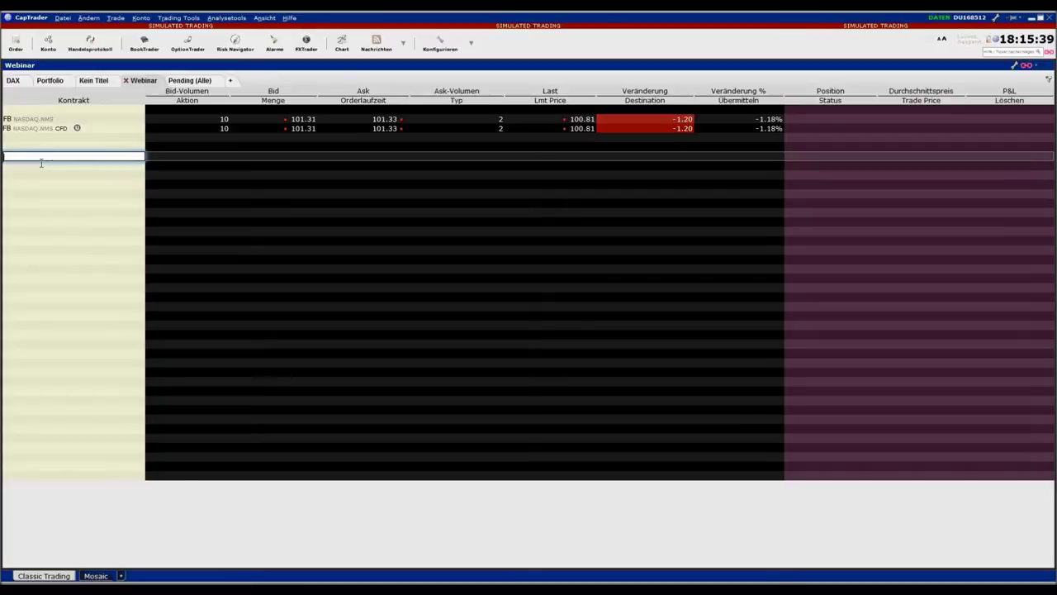
# Expand the FB row's full context menu and show its Trading Tools submenu
pyautogui.click(21, 123)
pyautogui.rightClick(21, 123)
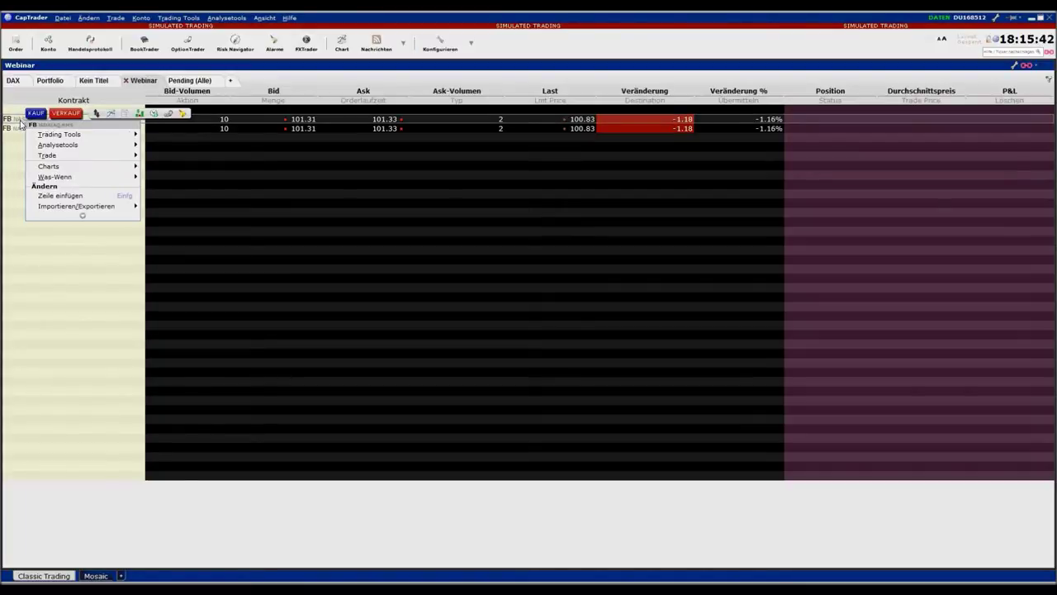
pyautogui.click(83, 216)
pyautogui.moveTo(102, 149)
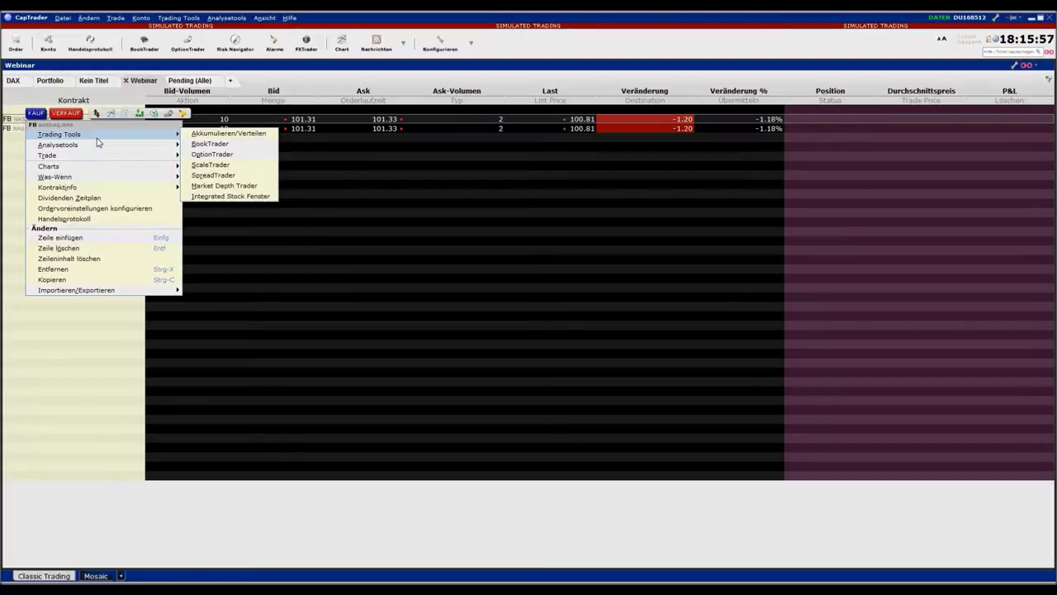
# Open the Integrated Stock Window for FB and dismiss the BEX, ISLAND and ARCA permission warnings
pyautogui.click(269, 199)
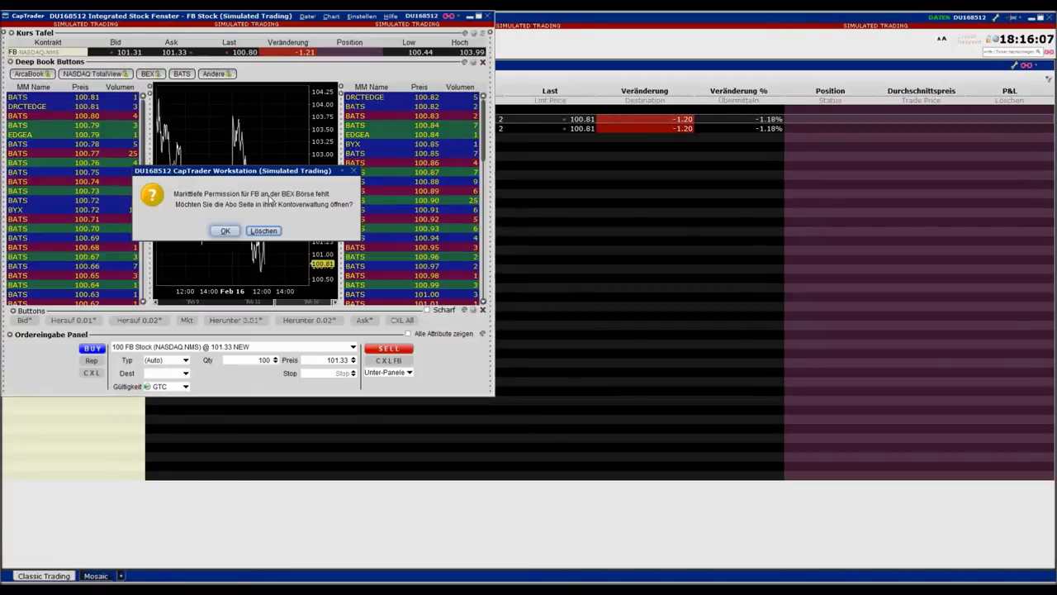
pyautogui.click(276, 232)
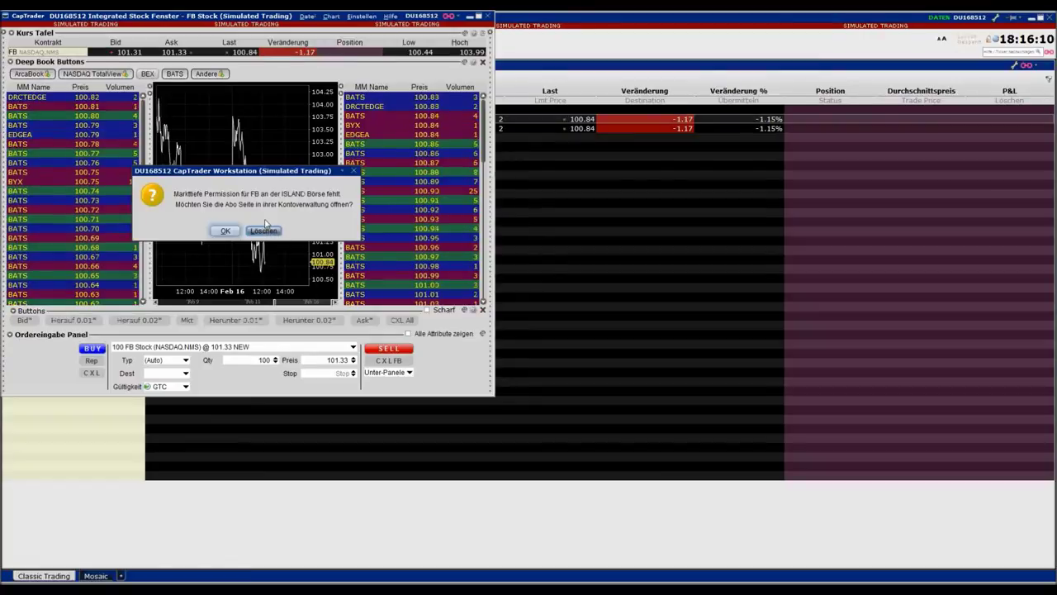
pyautogui.click(270, 231)
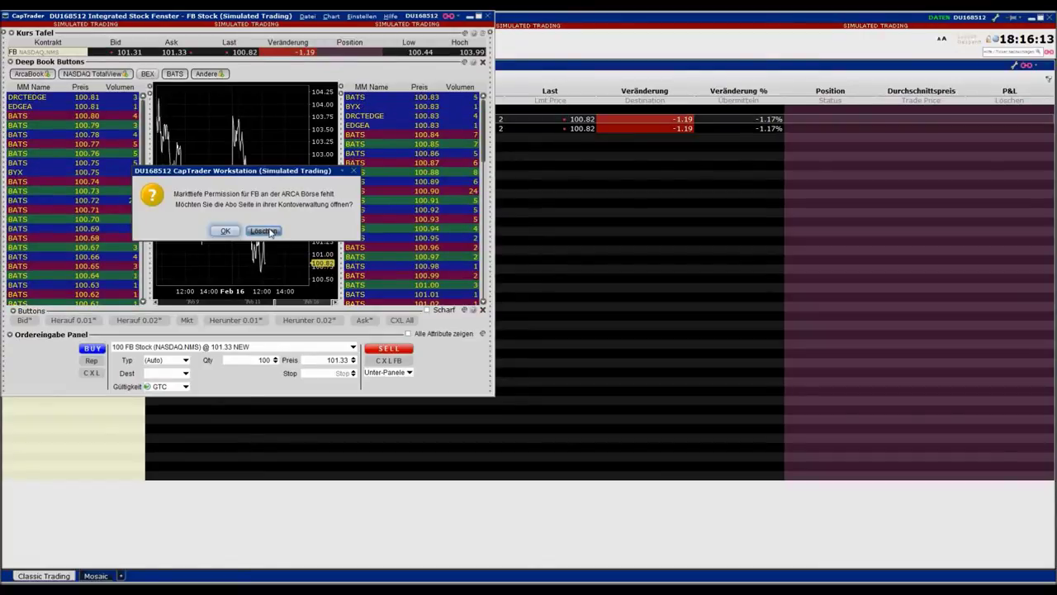
pyautogui.click(270, 231)
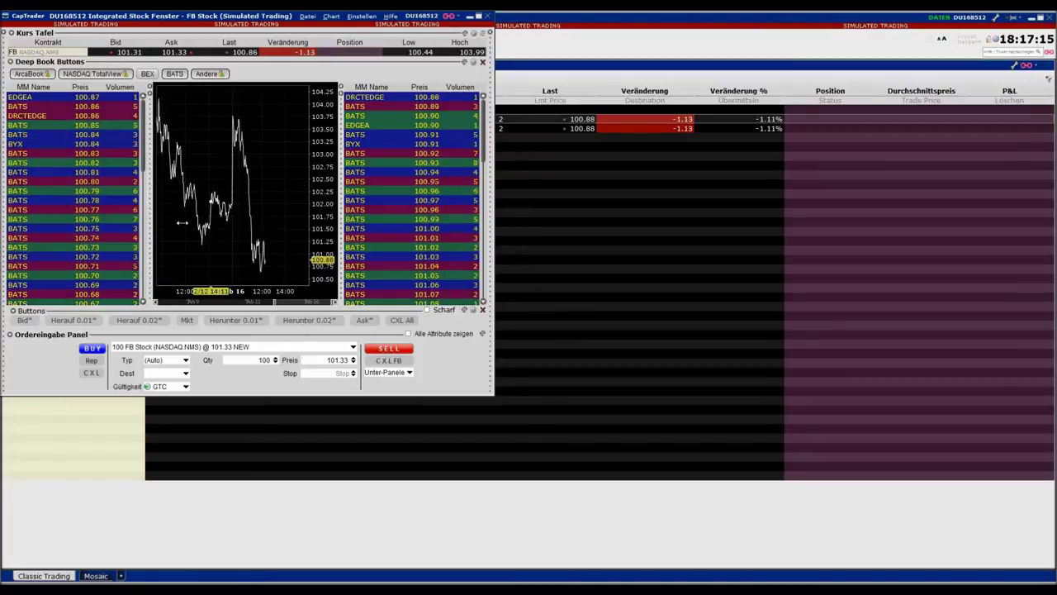
# Change the FB order line's quantity from 100 to 50, then close the Integrated Stock Window
pyautogui.moveTo(208, 394); pyautogui.dragTo(215, 440)
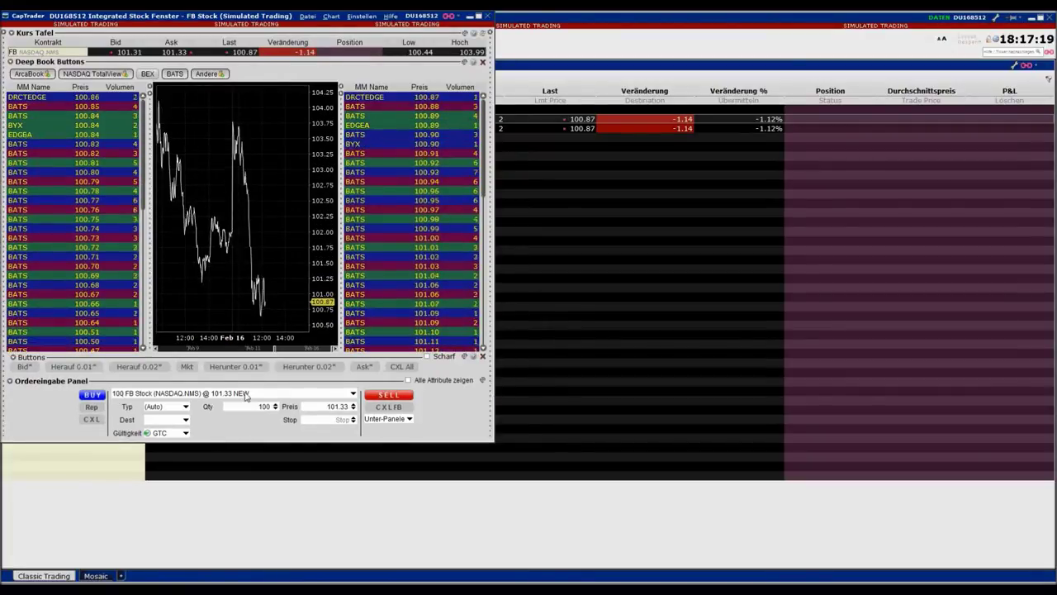
pyautogui.click(143, 394)
pyautogui.click(130, 403)
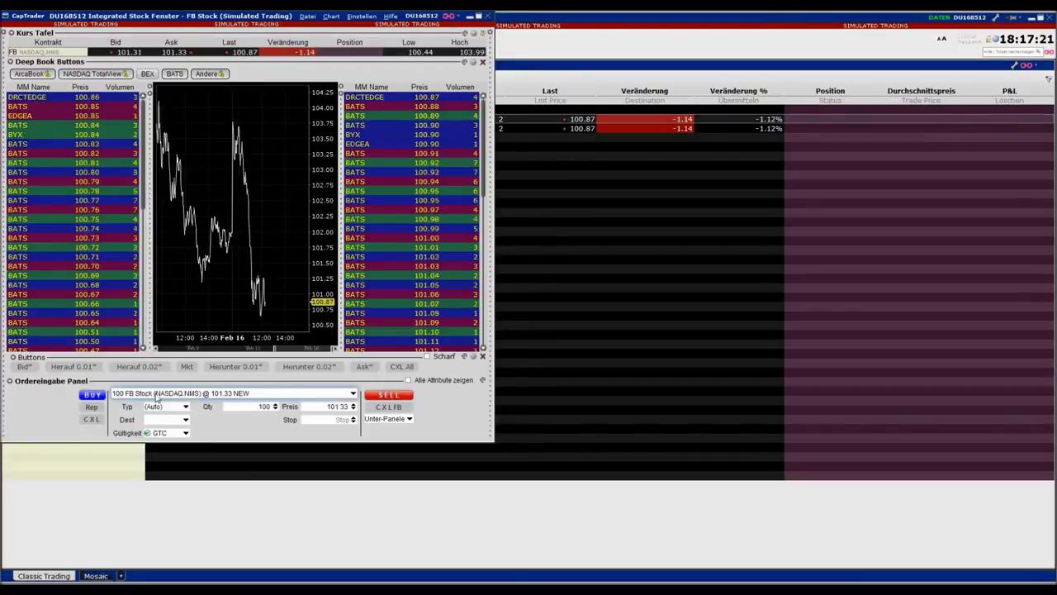
pyautogui.click(234, 406)
pyautogui.doubleClick(234, 406)
pyautogui.write('50')
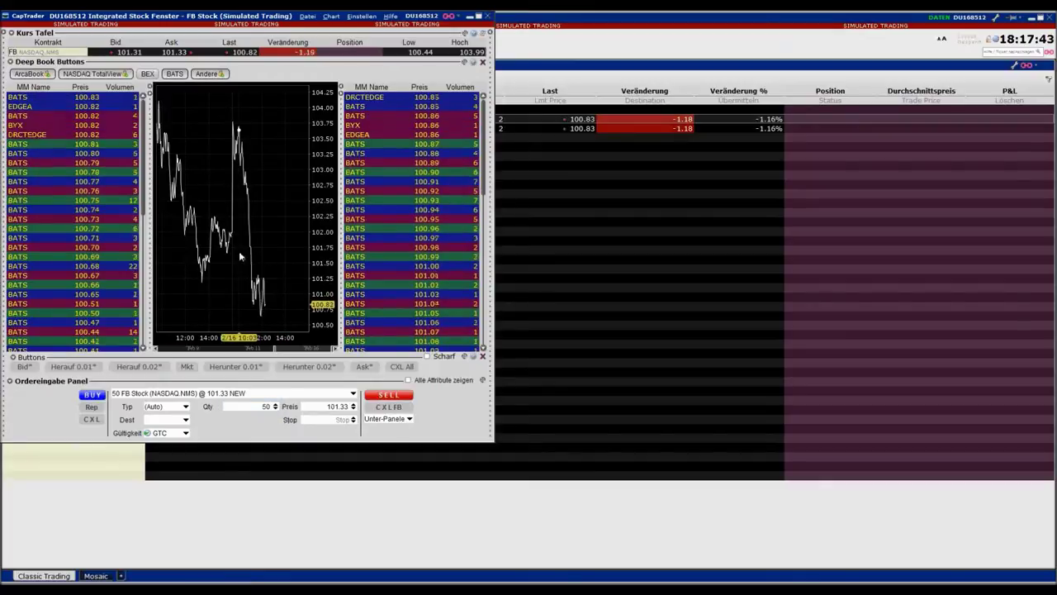
pyautogui.click(486, 16)
pyautogui.click(45, 166)
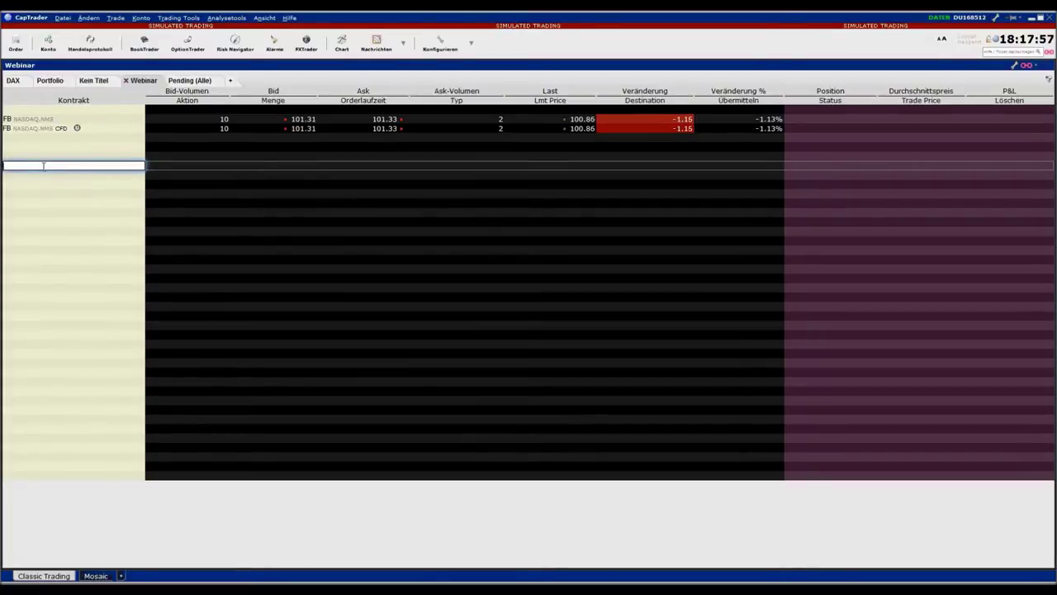
# Delete the FB CFD row from the Webinar watchlist
pyautogui.click(14, 133)
pyautogui.click(18, 223)
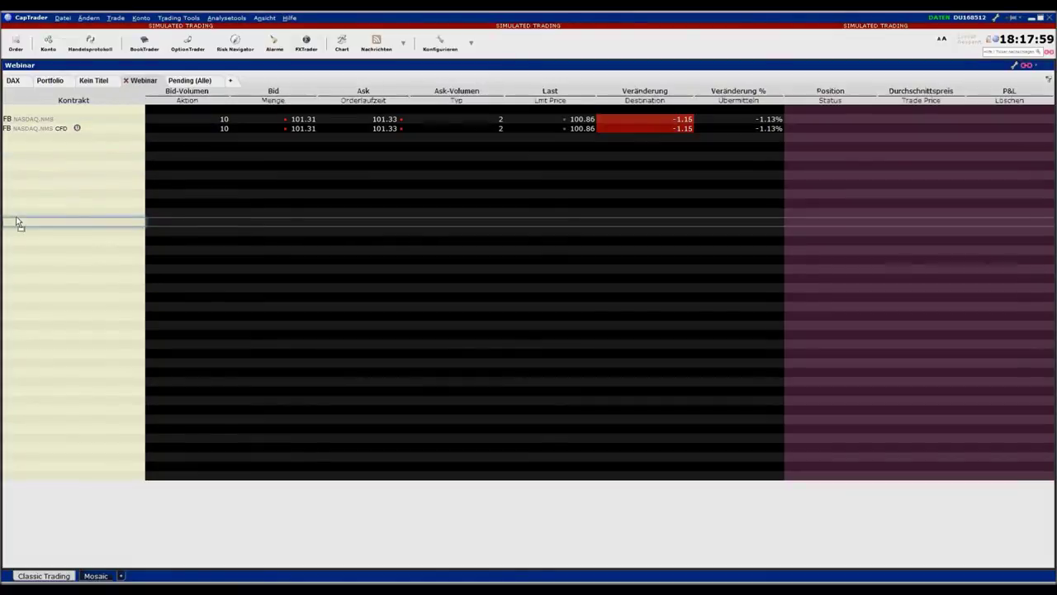
pyautogui.moveTo(19, 223); pyautogui.dragTo(17, 221)
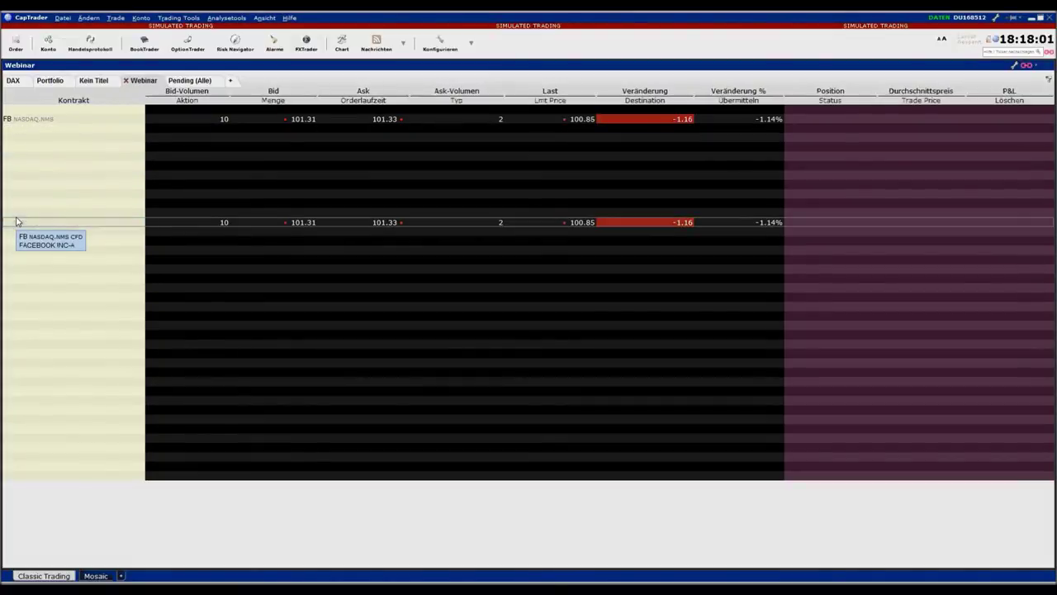
pyautogui.press('Delete')
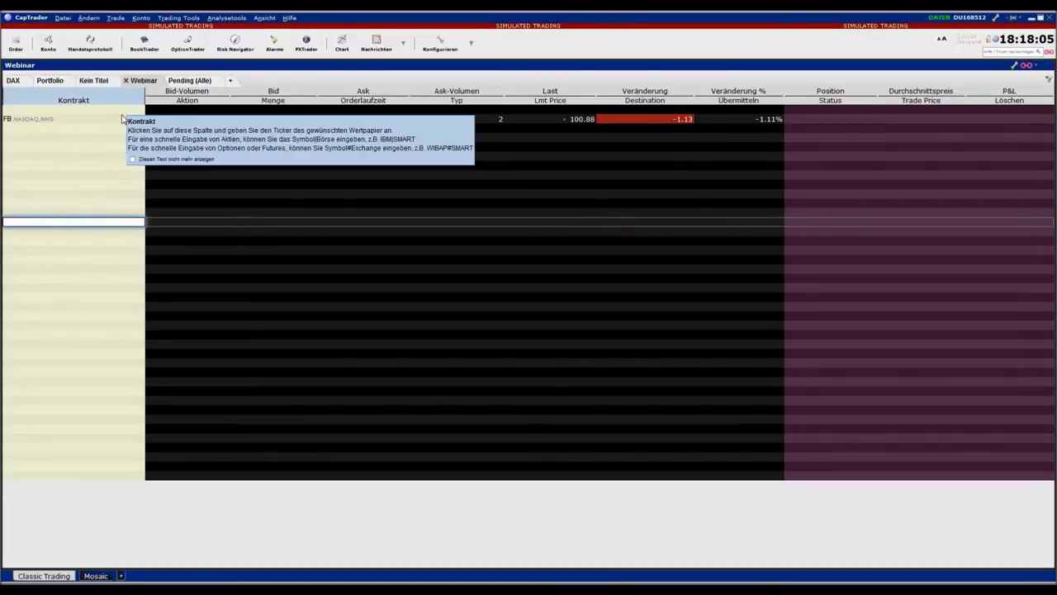
# Add a Firmenname column for this page only, widened to fit FACEBOOK INC-A
pyautogui.moveTo(130, 100)
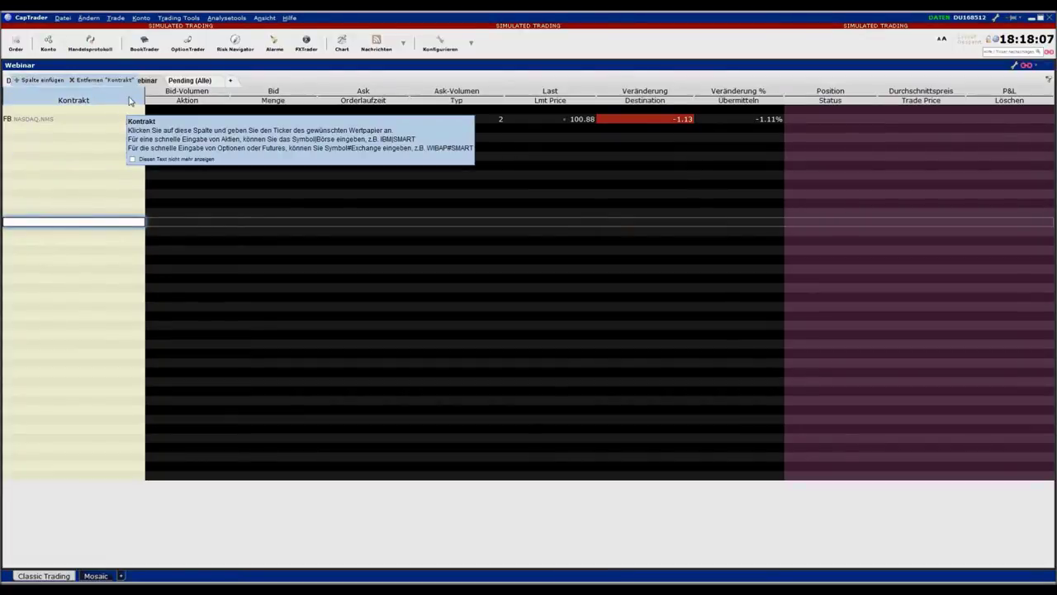
pyautogui.click(41, 80)
pyautogui.moveTo(47, 85)
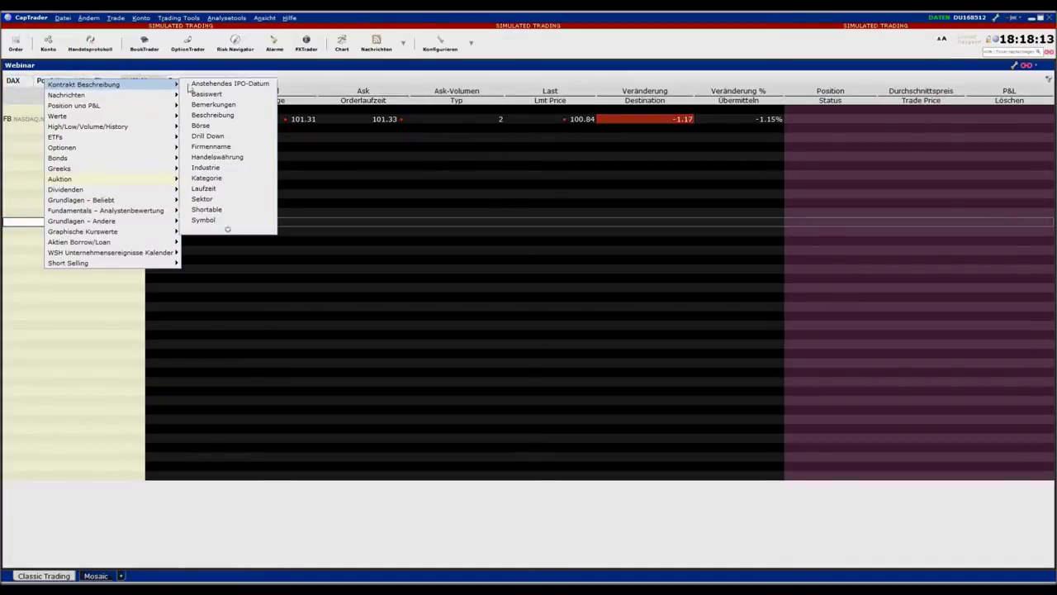
pyautogui.click(237, 149)
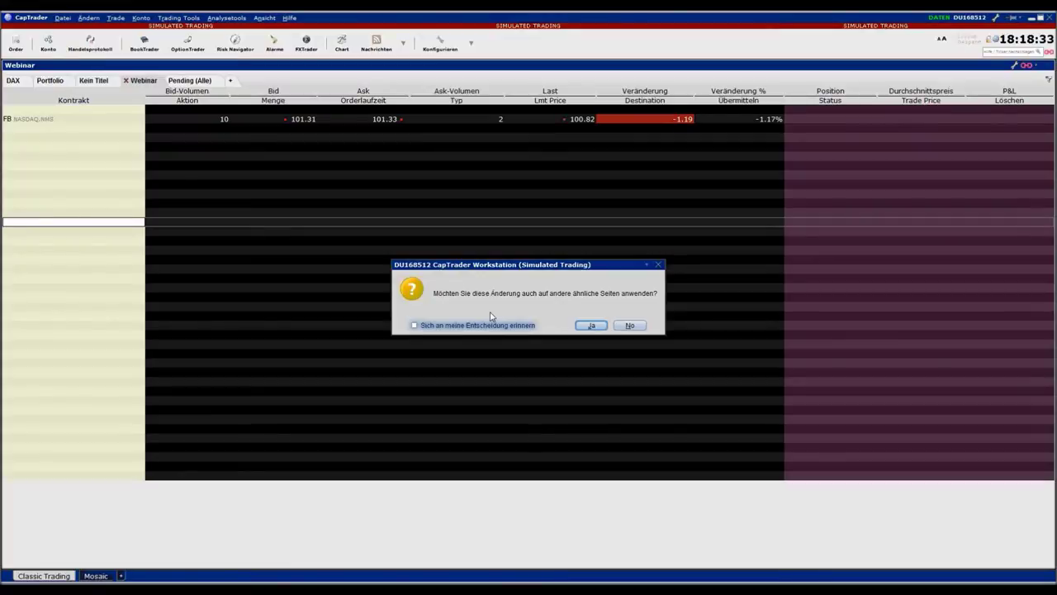
pyautogui.click(632, 326)
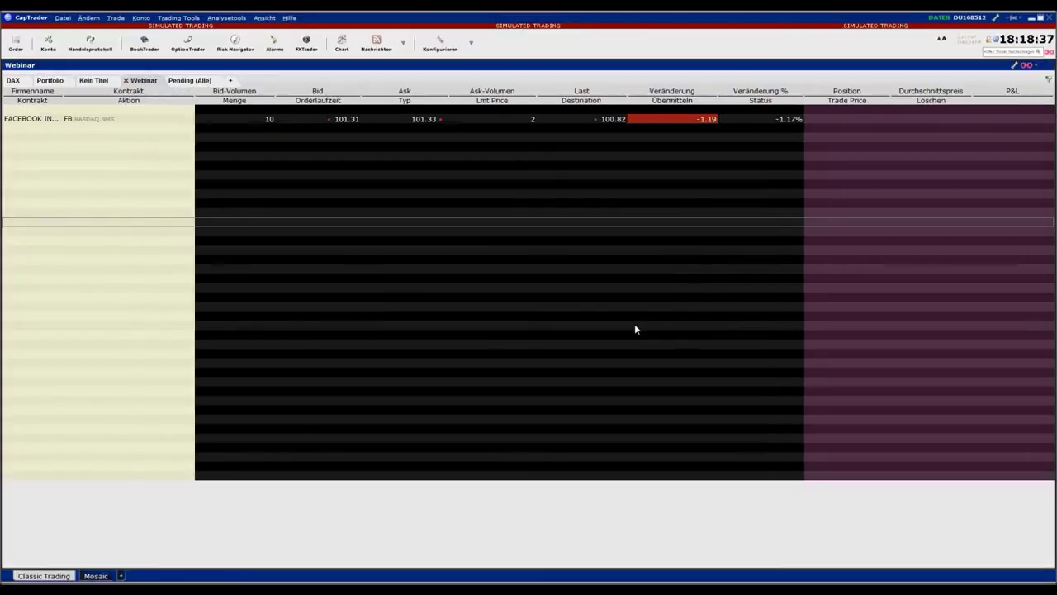
pyautogui.doubleClick(62, 94)
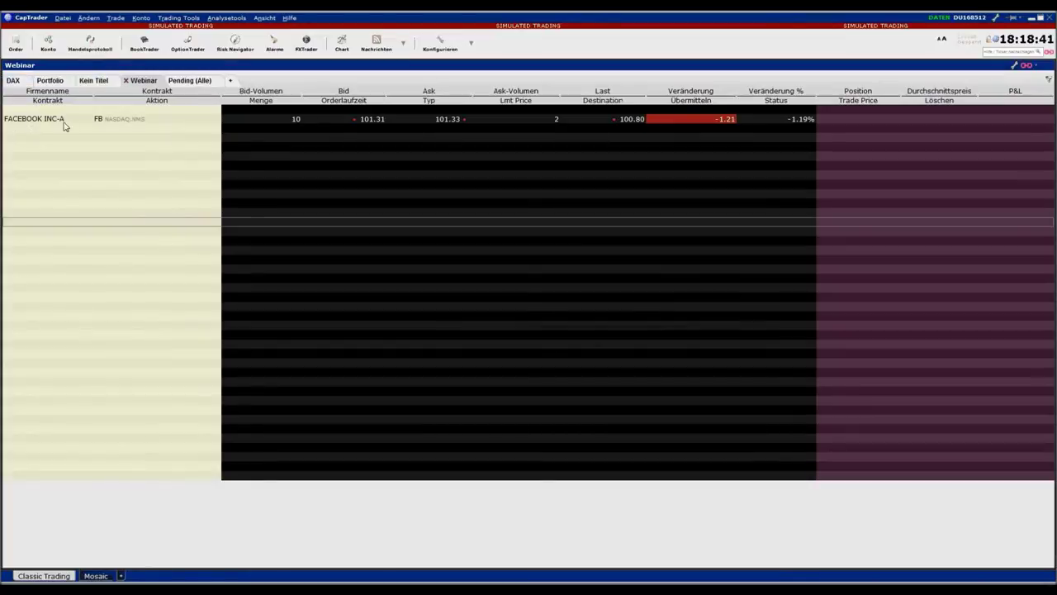
# Add AAPL, NKE and MSFT as SMART stock (Aktie) rows below FB
pyautogui.click(106, 132)
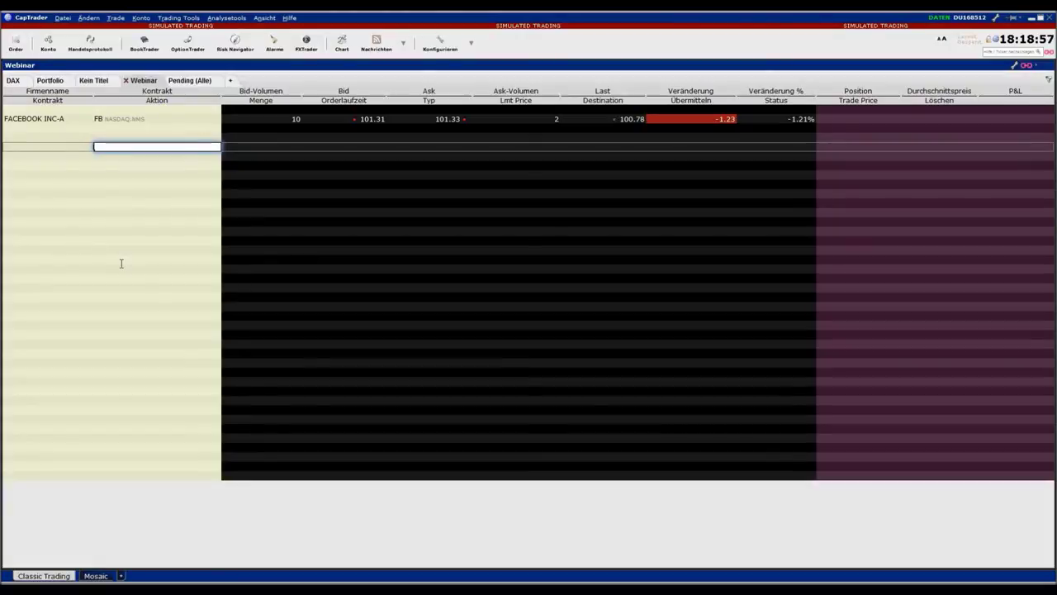
pyautogui.write('pl')
pyautogui.press('Return')
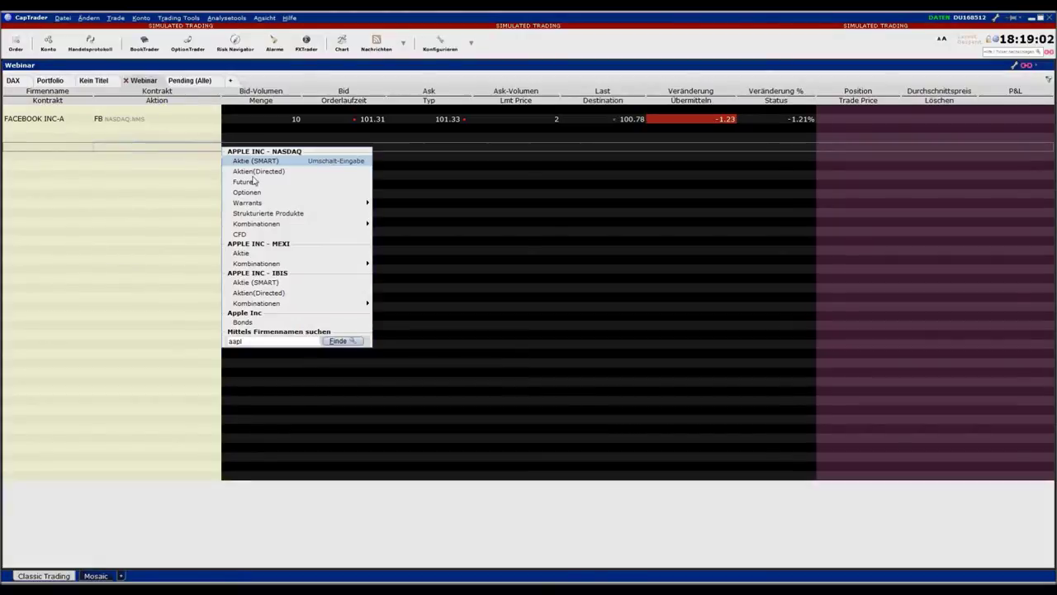
pyautogui.click(255, 161)
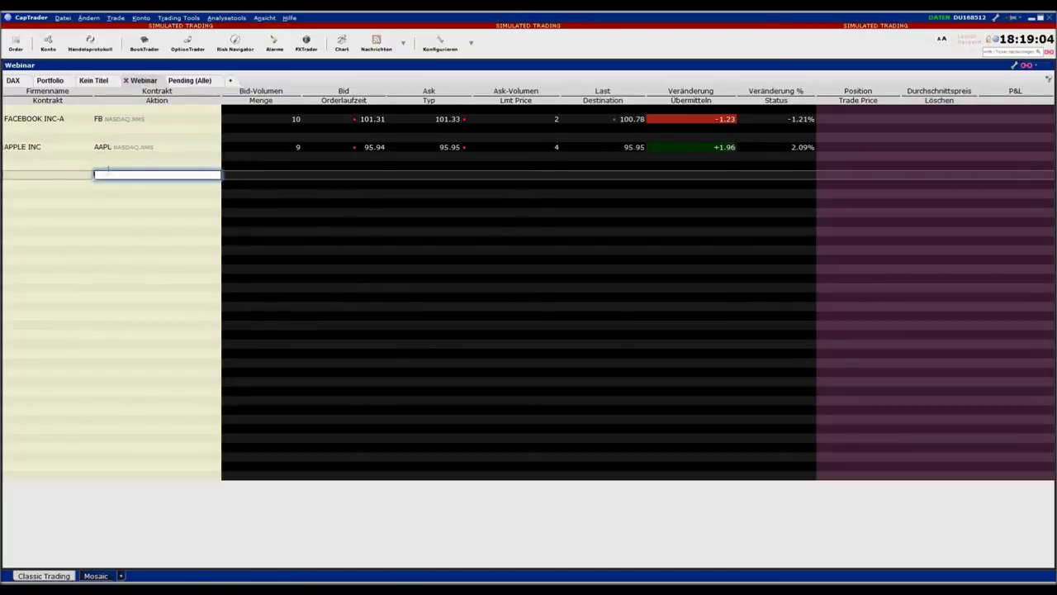
pyautogui.write('nke')
pyautogui.press('Return')
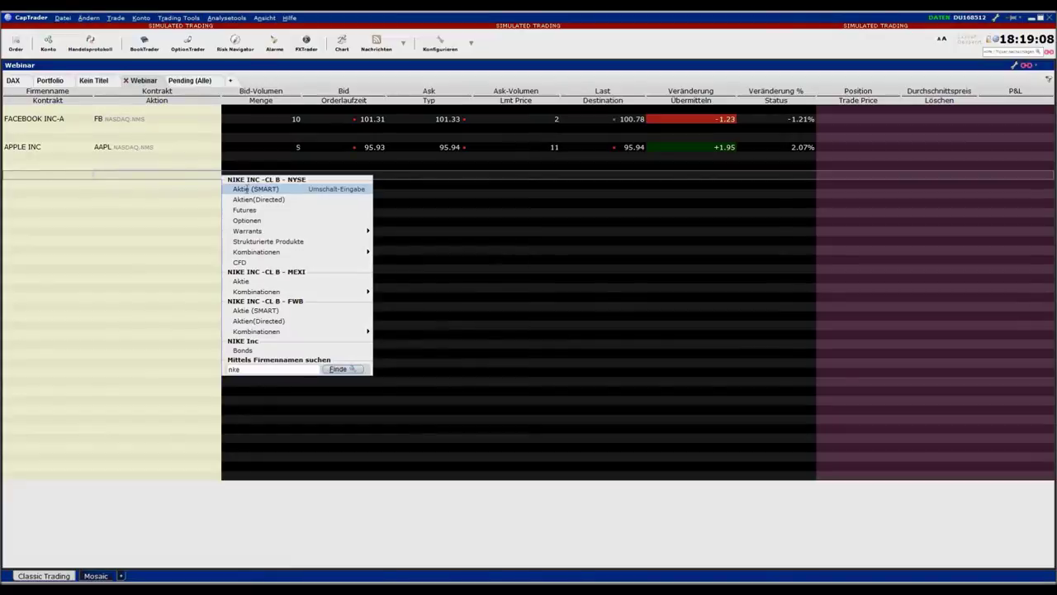
pyautogui.click(246, 189)
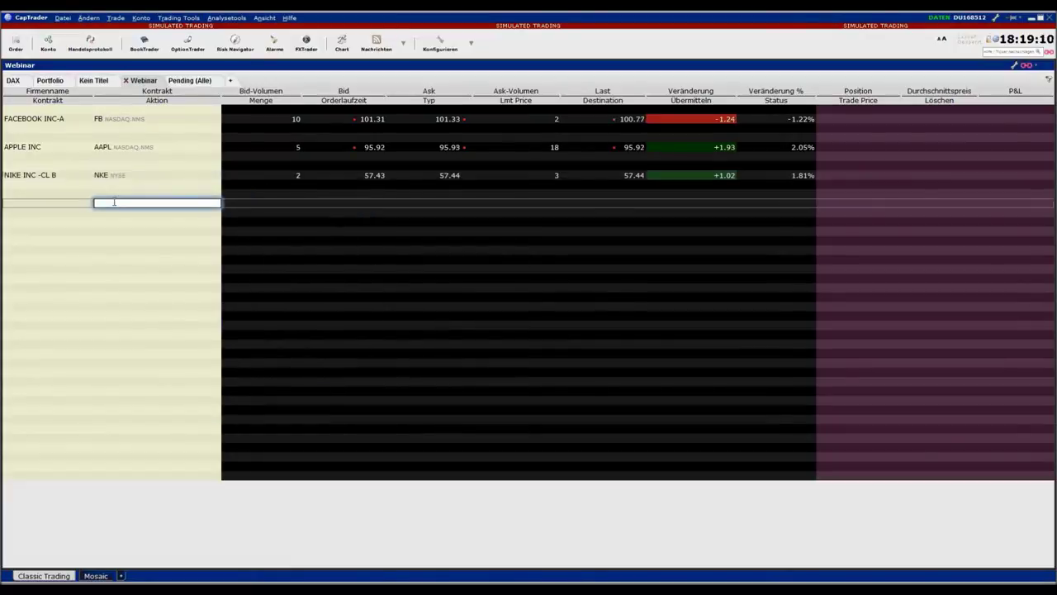
pyautogui.write('msft')
pyautogui.press('Return')
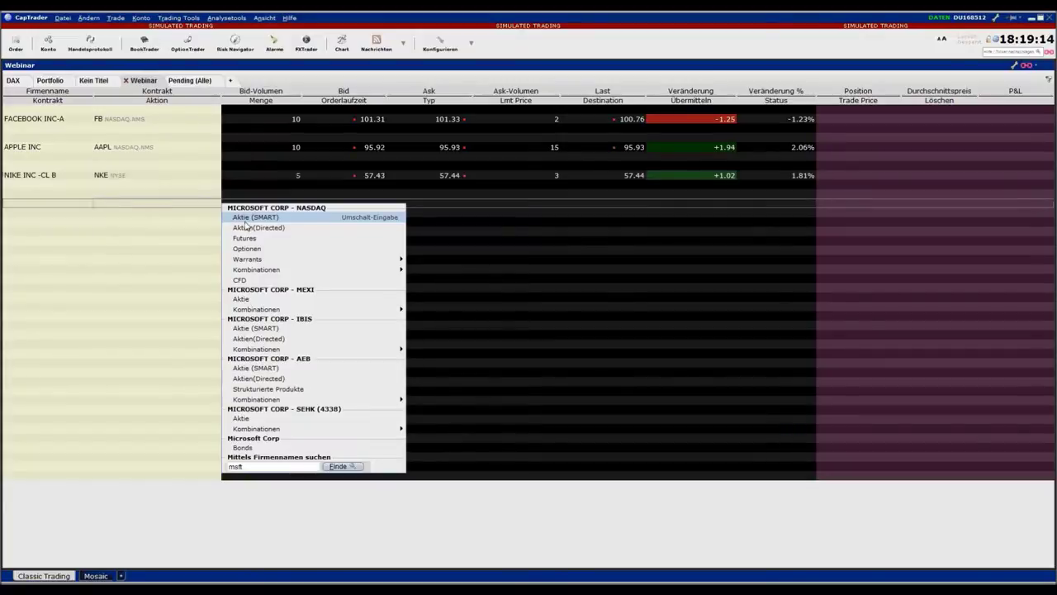
pyautogui.press('Return')
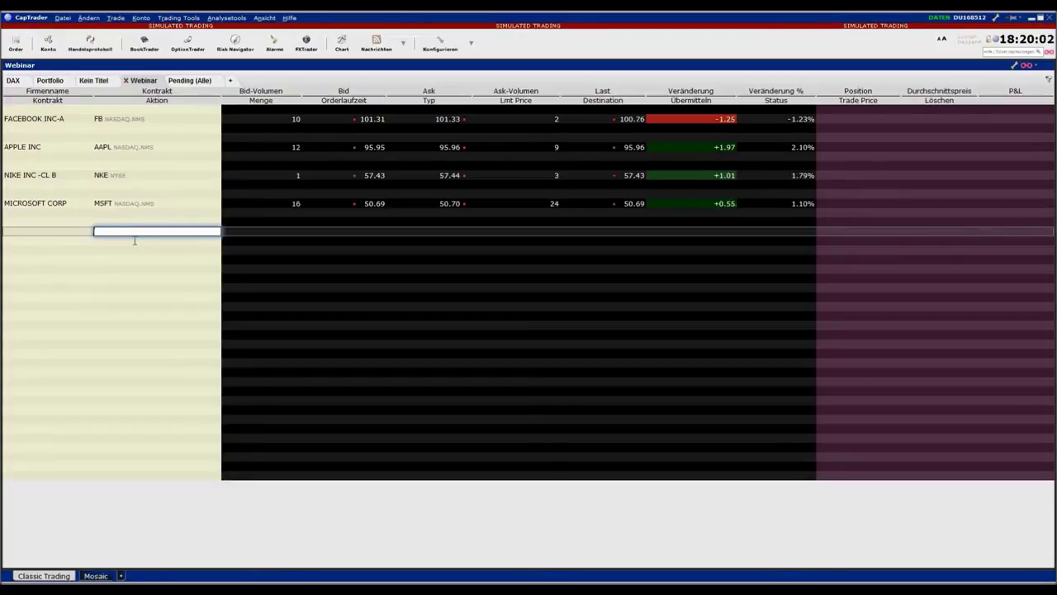
# Toggle the contract column sort between alphabetical and unsorted order
pyautogui.moveTo(141, 96)
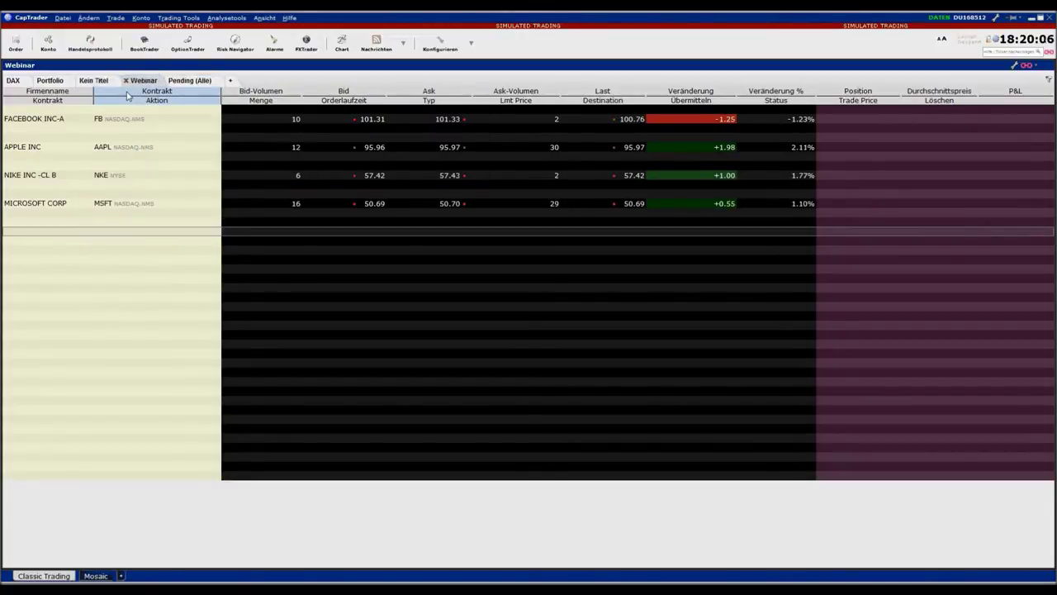
pyautogui.click(127, 96)
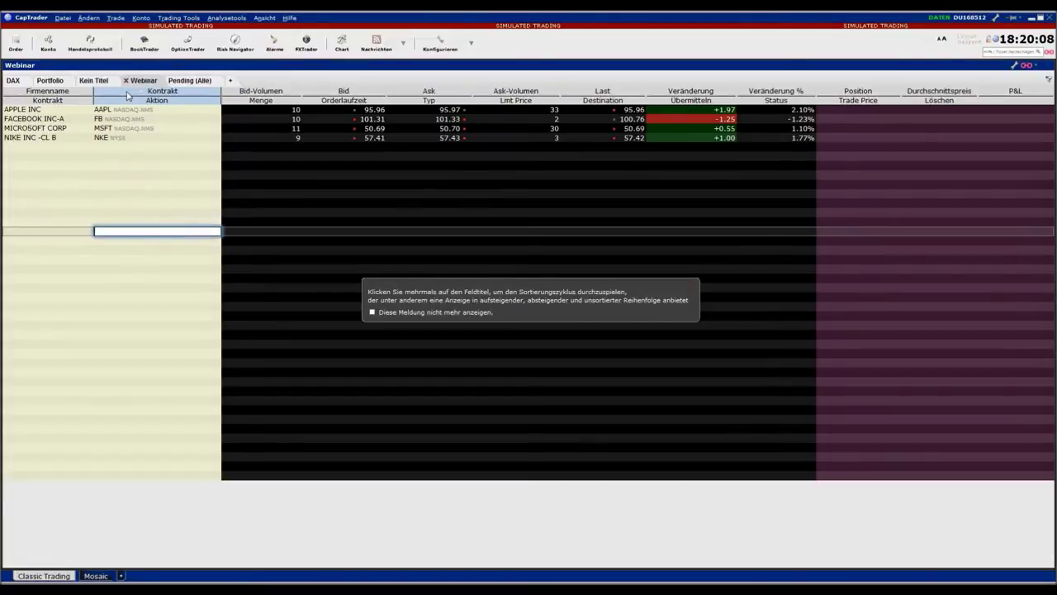
pyautogui.click(127, 96)
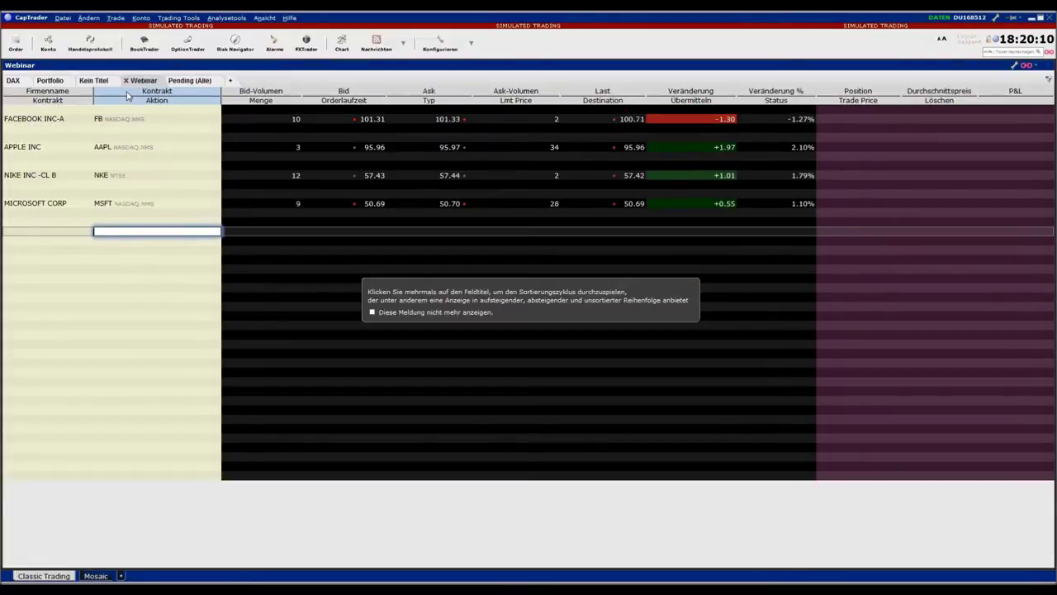
pyautogui.click(127, 96)
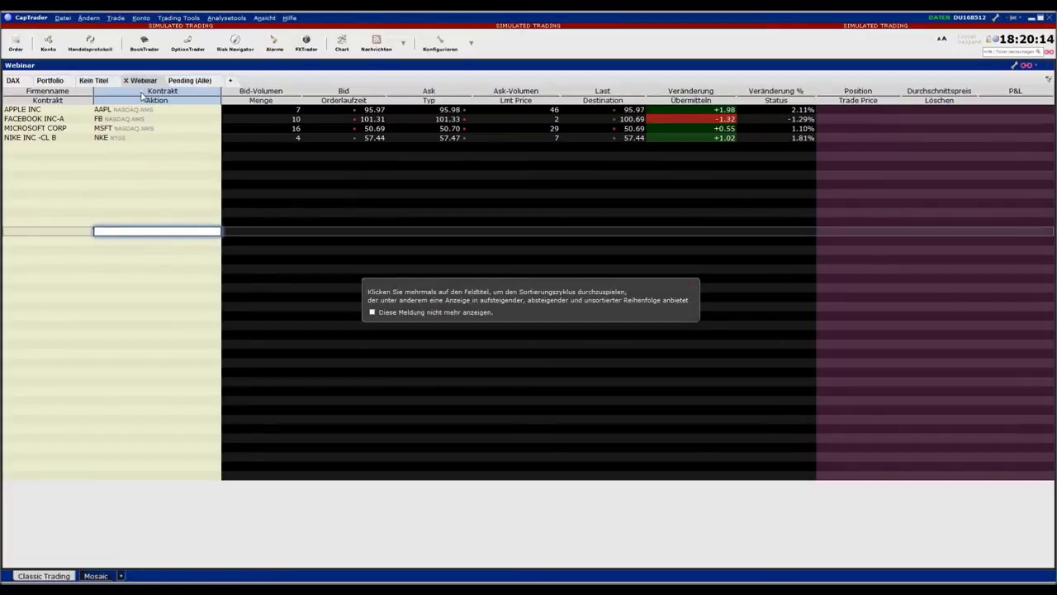
pyautogui.click(144, 95)
pyautogui.click(144, 96)
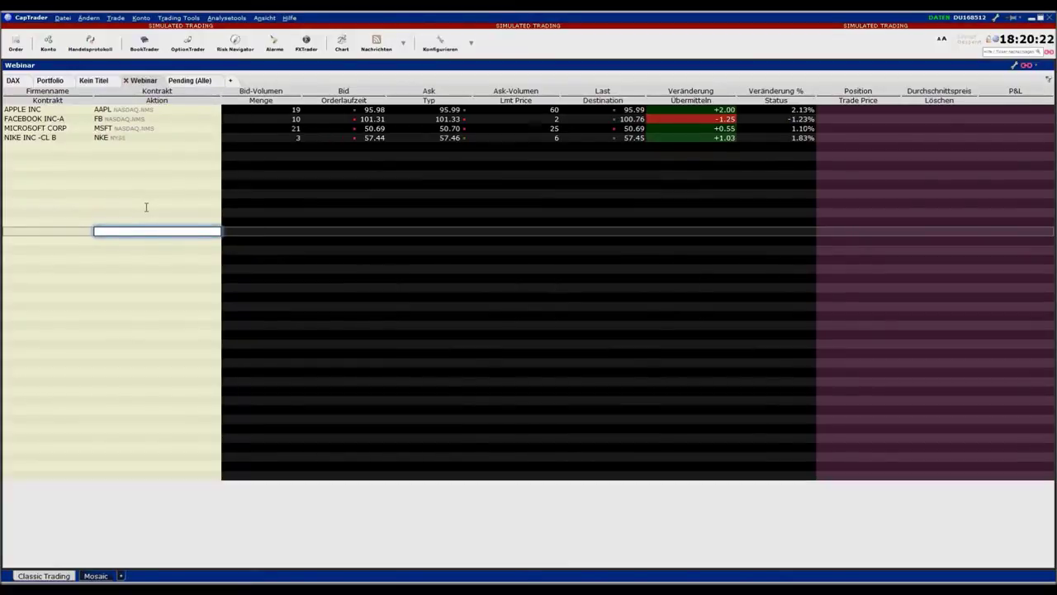
# Cycle the Firmenname sort through descending, ascending and unsorted, ending ascending
pyautogui.click(47, 92)
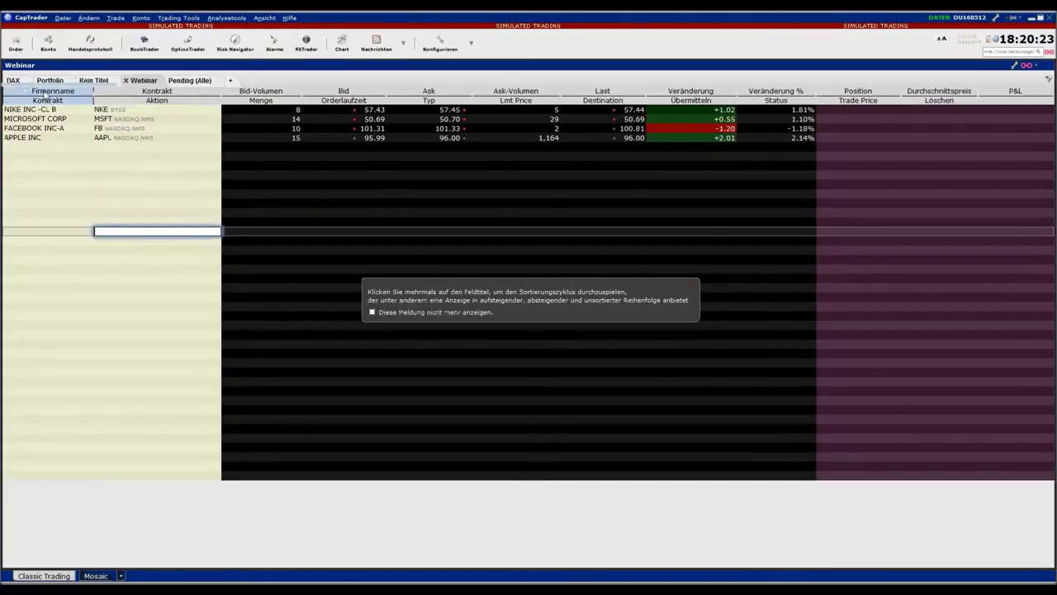
pyautogui.click(47, 92)
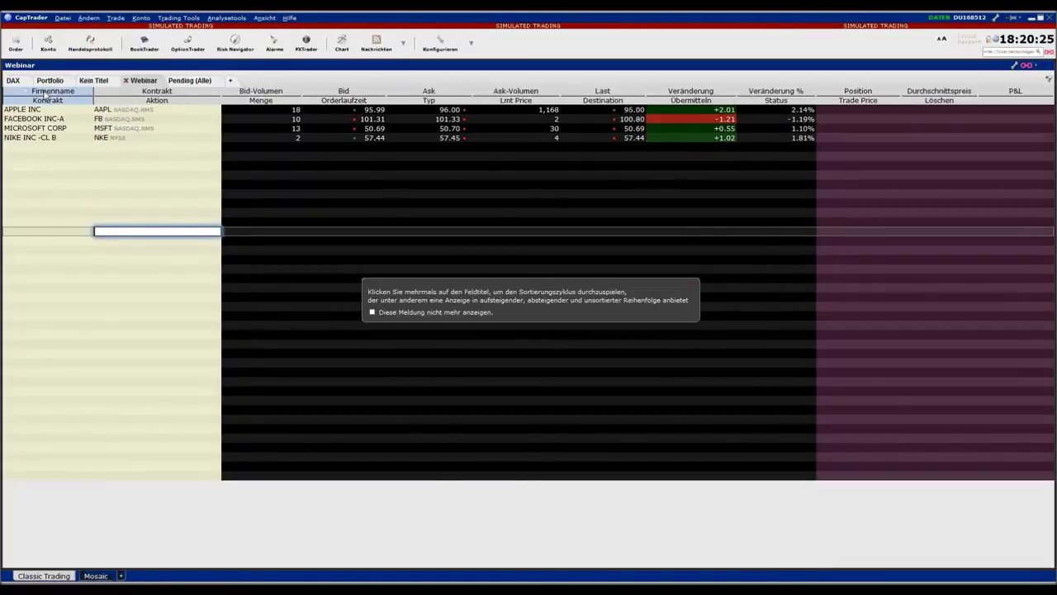
pyautogui.click(46, 94)
pyautogui.click(46, 95)
pyautogui.click(45, 94)
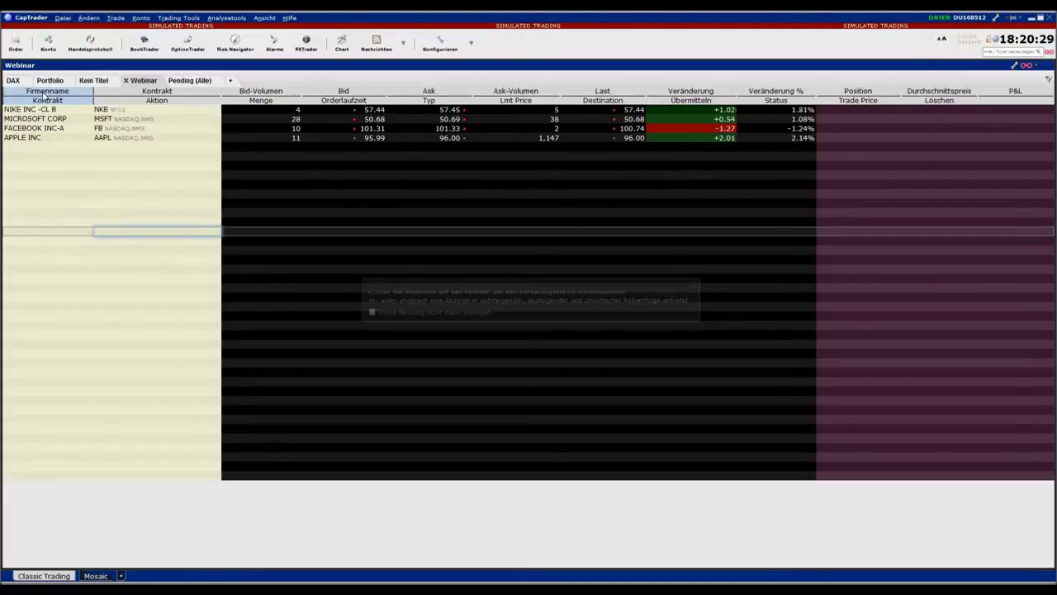
pyautogui.click(46, 96)
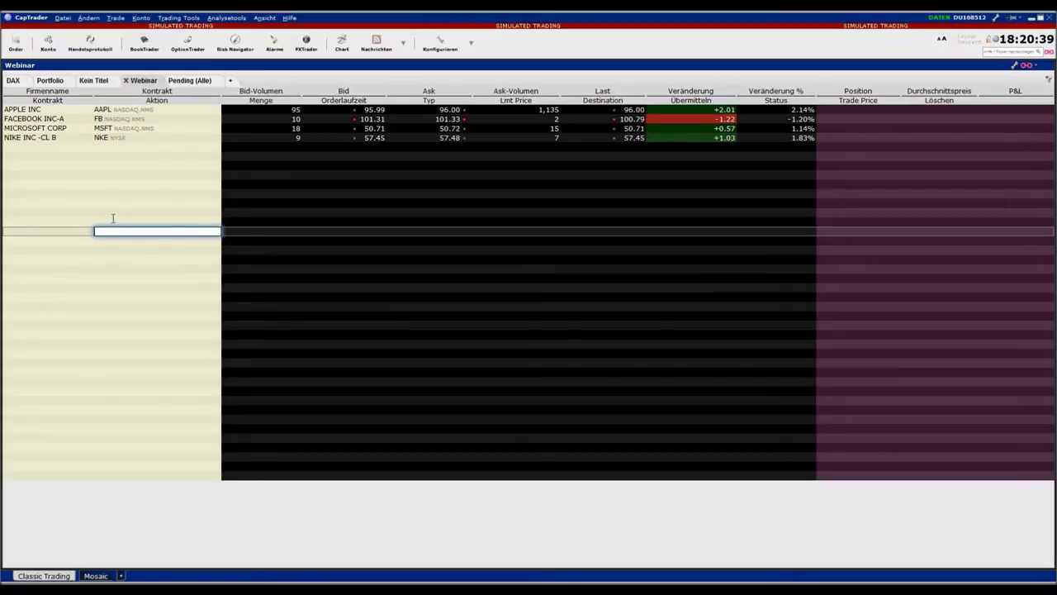
# Open an order ticket from the MICROSOFT CORP row, then close it
pyautogui.click(33, 132)
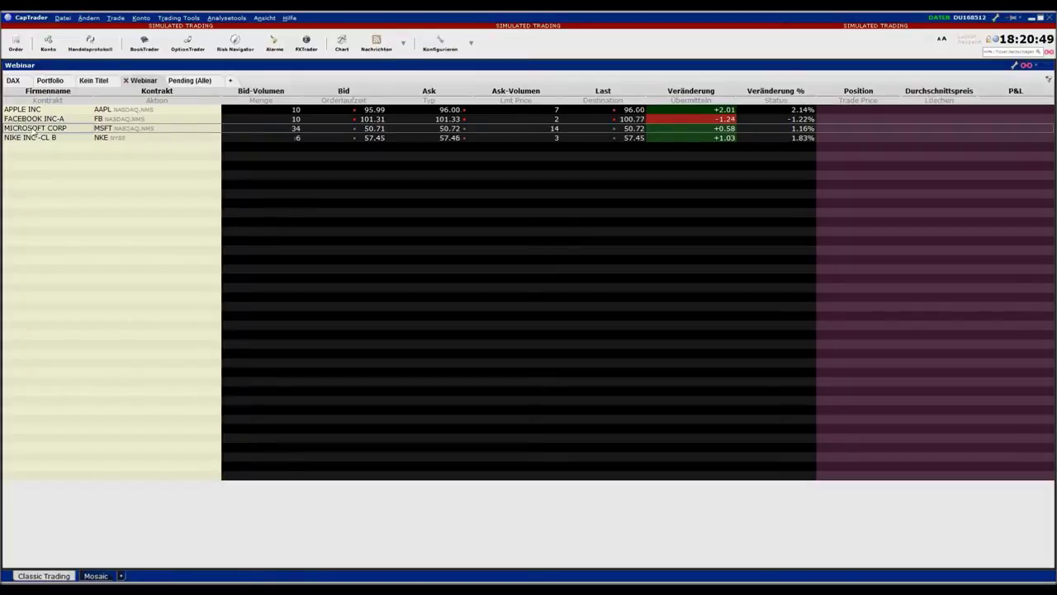
pyautogui.click(70, 217)
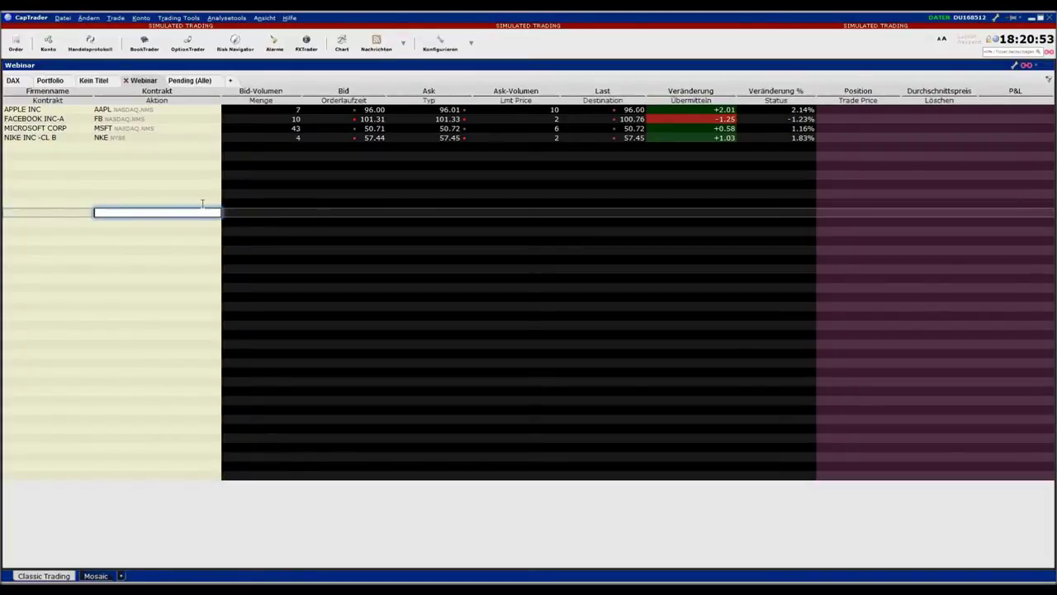
pyautogui.click(38, 131)
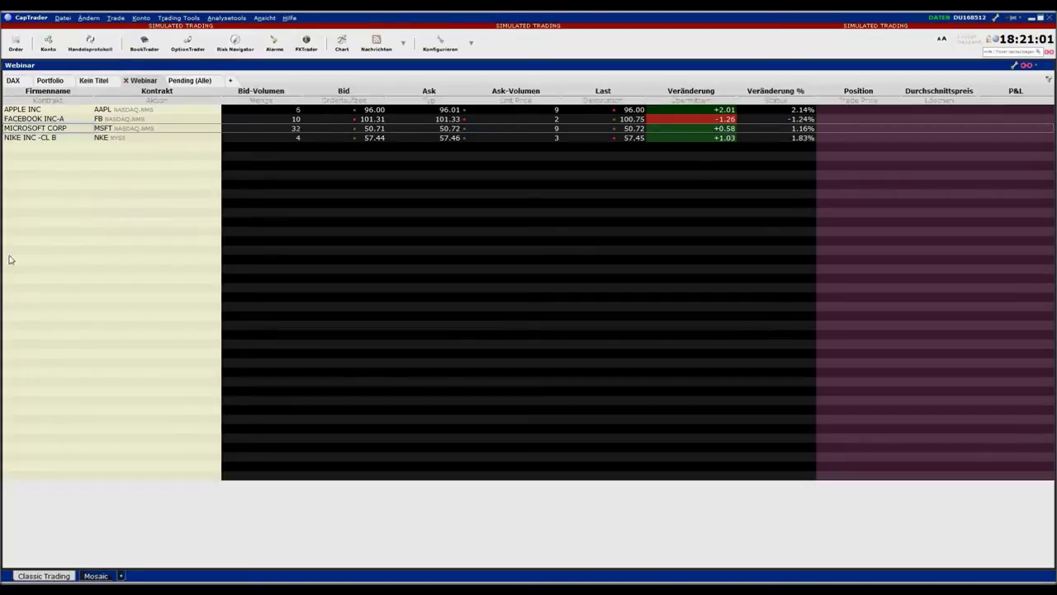
pyautogui.click(20, 45)
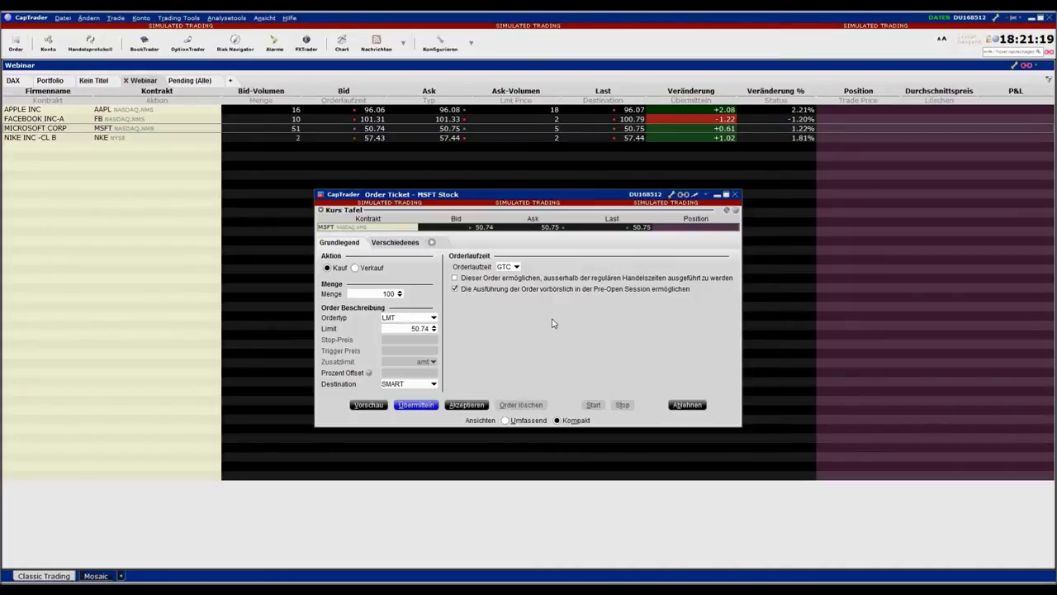
pyautogui.click(735, 196)
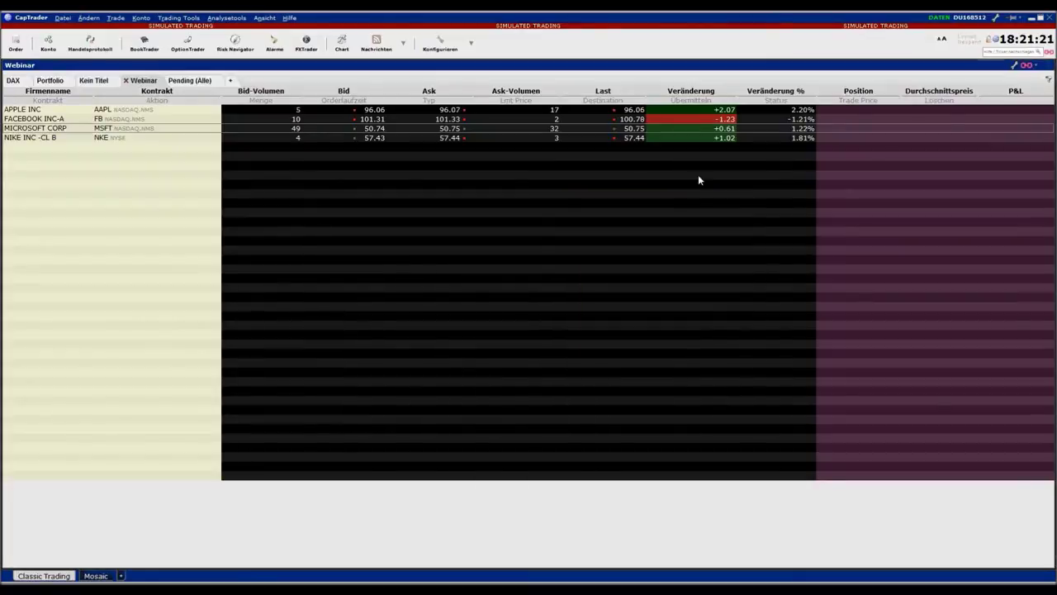
# Discard a trial buy at the ask and reopen the Microsoft order ticket
pyautogui.click(452, 132)
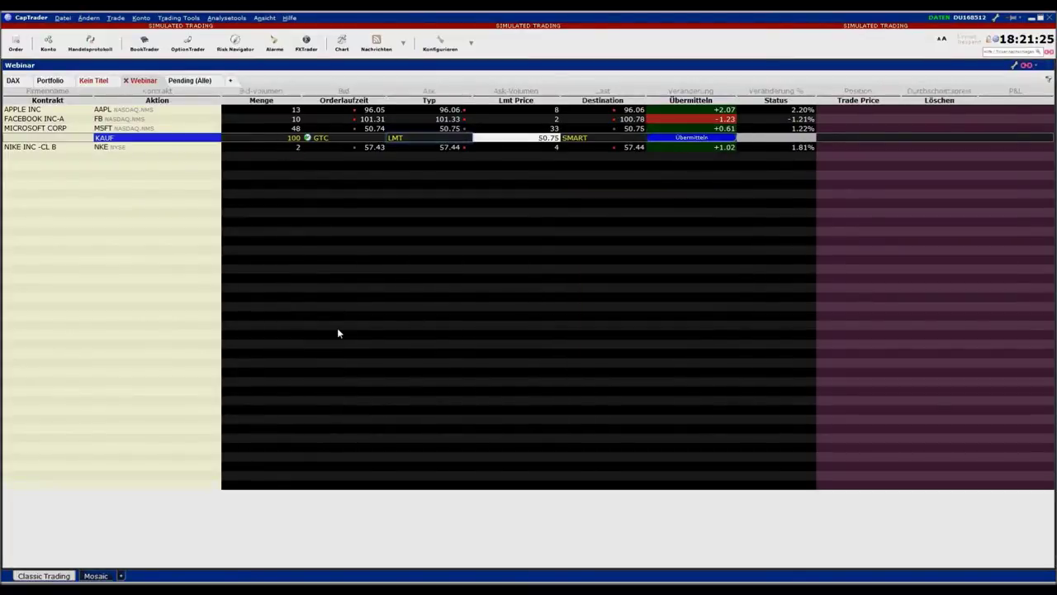
pyautogui.click(83, 151)
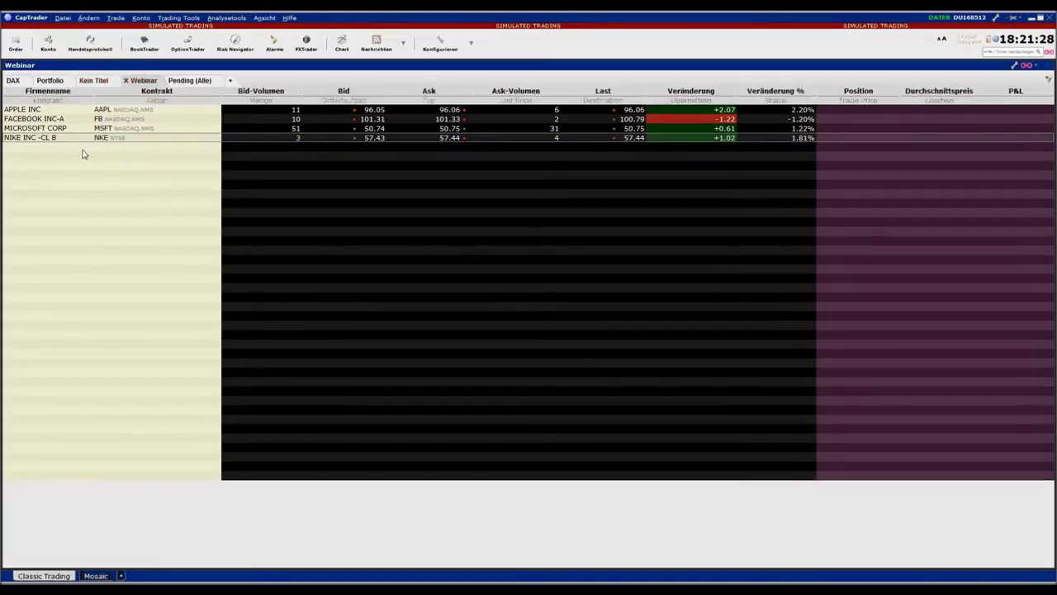
pyautogui.click(26, 128)
pyautogui.click(17, 47)
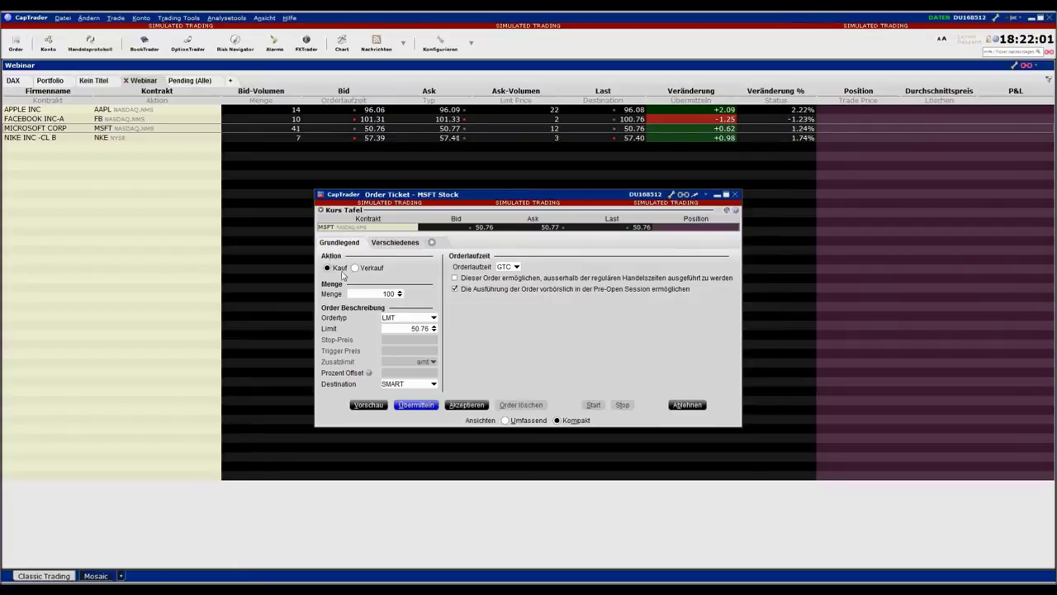
# Keep the order as a buy (Kauf) and change its quantity from 100 to 50 shares
pyautogui.click(355, 268)
pyautogui.click(328, 268)
pyautogui.click(399, 294)
pyautogui.click(425, 297)
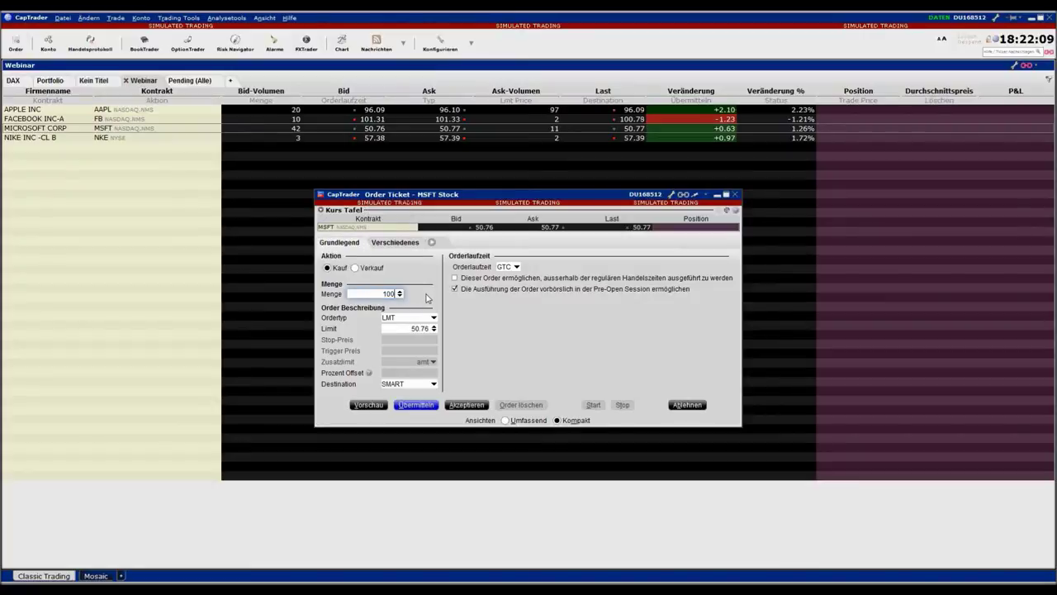
pyautogui.doubleClick(390, 293)
pyautogui.write('50')
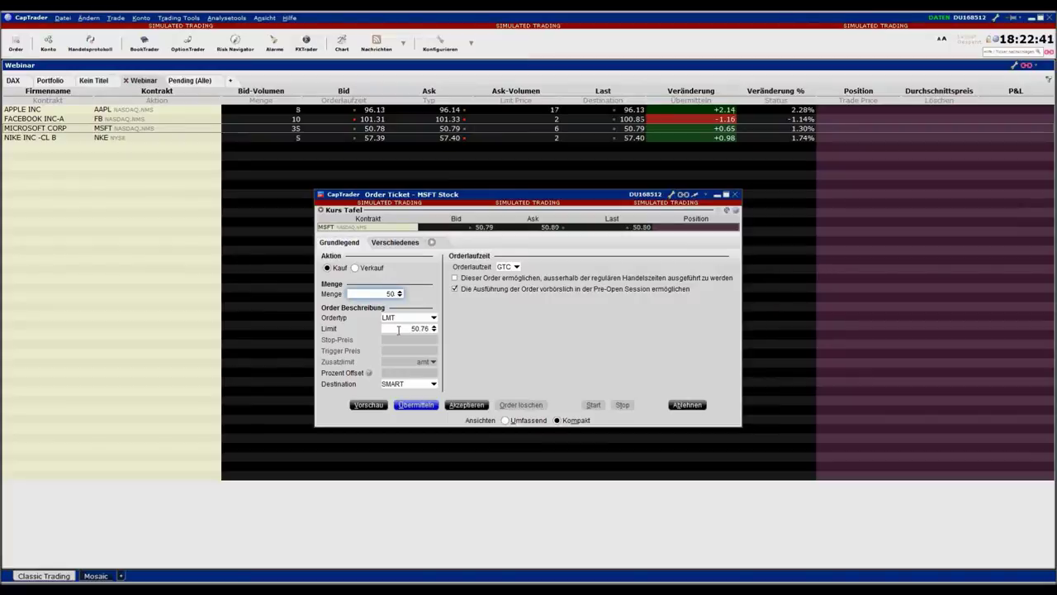
# Replace the 50.76 limit price with 50.20
pyautogui.click(398, 330)
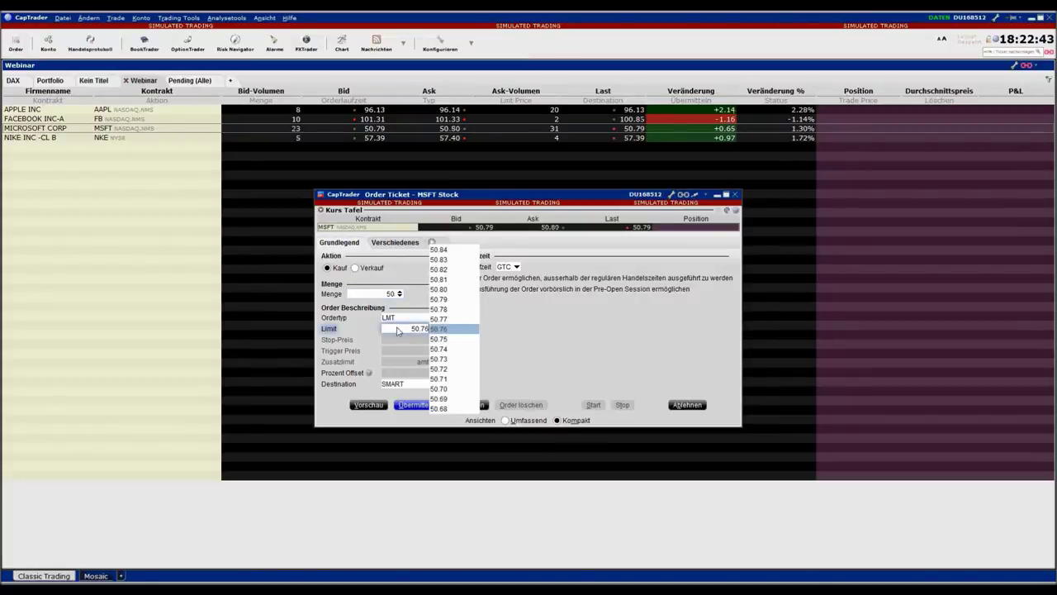
pyautogui.click(397, 329)
pyautogui.press('BackSpace')
pyautogui.press('BackSpace')
pyautogui.press('BackSpace')
pyautogui.press('BackSpace')
pyautogui.press('BackSpace')
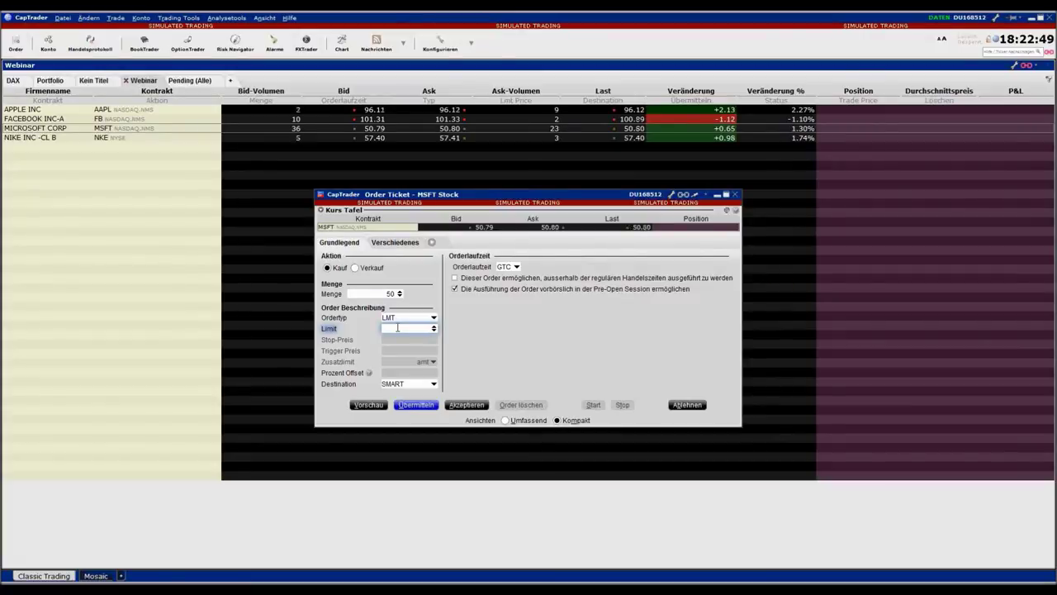
pyautogui.write('50.20')
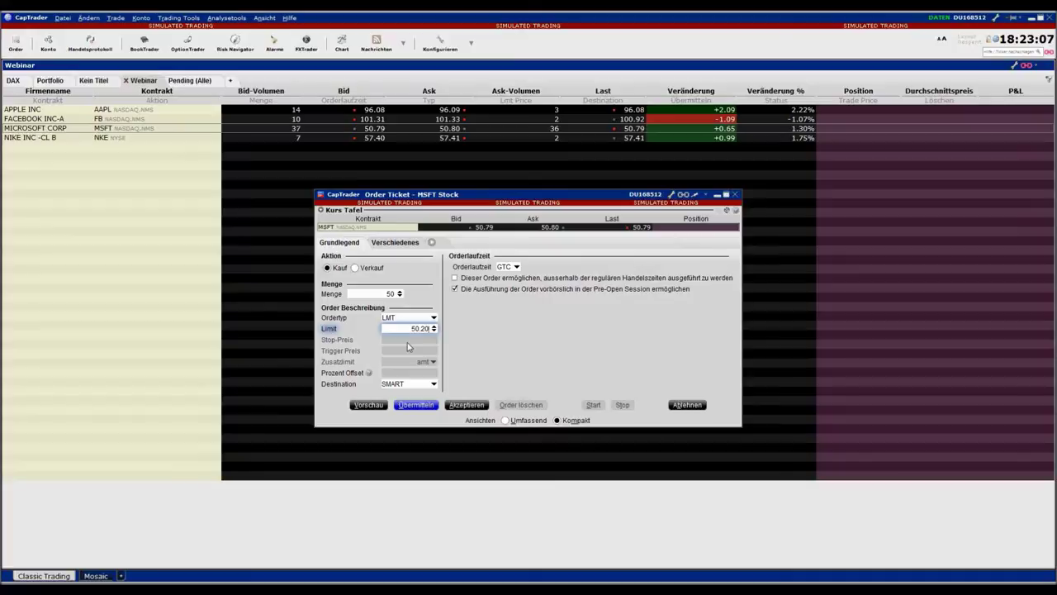
# Change the Microsoft order type from limit to market, then to stop (STP)
pyautogui.click(398, 319)
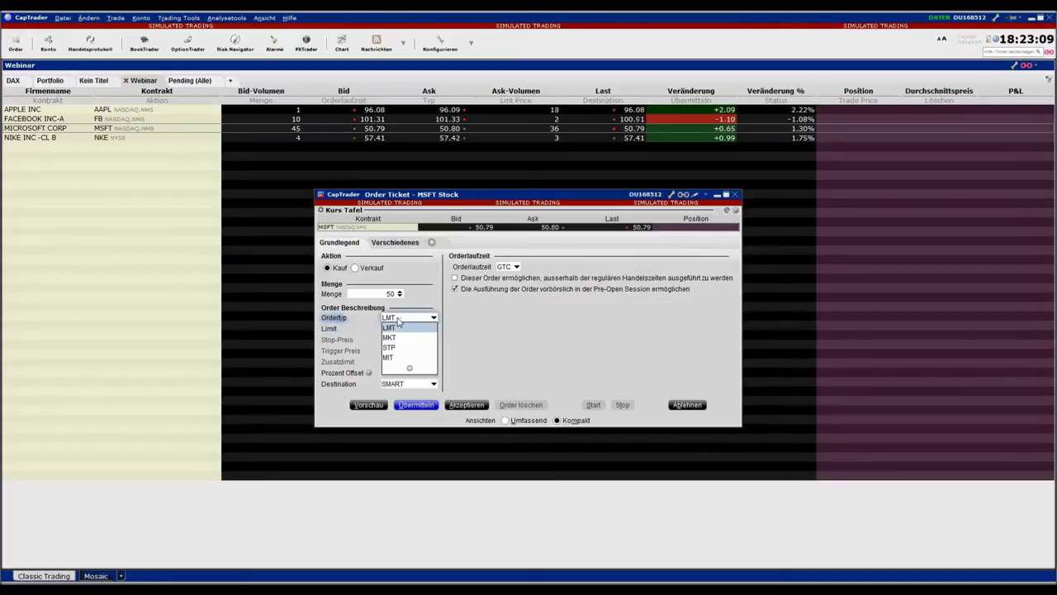
pyautogui.click(397, 339)
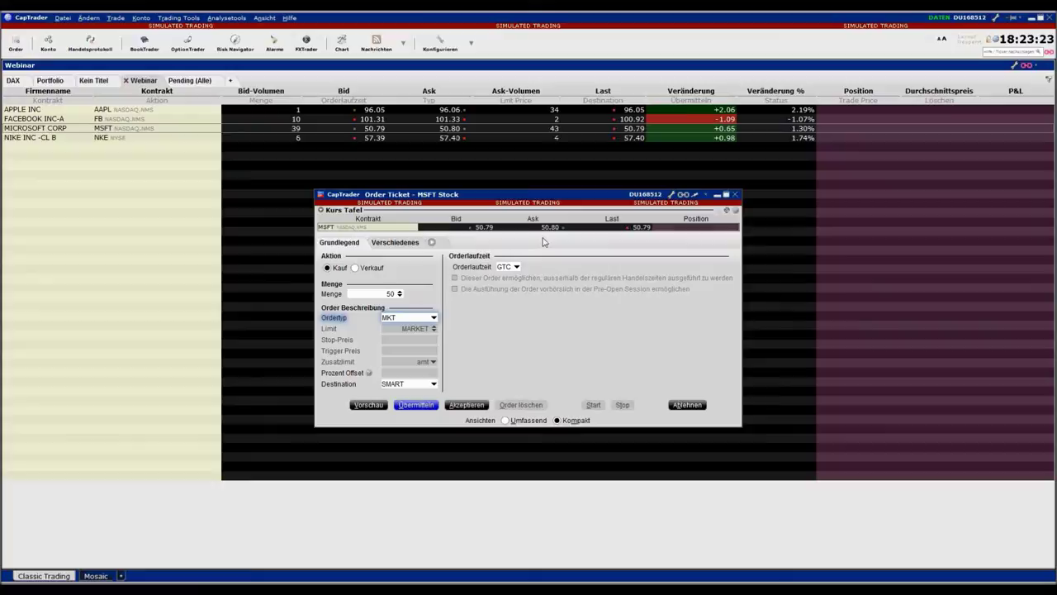
pyautogui.click(435, 318)
pyautogui.press('Escape')
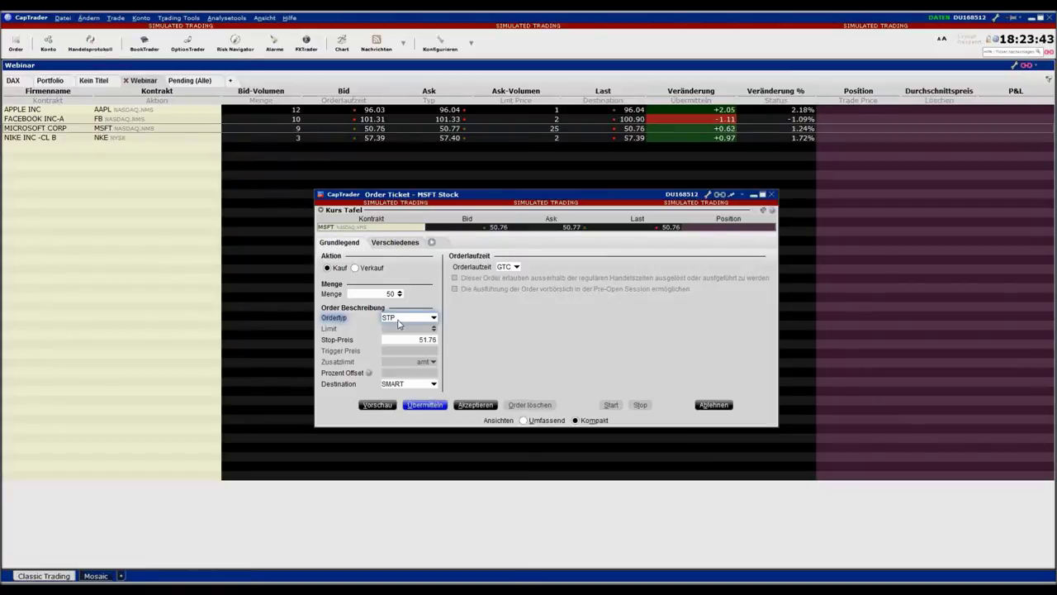
# Set the stop price to 51.00
pyautogui.moveTo(408, 339); pyautogui.dragTo(463, 344)
pyautogui.press('BackSpace')
pyautogui.press('BackSpace')
pyautogui.press('BackSpace')
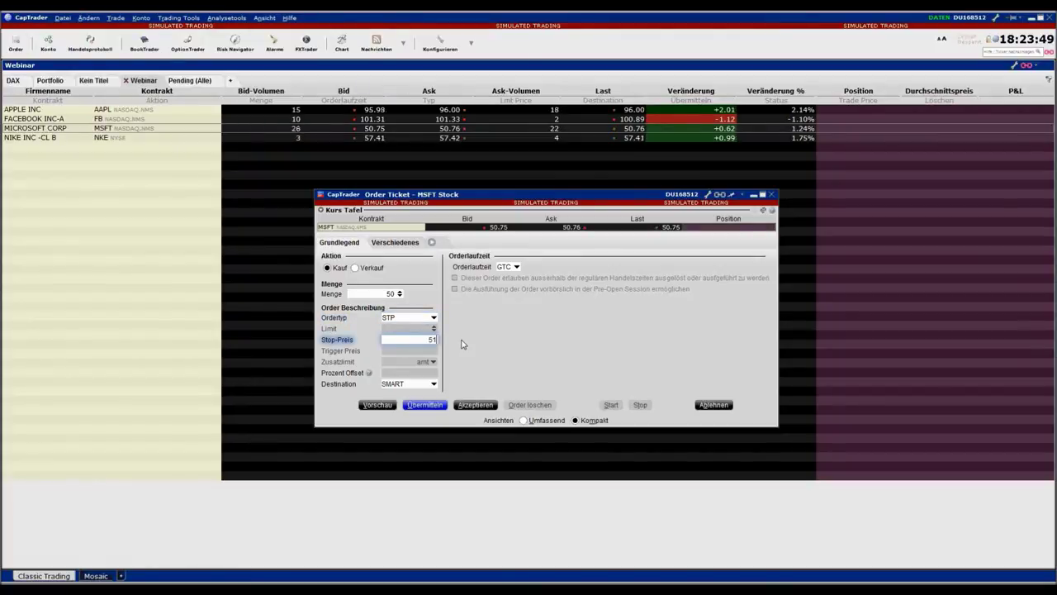
pyautogui.write('.00')
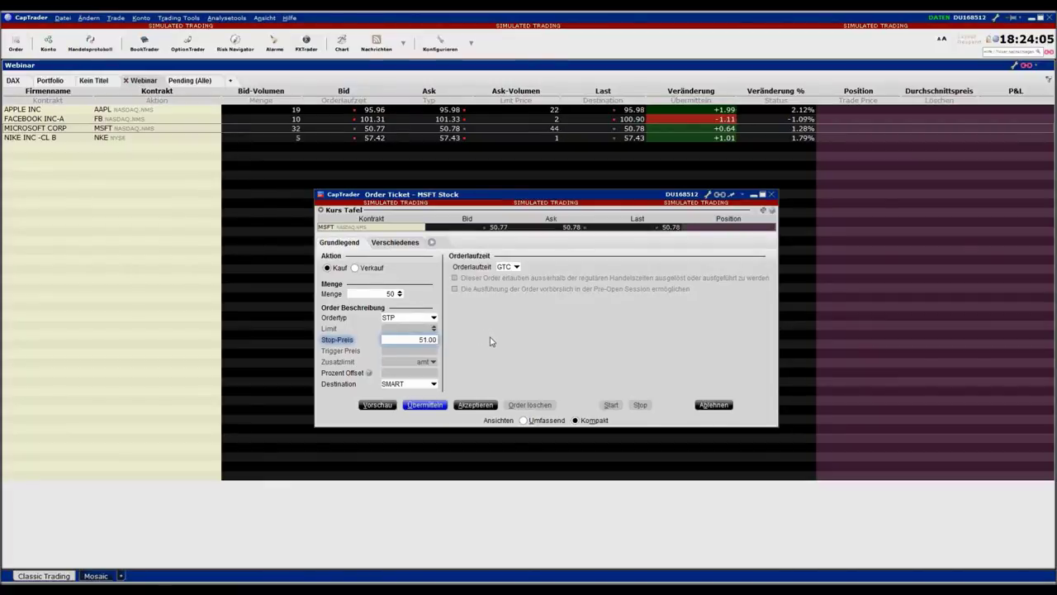
pyautogui.click(427, 319)
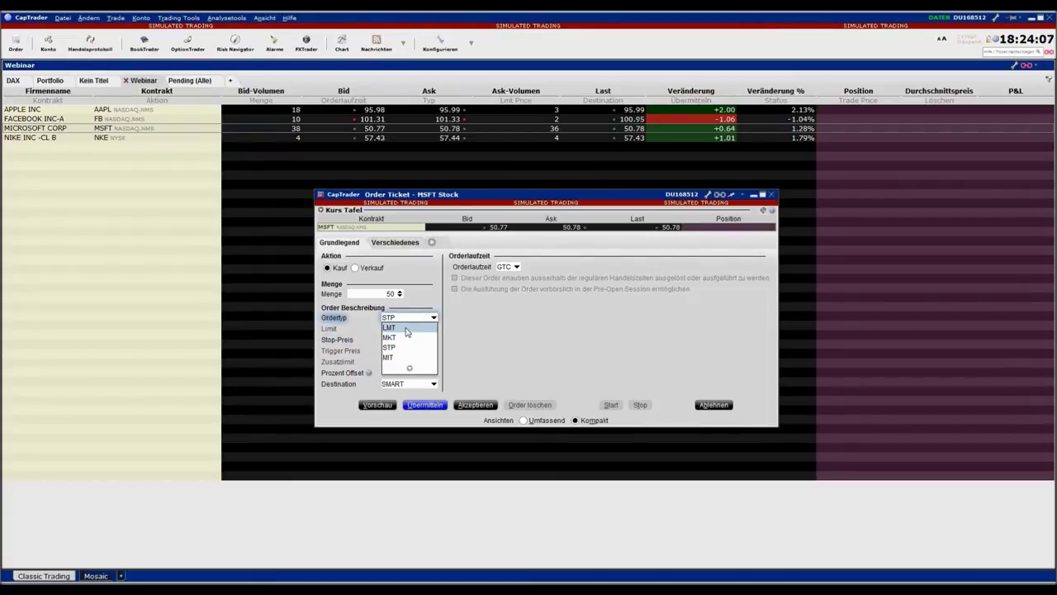
# Switch the MSFT order type from STP back to LMT and bring up the Destination list
pyautogui.click(410, 369)
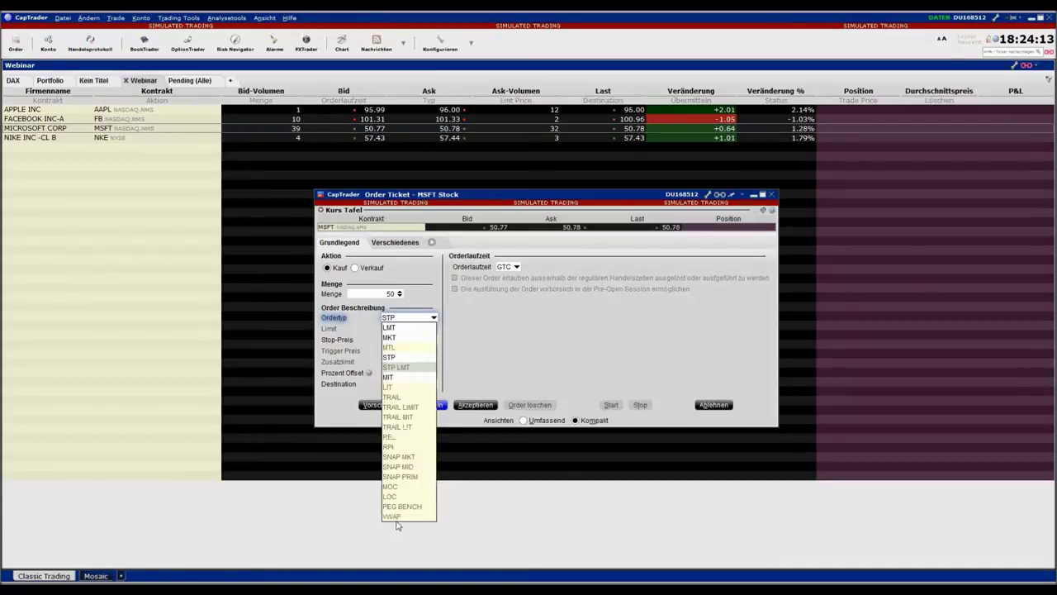
pyautogui.click(483, 360)
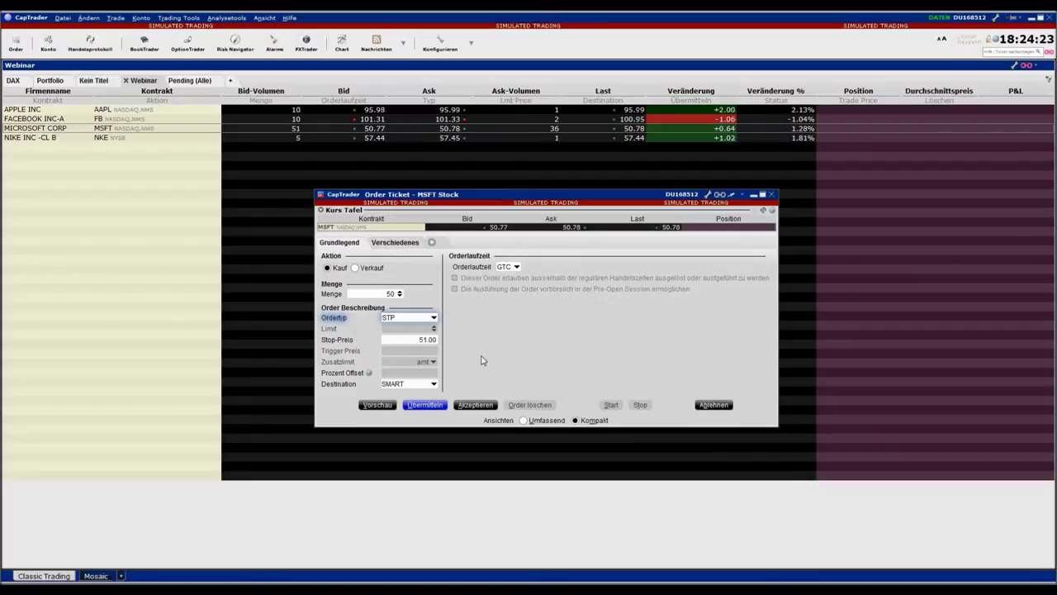
pyautogui.click(422, 320)
pyautogui.click(416, 328)
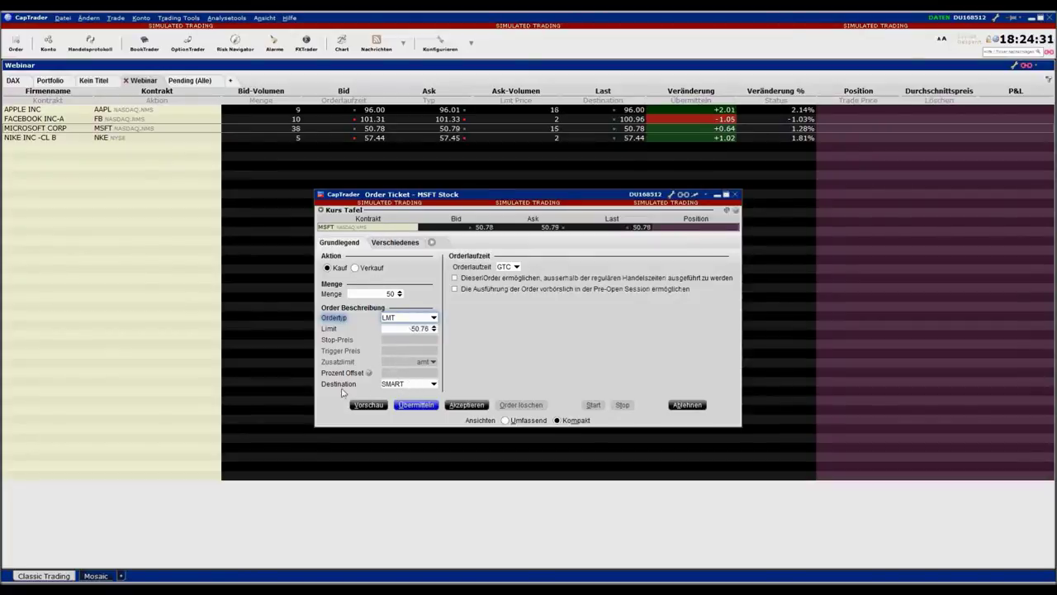
pyautogui.click(403, 385)
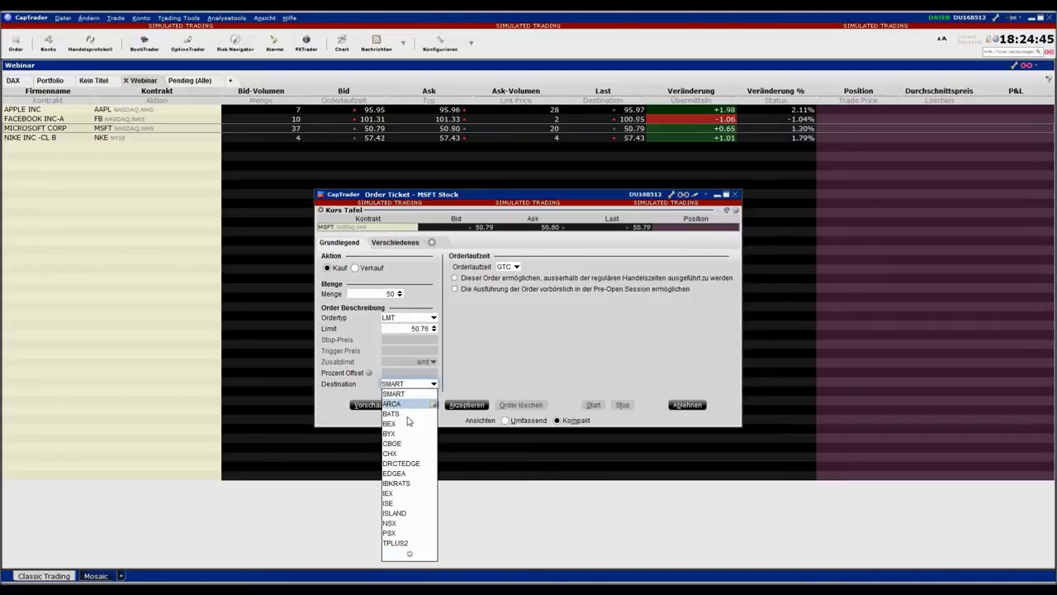
# Route the MSFT order via SMART instead of CHX
pyautogui.click(402, 453)
pyautogui.click(431, 383)
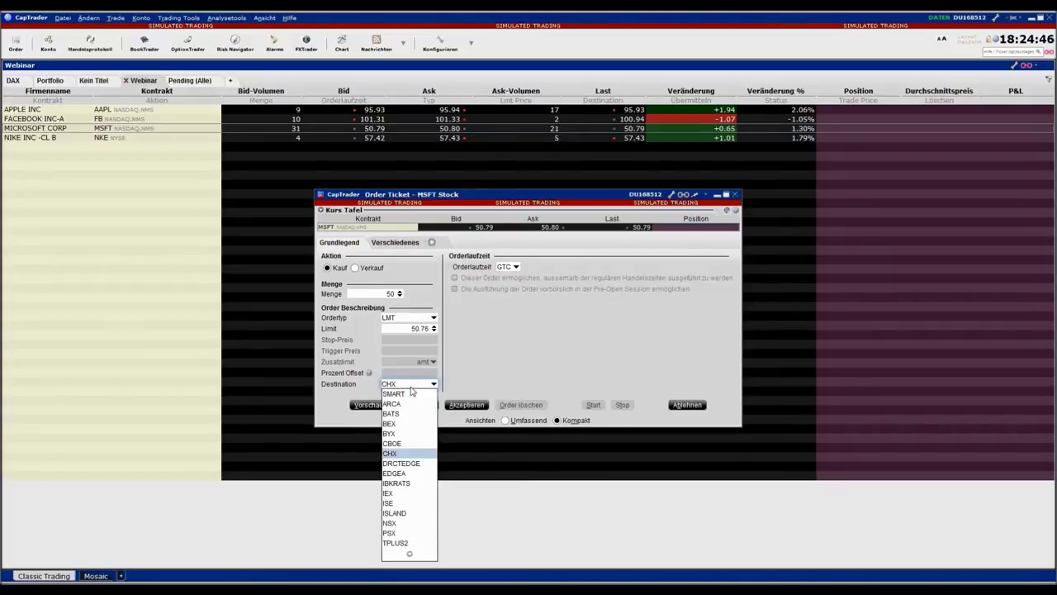
pyautogui.click(436, 392)
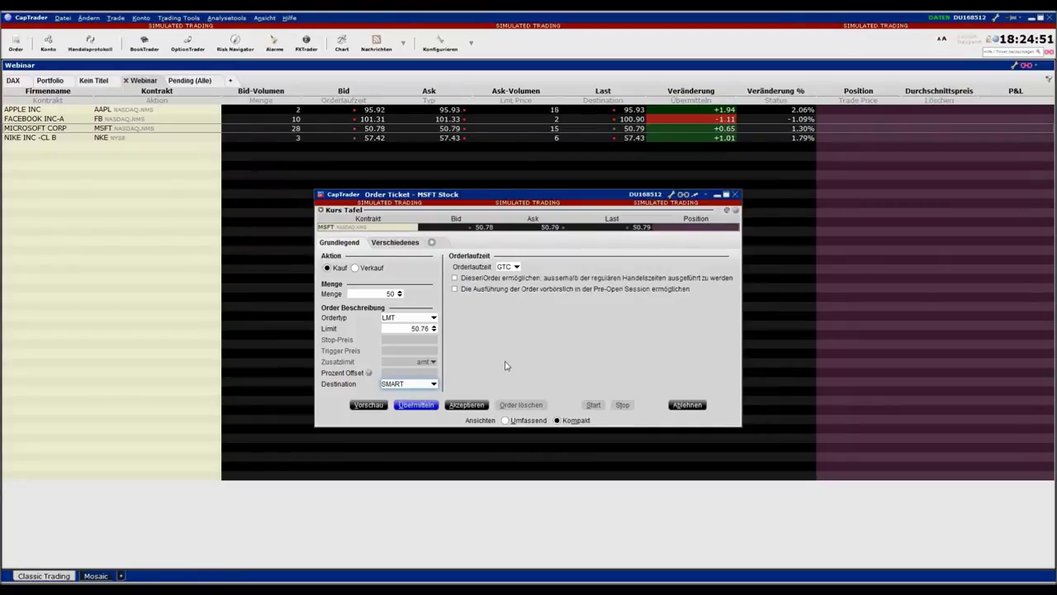
# Raise the limit price from 50.76 to 50.79 and submit for confirmation
pyautogui.click(385, 329)
pyautogui.click(361, 332)
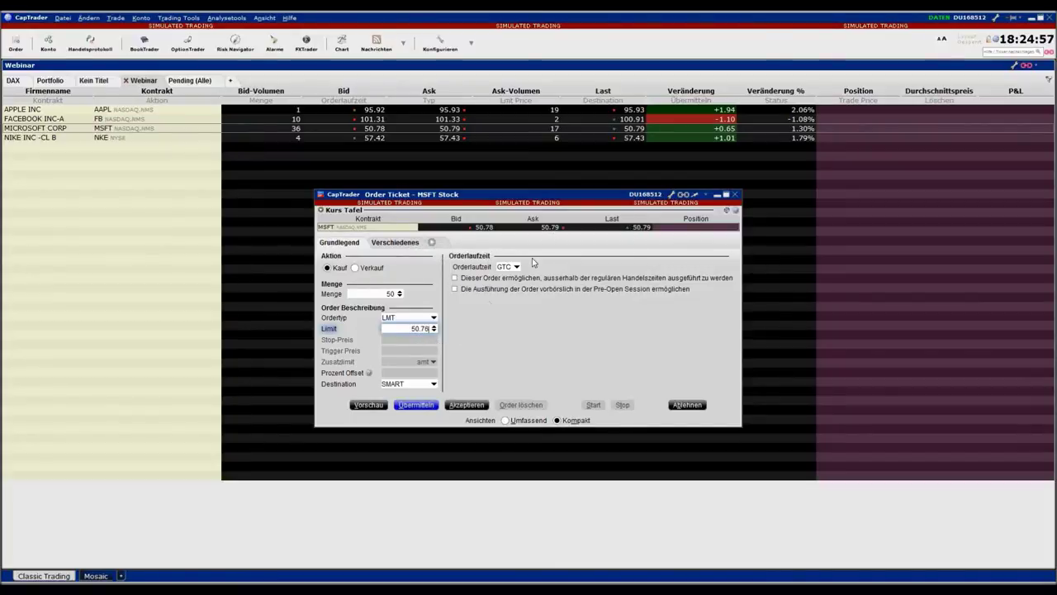
pyautogui.press('Up')
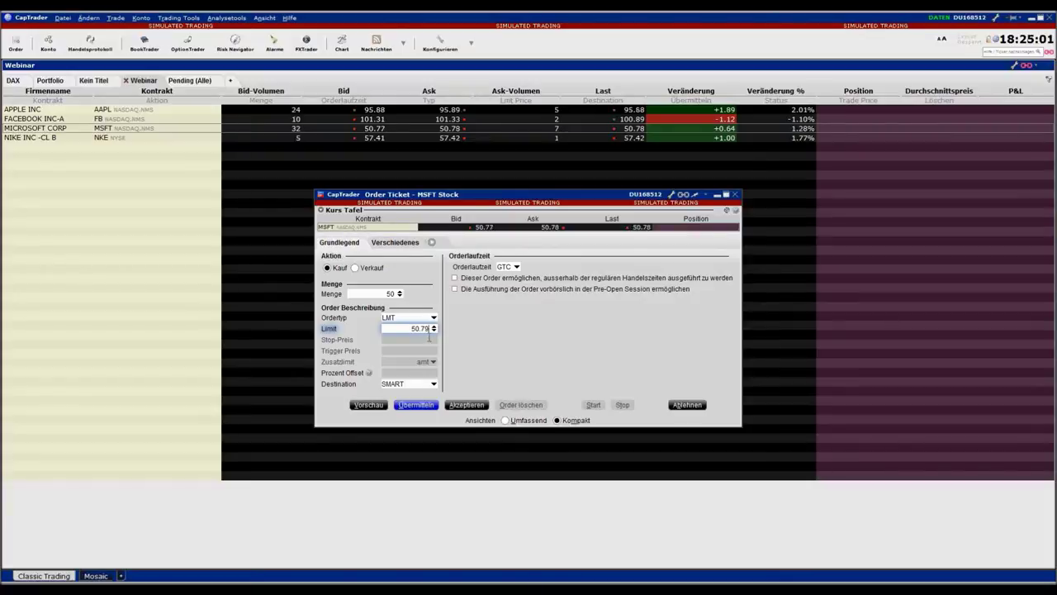
pyautogui.click(417, 404)
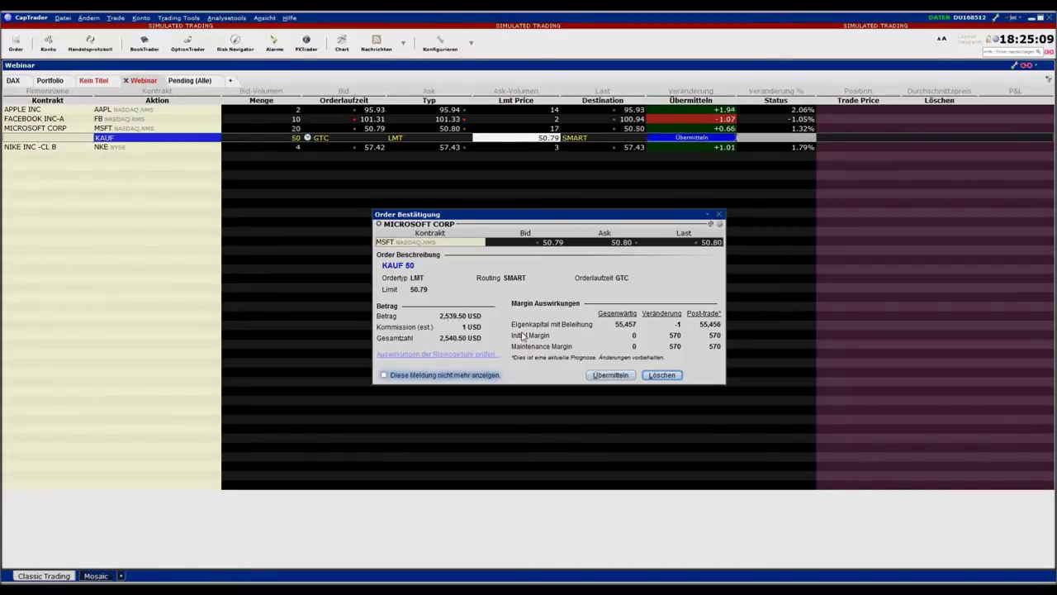
# Transmit the 50-share MSFT buy, then raise its limit to 50.80 and update it
pyautogui.click(612, 376)
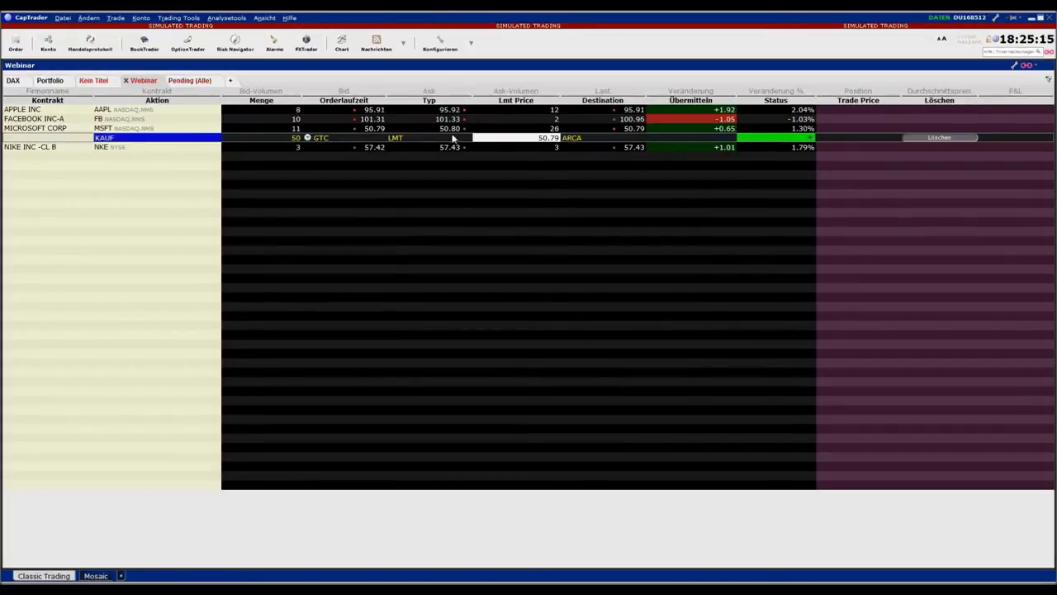
pyautogui.click(522, 138)
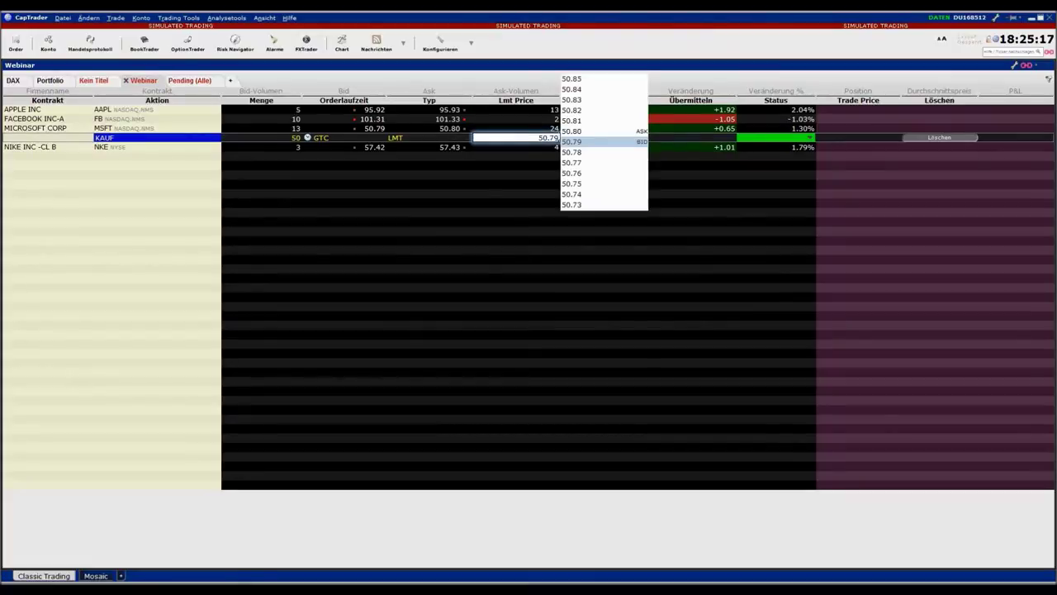
pyautogui.click(583, 132)
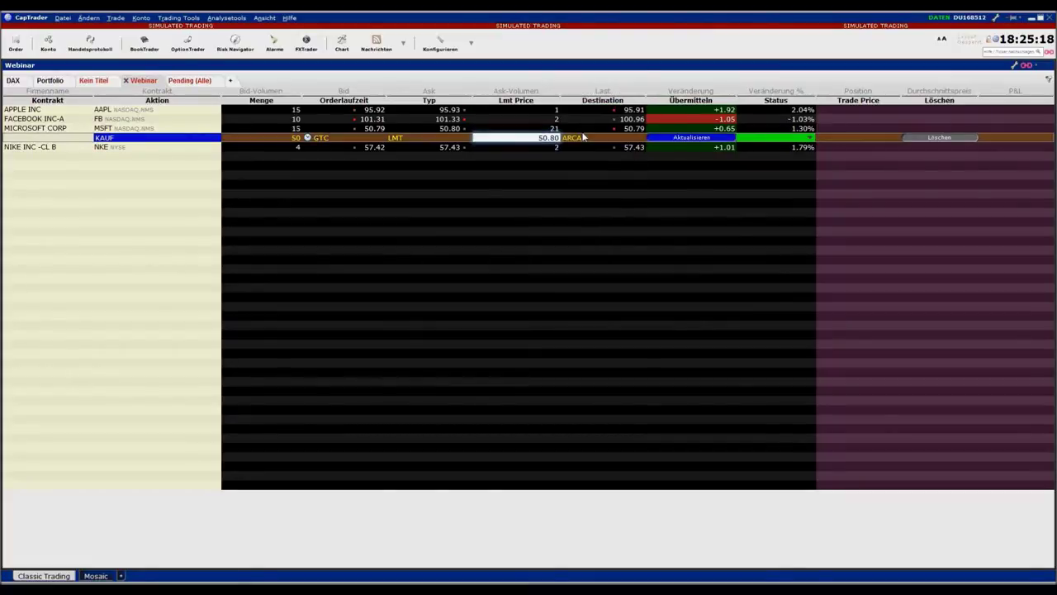
pyautogui.click(700, 138)
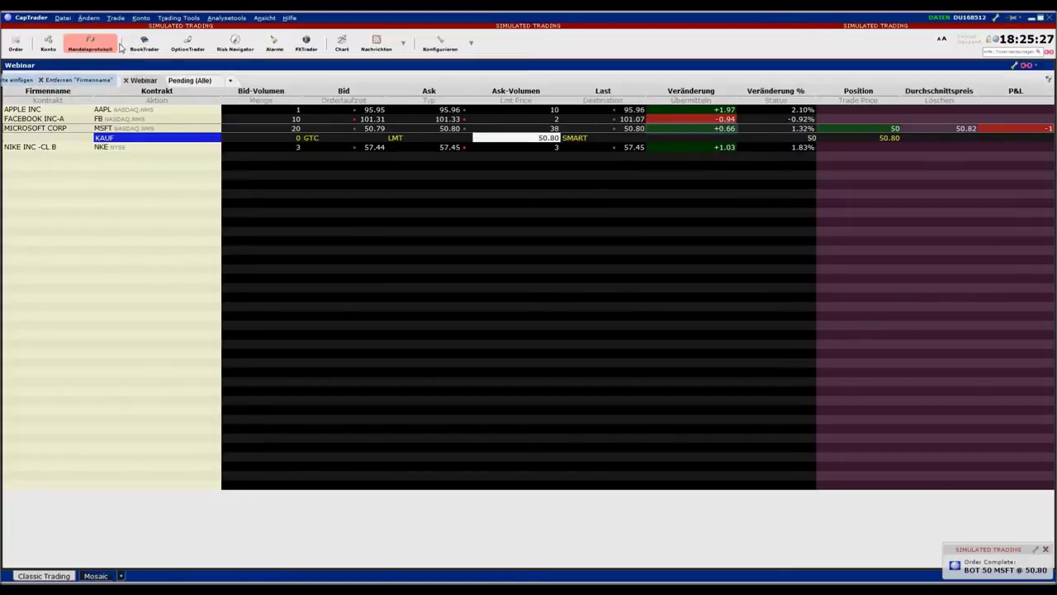
pyautogui.click(91, 50)
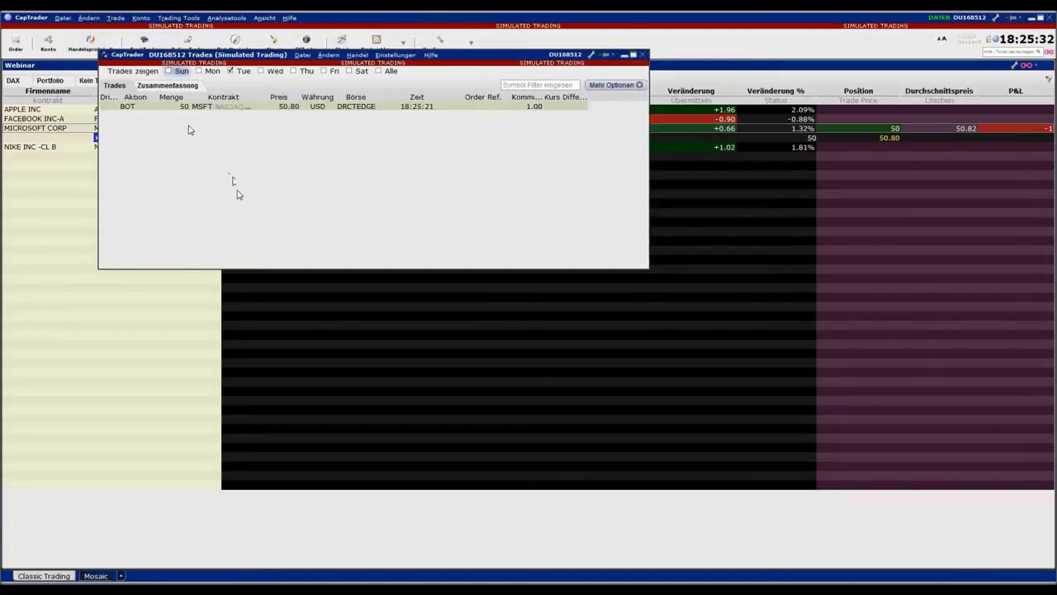
pyautogui.moveTo(459, 58); pyautogui.dragTo(470, 169)
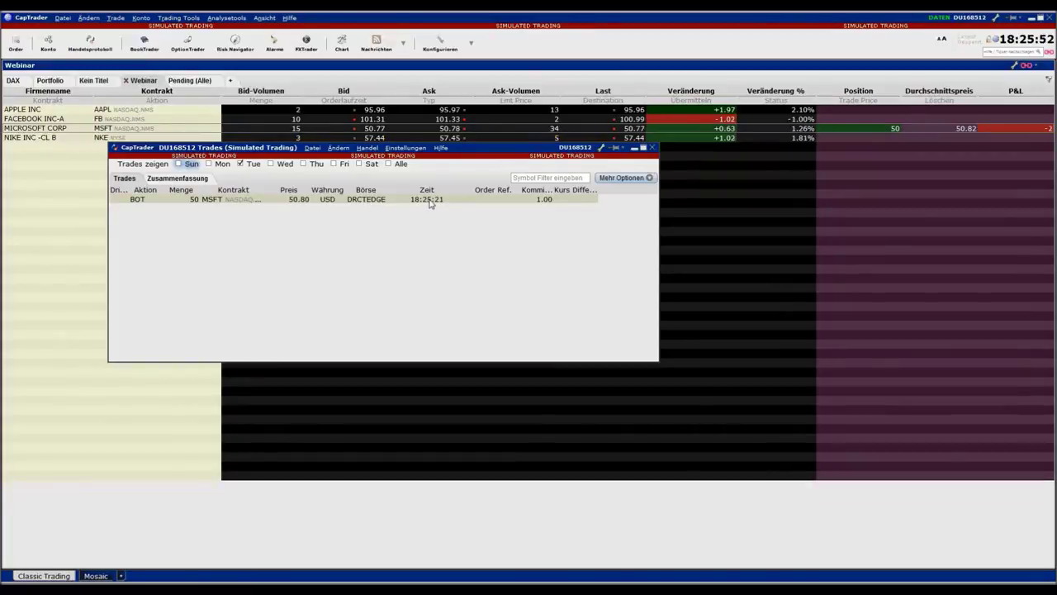
pyautogui.click(653, 149)
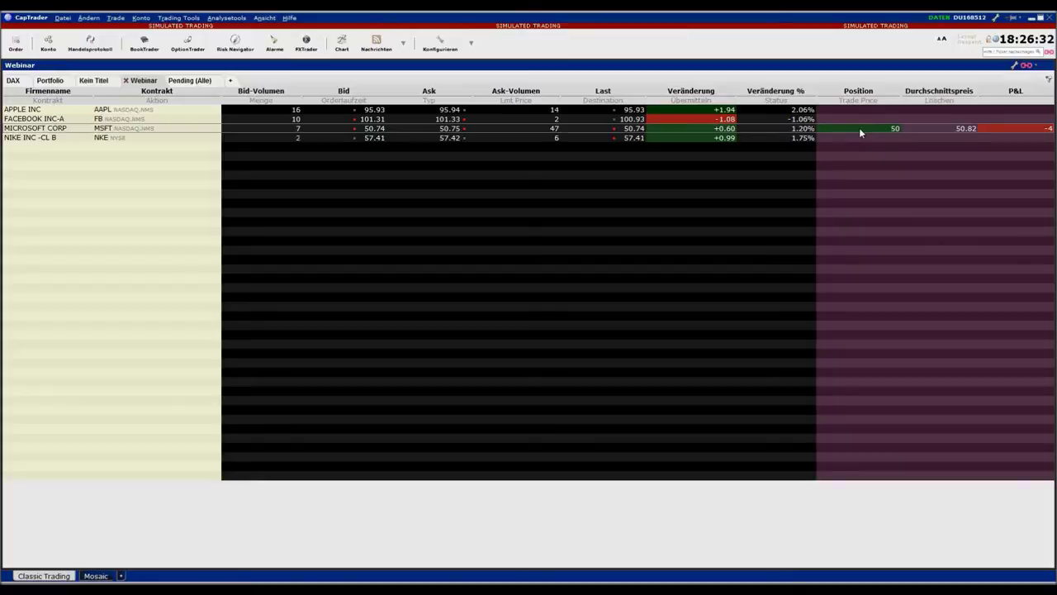
# Sell 100 MSFT as an MKT order via the row's Verkauf menu and confirm it
pyautogui.rightClick(859, 128)
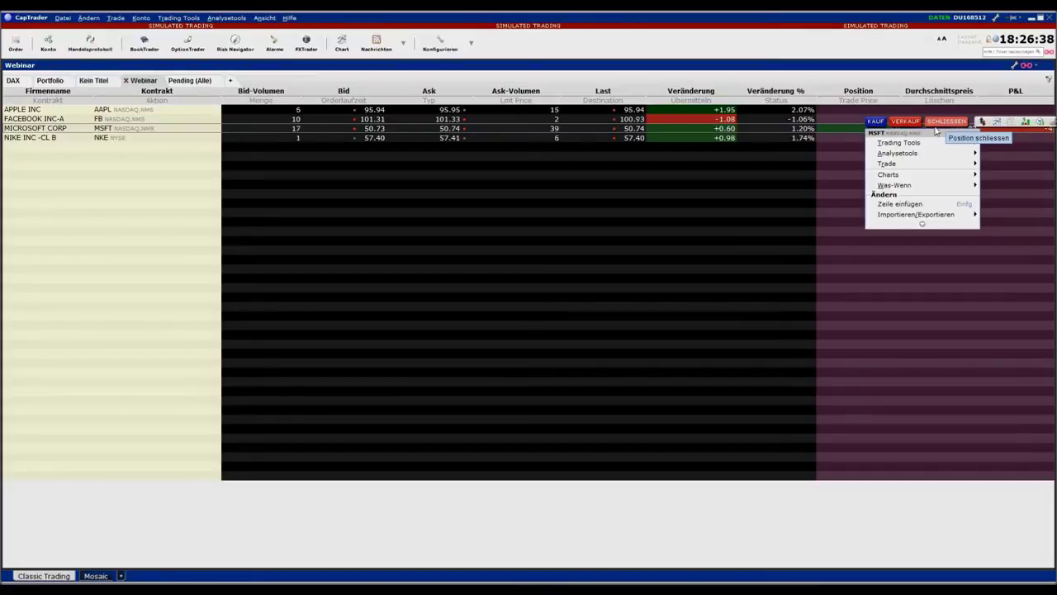
pyautogui.click(907, 121)
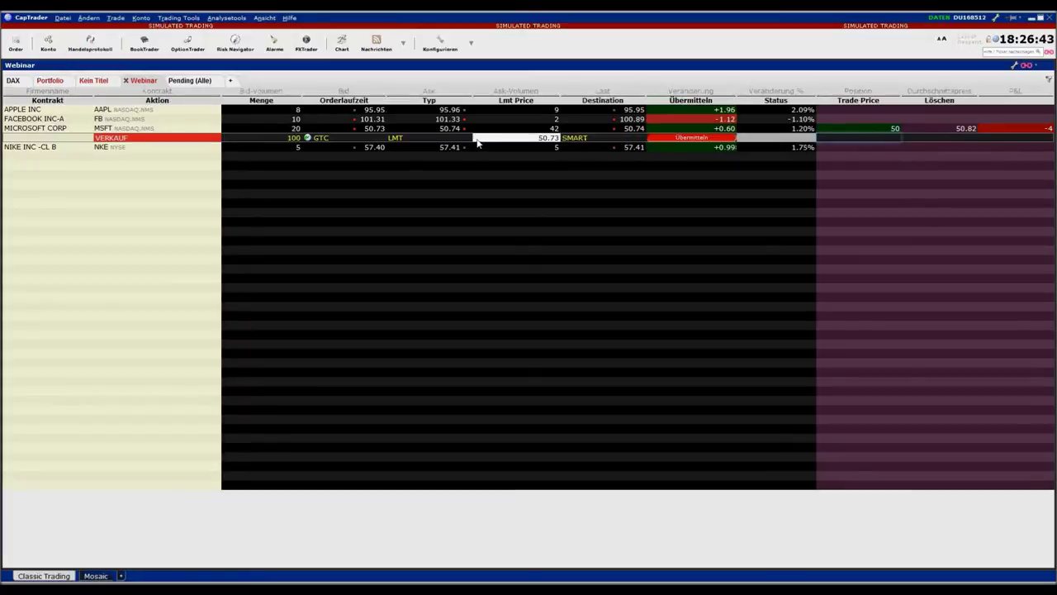
pyautogui.click(415, 139)
pyautogui.click(415, 157)
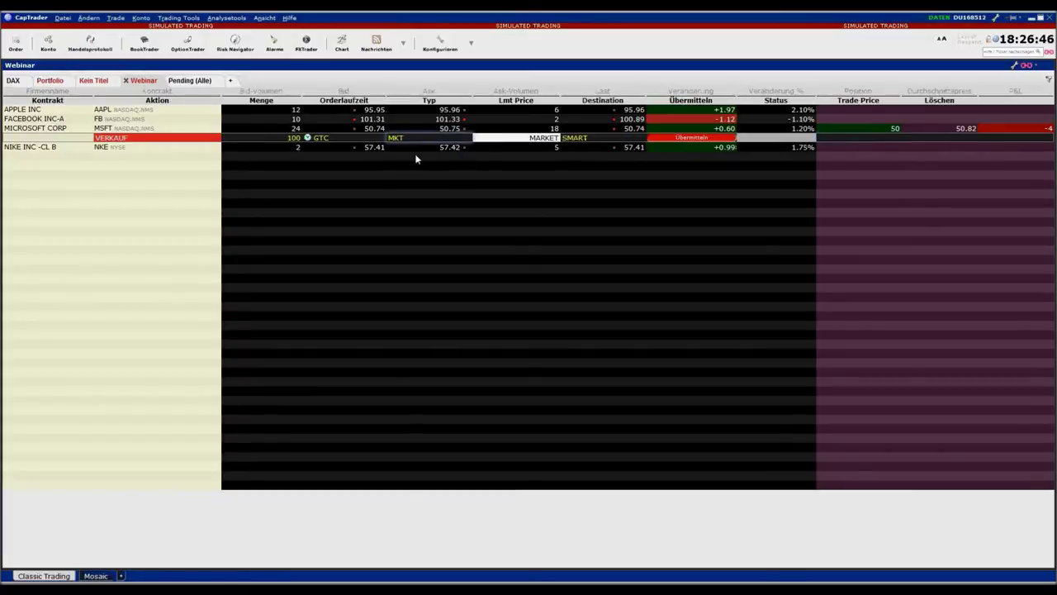
pyautogui.click(696, 138)
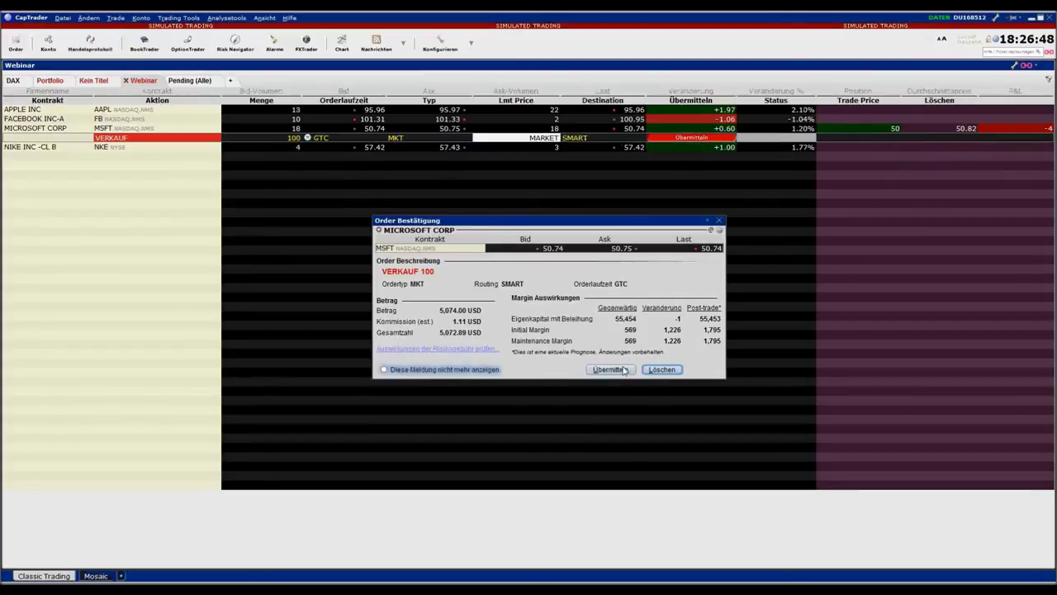
pyautogui.click(621, 369)
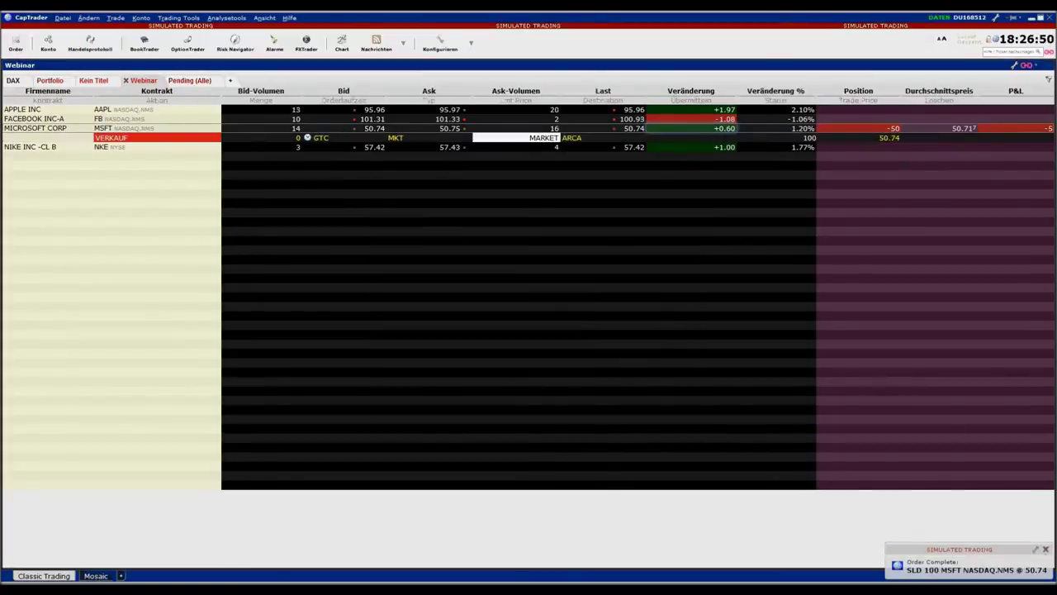
pyautogui.moveTo(892, 137)
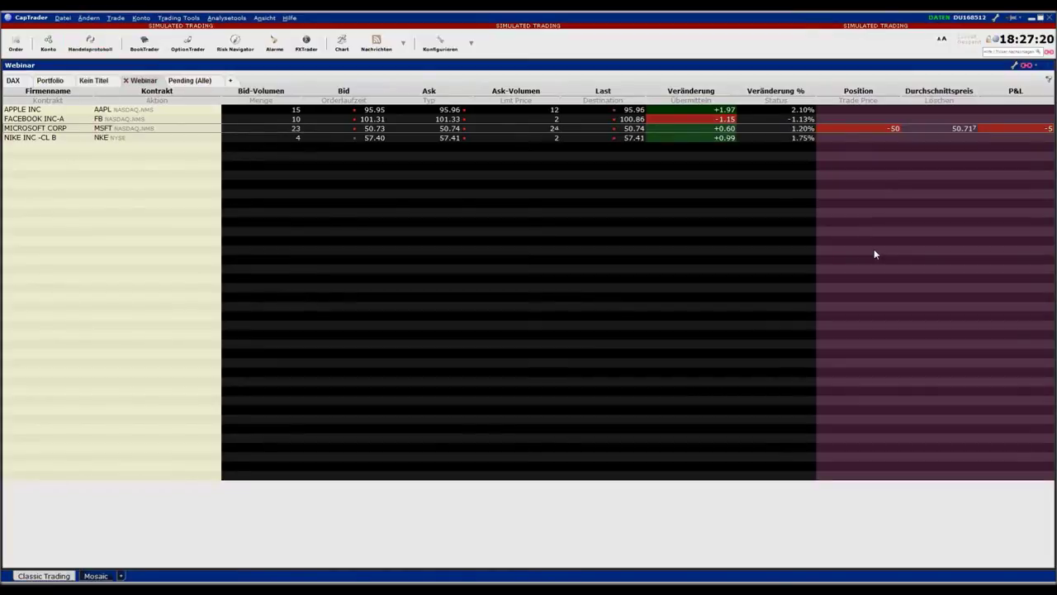
pyautogui.click(89, 41)
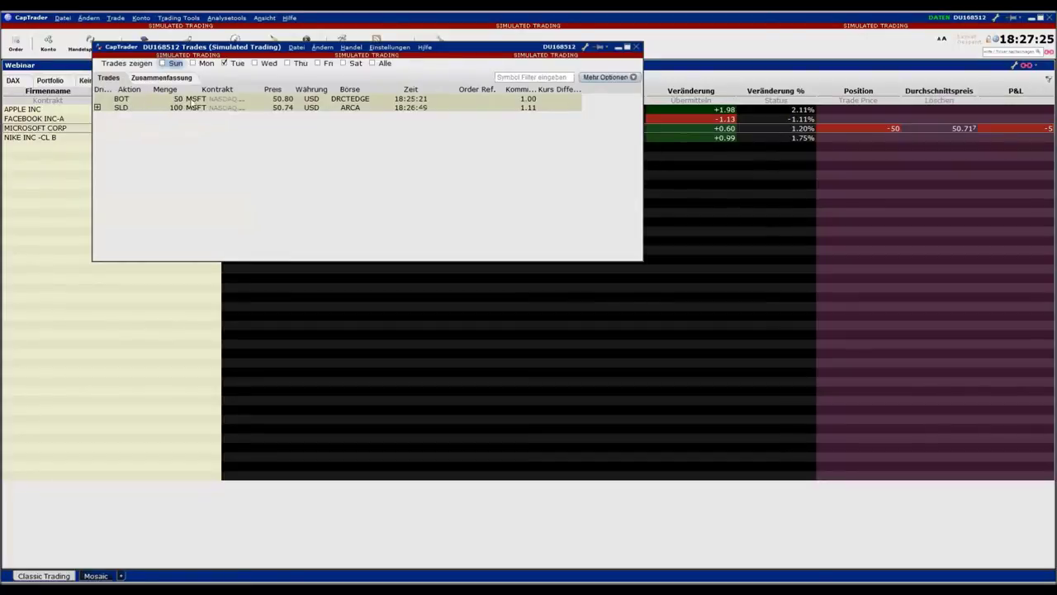
pyautogui.click(97, 108)
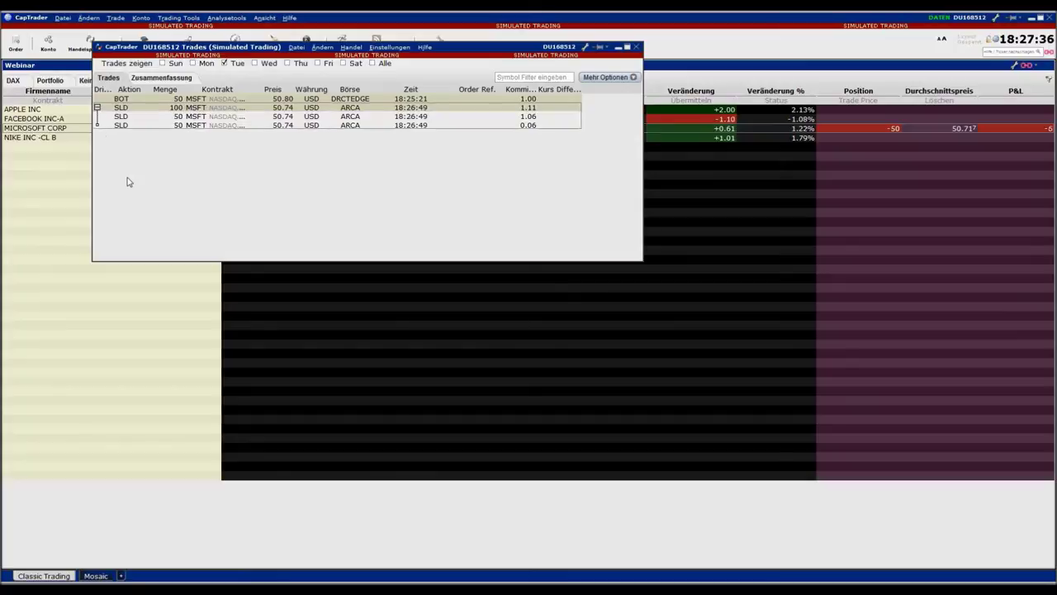
pyautogui.click(96, 107)
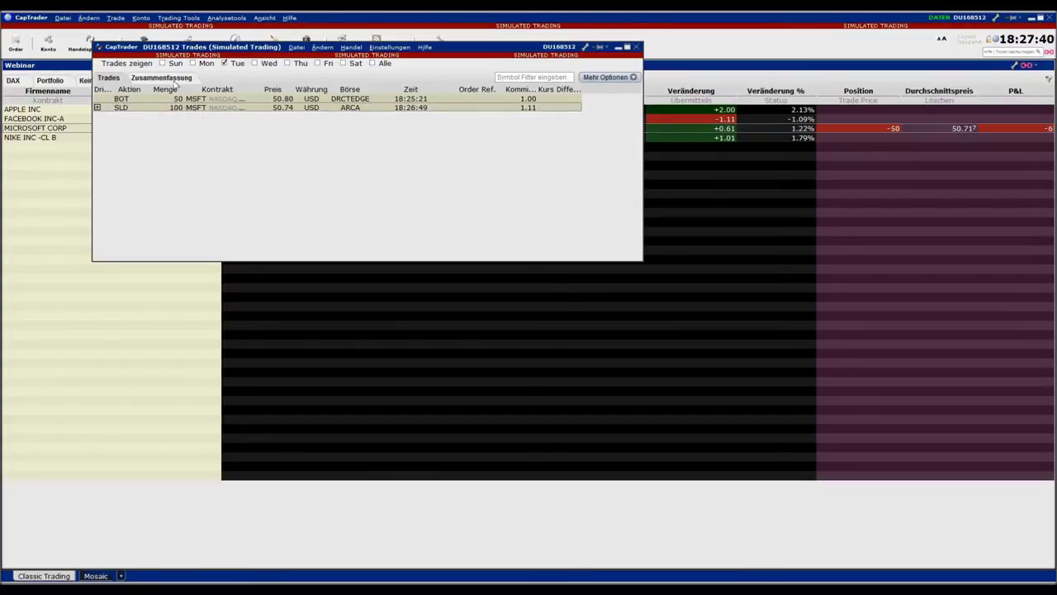
pyautogui.click(637, 48)
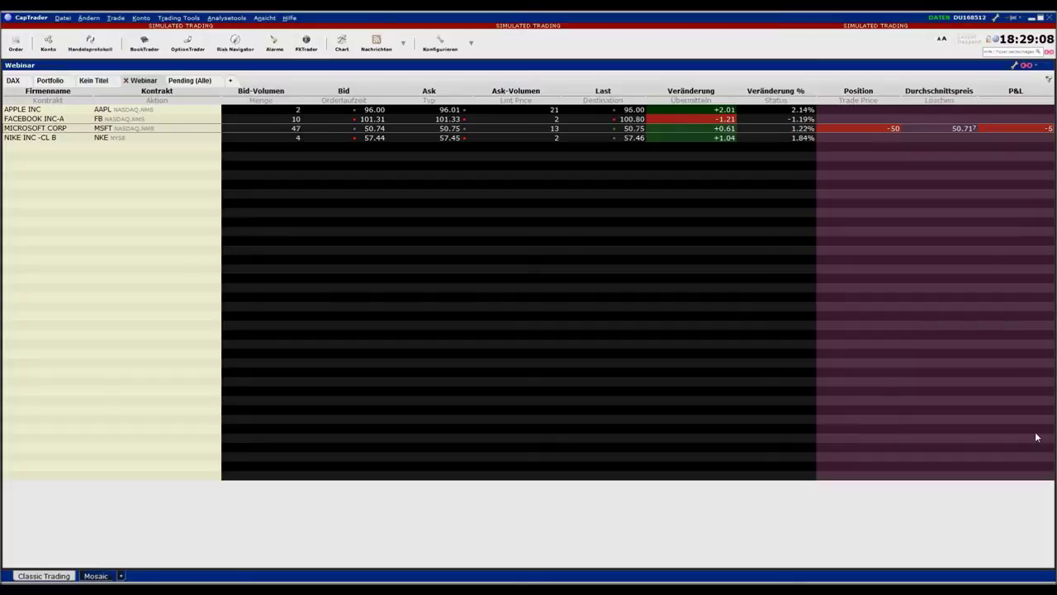
# Open a new MSFT order ticket, select its 100 quantity, and close it without ordering
pyautogui.moveTo(888, 130)
pyautogui.click(17, 45)
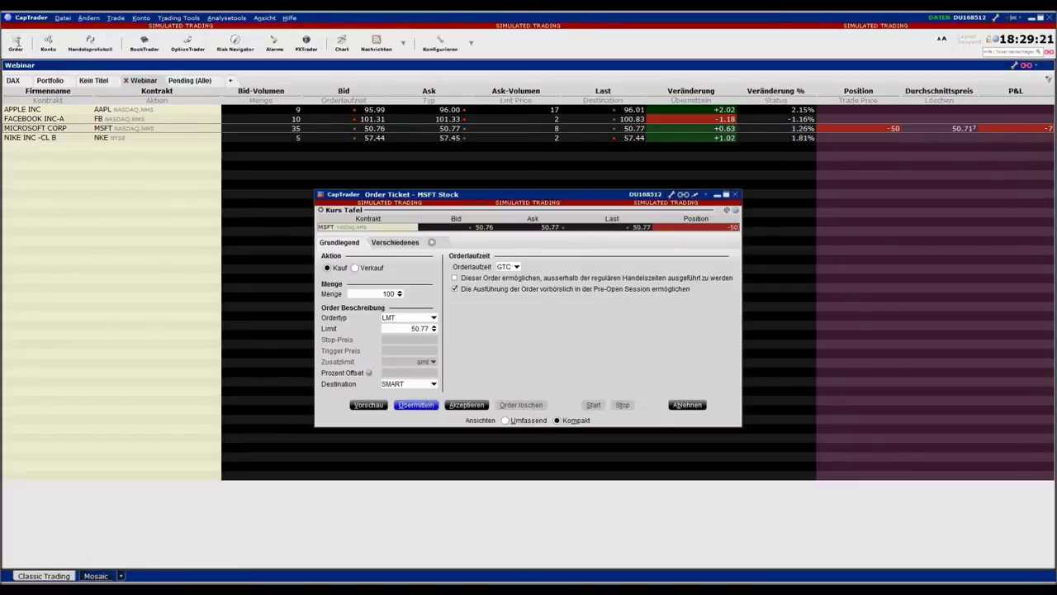
pyautogui.doubleClick(396, 293)
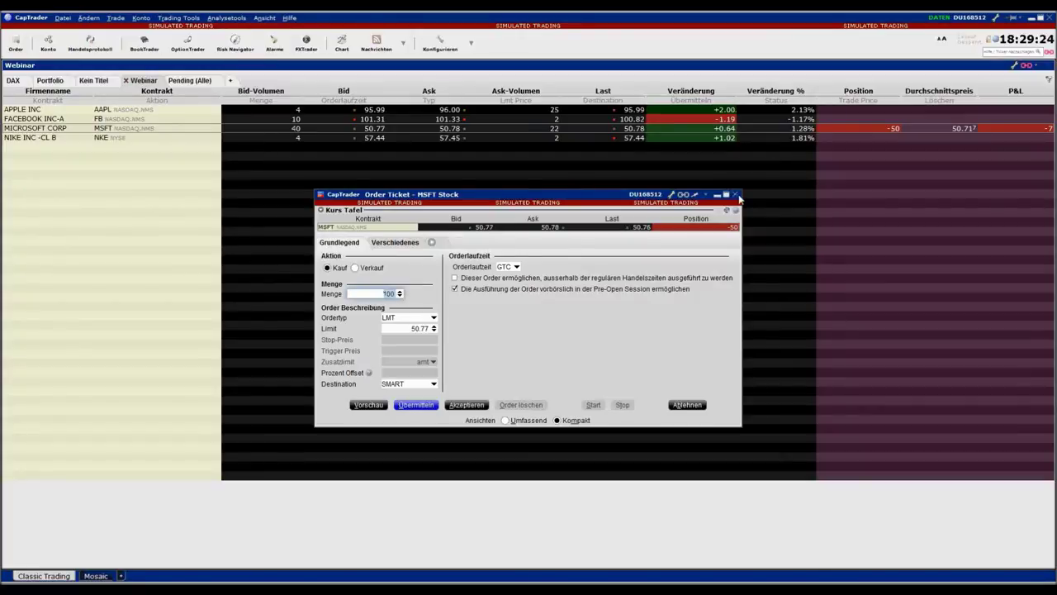
pyautogui.click(737, 195)
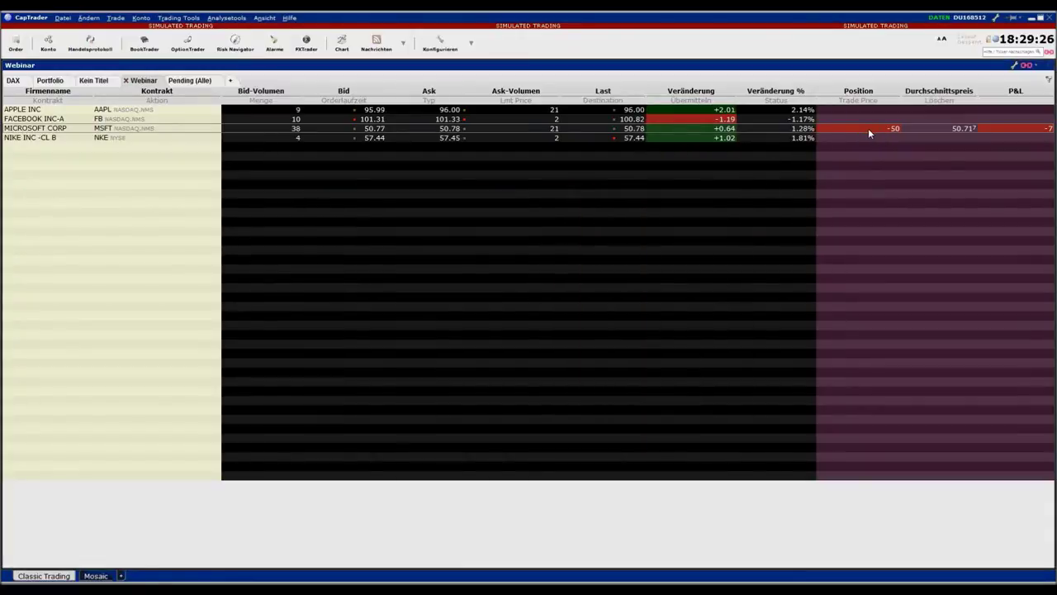
# Bring up the MSFT row's context menu showing KAUF, VERKAUF and SCHLIESSEN
pyautogui.rightClick(869, 129)
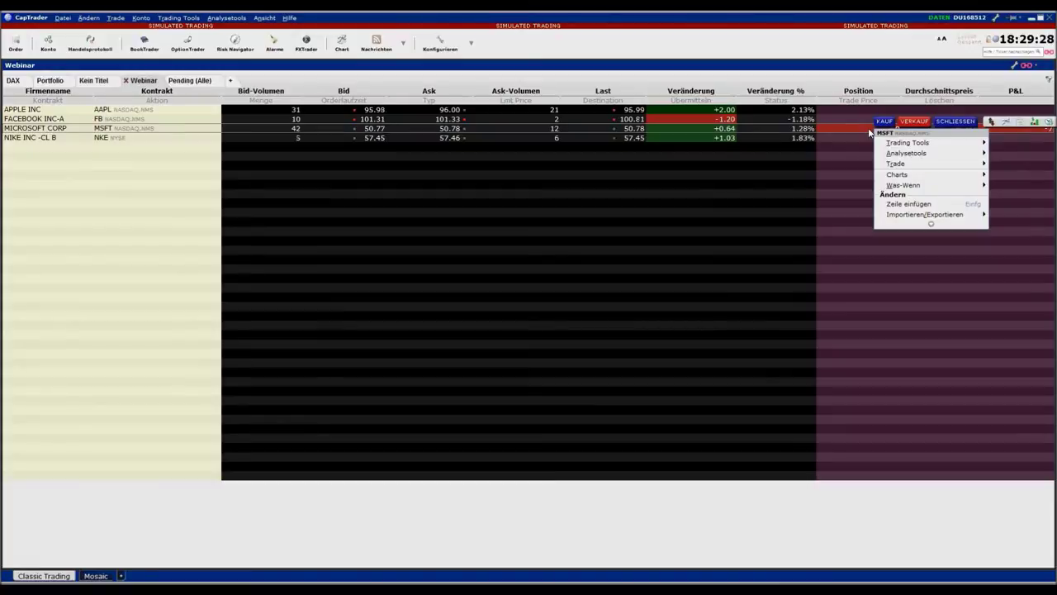
pyautogui.rightClick(851, 128)
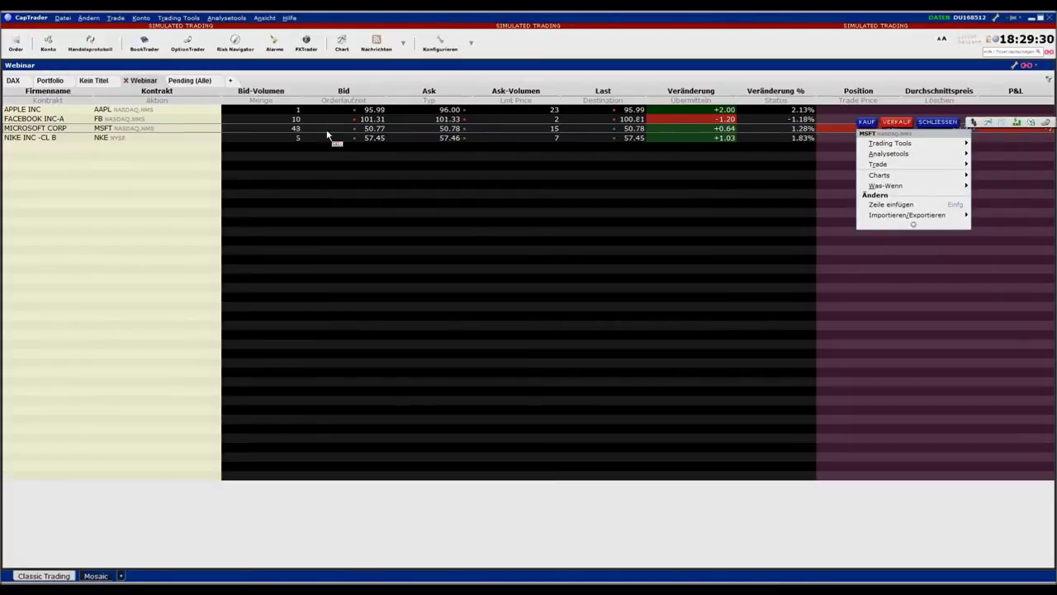
pyautogui.rightClick(33, 129)
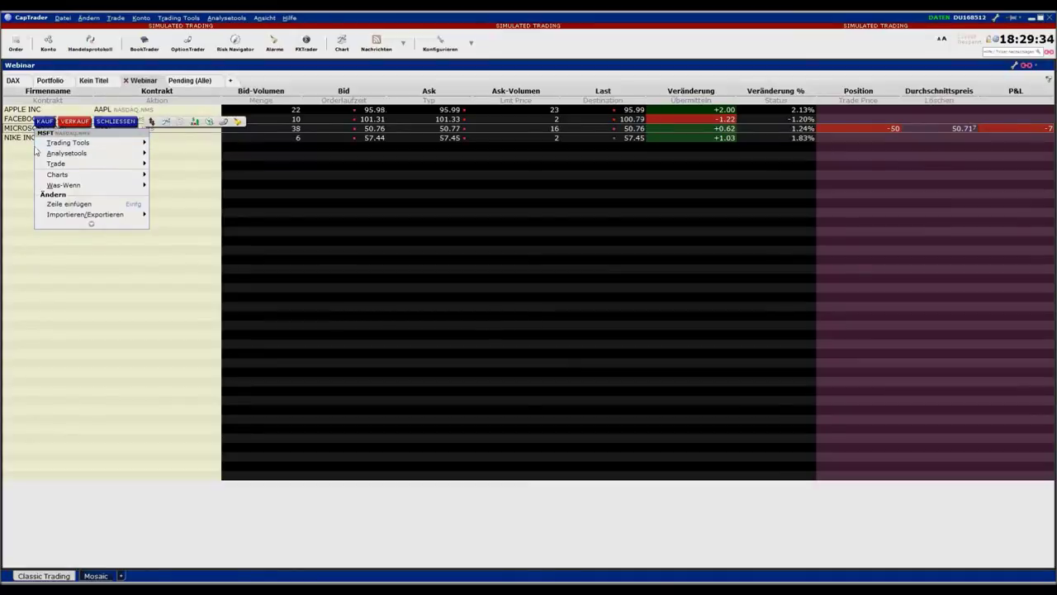
pyautogui.moveTo(142, 143)
pyautogui.rightClick(583, 130)
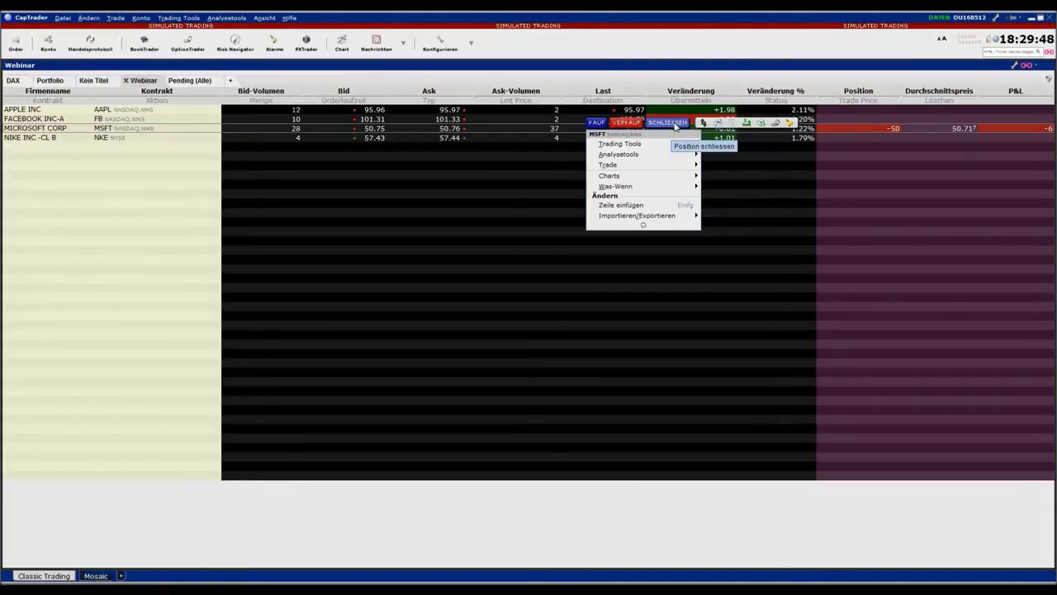
# Create a SCHLIESSEN order for the MSFT short, leaving time-in-force at GTC
pyautogui.click(667, 122)
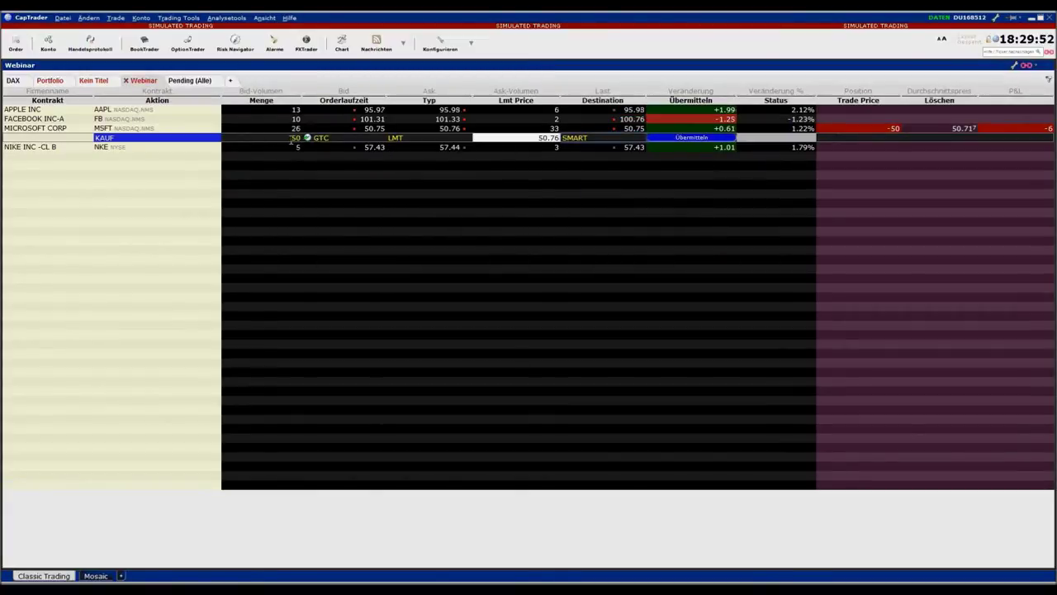
pyautogui.click(116, 141)
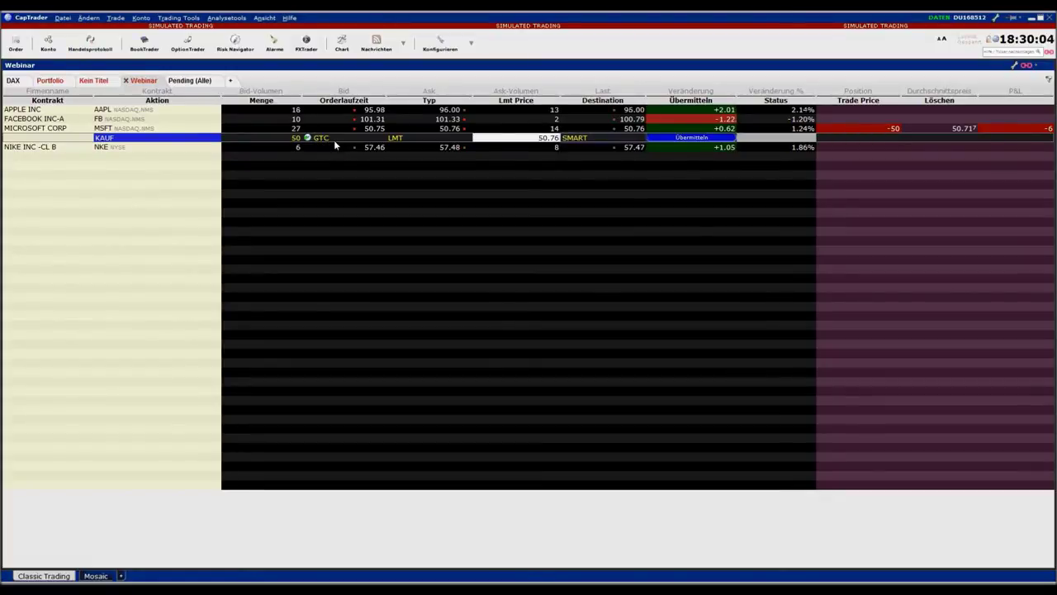
pyautogui.click(334, 140)
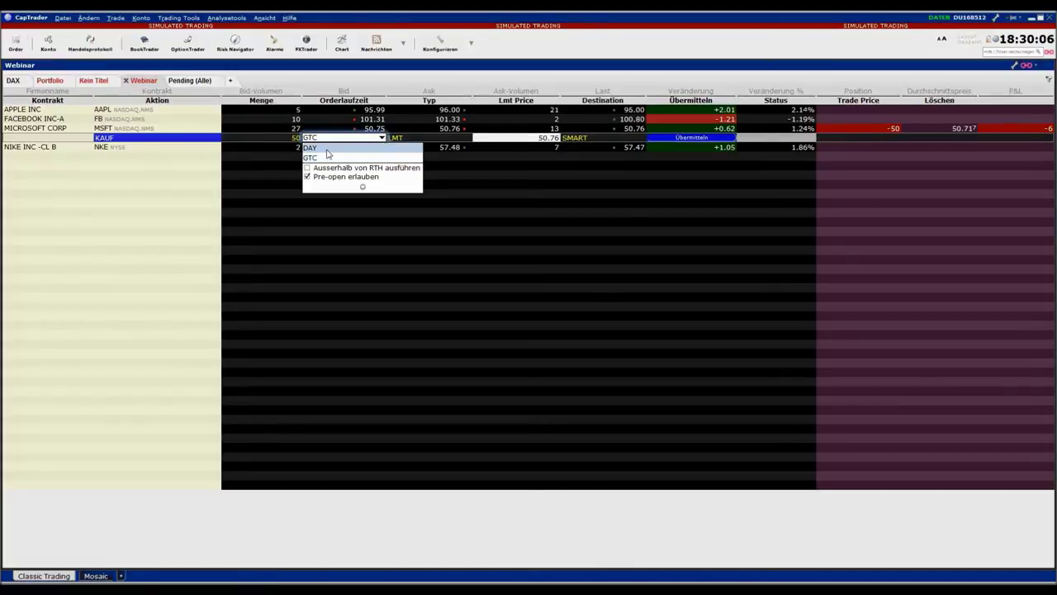
pyautogui.click(326, 149)
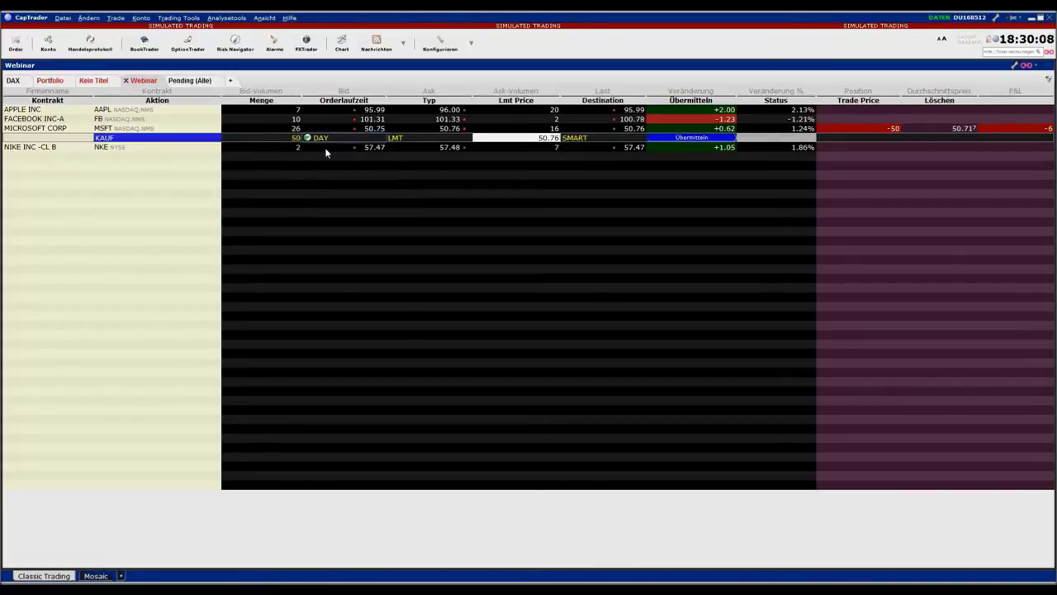
pyautogui.click(327, 142)
pyautogui.click(325, 157)
# Make the 50-share closing order MKT, then submit and confirm it
pyautogui.click(397, 137)
pyautogui.click(405, 154)
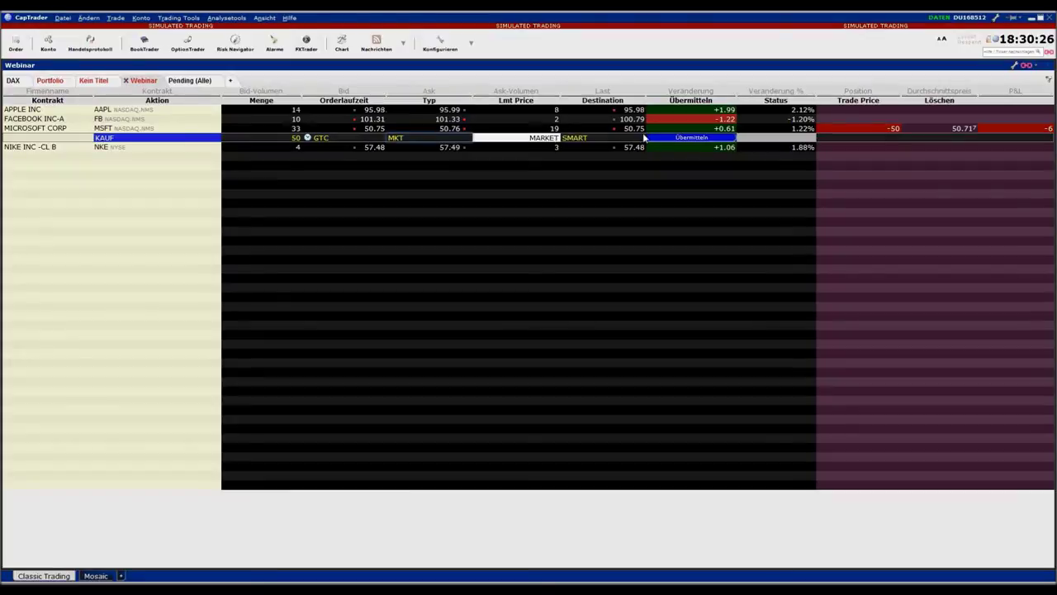
pyautogui.click(699, 136)
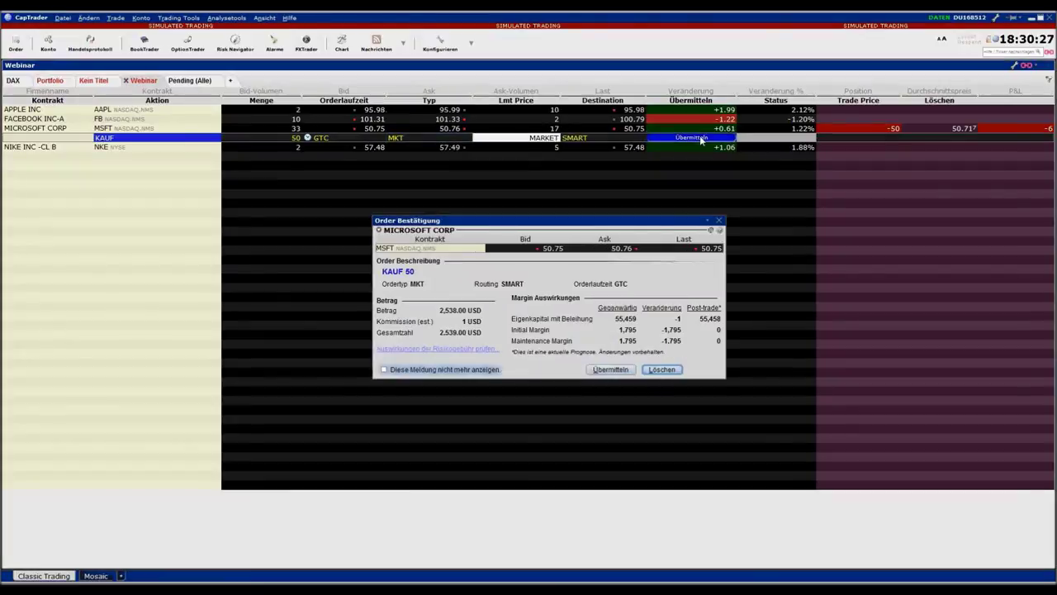
pyautogui.click(612, 371)
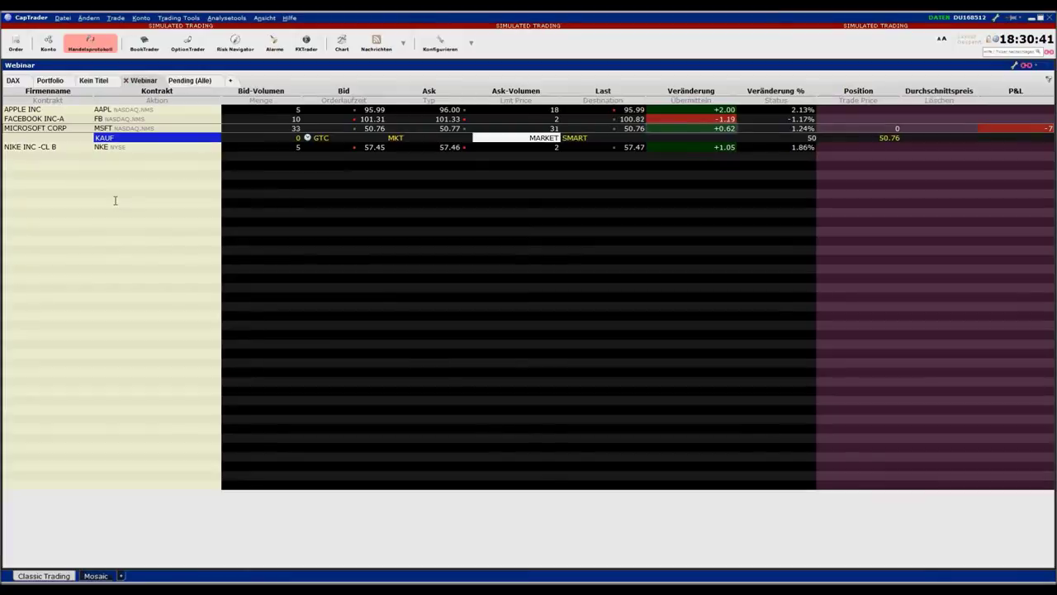
# Start a new blank Kontrakt entry in the empty row under NIKE
pyautogui.click(25, 177)
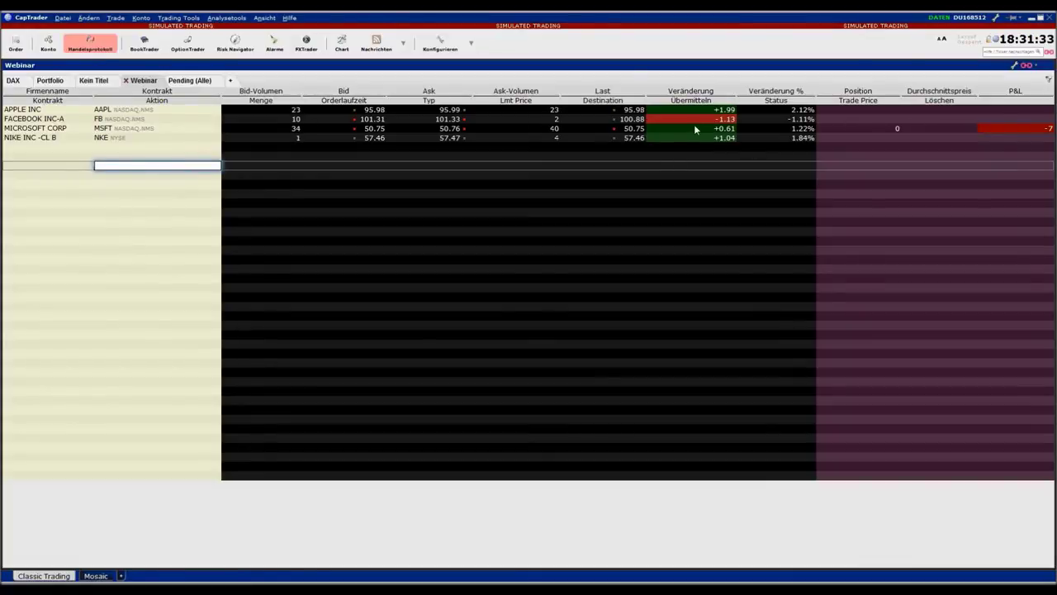
# Buy 100 FB at the ask, submitting and confirming the order
pyautogui.click(446, 121)
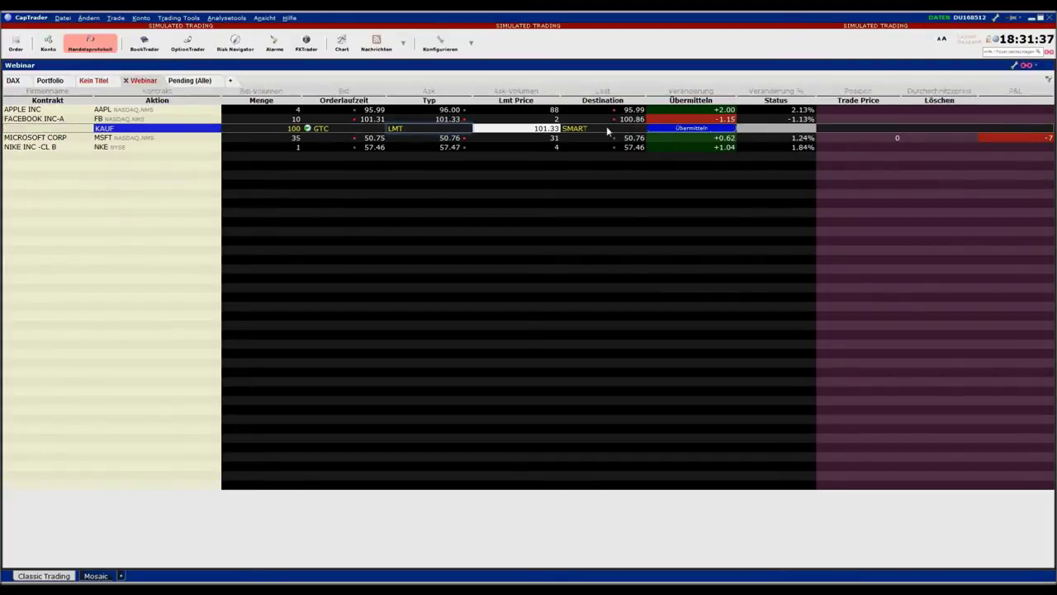
pyautogui.click(715, 130)
pyautogui.click(611, 375)
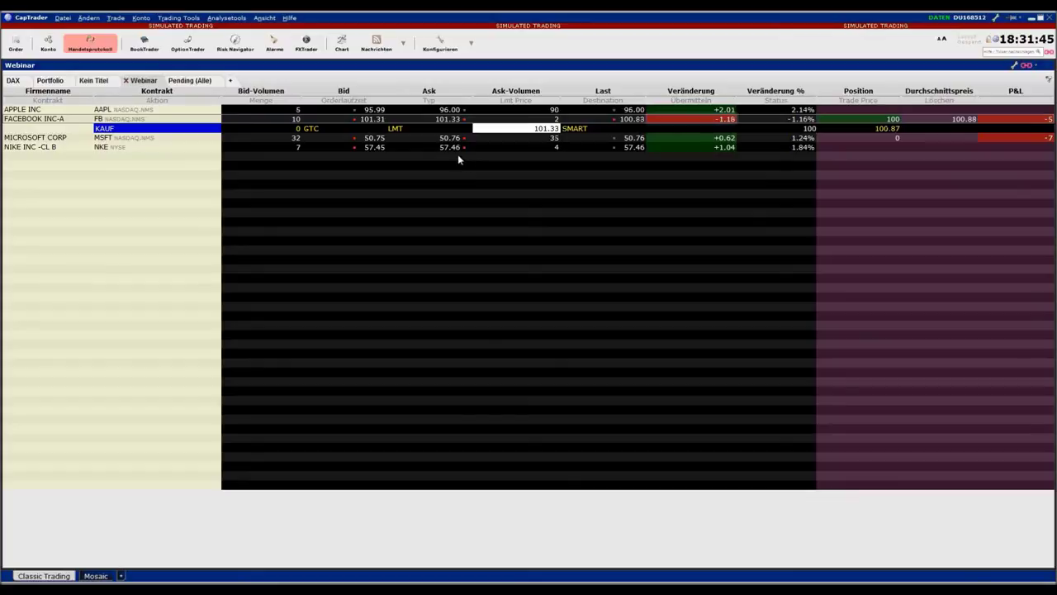
# Sell short 100 MSFT at the bid, submitting and confirming the order
pyautogui.click(371, 141)
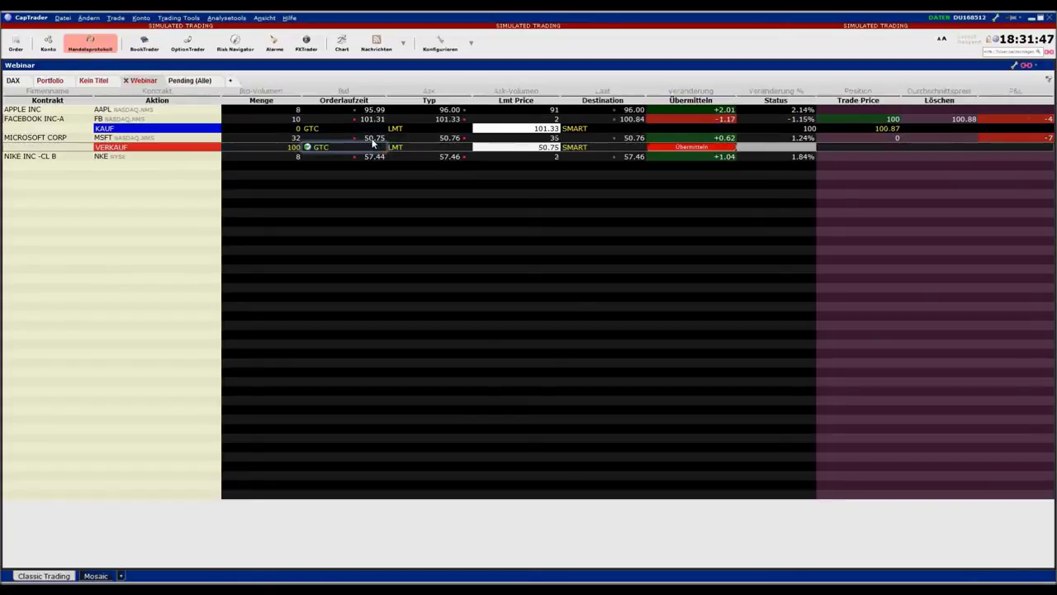
pyautogui.click(664, 148)
pyautogui.click(615, 376)
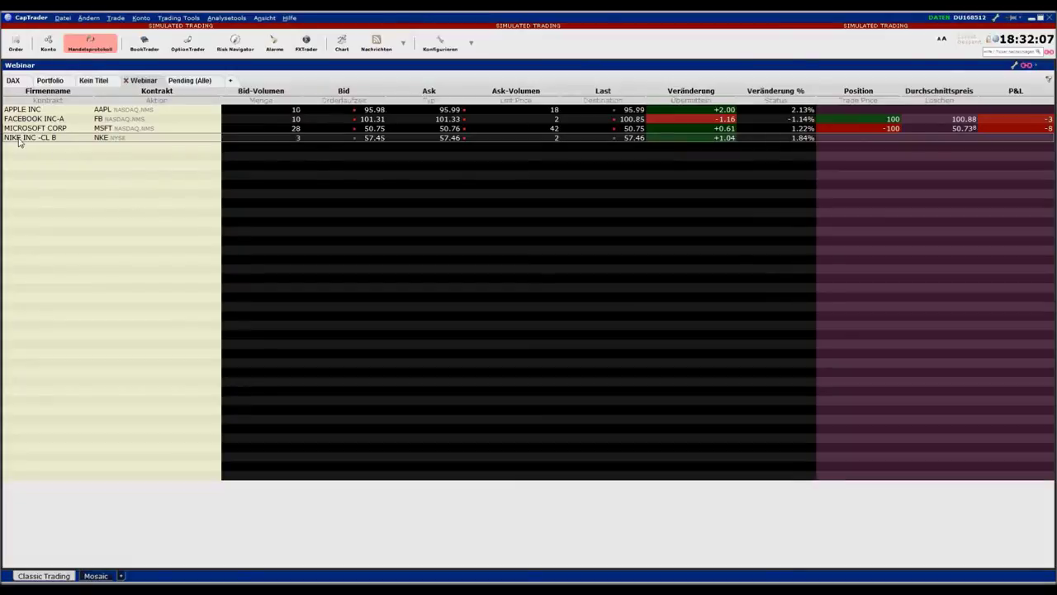
# Move the Nike, Facebook and Apple rows down and place Position beside Kontrakt
pyautogui.moveTo(18, 138)
pyautogui.mouseDown()
pyautogui.moveTo(12, 192)
pyautogui.moveTo(17, 157)
pyautogui.mouseUp()
pyautogui.moveTo(18, 116); pyautogui.dragTo(18, 139)
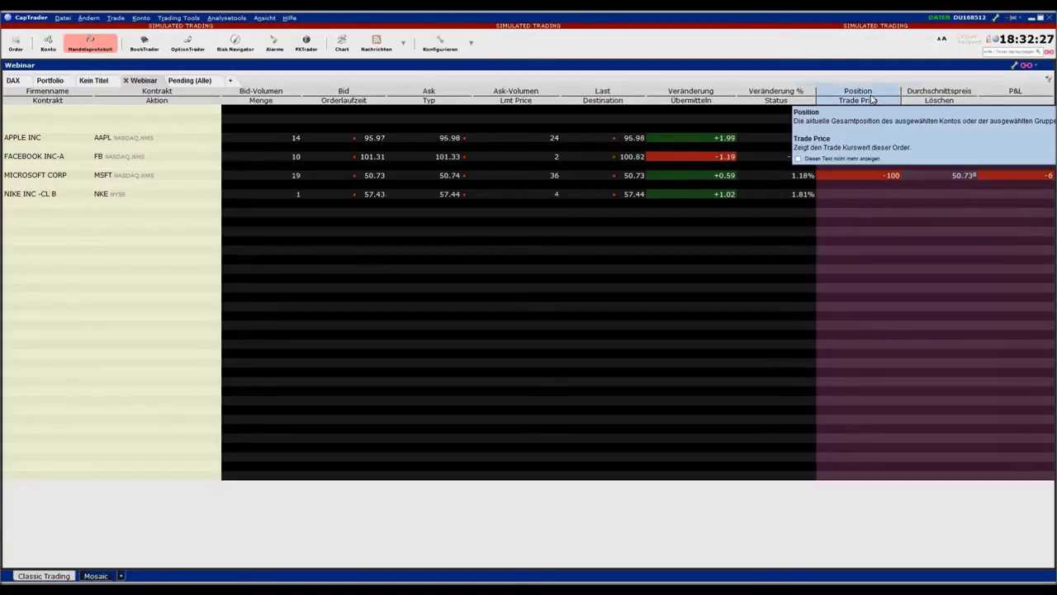
pyautogui.moveTo(872, 99); pyautogui.dragTo(278, 91)
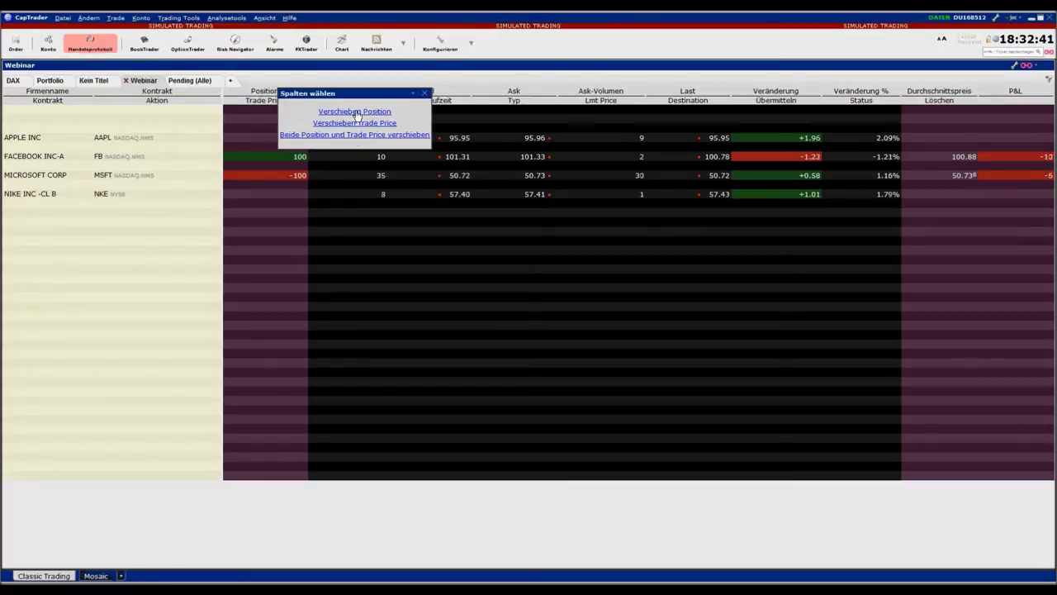
pyautogui.click(366, 113)
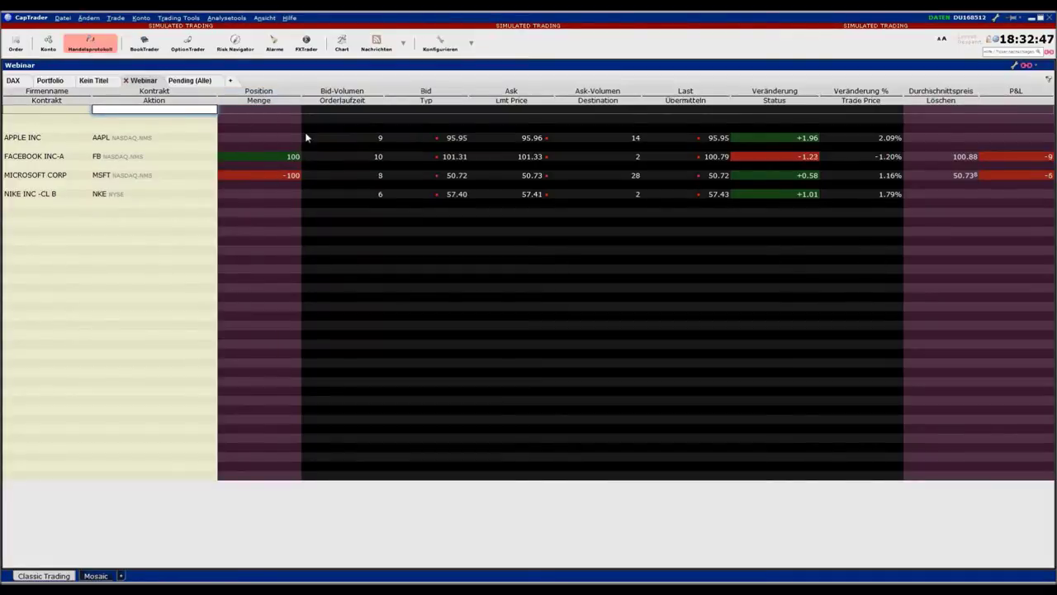
# Narrow the Kontrakt and Position columns
pyautogui.moveTo(302, 95); pyautogui.dragTo(298, 95)
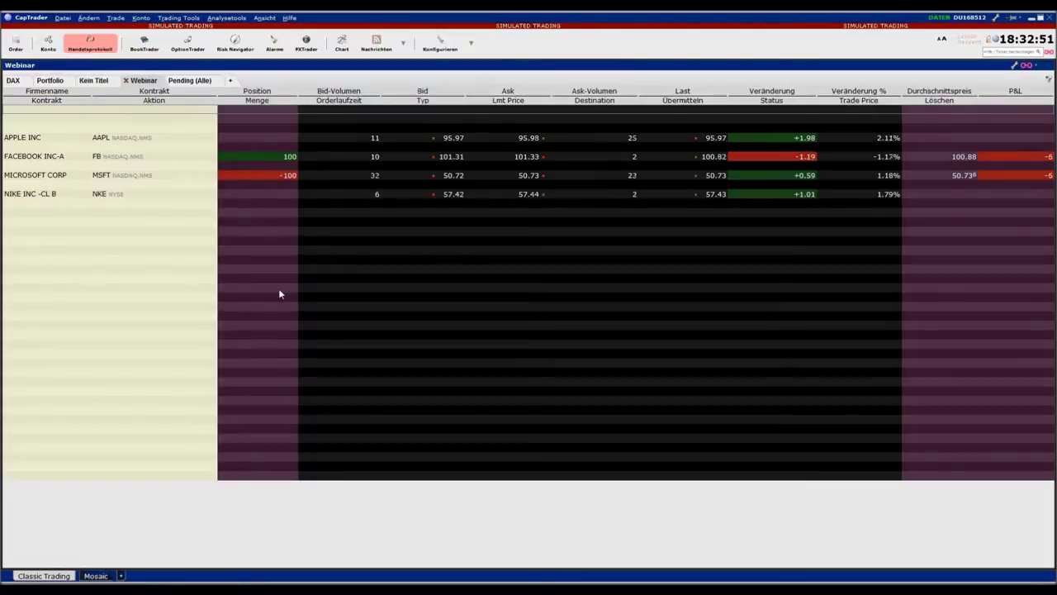
pyautogui.moveTo(214, 97); pyautogui.dragTo(169, 92)
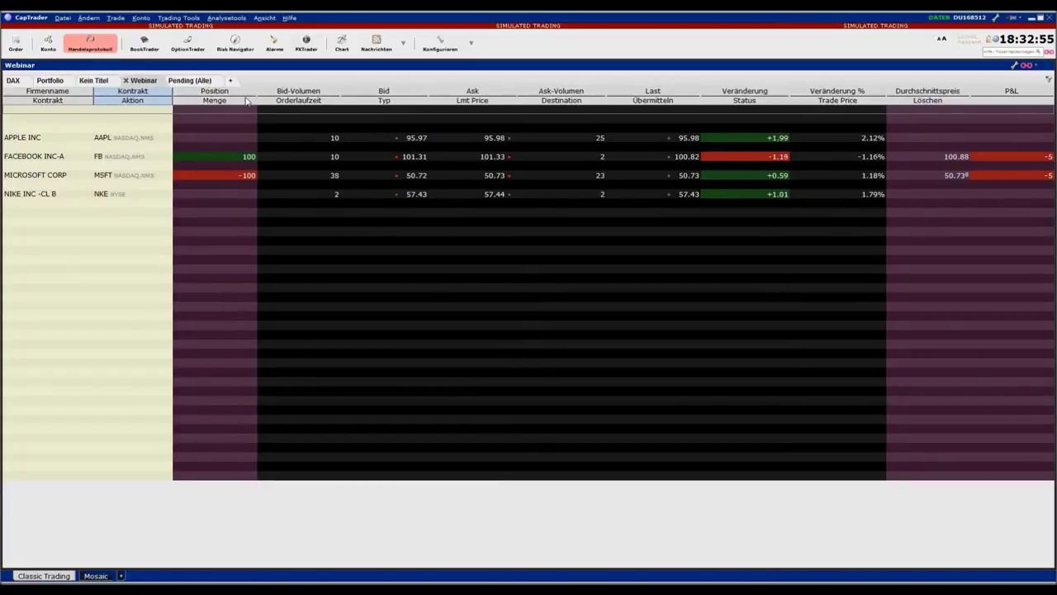
pyautogui.moveTo(257, 97); pyautogui.dragTo(228, 91)
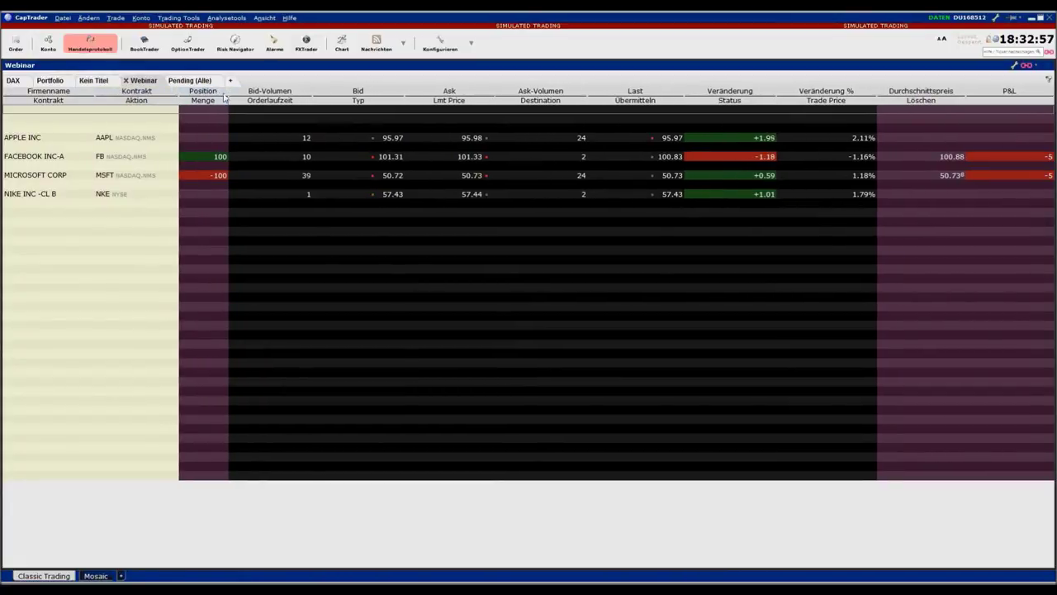
# Start a contract entry in an empty row below the watchlist
pyautogui.click(38, 241)
pyautogui.click(44, 246)
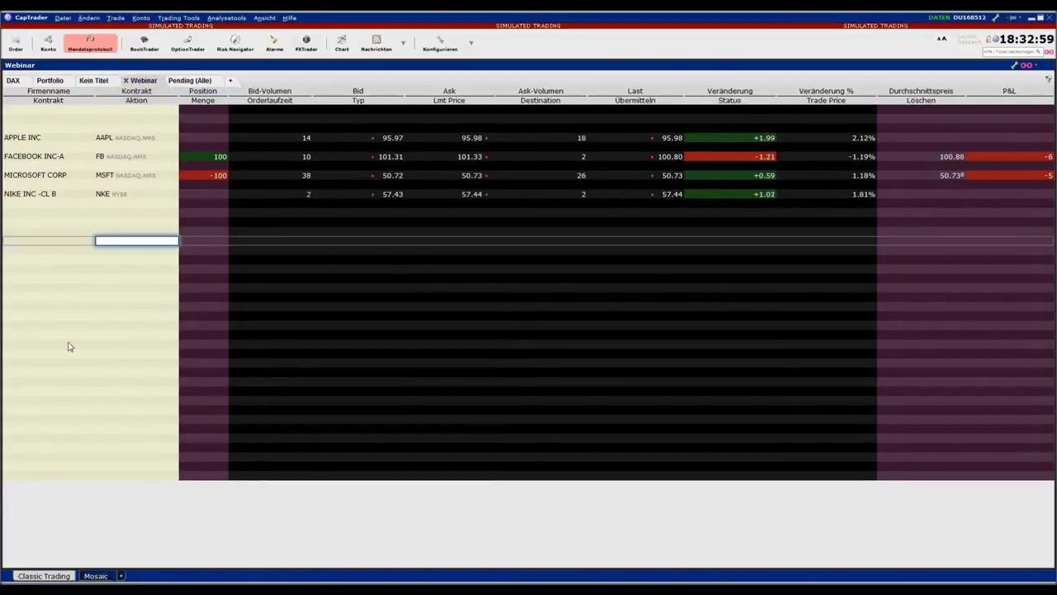
pyautogui.click(28, 230)
pyautogui.click(28, 231)
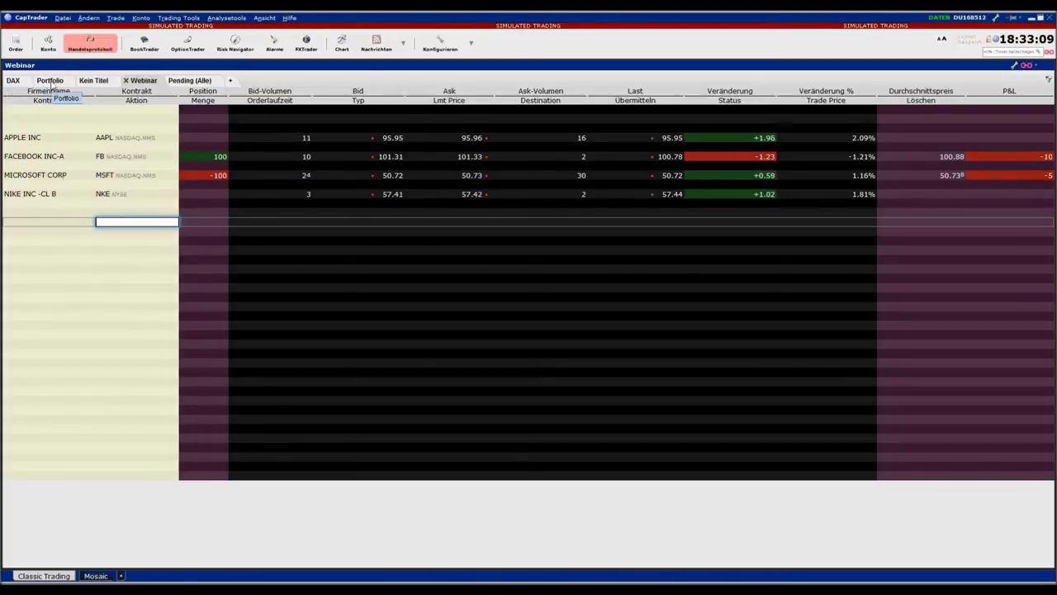
# Open the Portfolio page, collapse Beschreibung and slightly widen Firmenname
pyautogui.click(50, 82)
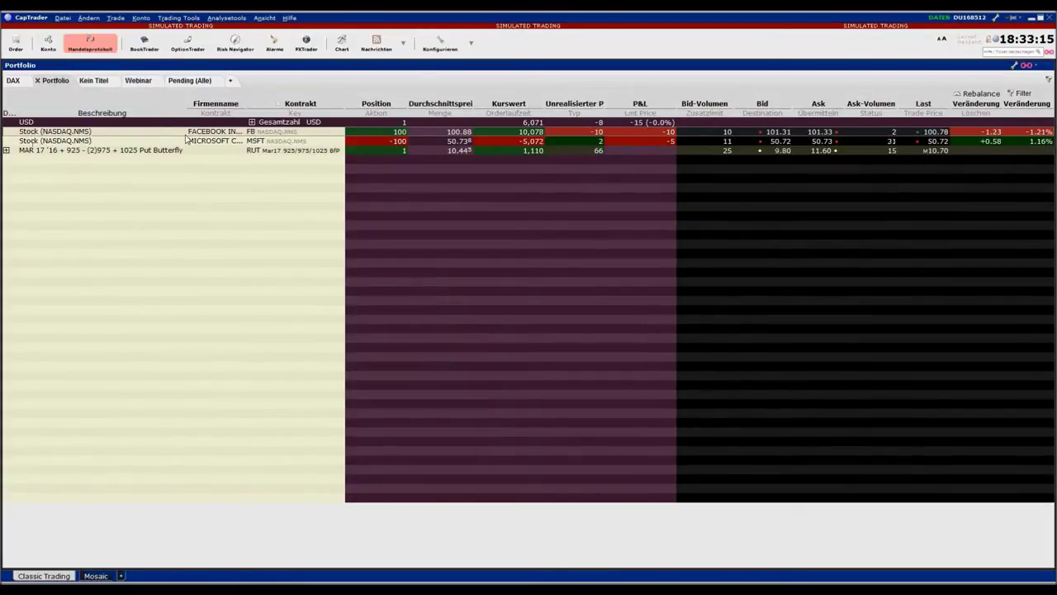
pyautogui.moveTo(183, 103); pyautogui.dragTo(30, 113)
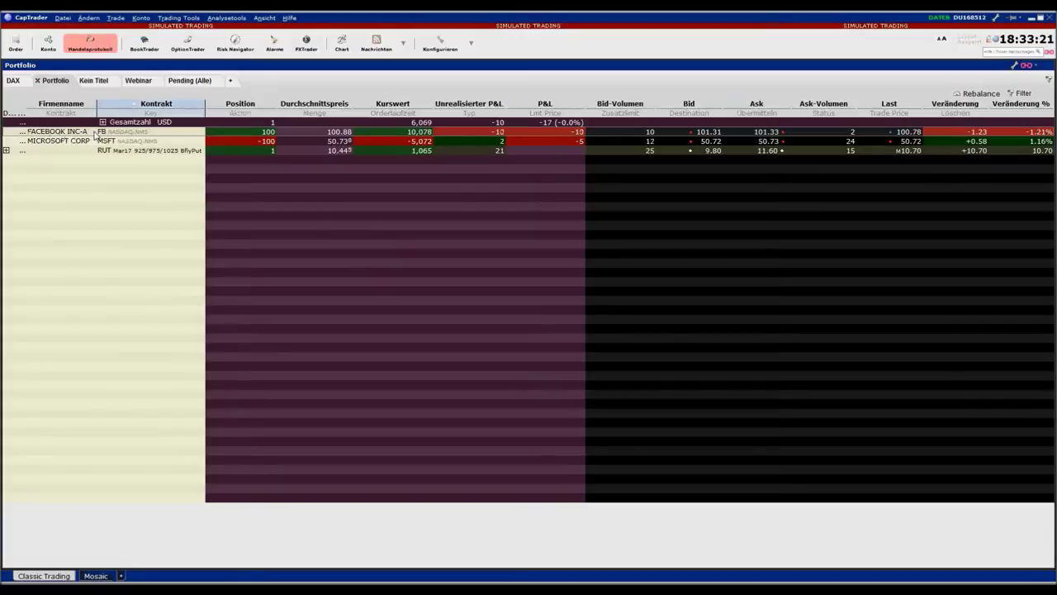
pyautogui.moveTo(96, 104); pyautogui.dragTo(103, 104)
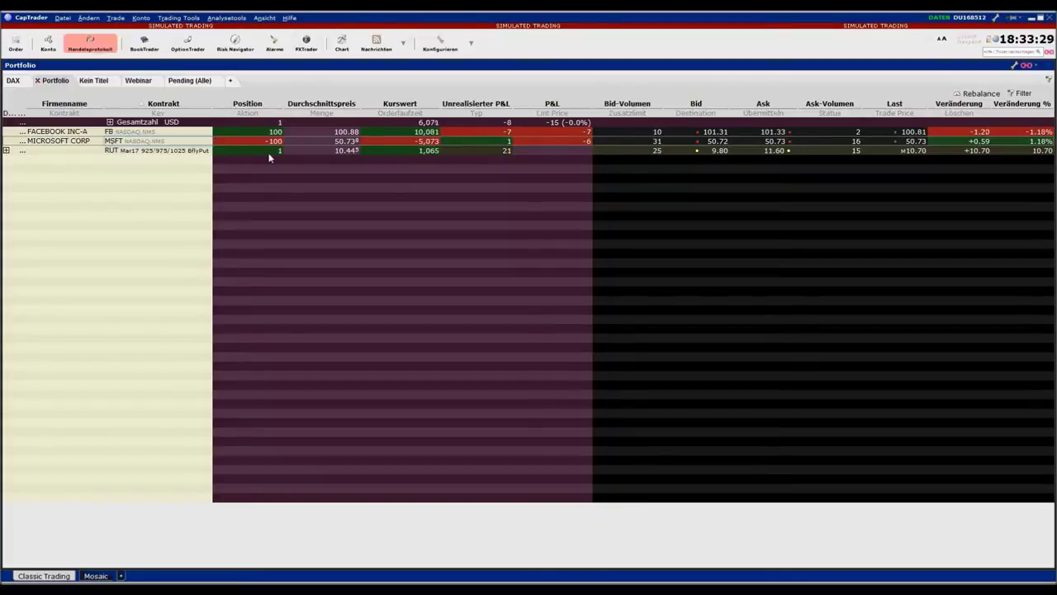
# Expand and collapse the RUT butterfly, then drag it below the stock positions
pyautogui.click(6, 151)
pyautogui.click(5, 151)
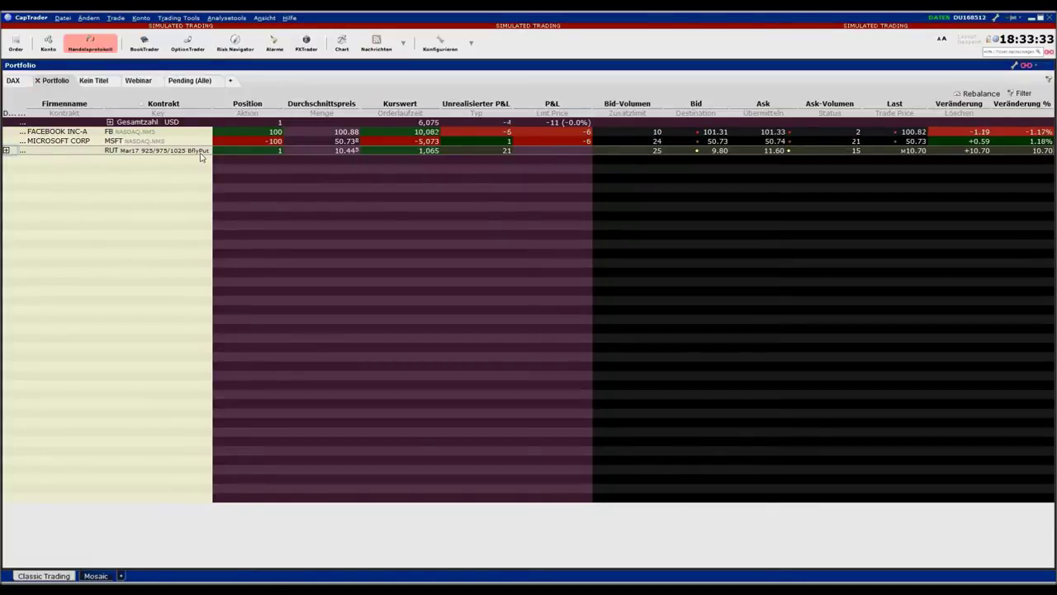
pyautogui.moveTo(25, 150); pyautogui.dragTo(29, 232)
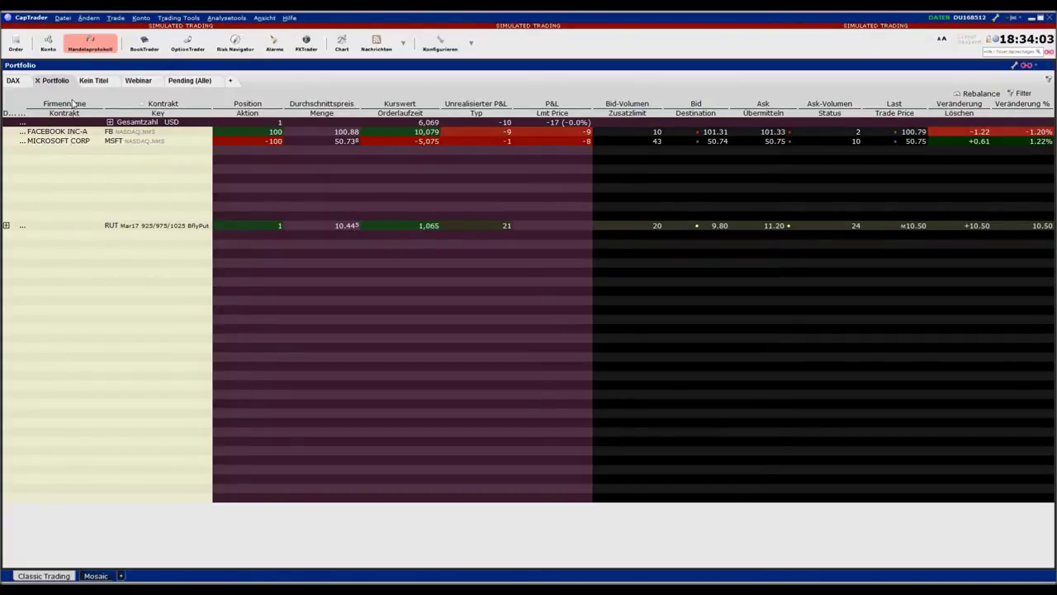
# Open the account overview and select the FB, MSFT and RUT 925 put positions
pyautogui.click(47, 43)
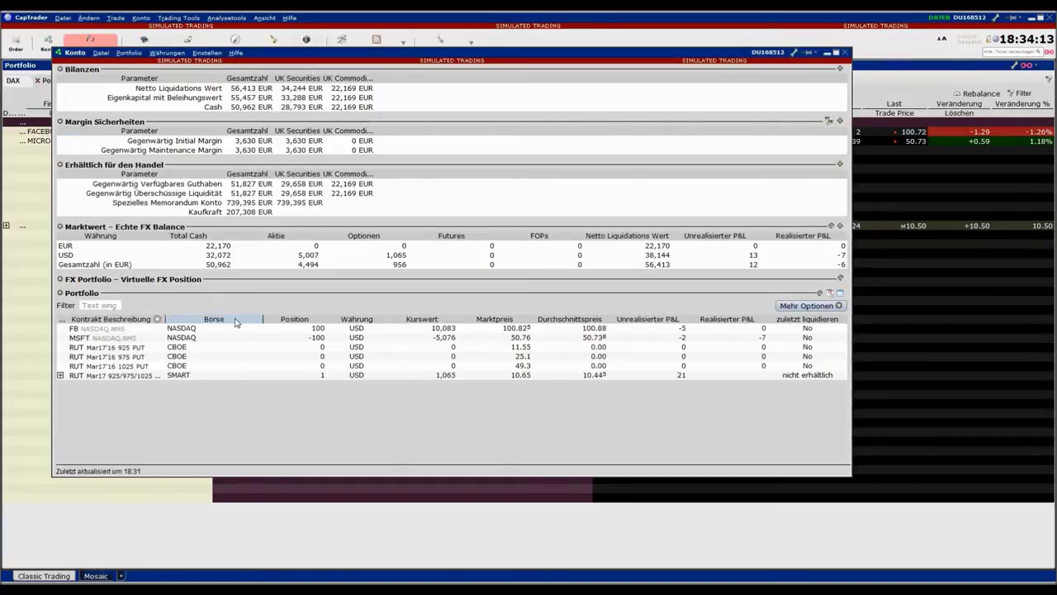
pyautogui.click(74, 330)
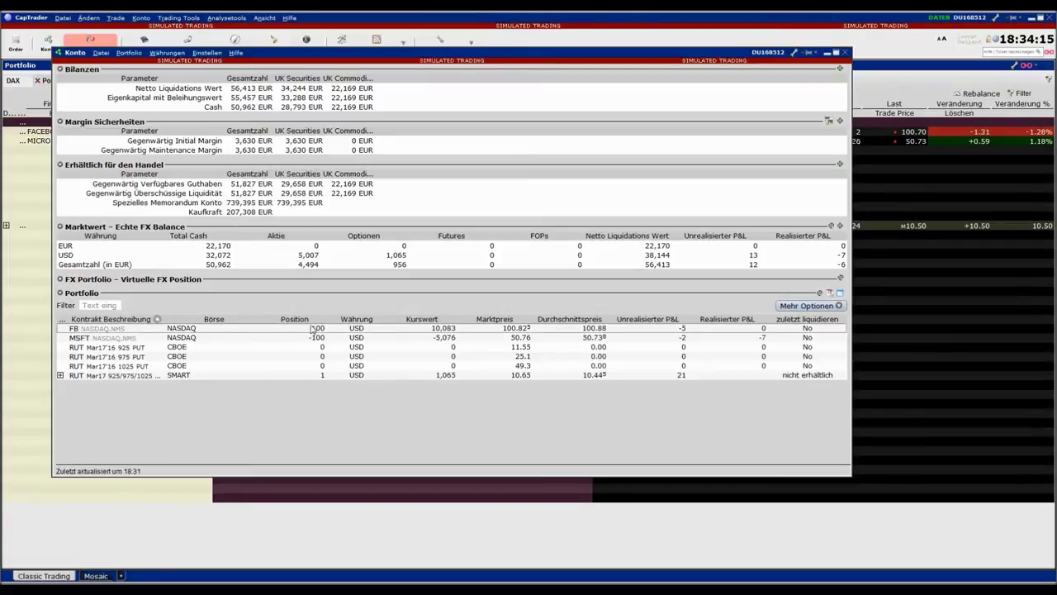
pyautogui.click(86, 338)
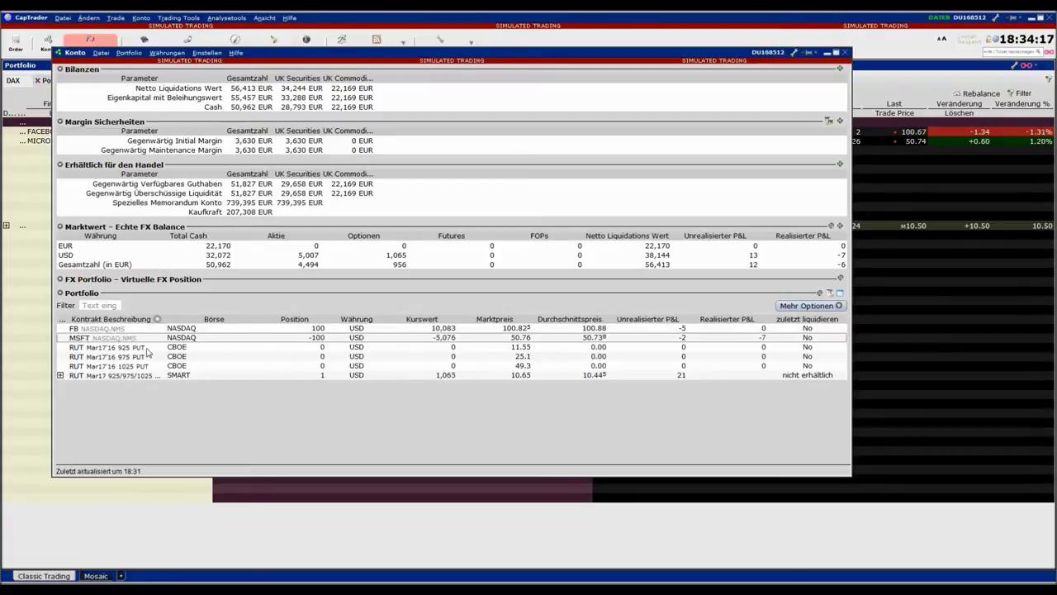
pyautogui.click(87, 349)
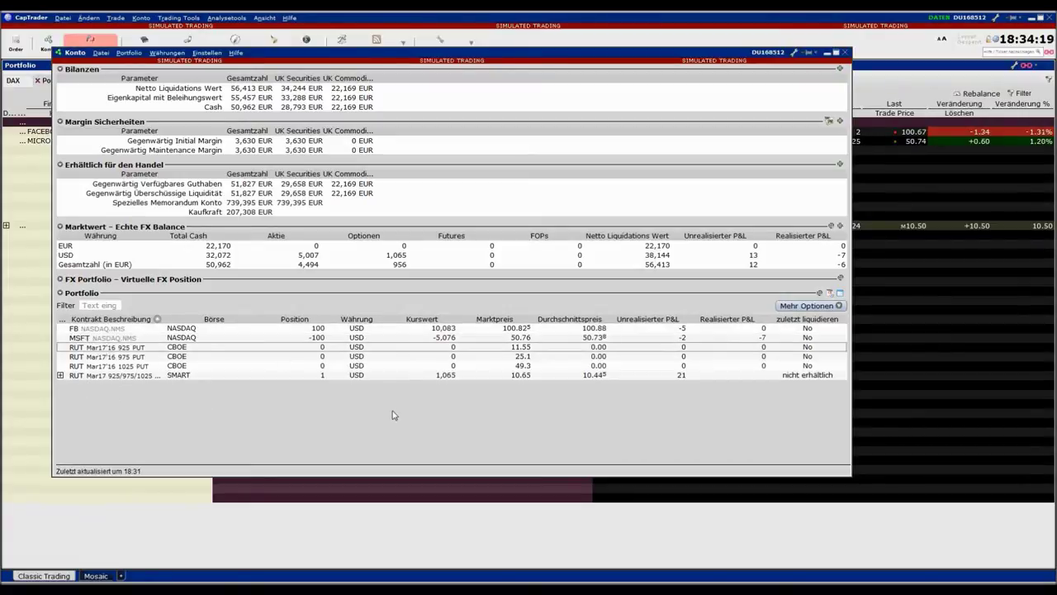
# Expand and collapse the RUT butterfly and Portfolio section, then close the overview window
pyautogui.click(59, 375)
pyautogui.click(60, 375)
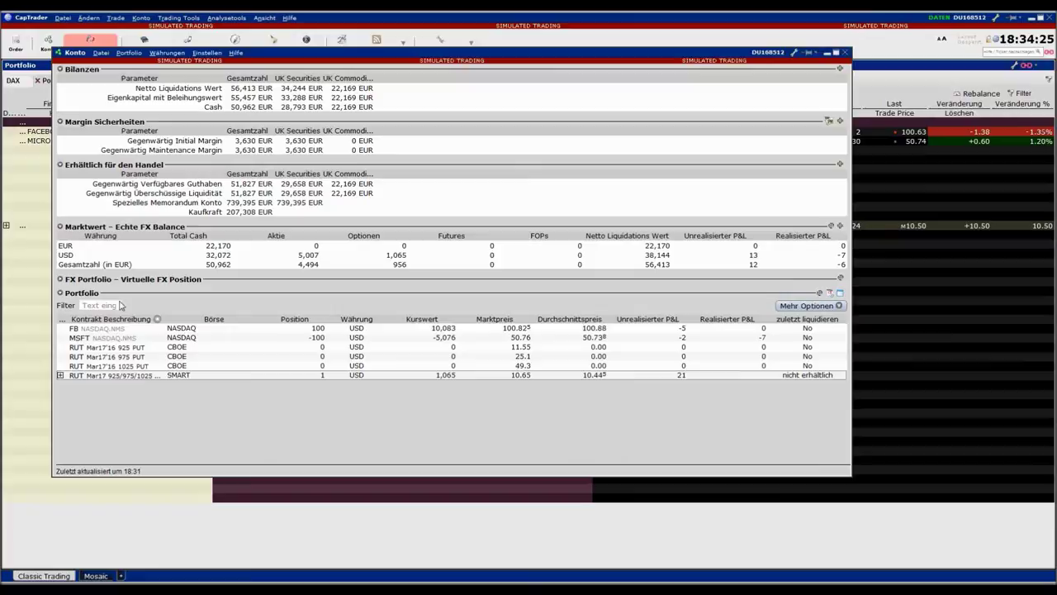
pyautogui.click(60, 293)
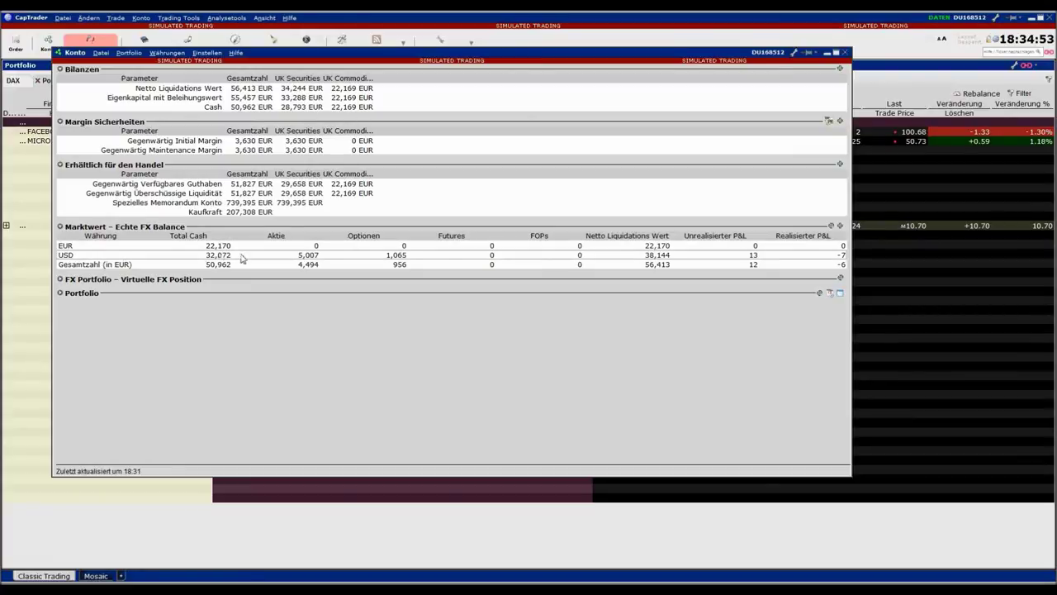
pyautogui.click(59, 293)
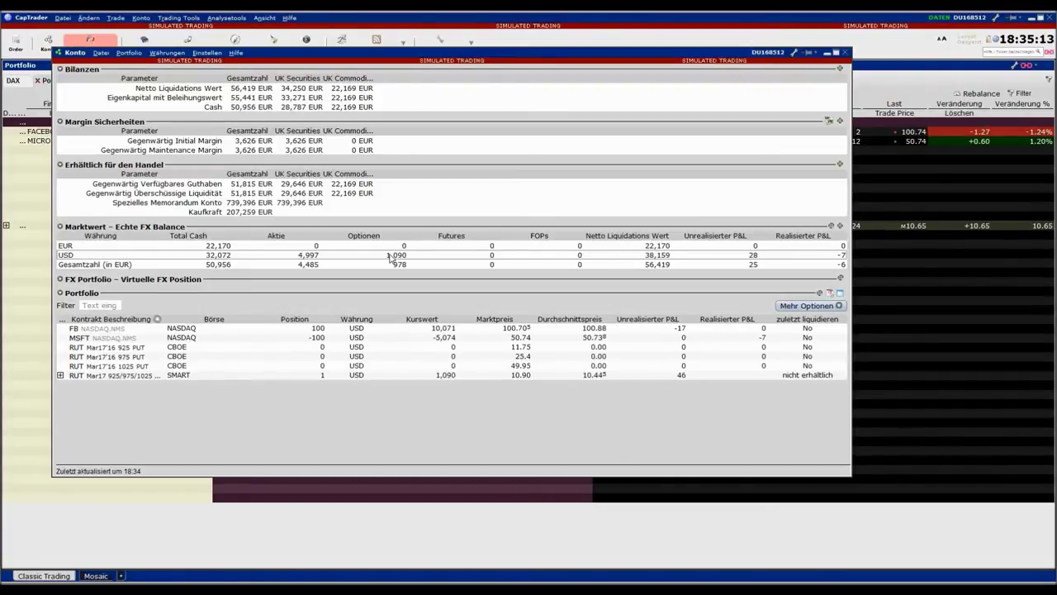
pyautogui.click(846, 54)
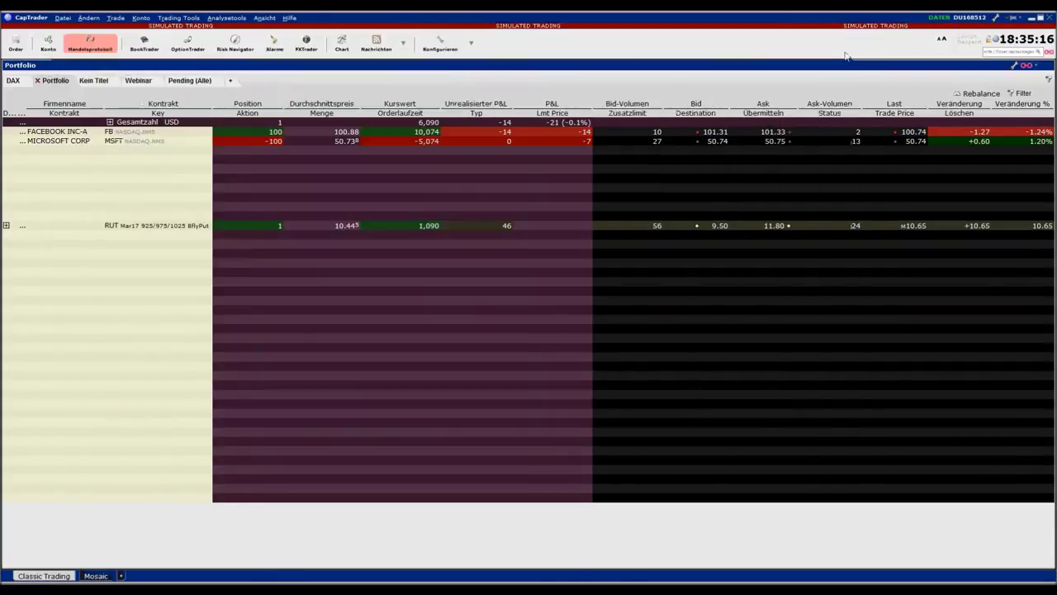
# Delete the customised Portfolio page and confirm the deletion
pyautogui.click(131, 282)
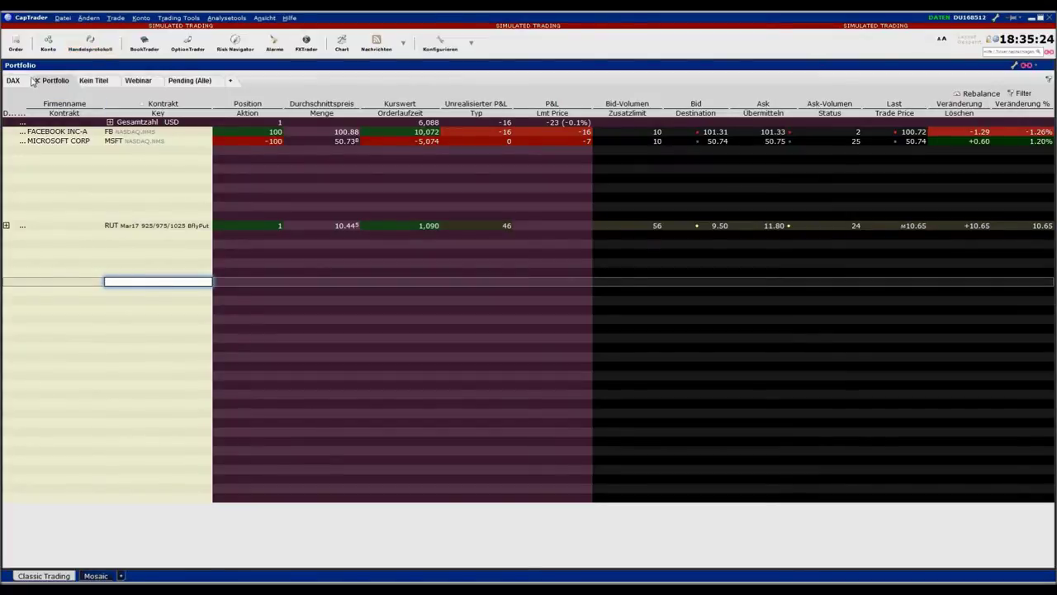
pyautogui.click(141, 18)
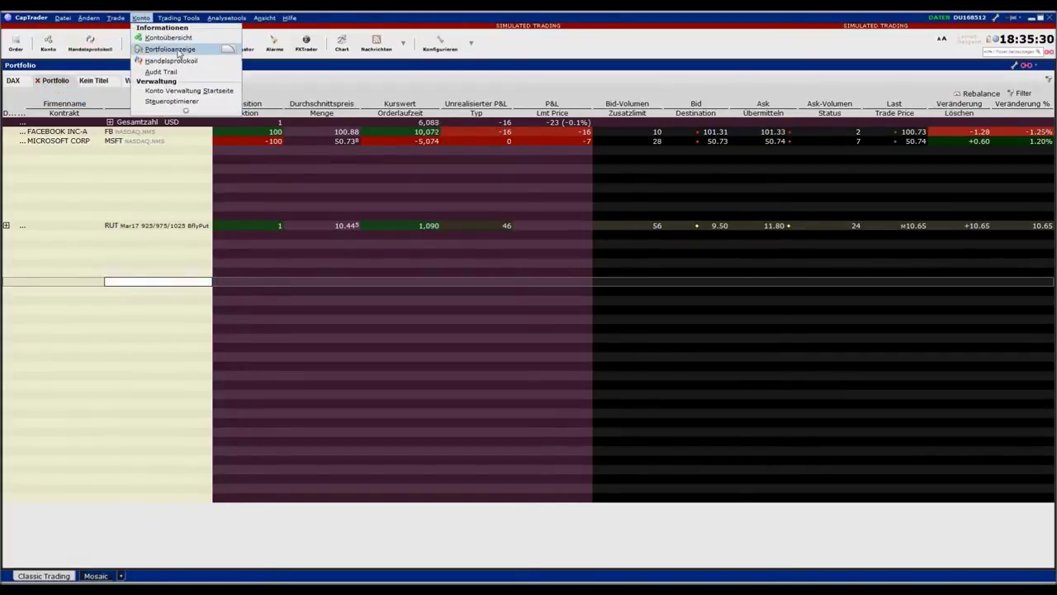
pyautogui.click(38, 82)
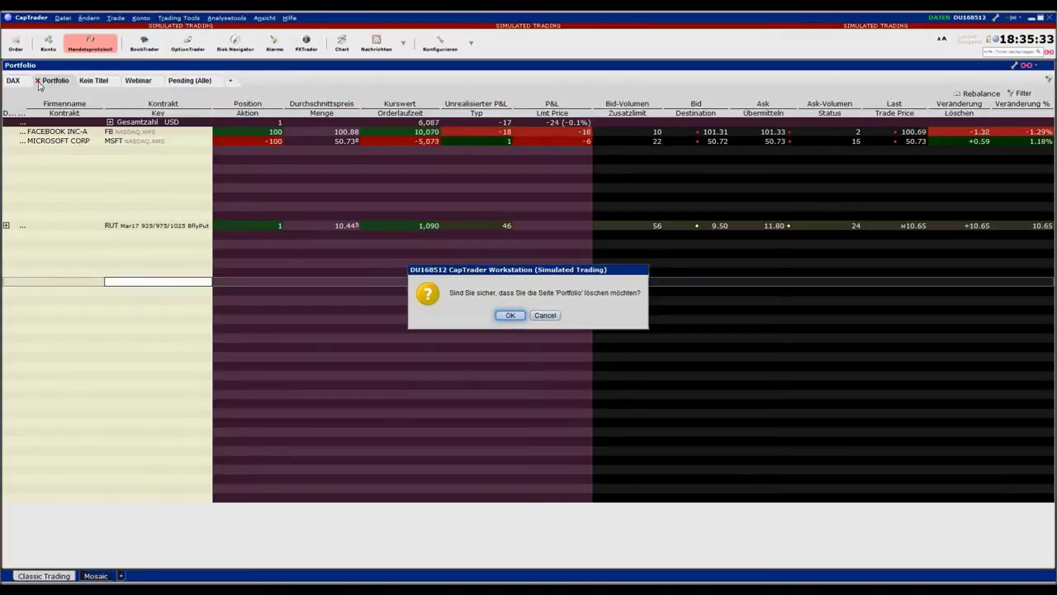
pyautogui.click(511, 316)
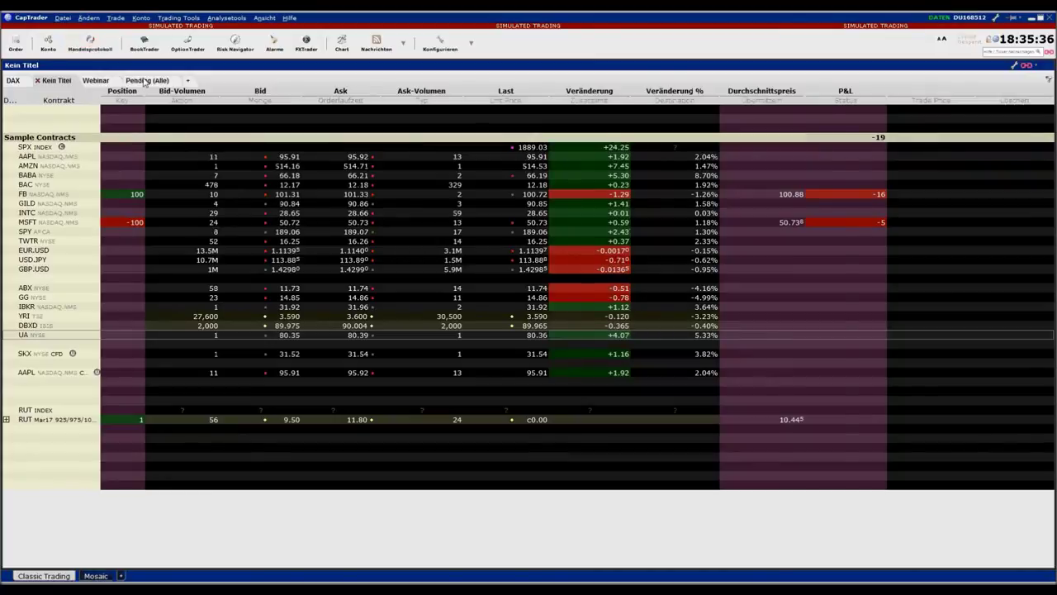
# Reopen a fresh Portfolio page via Konto > Portfolioanzeige
pyautogui.click(102, 81)
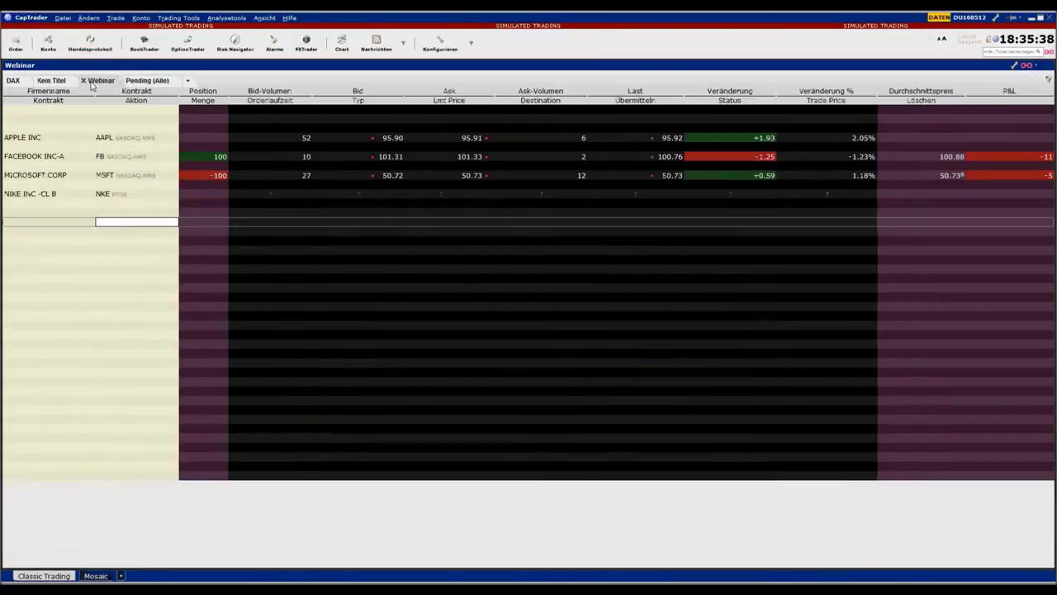
pyautogui.click(139, 82)
pyautogui.click(142, 18)
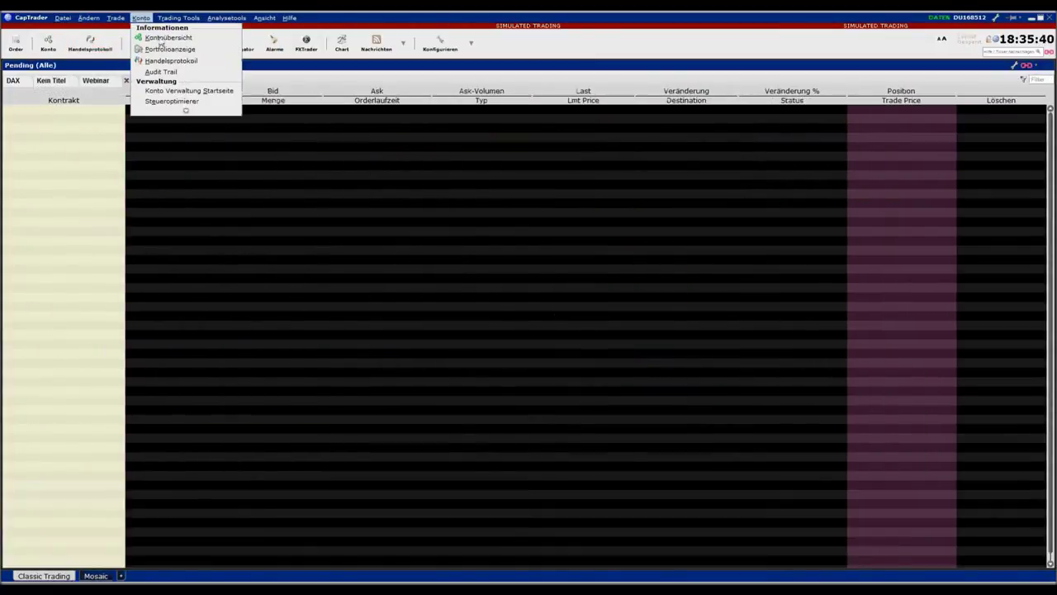
pyautogui.click(167, 50)
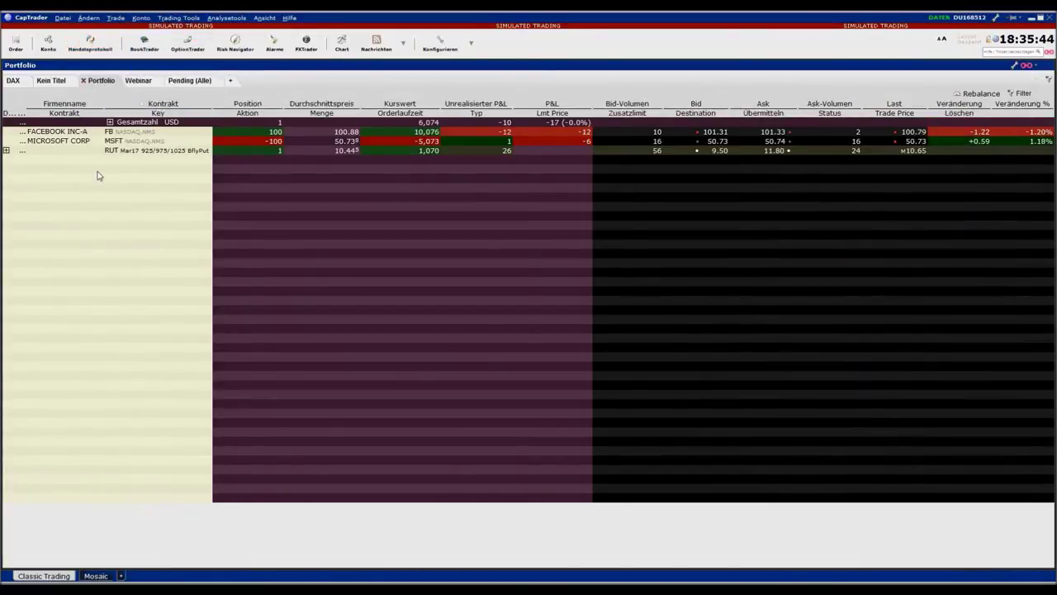
# Move the RUT butterfly lower and add a Germany 30 IBDE30 CFD row above it
pyautogui.moveTo(65, 155); pyautogui.dragTo(65, 232)
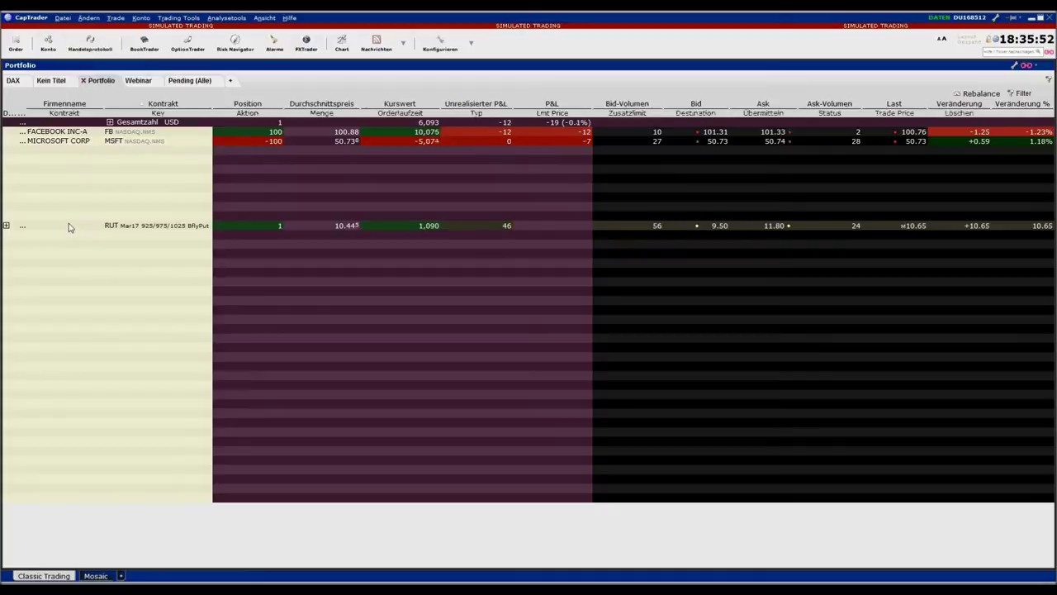
pyautogui.click(52, 199)
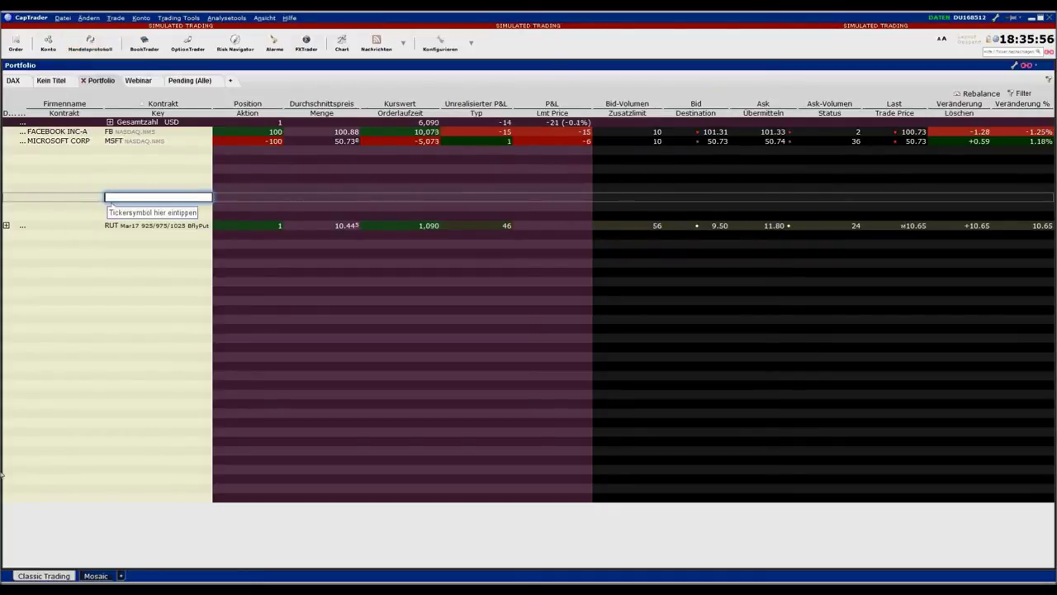
pyautogui.write('ibde30')
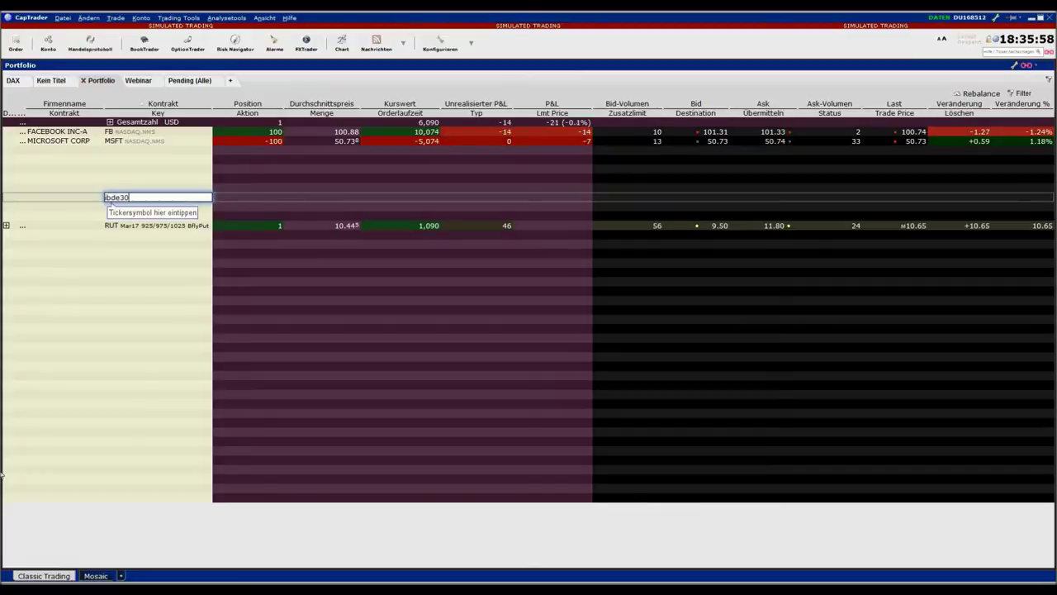
pyautogui.press('Return')
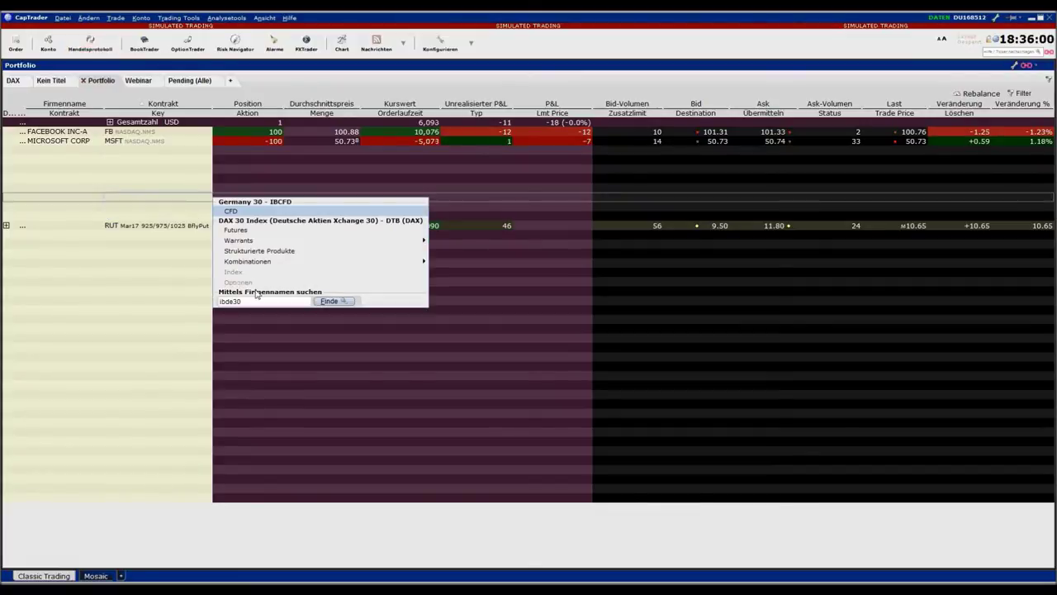
pyautogui.click(256, 212)
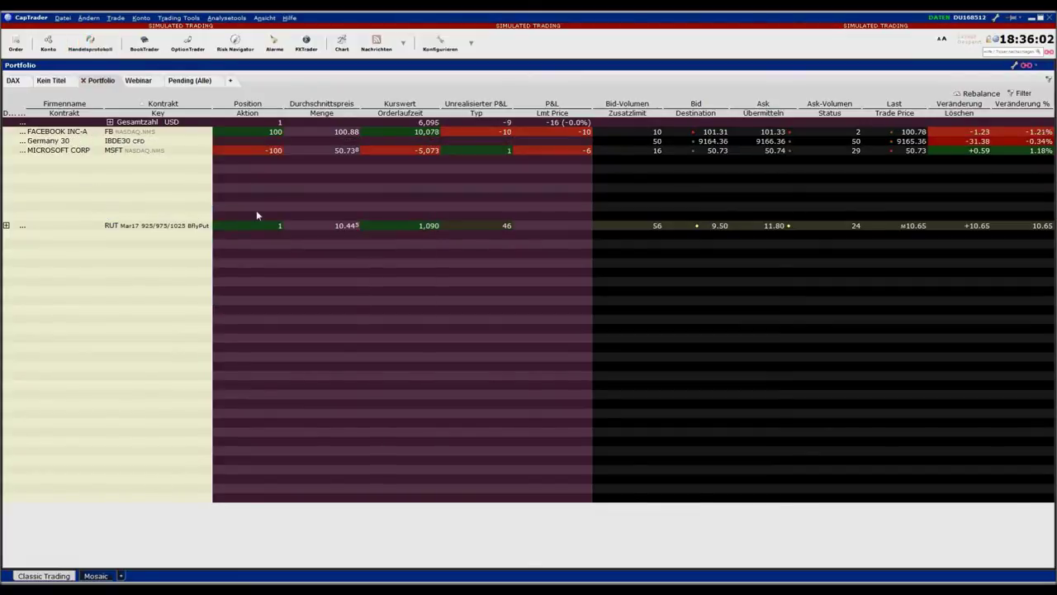
pyautogui.moveTo(142, 141); pyautogui.dragTo(143, 190)
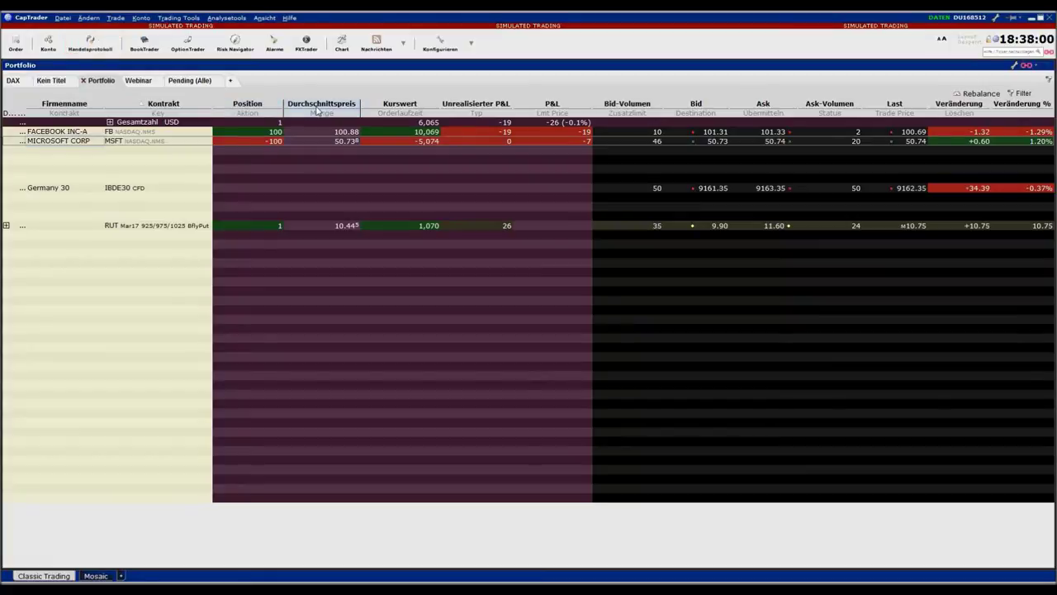
# Insert a 52 Wochen Hoch column from High/Low/Volume/History before Unrealisierter P&L
pyautogui.moveTo(318, 110)
pyautogui.moveTo(477, 106)
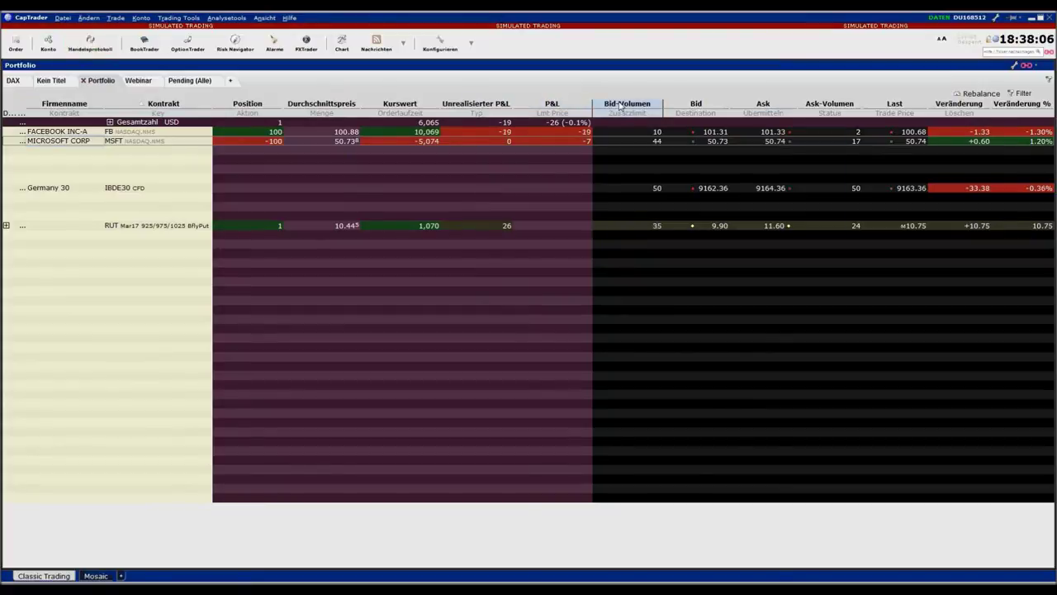
pyautogui.moveTo(789, 108)
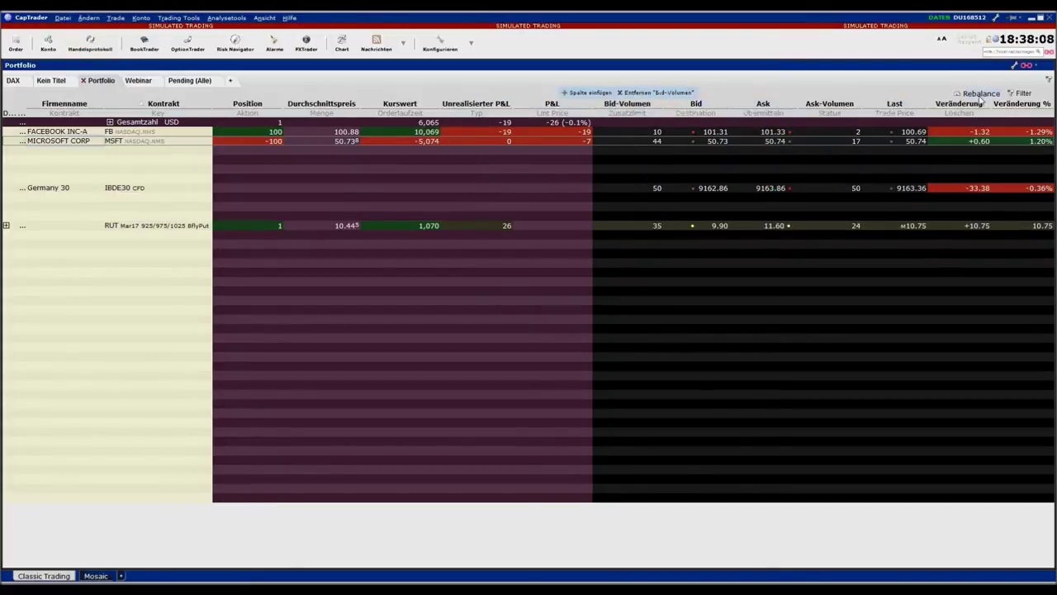
pyautogui.rightClick(468, 108)
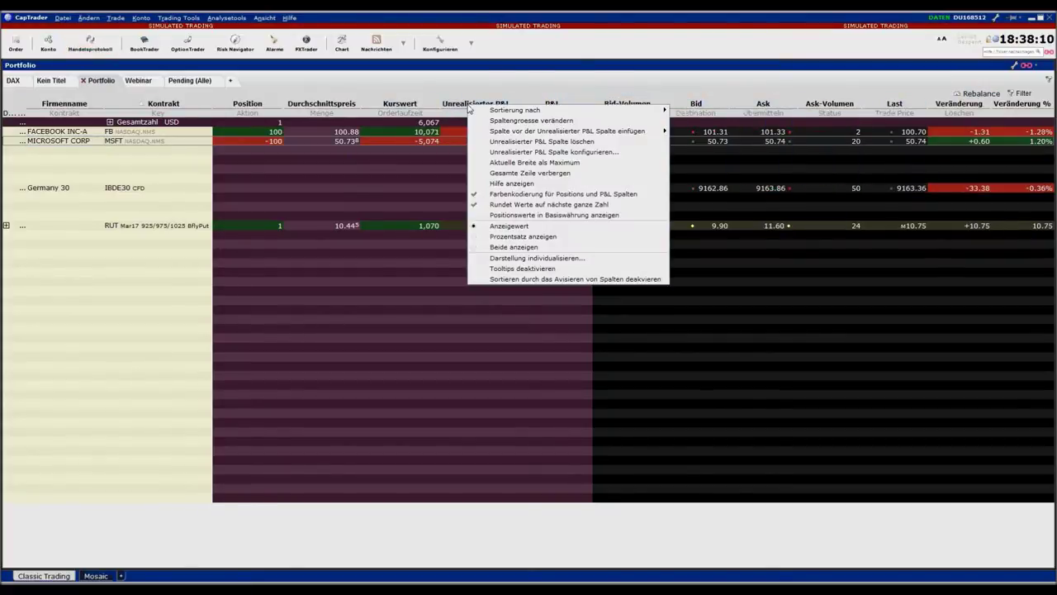
pyautogui.moveTo(535, 132)
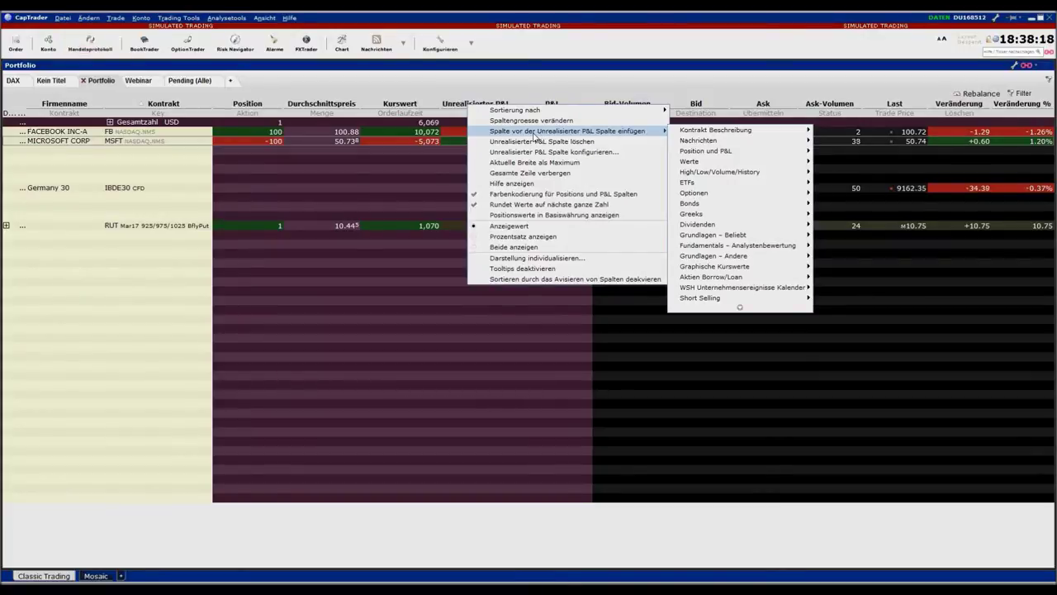
pyautogui.moveTo(701, 132)
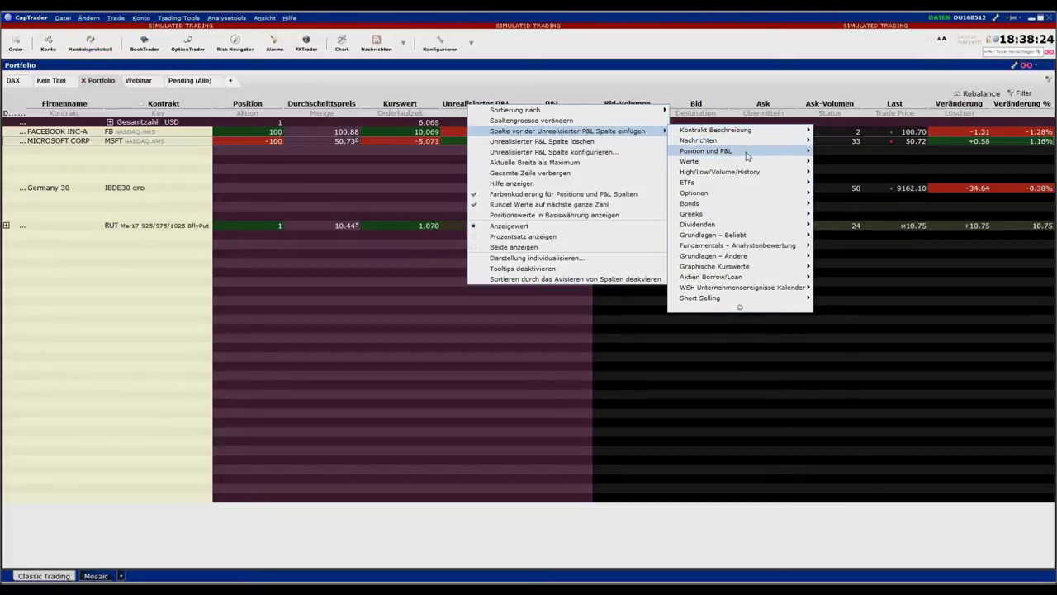
pyautogui.moveTo(748, 156)
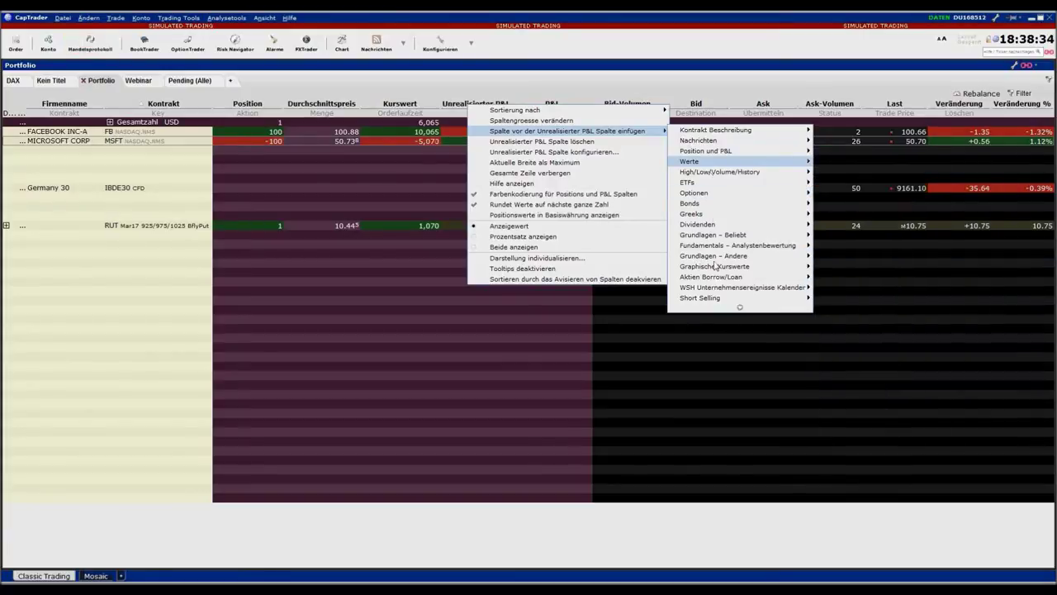
pyautogui.moveTo(725, 172)
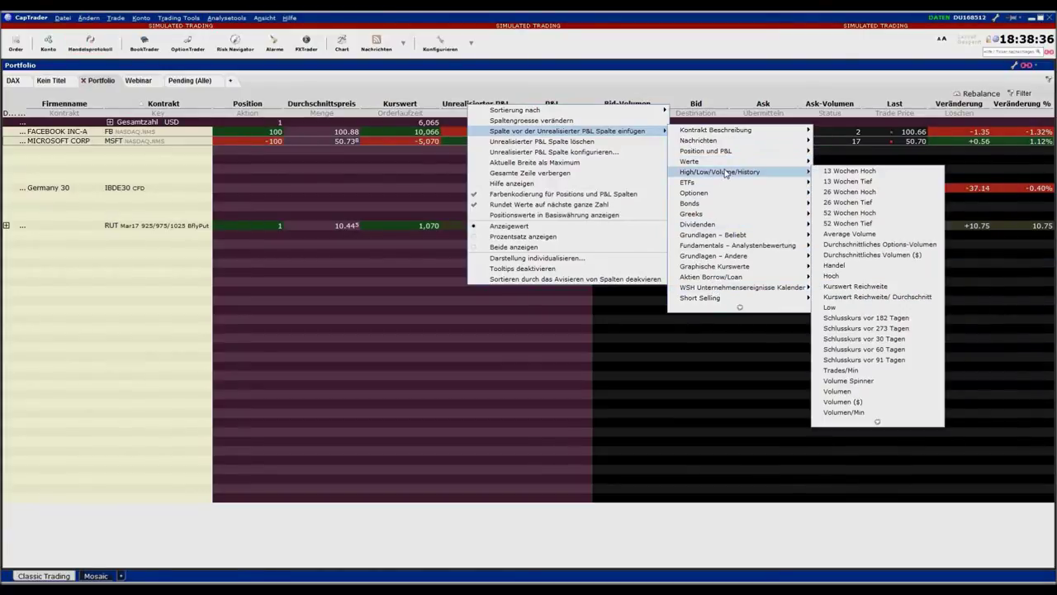
pyautogui.click(850, 213)
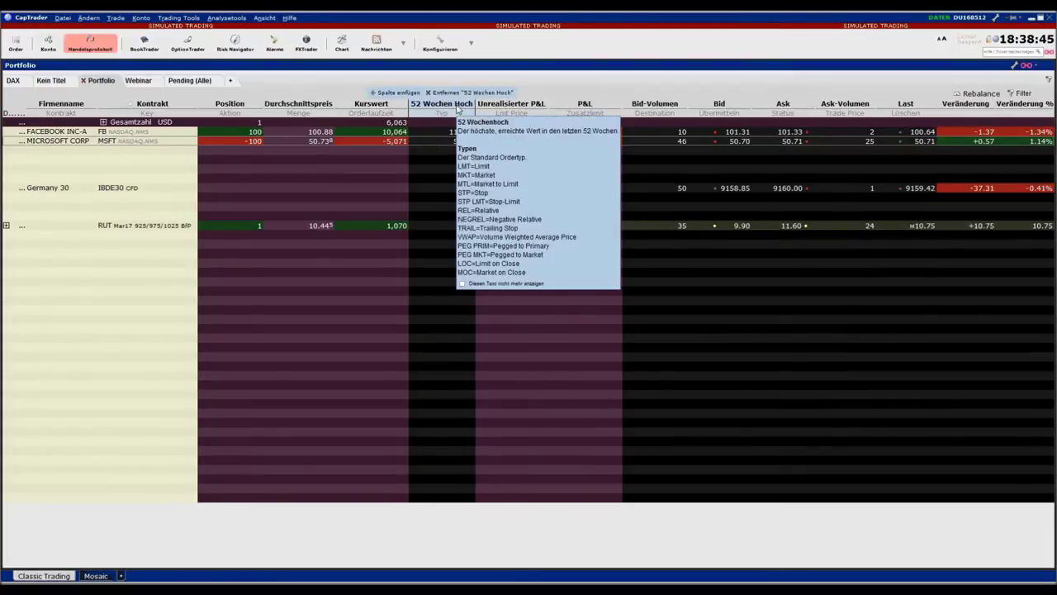
# Move only the 52 Wochen Hoch column between Kontrakt and Position
pyautogui.moveTo(443, 108); pyautogui.dragTo(232, 111)
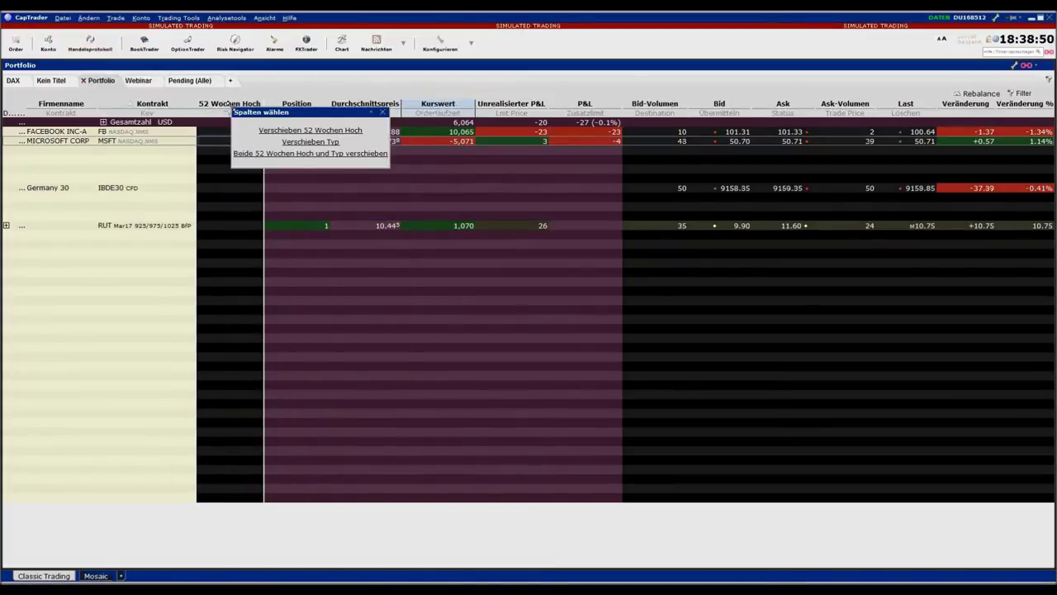
pyautogui.click(290, 132)
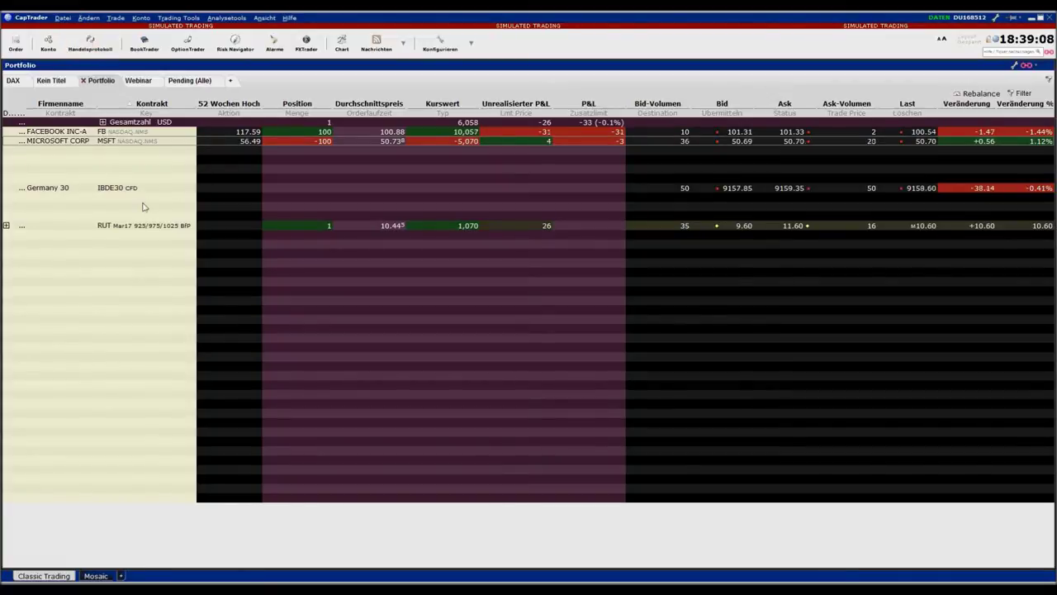
# Open a Microsoft price chart set to 5 Min. Kerzen
pyautogui.moveTo(51, 142); pyautogui.dragTo(71, 162)
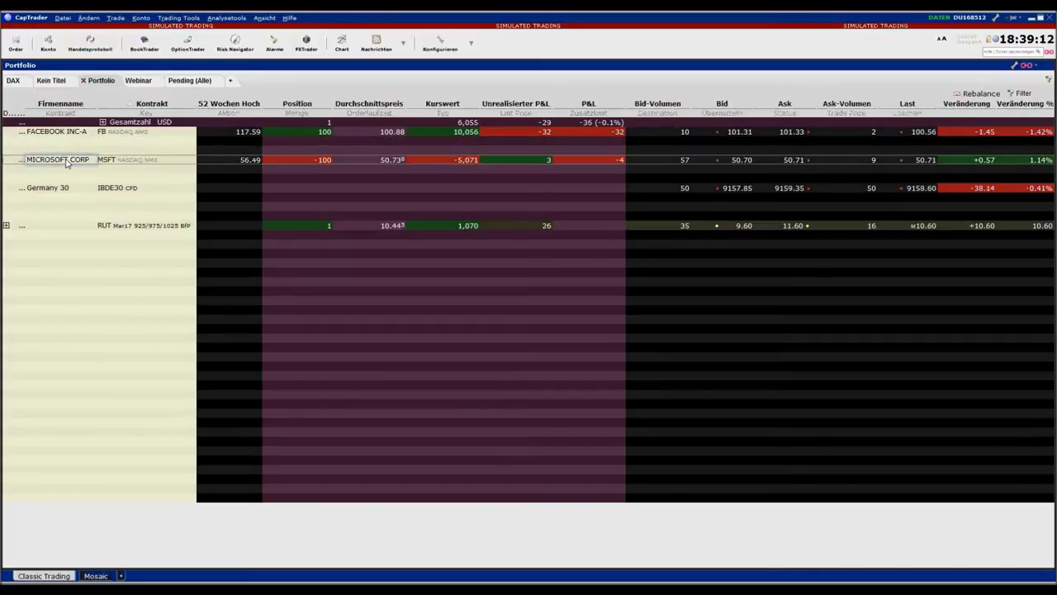
pyautogui.click(344, 50)
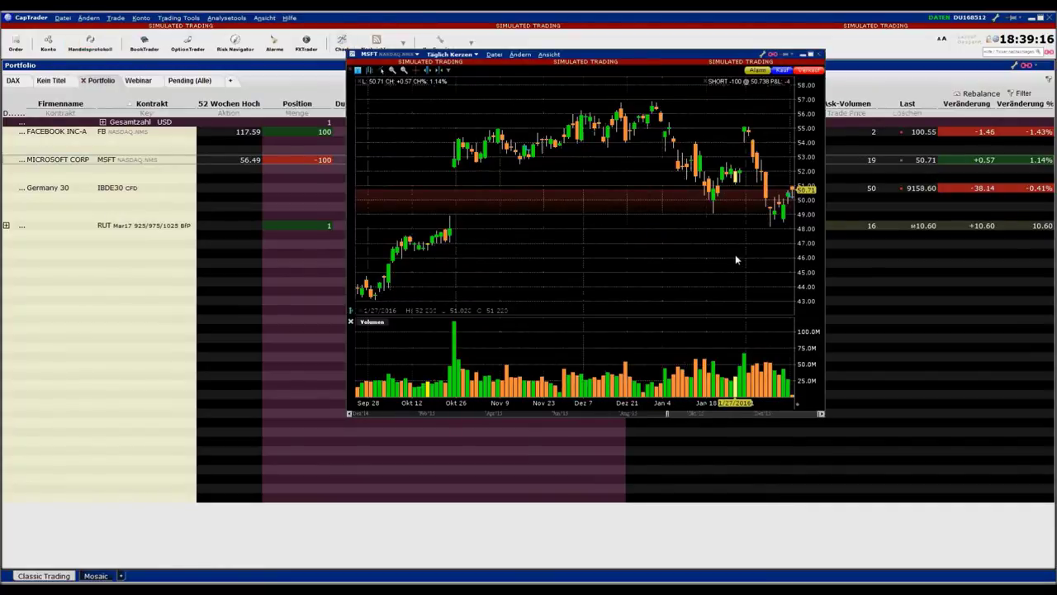
pyautogui.click(464, 54)
pyautogui.click(470, 86)
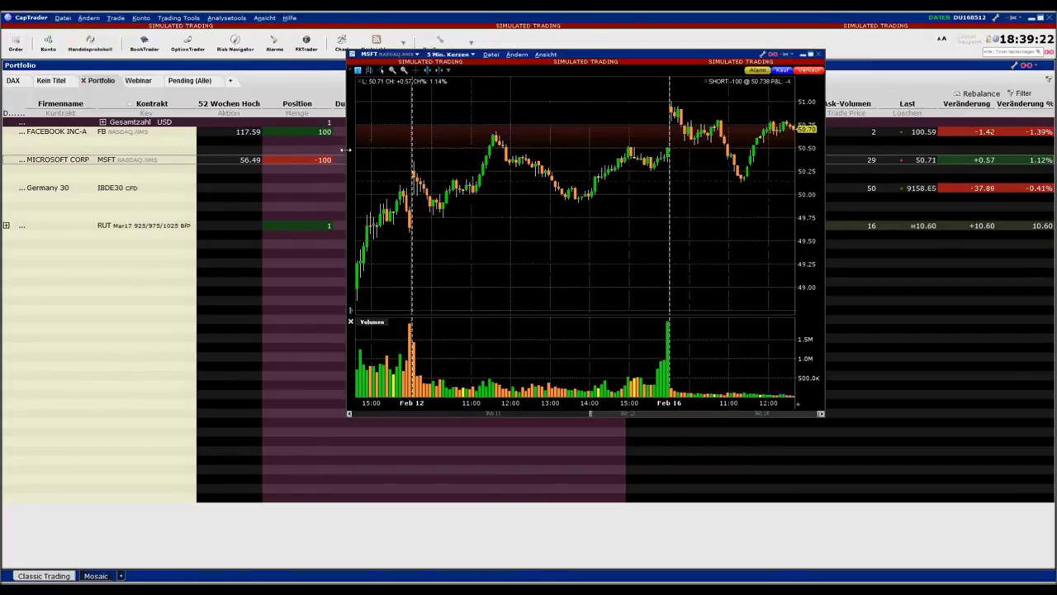
# Maximise the MSFT chart and stage a 100-share buy limit order at 50.85
pyautogui.moveTo(365, 141); pyautogui.dragTo(266, 141)
pyautogui.click(810, 55)
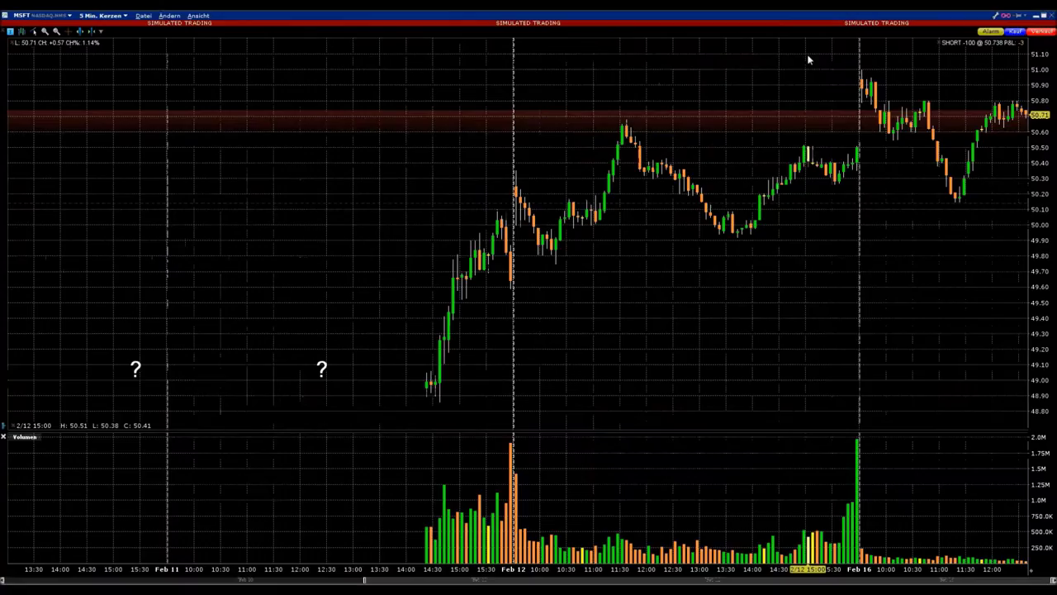
pyautogui.moveTo(1030, 576); pyautogui.dragTo(809, 569)
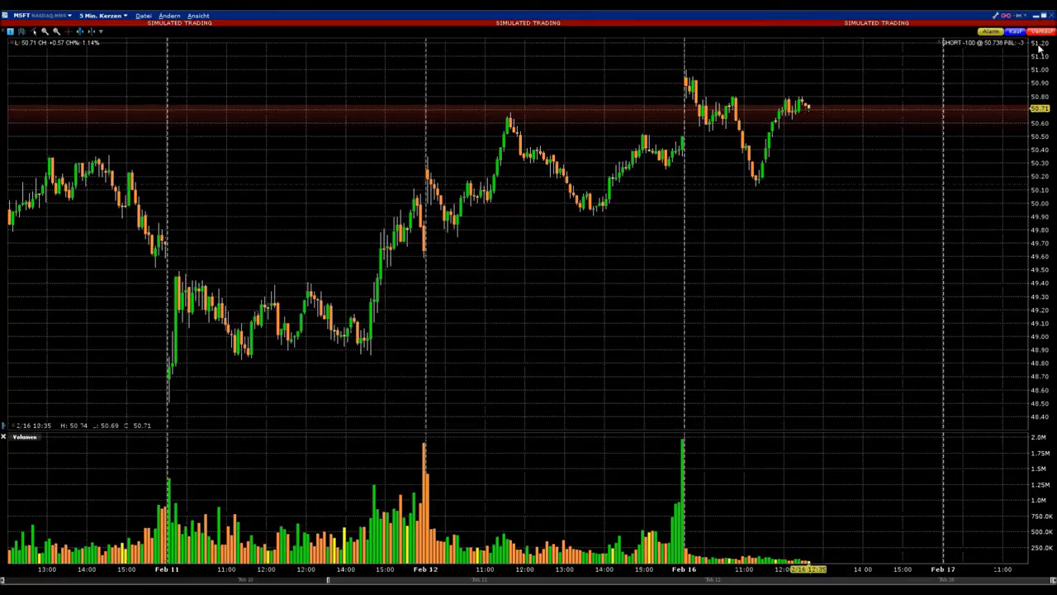
pyautogui.click(1016, 33)
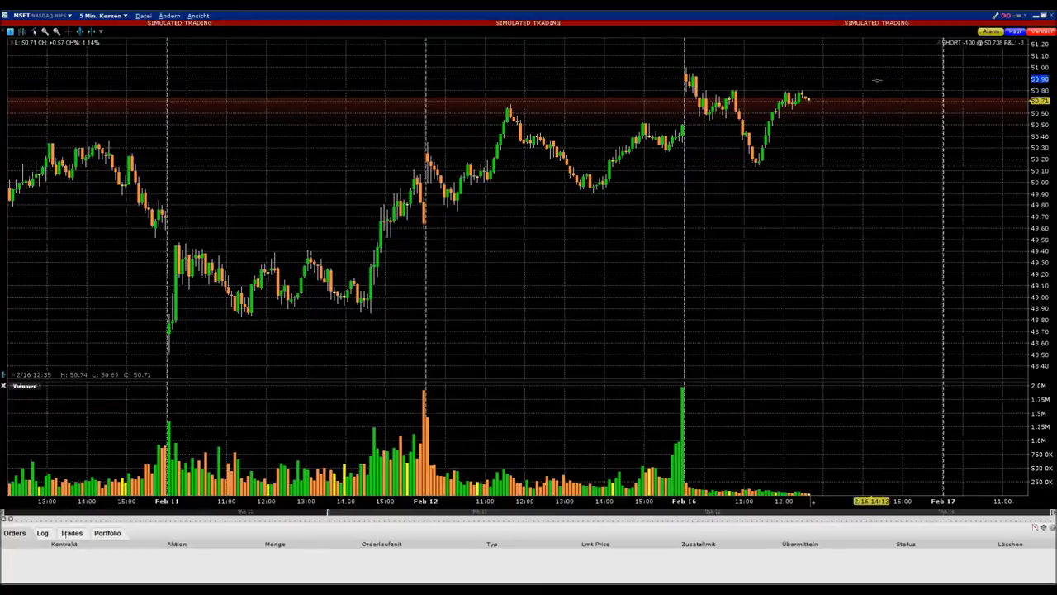
pyautogui.click(874, 89)
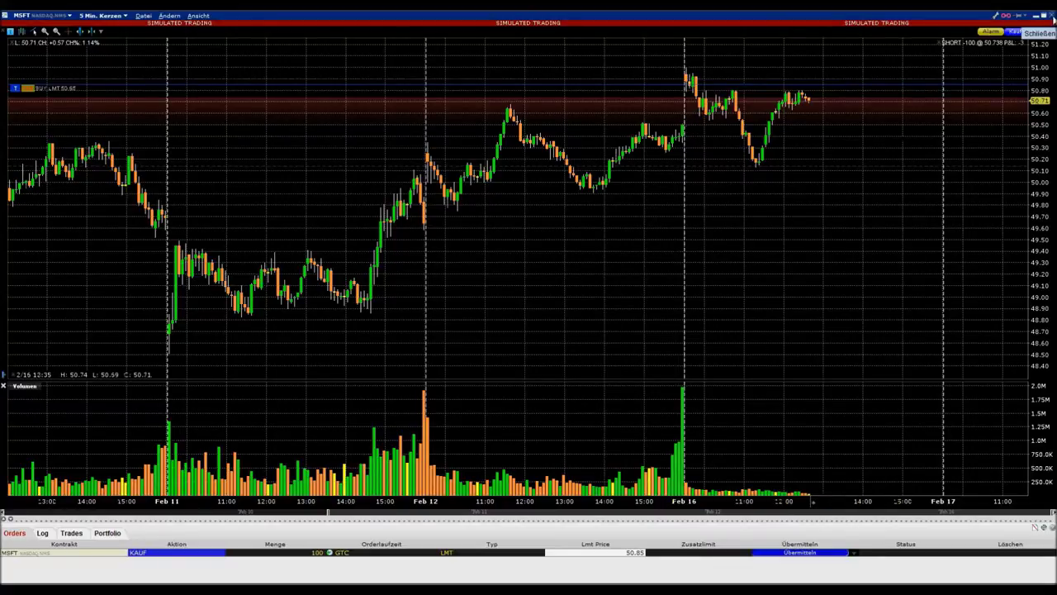
# Close the MSFT chart, cancel the unsent buy order, and select the MICROSOFT CORP row
pyautogui.click(1050, 15)
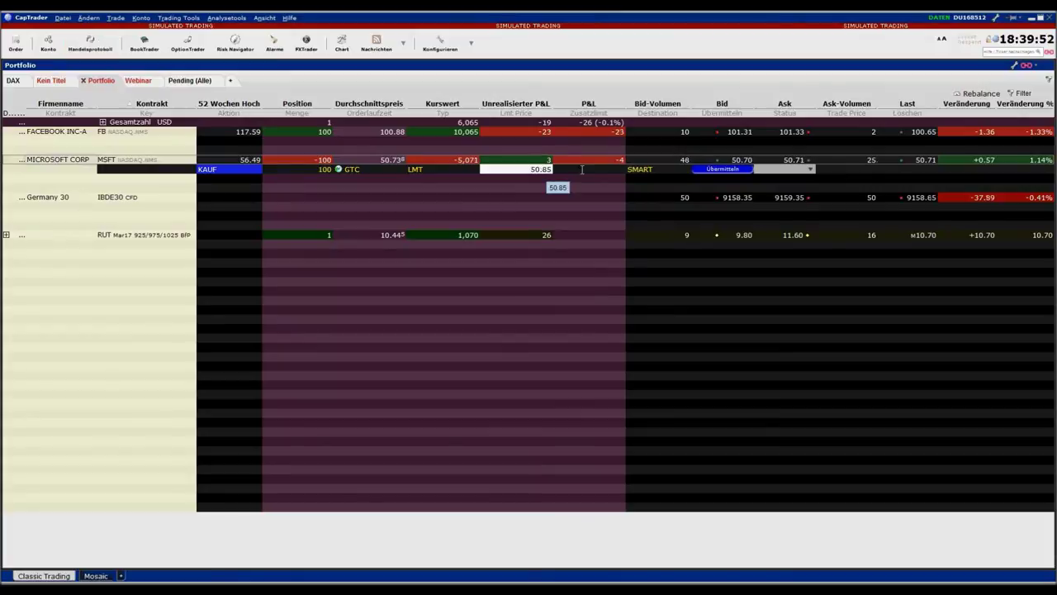
pyautogui.click(233, 170)
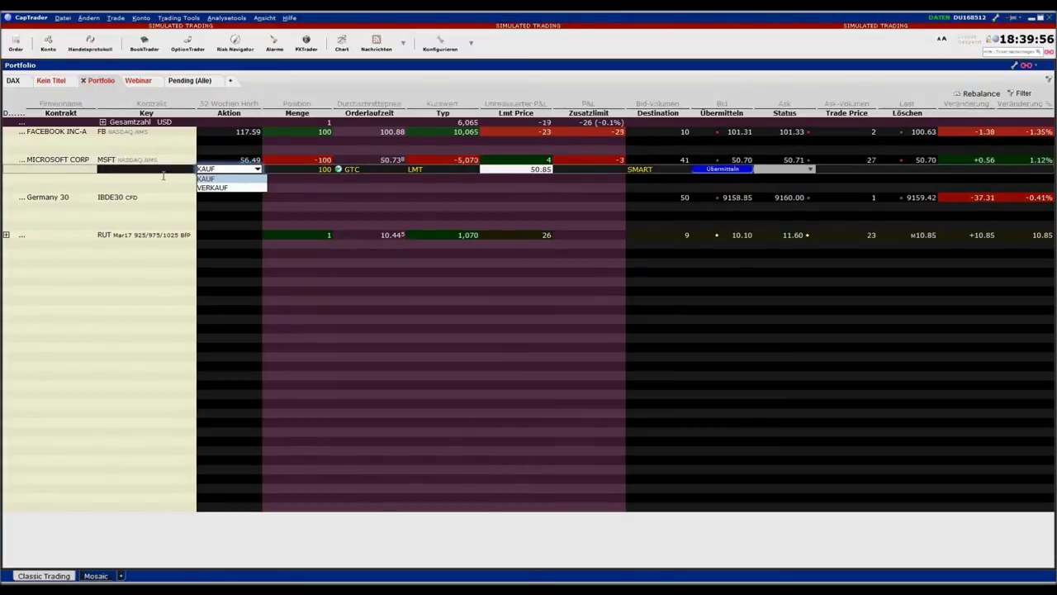
pyautogui.press('Escape')
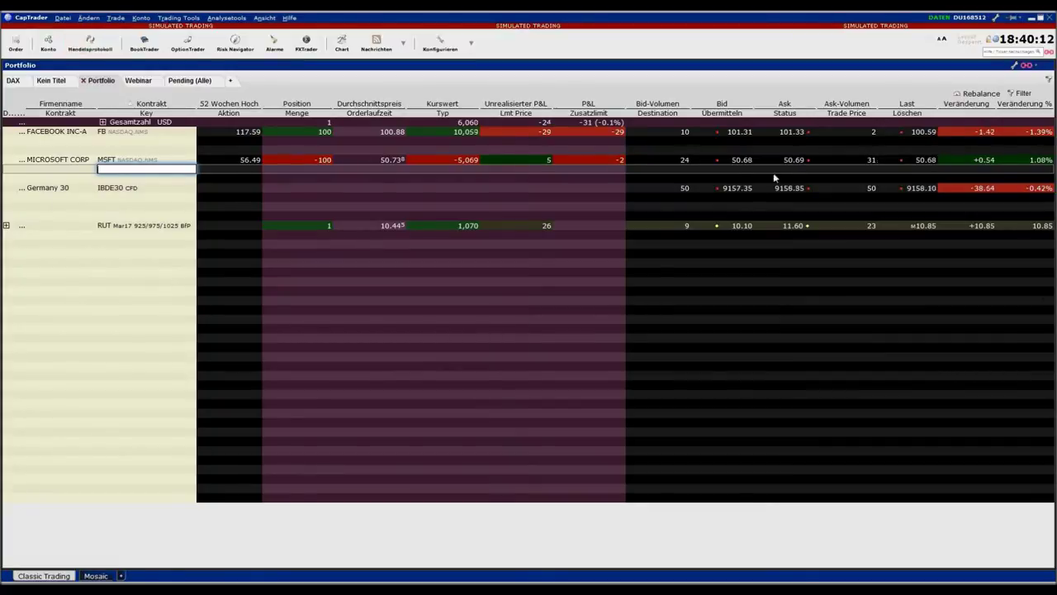
pyautogui.click(232, 176)
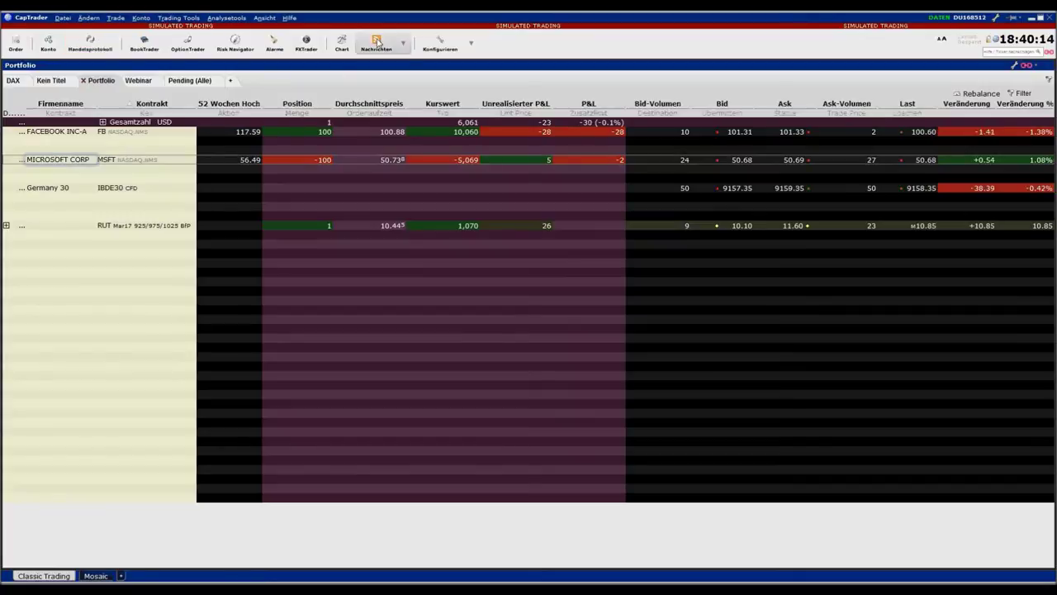
pyautogui.click(343, 47)
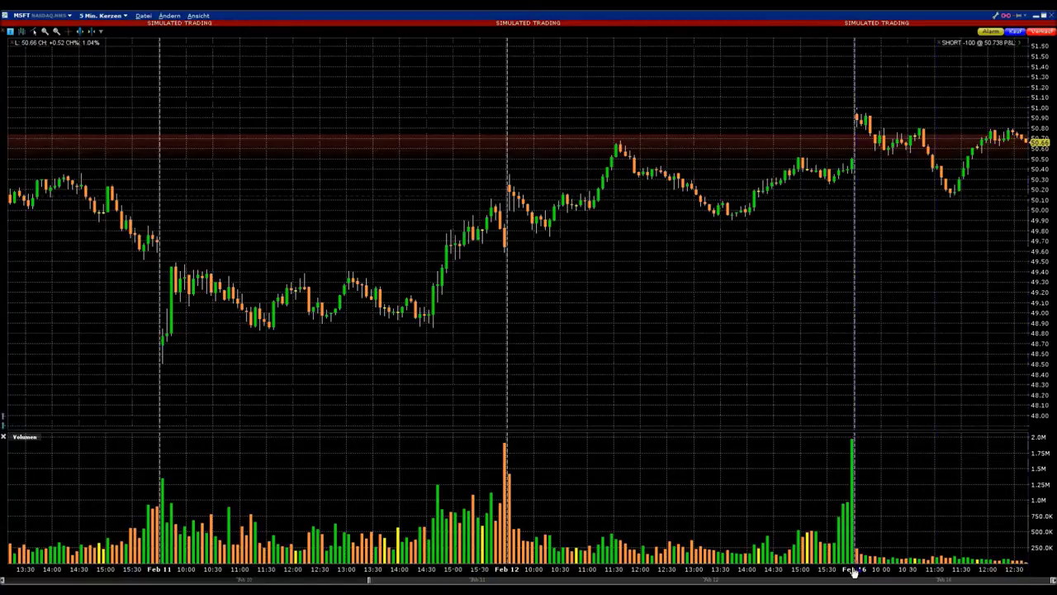
pyautogui.moveTo(851, 569); pyautogui.dragTo(658, 569)
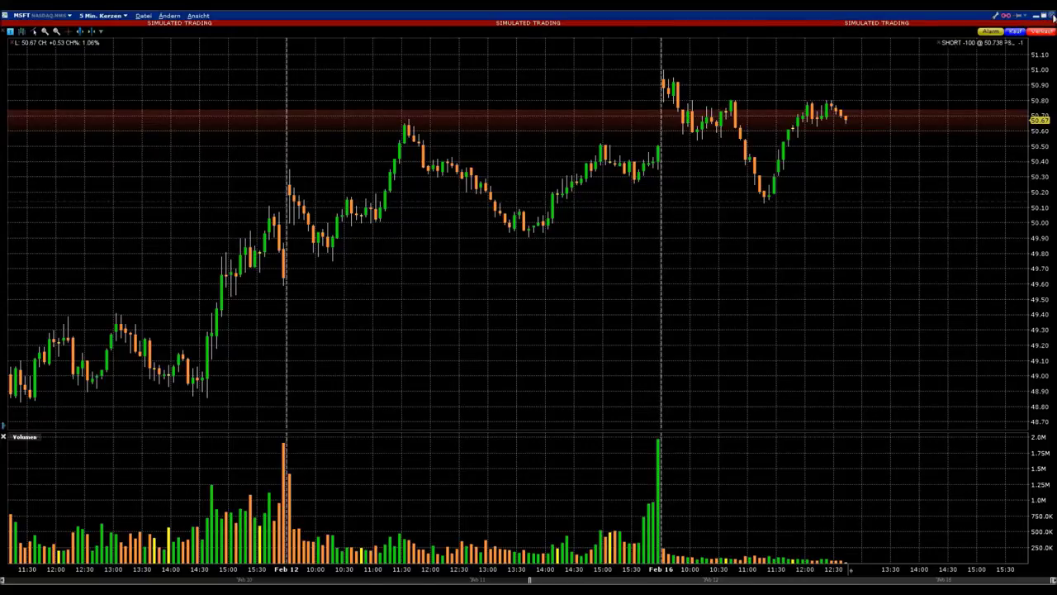
pyautogui.click(1051, 16)
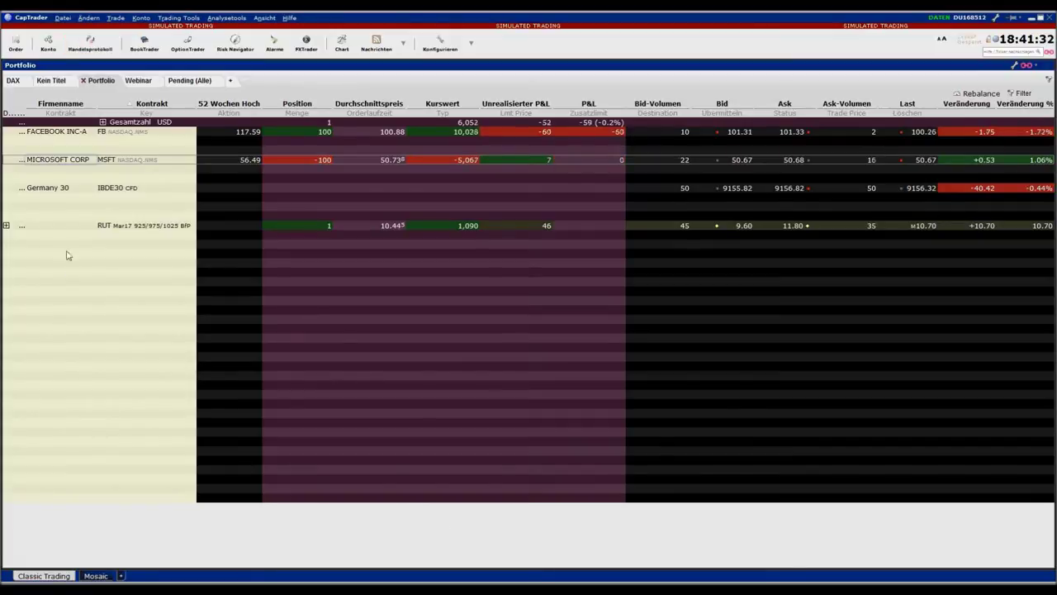
# Add a new page after the DAX watchlist and name it Dow
pyautogui.click(14, 81)
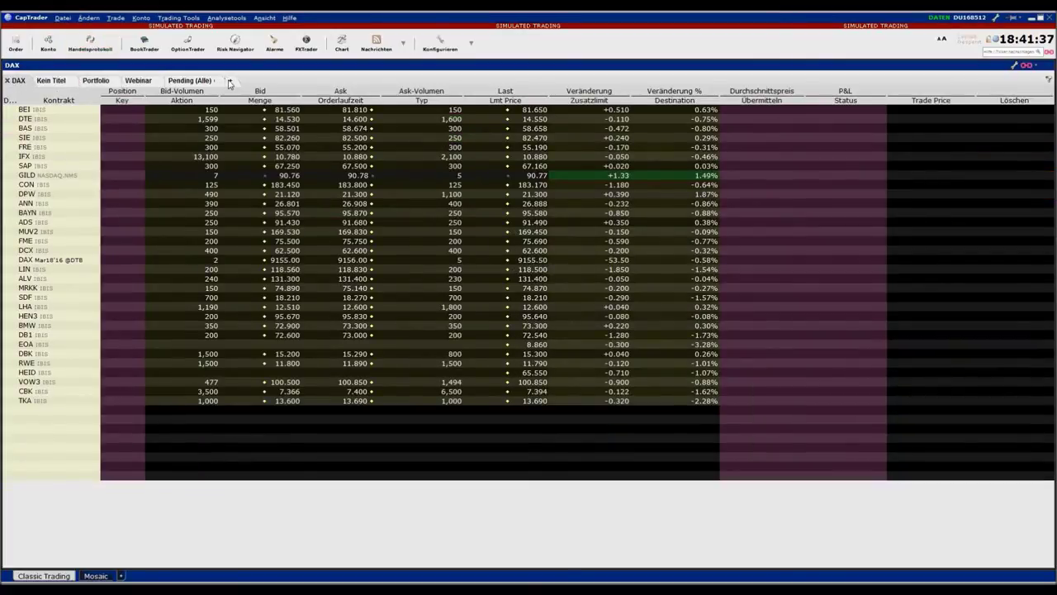
pyautogui.click(231, 81)
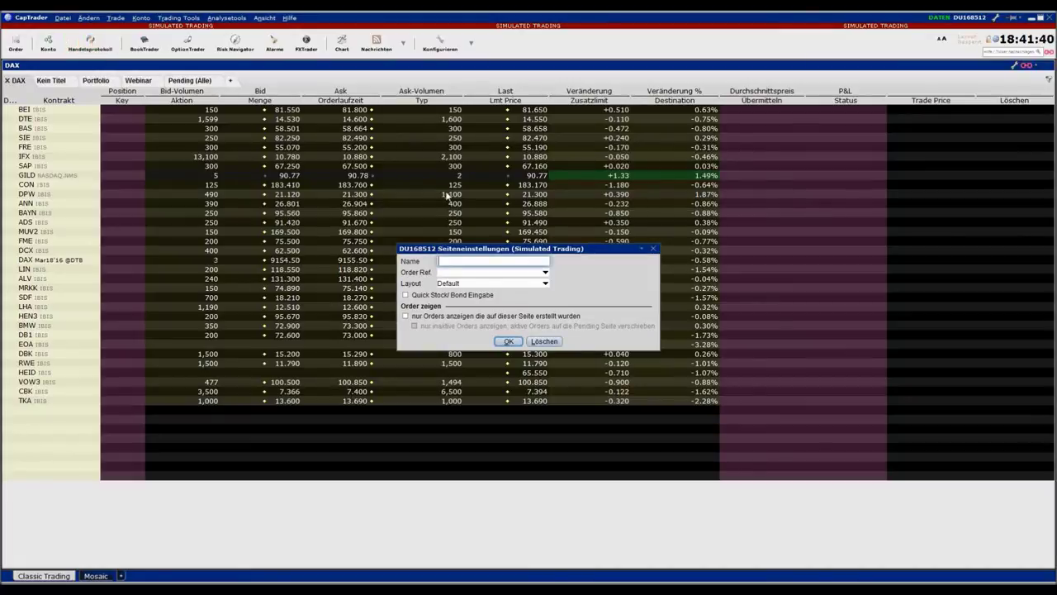
pyautogui.write('w')
# Create the Dow page and set the IndexTrader index to Mini Sized Dow Jones (YM@ECBOT)
pyautogui.click(509, 341)
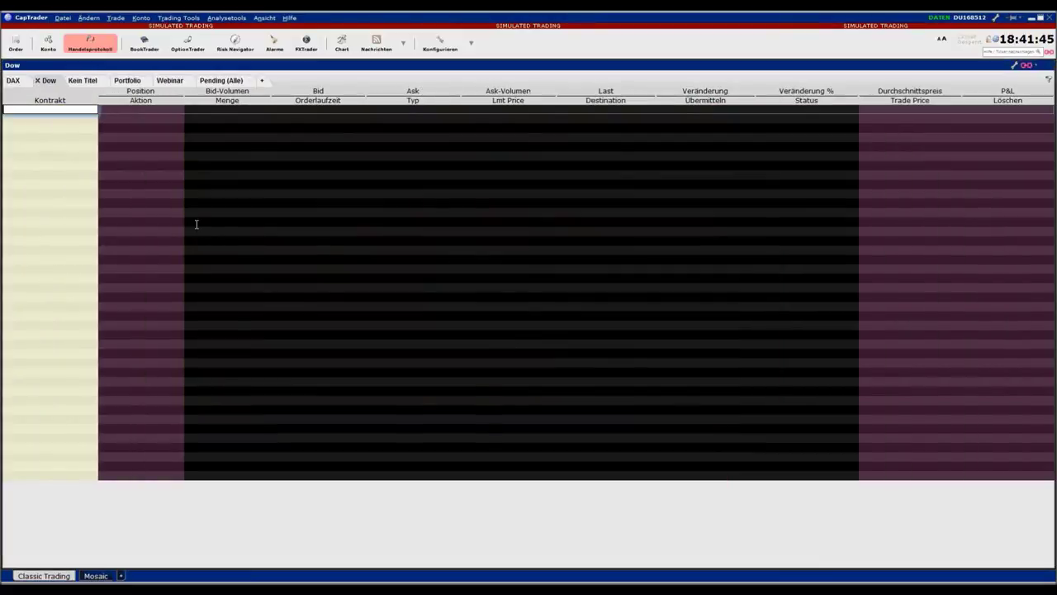
pyautogui.click(177, 17)
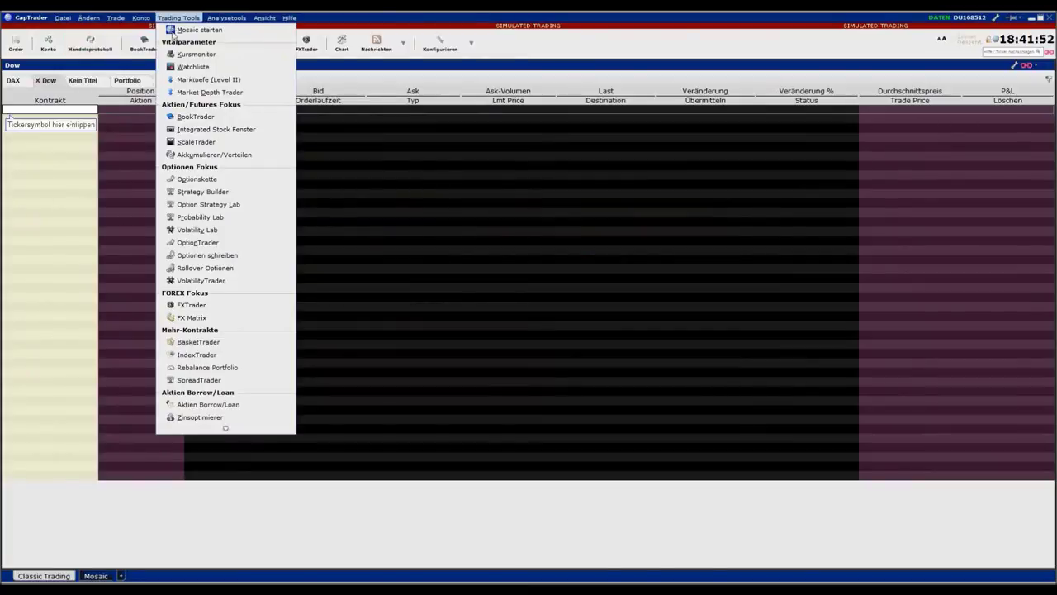
pyautogui.click(198, 354)
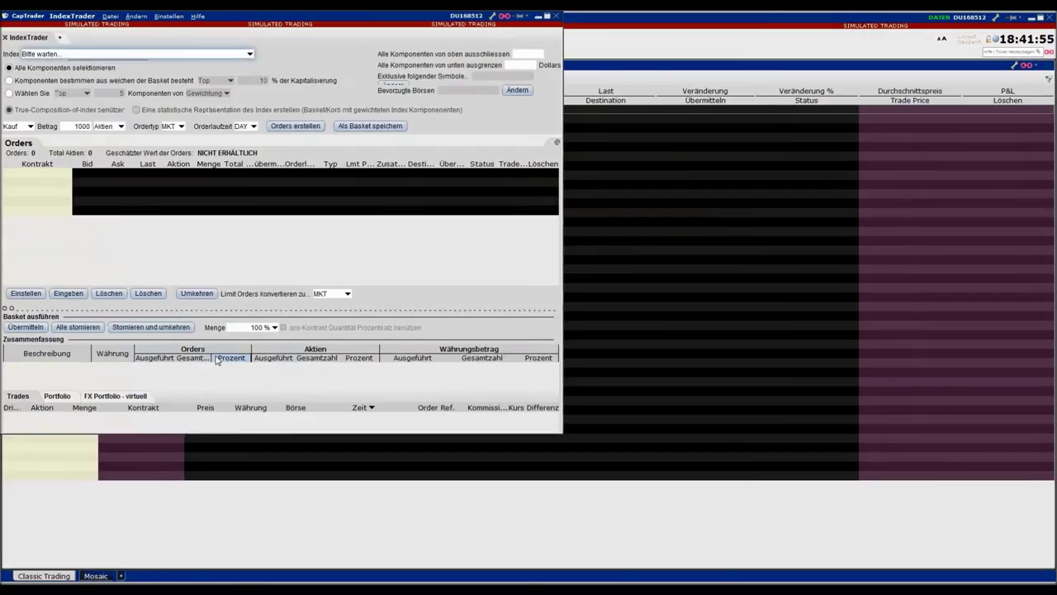
pyautogui.click(250, 55)
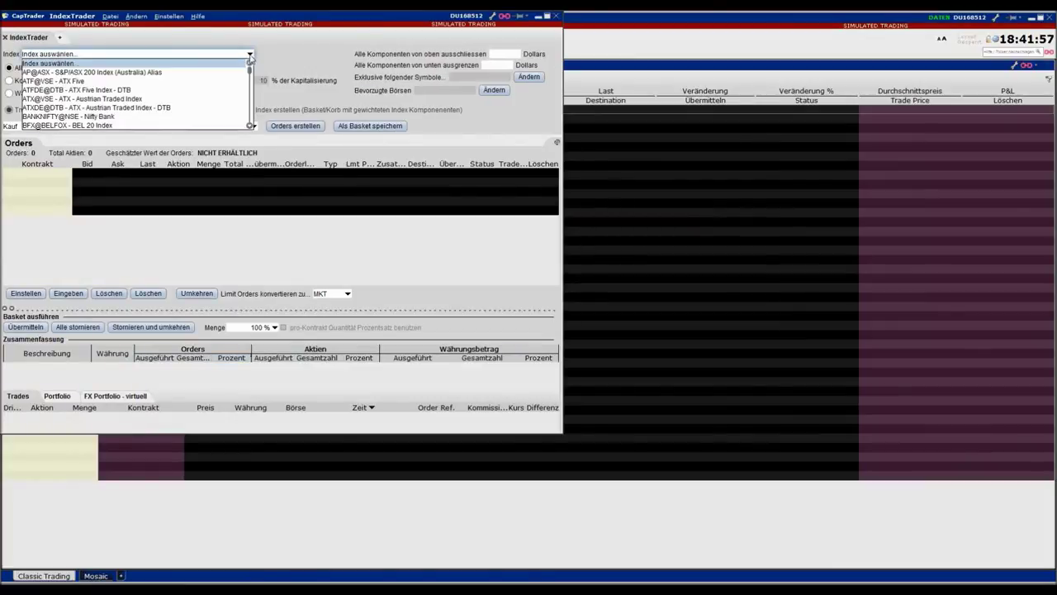
pyautogui.press('d')
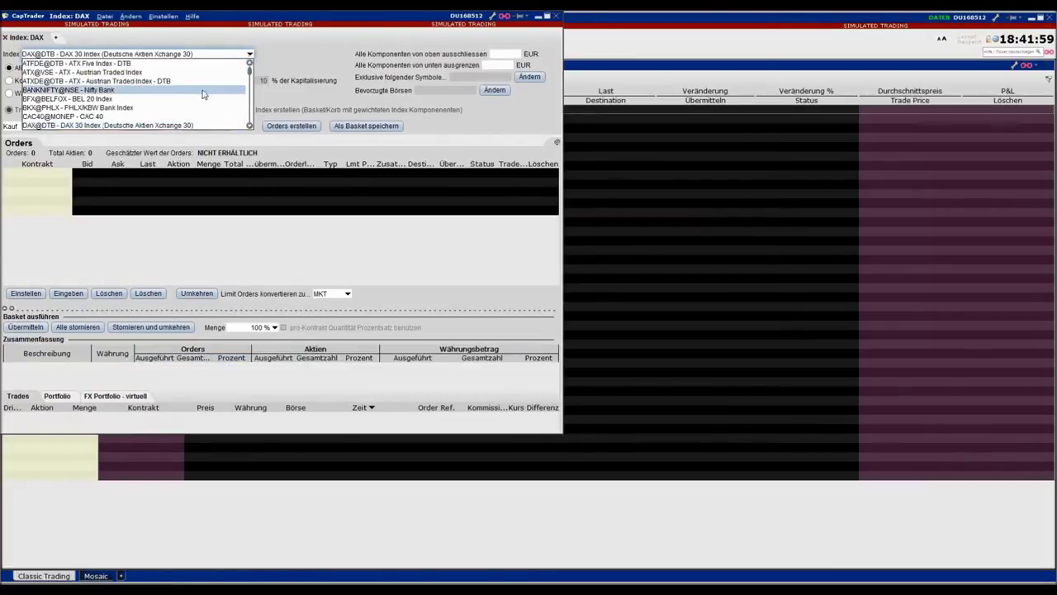
pyautogui.scroll(-10, 202, 95)
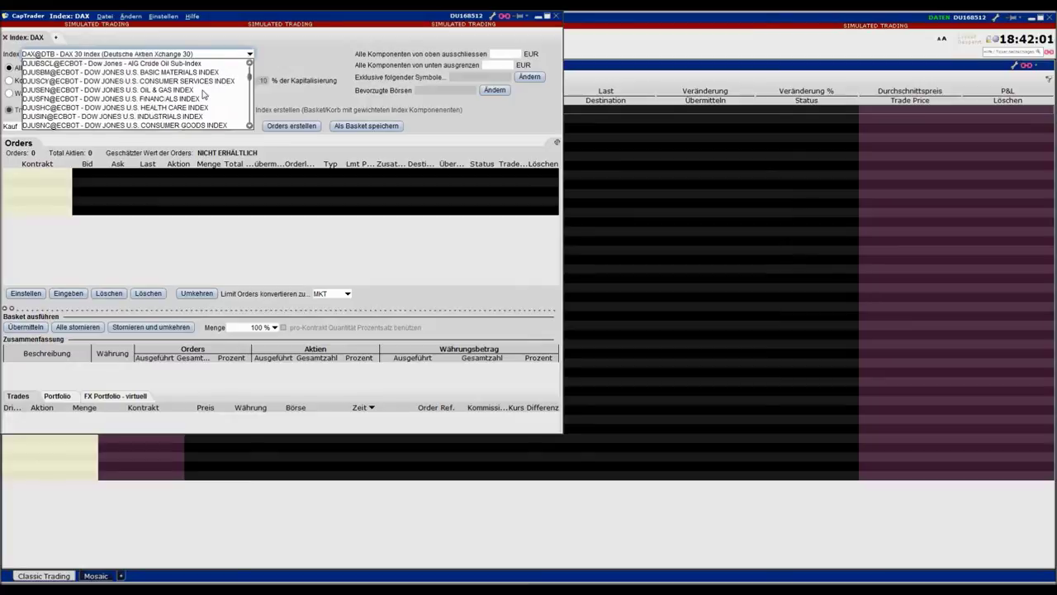
pyautogui.click(209, 56)
pyautogui.click(209, 56)
pyautogui.press('y')
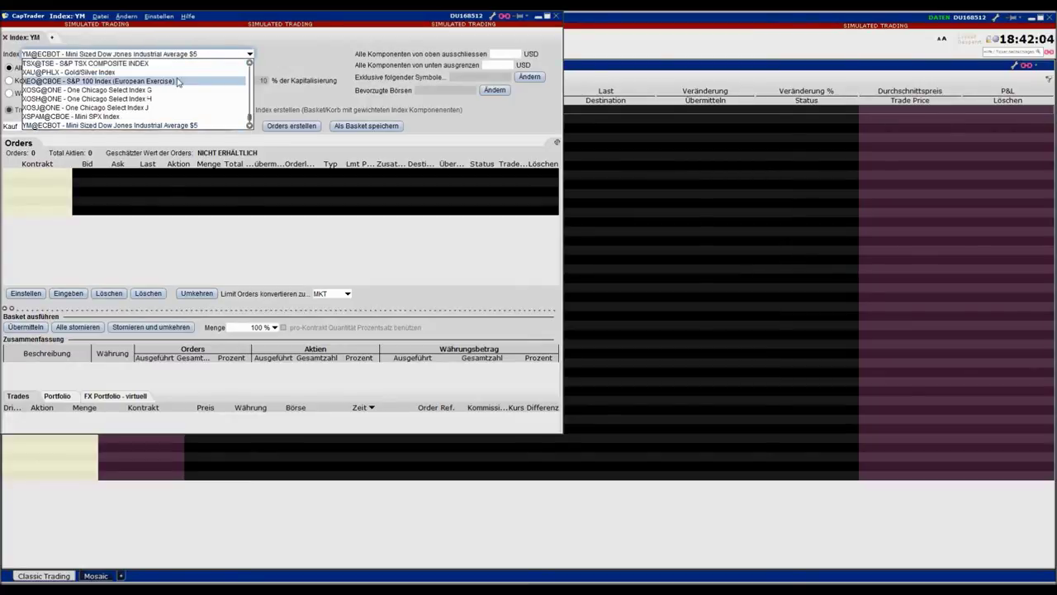
pyautogui.click(145, 124)
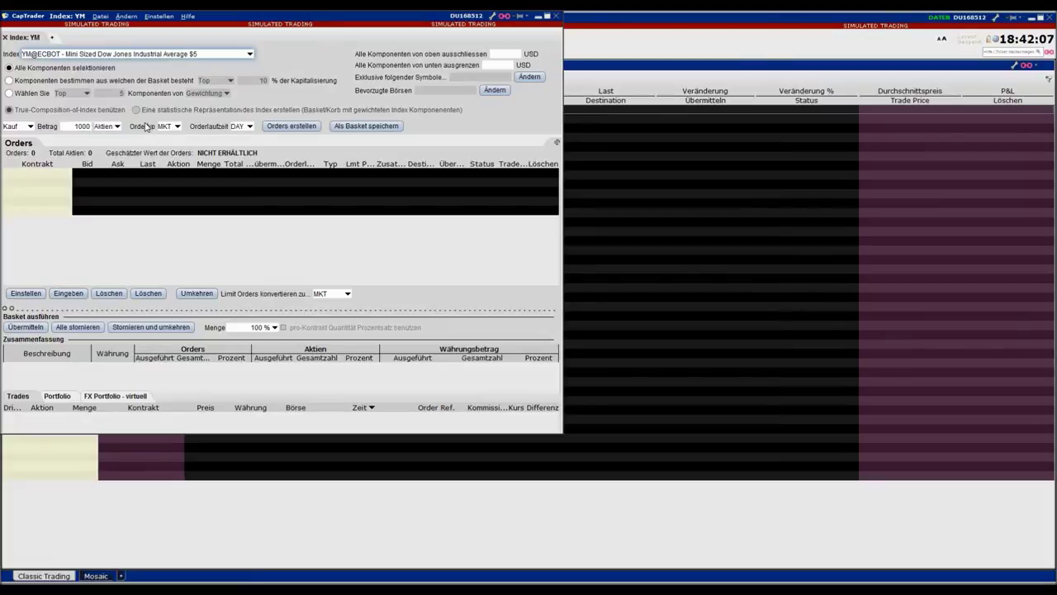
# Generate orders for all 30 index components, dismiss the notices, then cancel them all
pyautogui.click(291, 125)
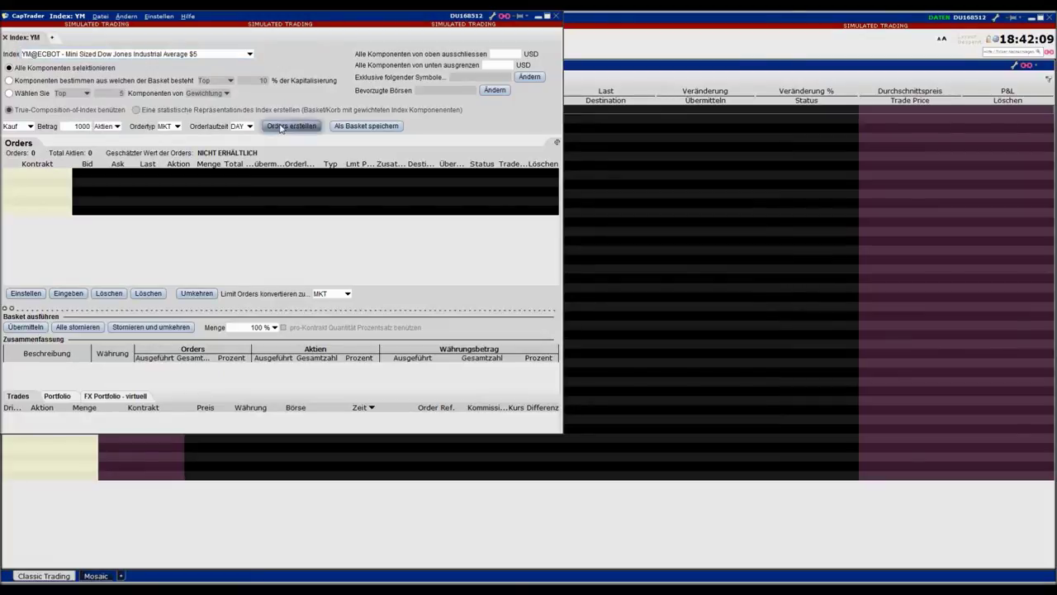
pyautogui.click(280, 316)
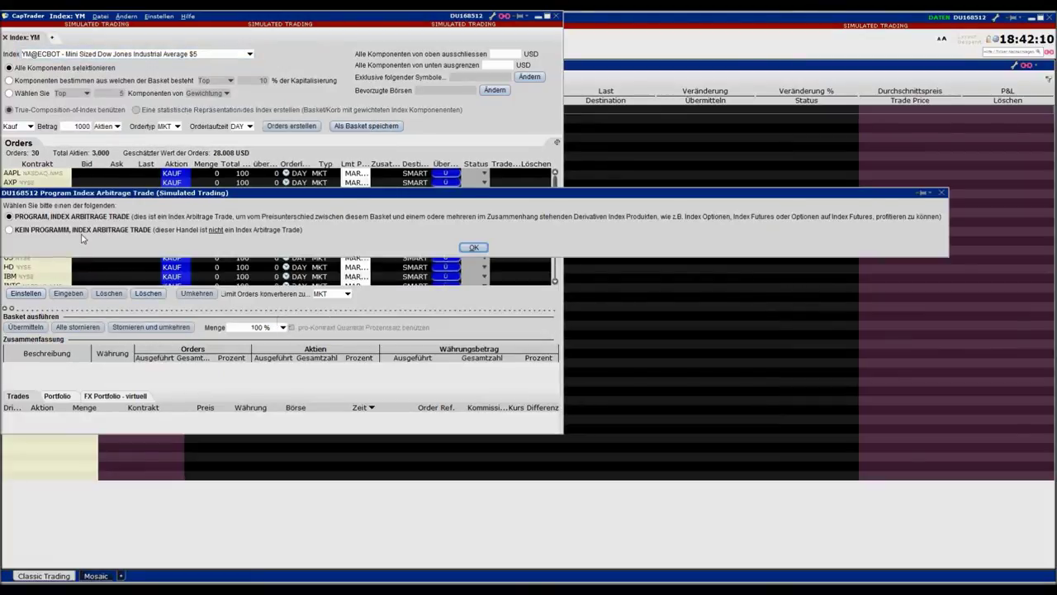
pyautogui.click(475, 252)
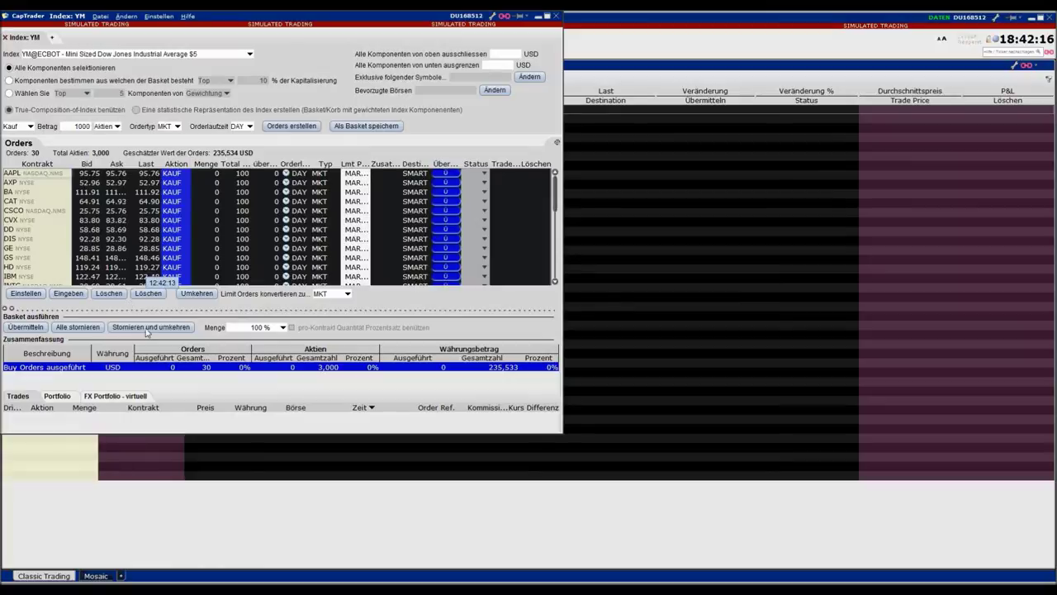
pyautogui.click(77, 327)
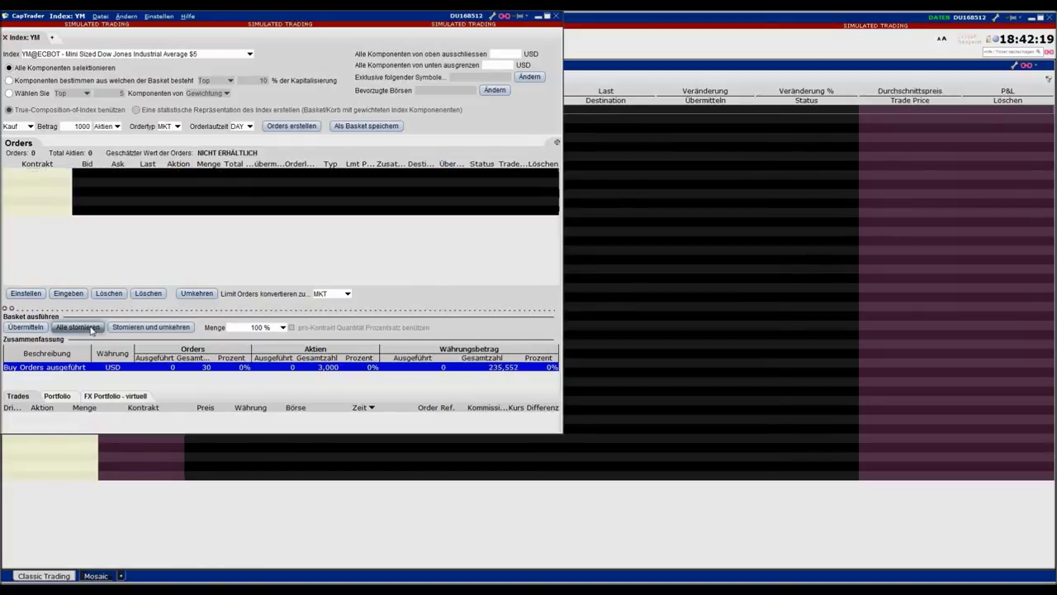
# Close the IndexTrader and insert a Firmenname column before Kontrakt, applying it to similar pages
pyautogui.click(556, 16)
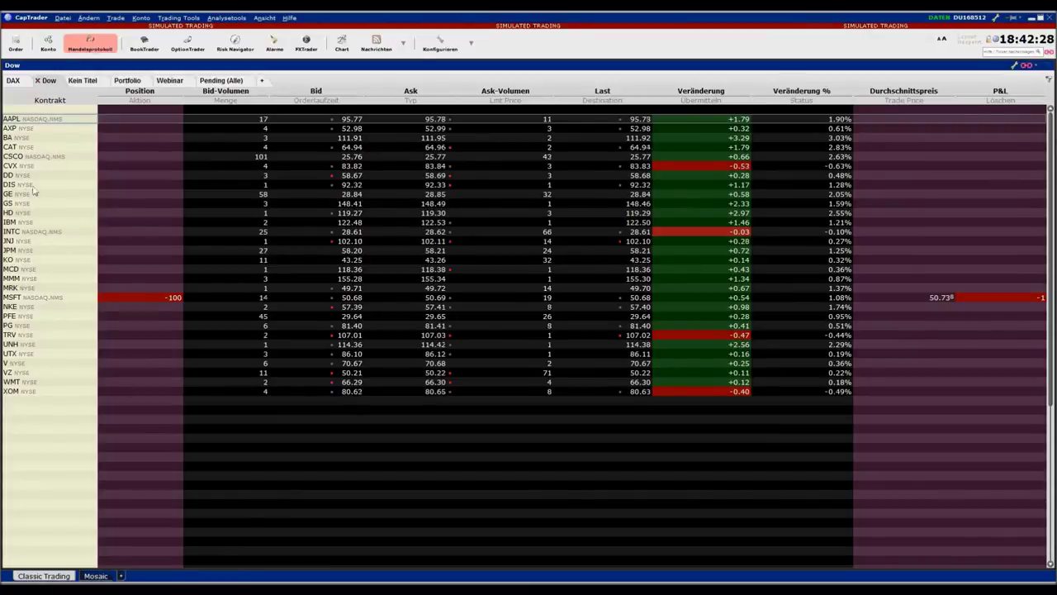
pyautogui.click(53, 456)
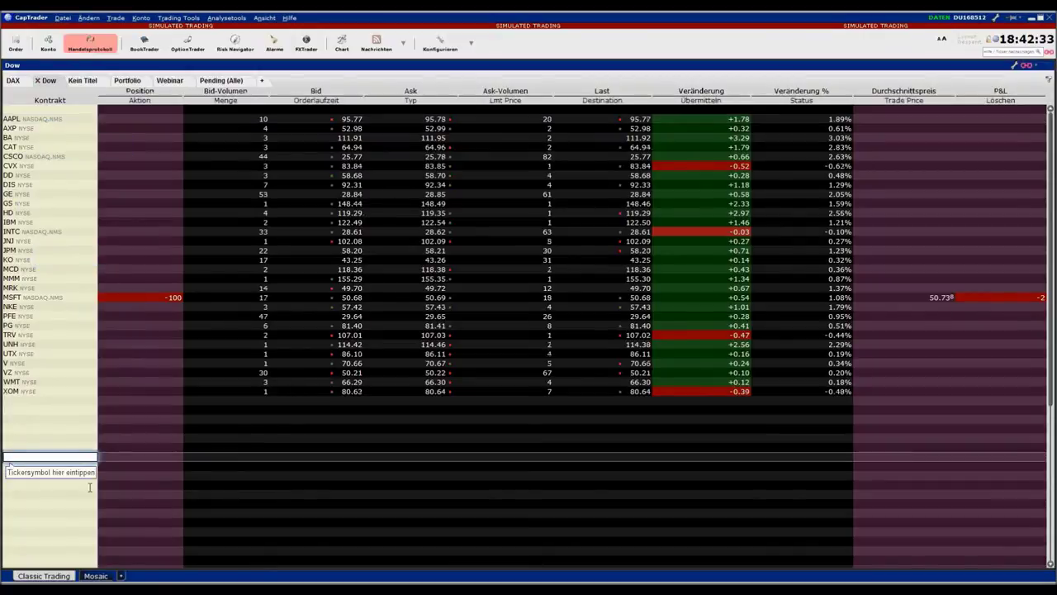
pyautogui.rightClick(41, 97)
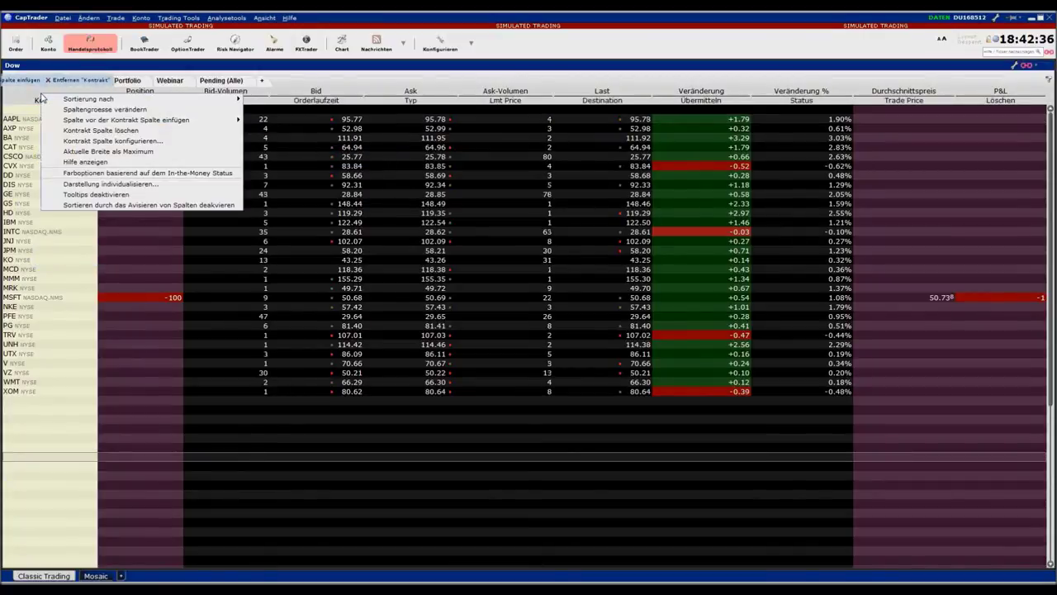
pyautogui.moveTo(103, 121)
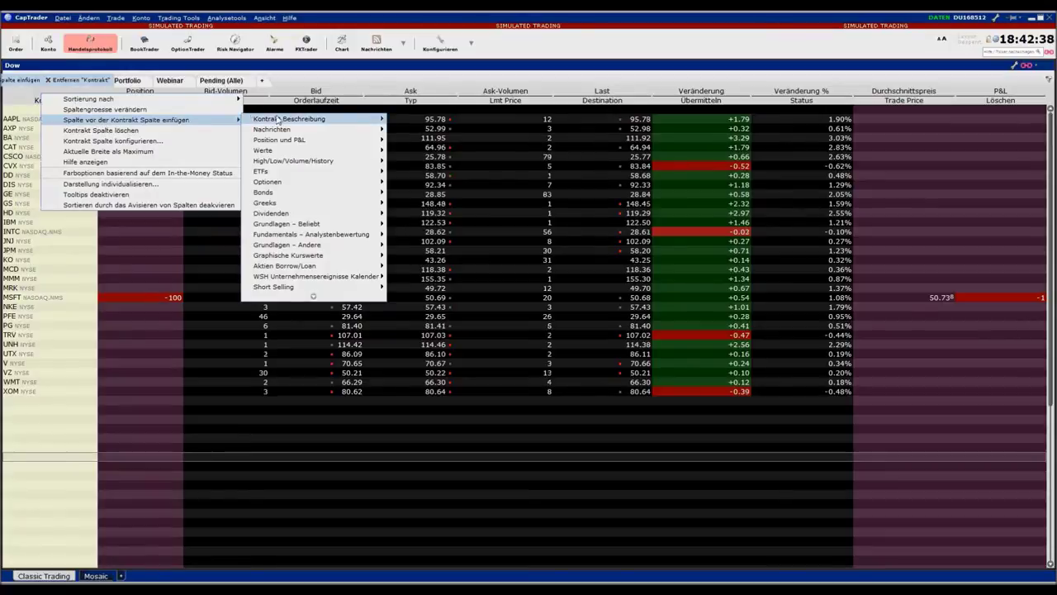
pyautogui.moveTo(279, 120)
pyautogui.click(424, 181)
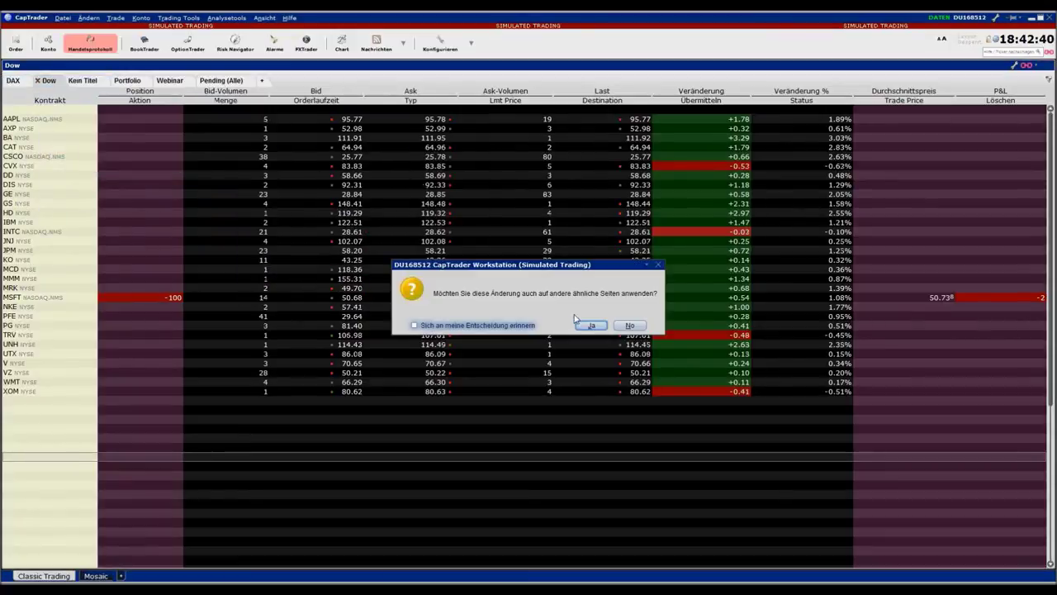
pyautogui.click(630, 325)
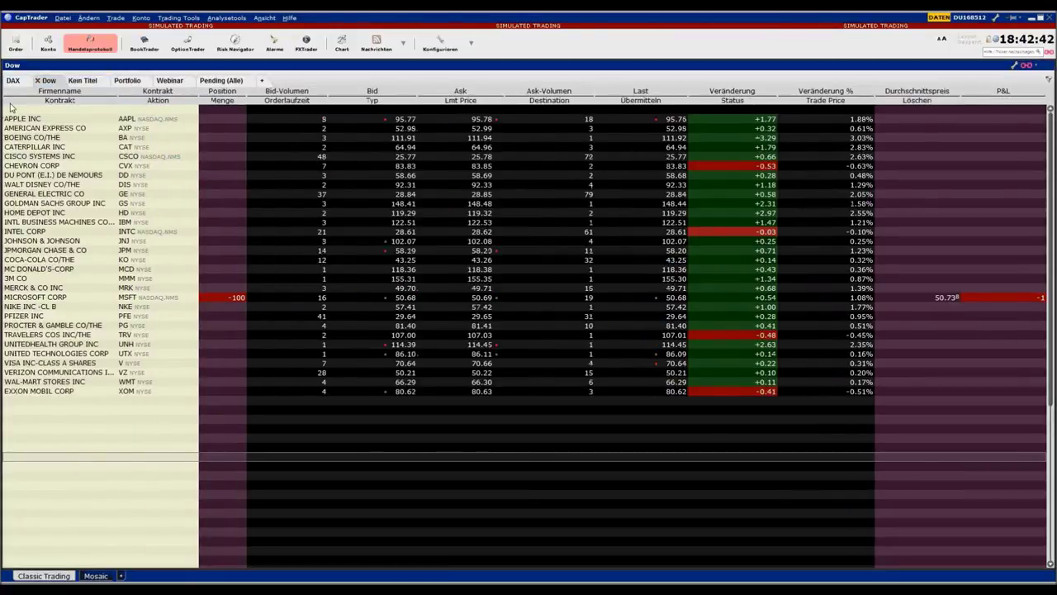
# Sort the Dow list by Firmenname from 3M CO onward and open a 5-minute MSFT chart
pyautogui.click(55, 450)
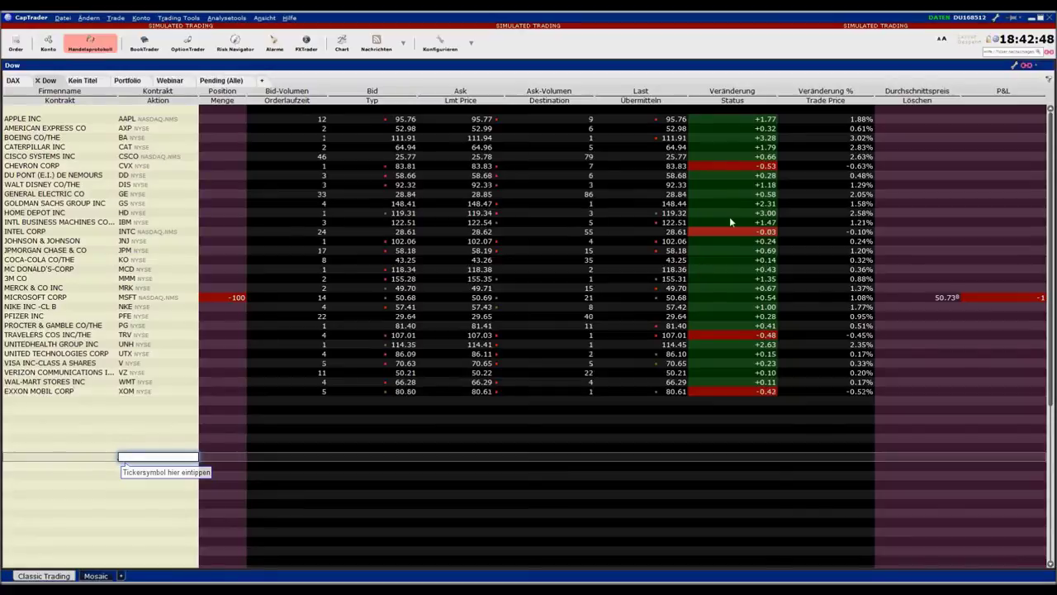
pyautogui.click(851, 93)
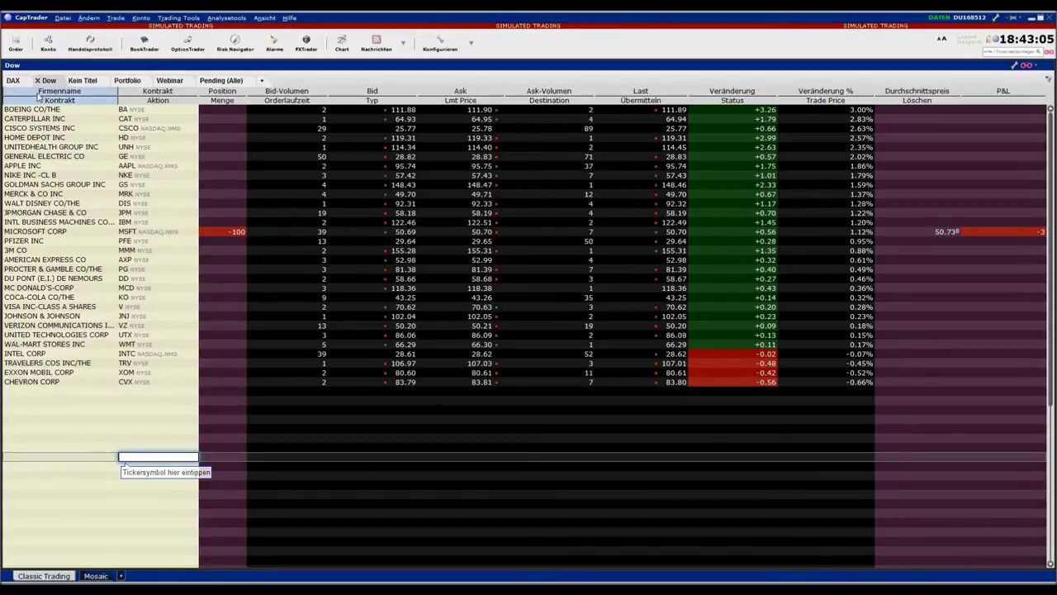
pyautogui.click(37, 97)
pyautogui.click(37, 96)
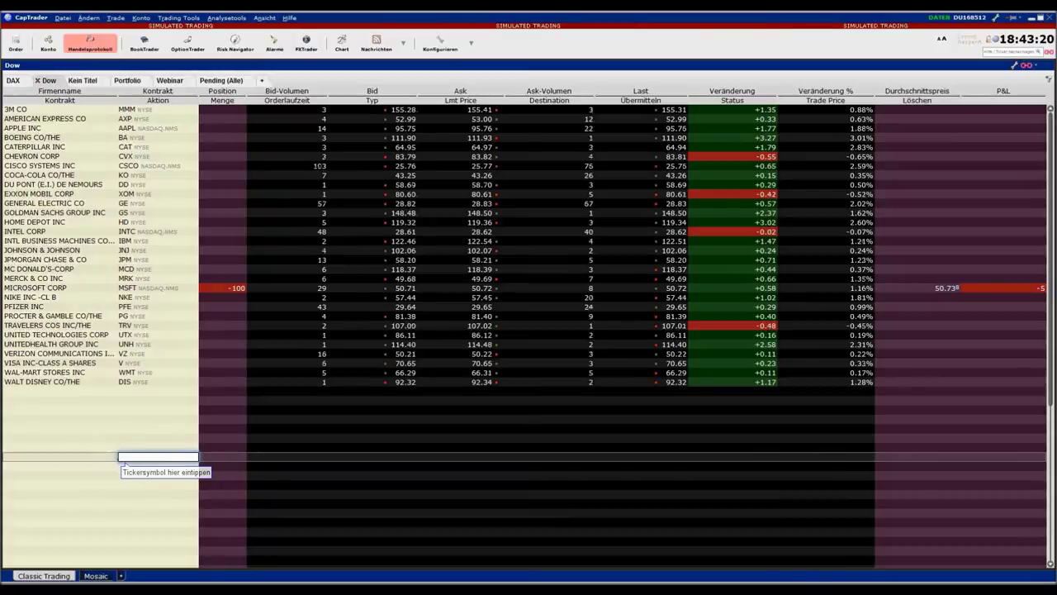
pyautogui.click(33, 289)
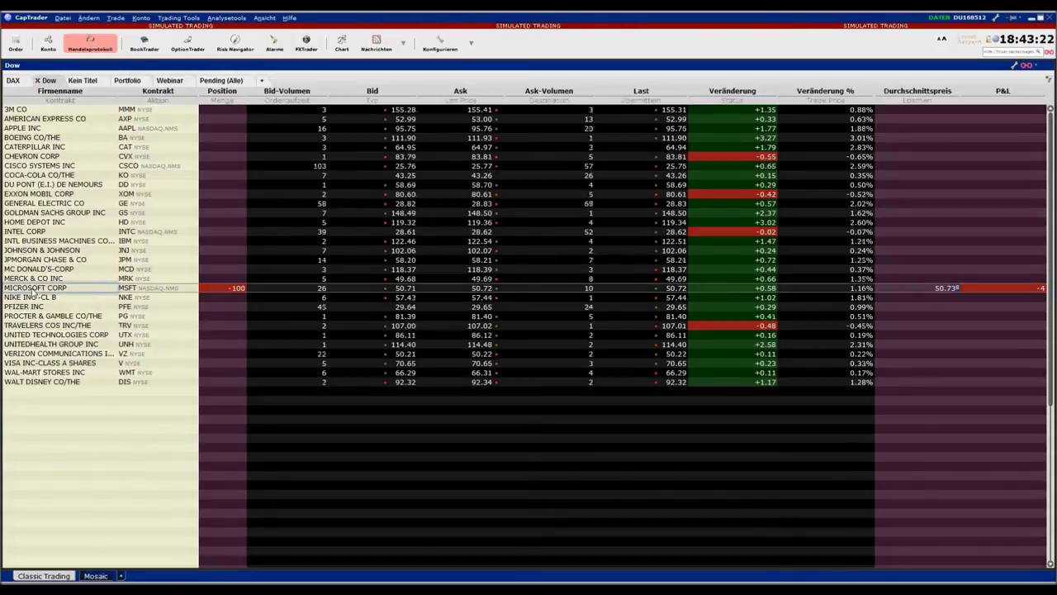
pyautogui.click(343, 46)
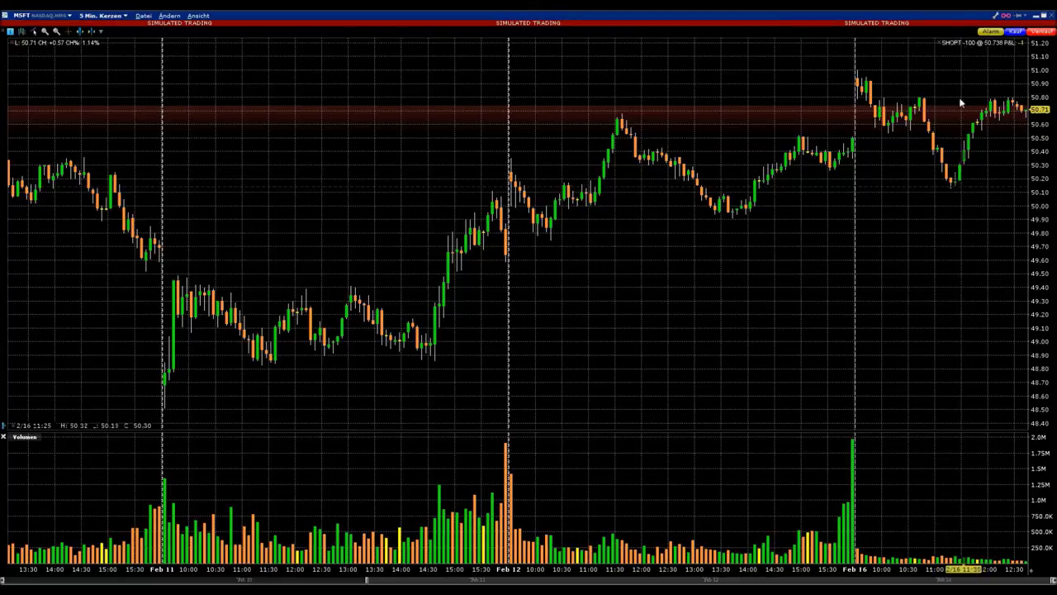
pyautogui.click(36, 15)
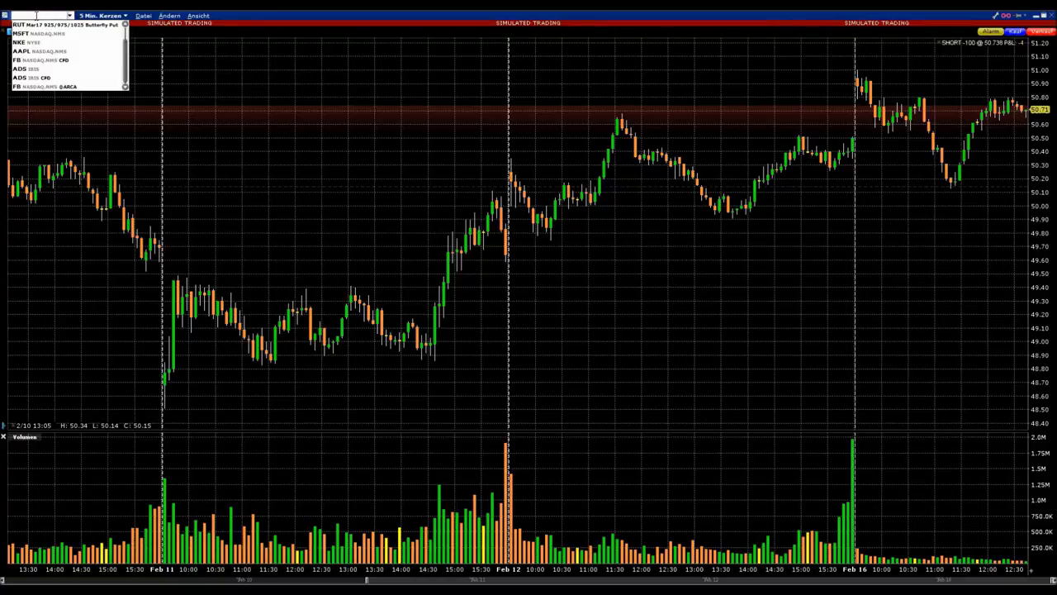
pyautogui.click(37, 85)
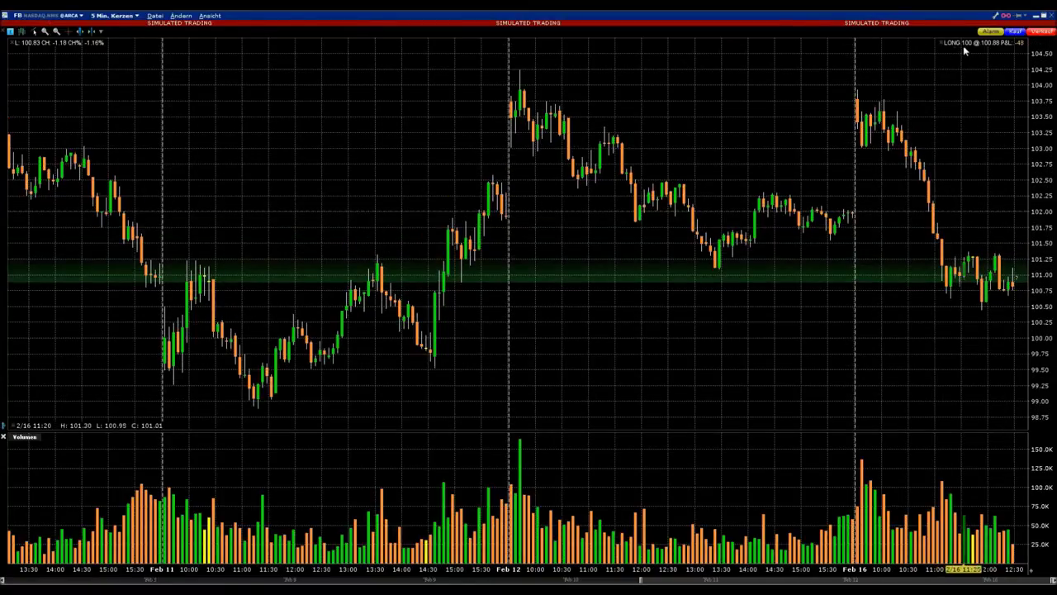
pyautogui.click(1051, 15)
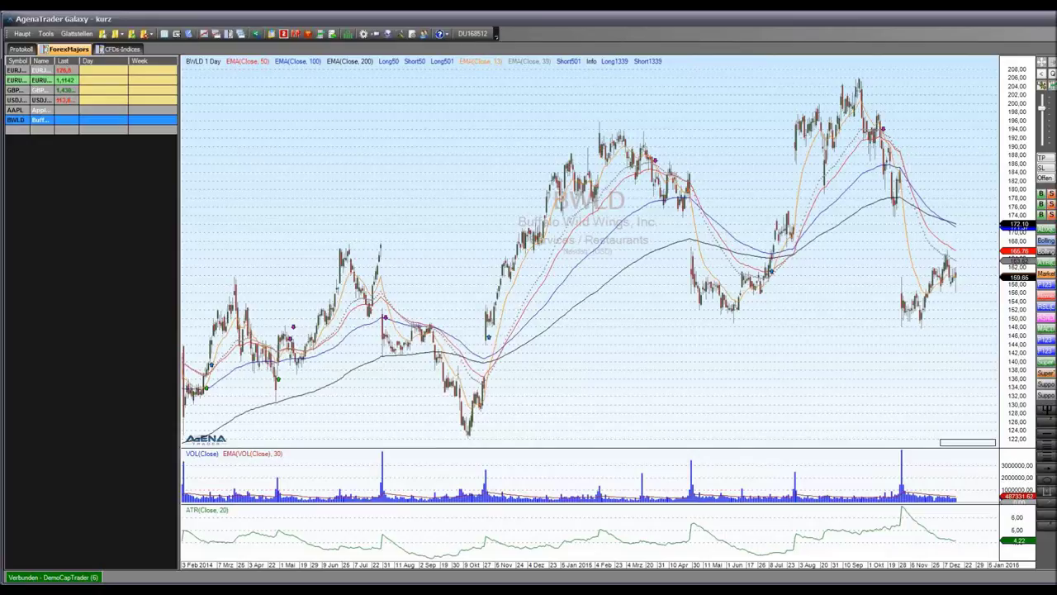
# Add Facebook (FB) as a new row in the ForexMajors watchlist
pyautogui.click(18, 130)
pyautogui.write('fb')
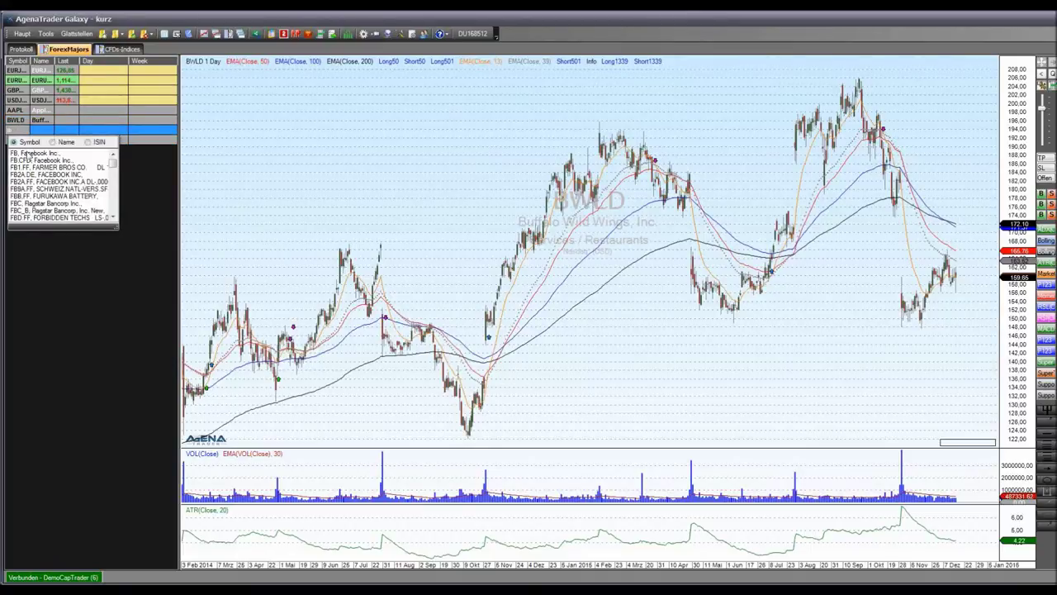
pyautogui.click(27, 154)
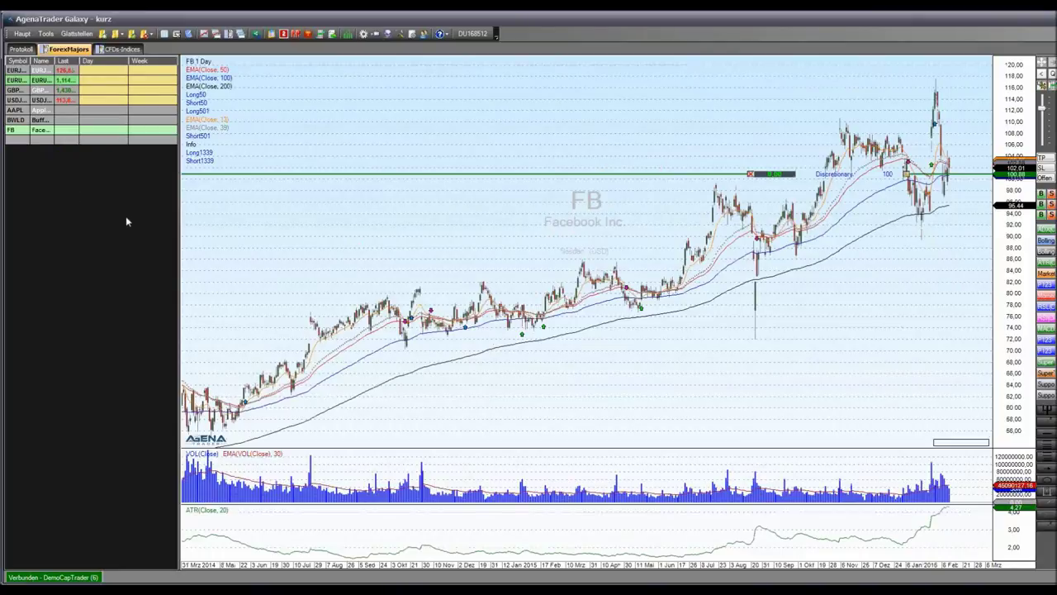
pyautogui.scroll(2, 922, 302)
pyautogui.scroll(2, 919, 294)
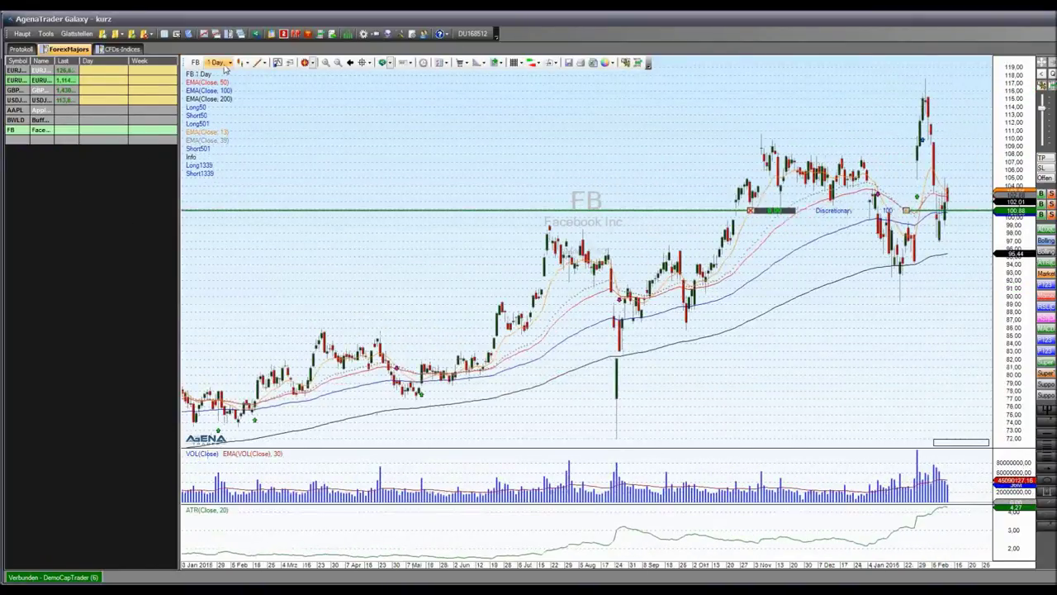
# Set the FB chart timeframe to 5 Min, then back to 1 Day, and show BWLD
pyautogui.click(223, 64)
pyautogui.click(228, 87)
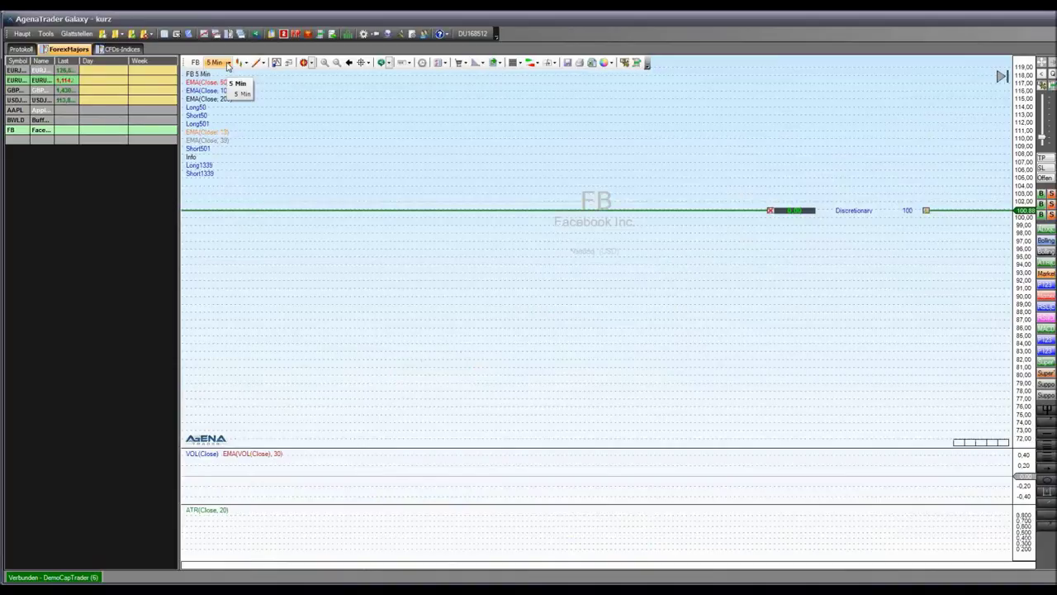
pyautogui.click(228, 66)
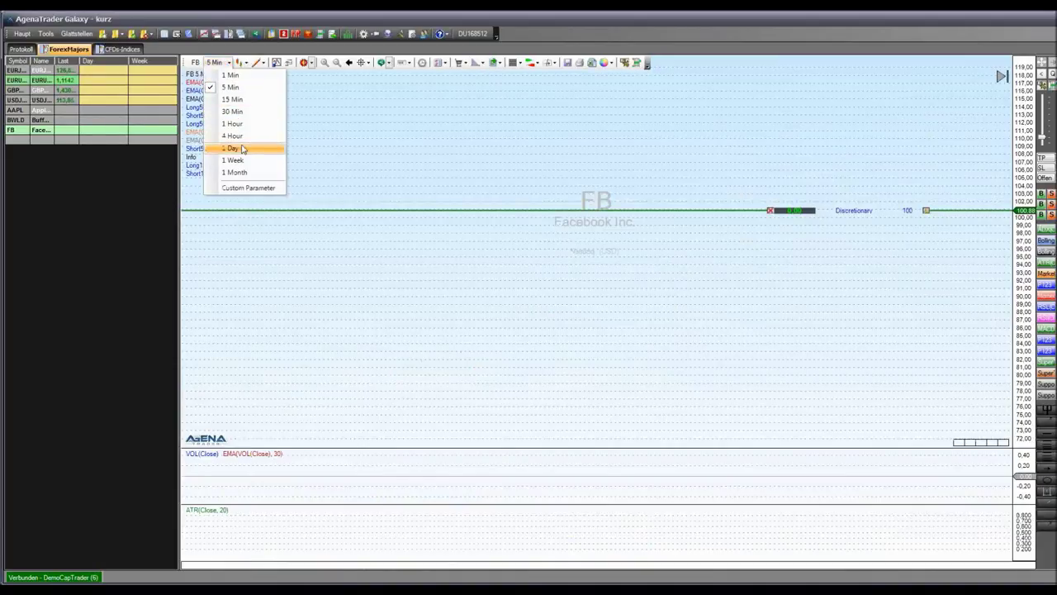
pyautogui.click(243, 150)
pyautogui.scroll(3, 434, 276)
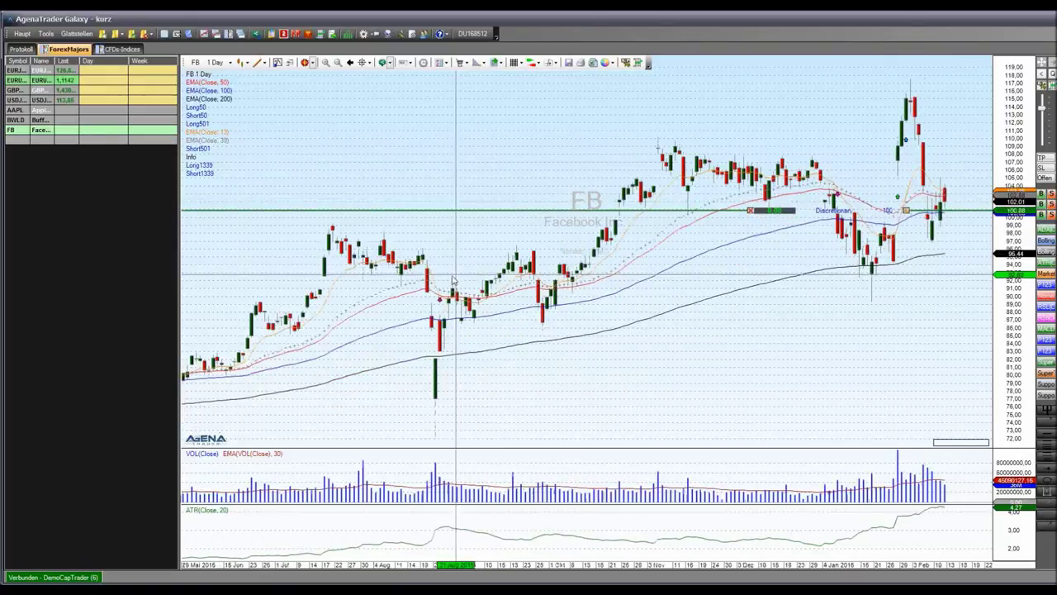
pyautogui.scroll(3, 540, 285)
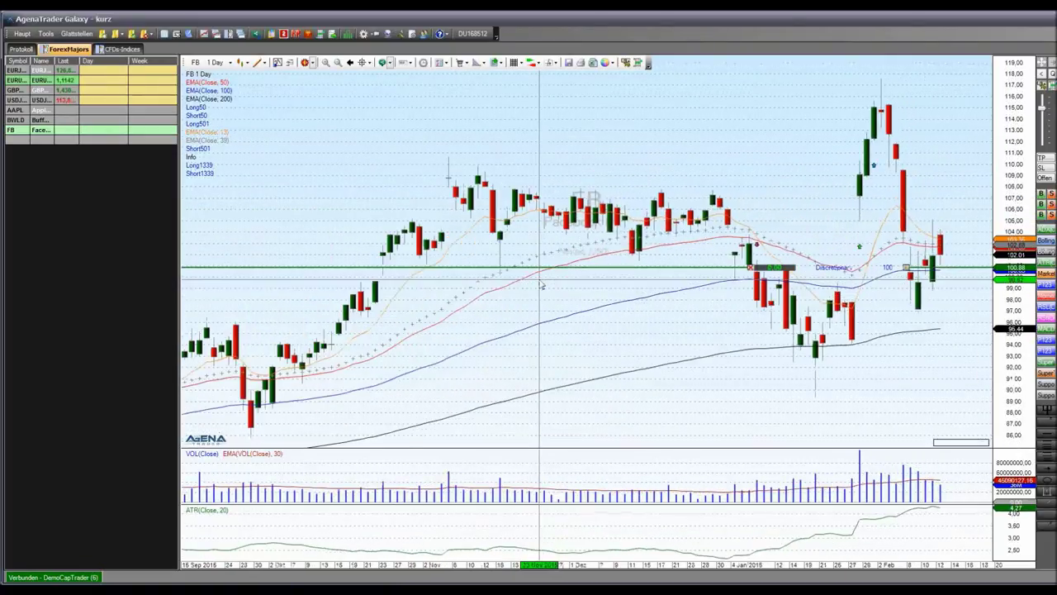
pyautogui.click(15, 120)
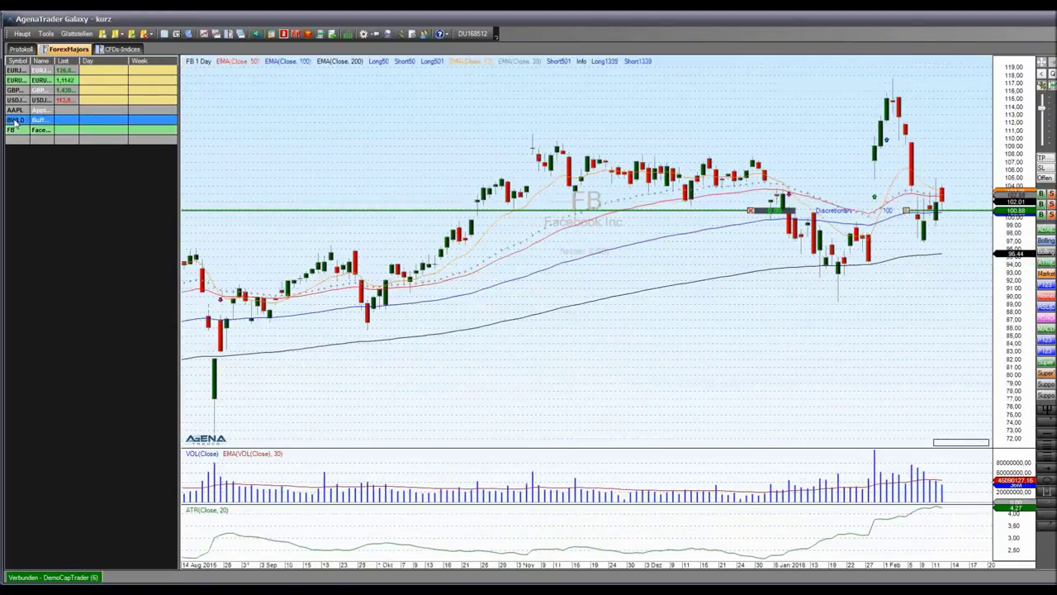
# Delete the AAPL, BWLD and FB stock rows from ForexMajors and show the EURUSD and GBPUSD charts
pyautogui.click(14, 111)
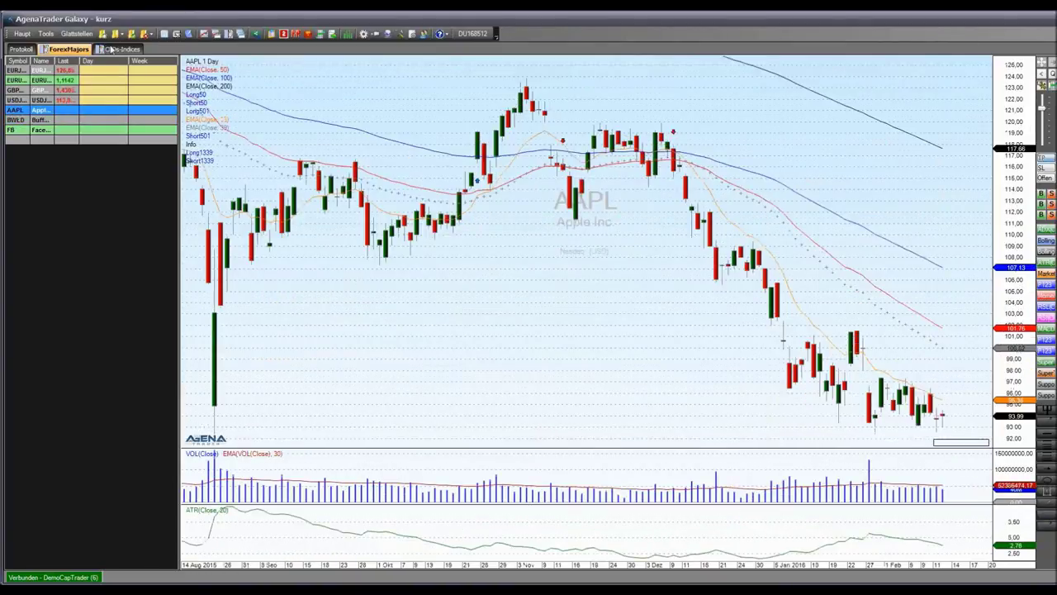
pyautogui.click(120, 49)
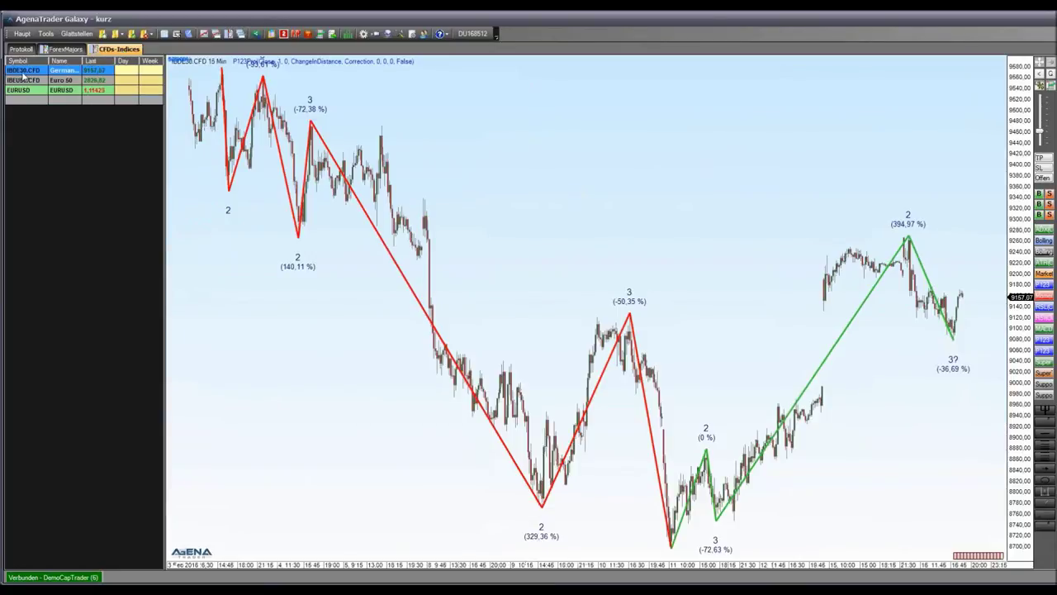
pyautogui.click(60, 51)
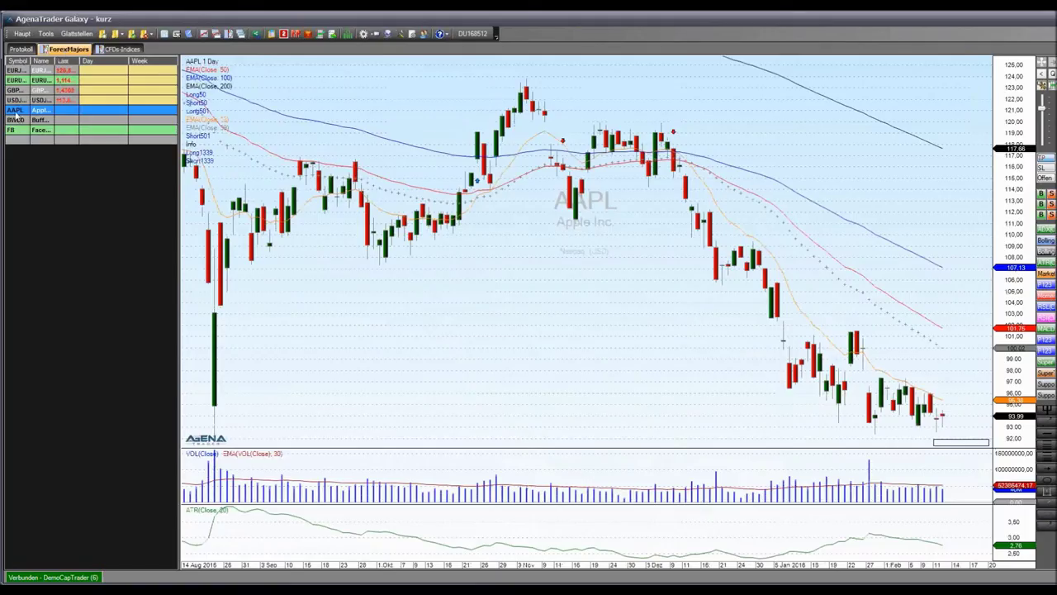
pyautogui.press('Delete')
pyautogui.press('Delete')
pyautogui.press('Delete')
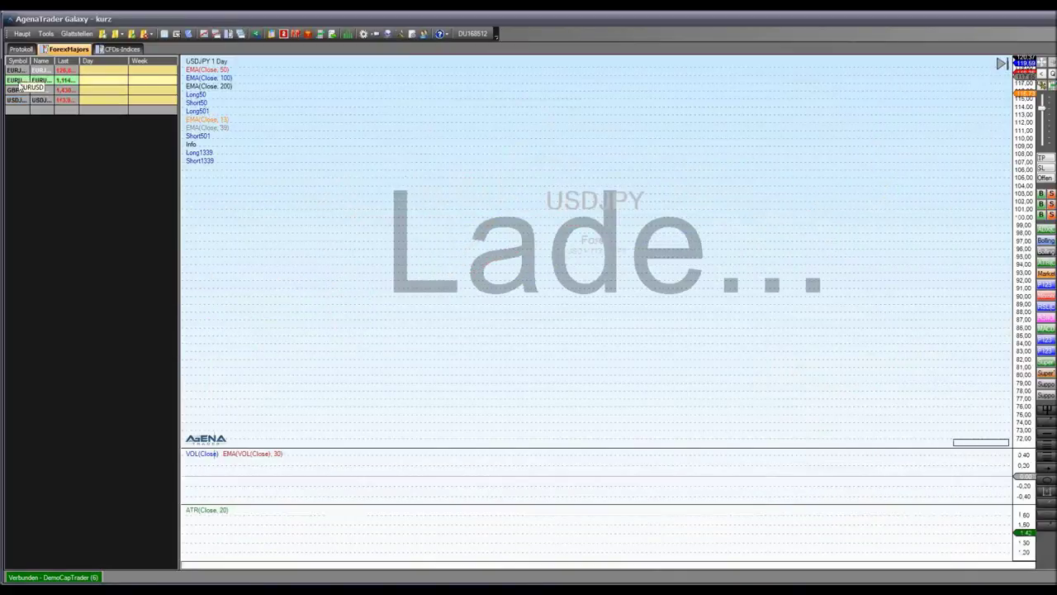
pyautogui.click(17, 80)
pyautogui.click(17, 90)
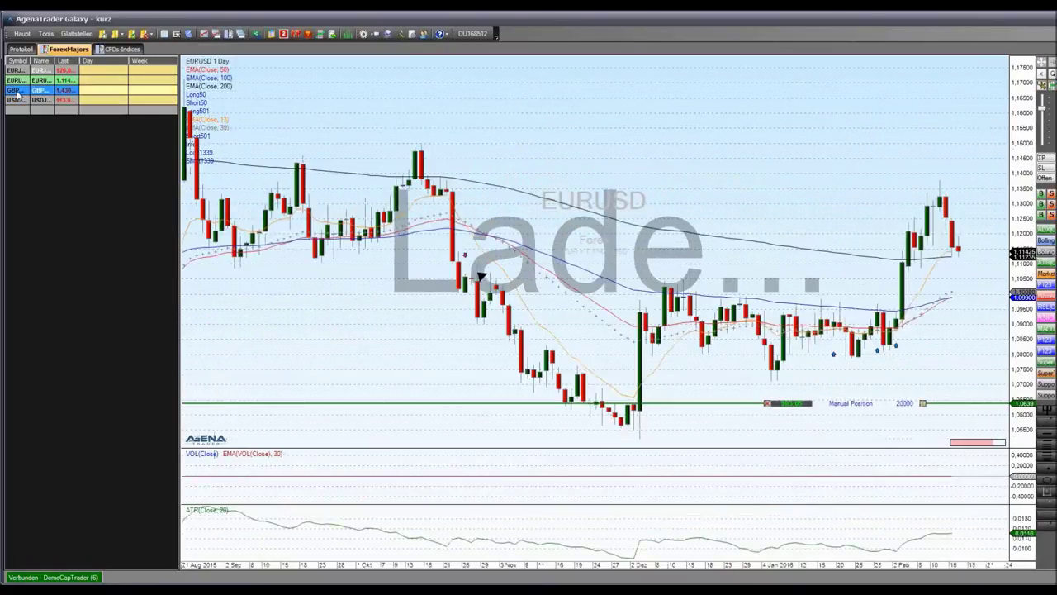
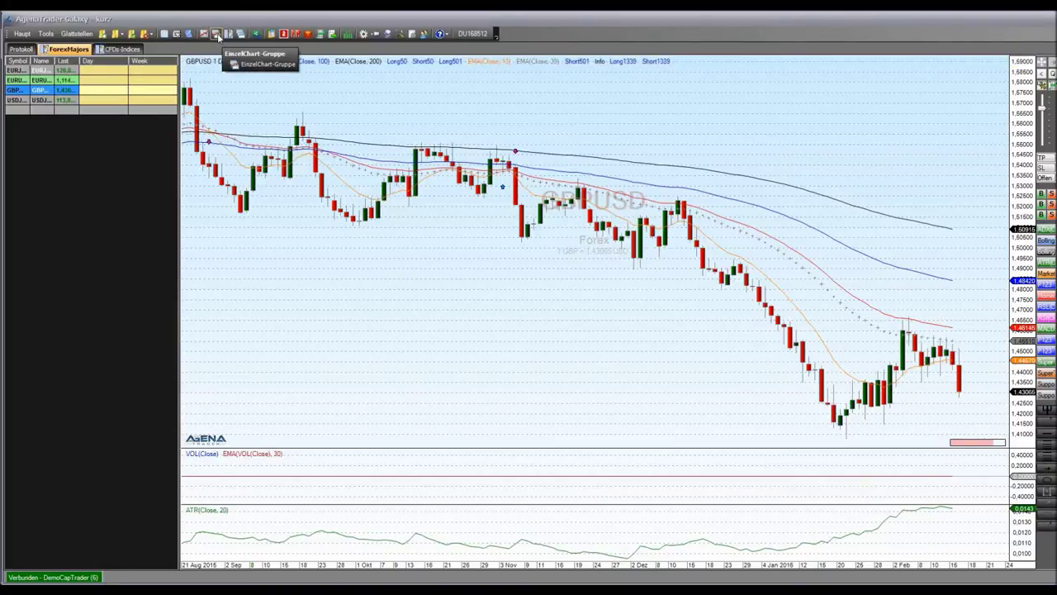
# Create an AAPL single-chart group with 1 Day and 1 Week panes, then select the 1 Week pane
pyautogui.click(216, 36)
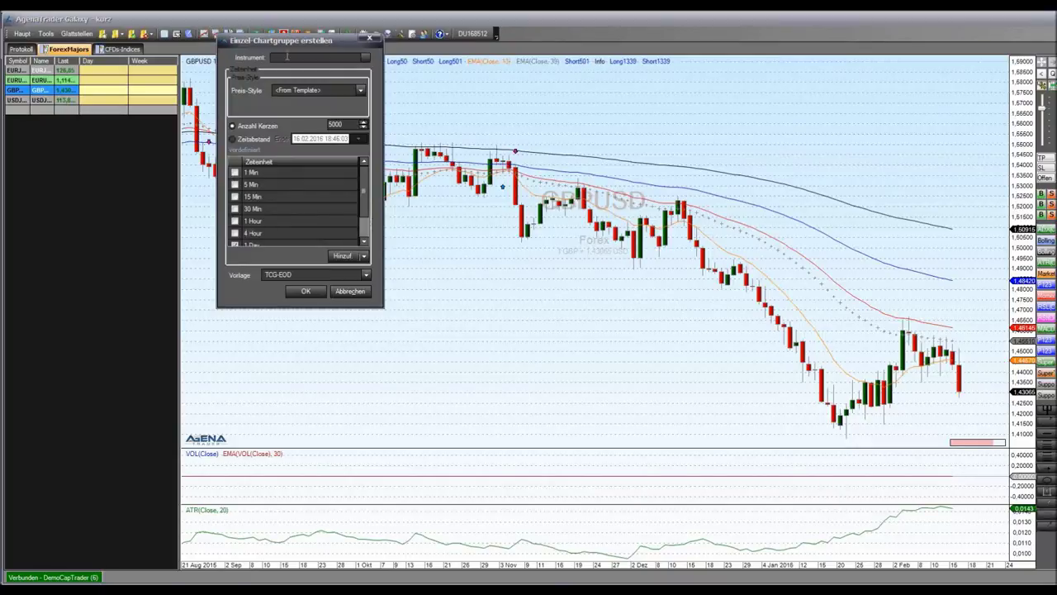
pyautogui.click(287, 57)
pyautogui.write('aapl')
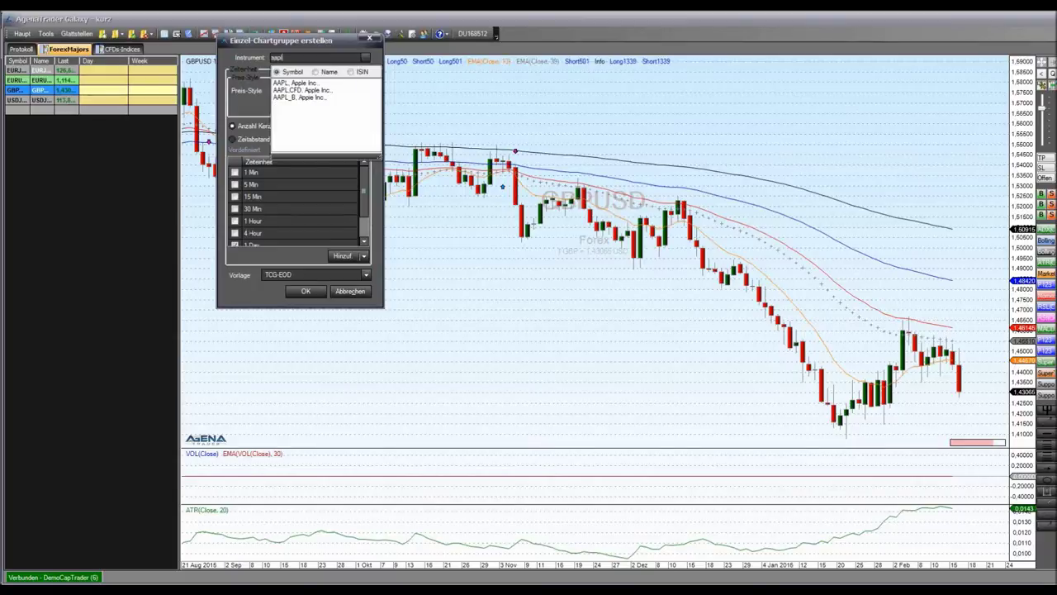
pyautogui.click(304, 83)
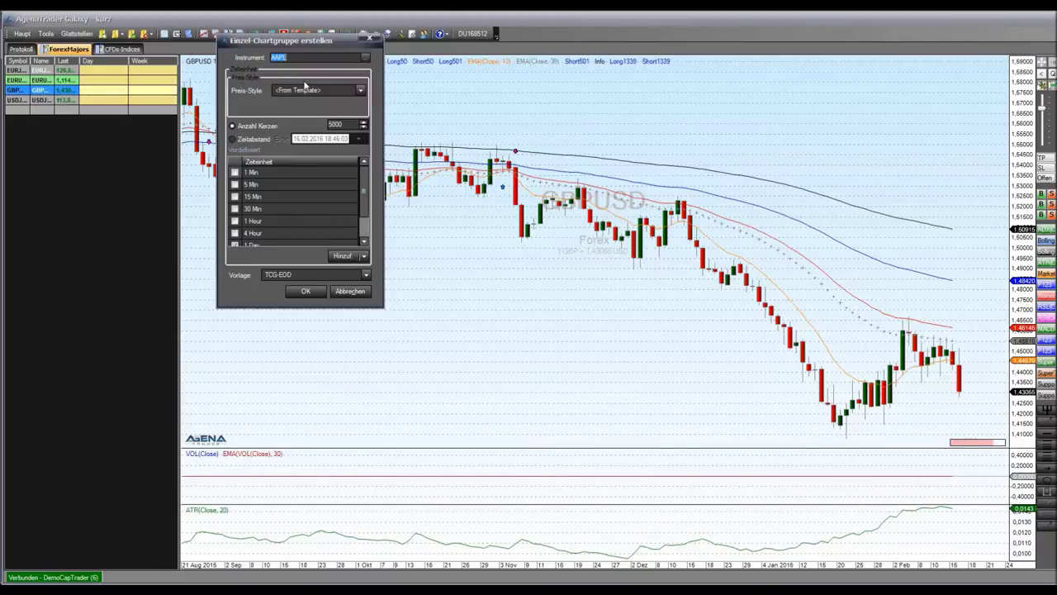
pyautogui.moveTo(363, 196); pyautogui.dragTo(364, 221)
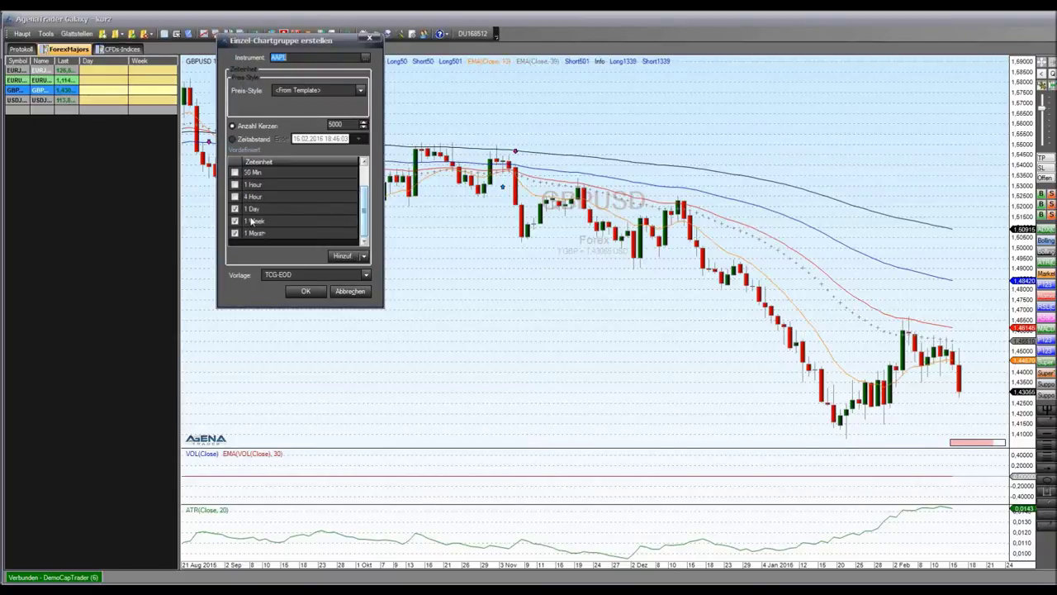
pyautogui.click(303, 291)
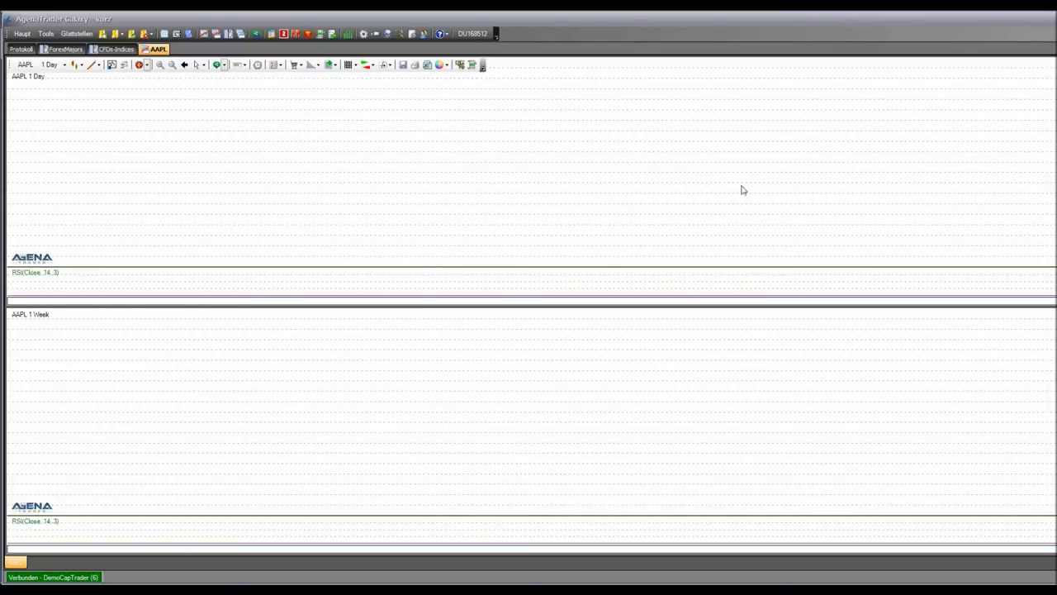
pyautogui.click(890, 314)
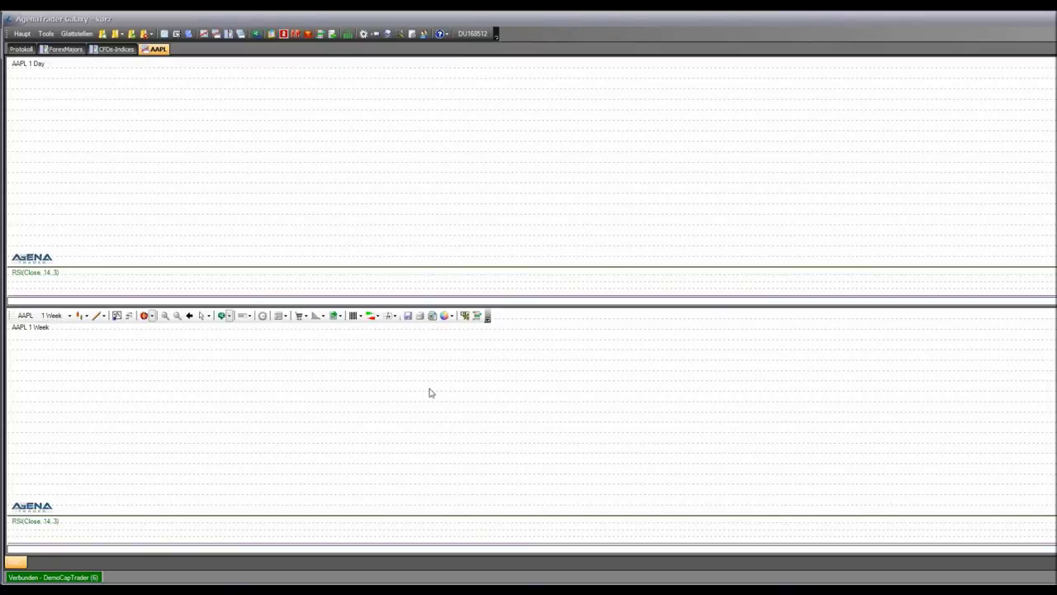
# Disconnect the DemoCapTrader connection and confirm shutting down the CapTrader workstation
pyautogui.click(21, 33)
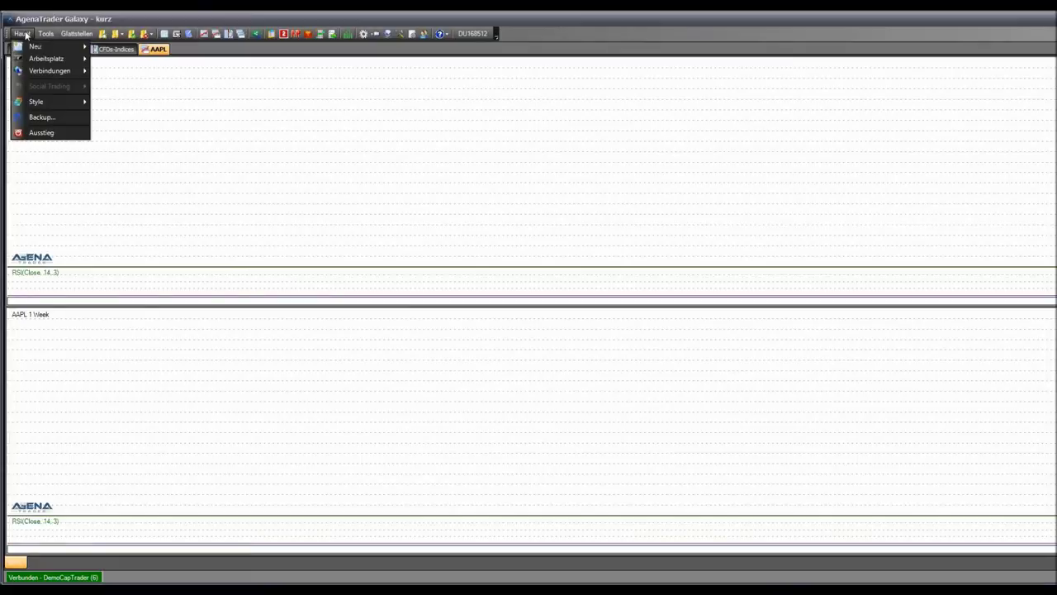
pyautogui.moveTo(44, 74)
pyautogui.moveTo(136, 84)
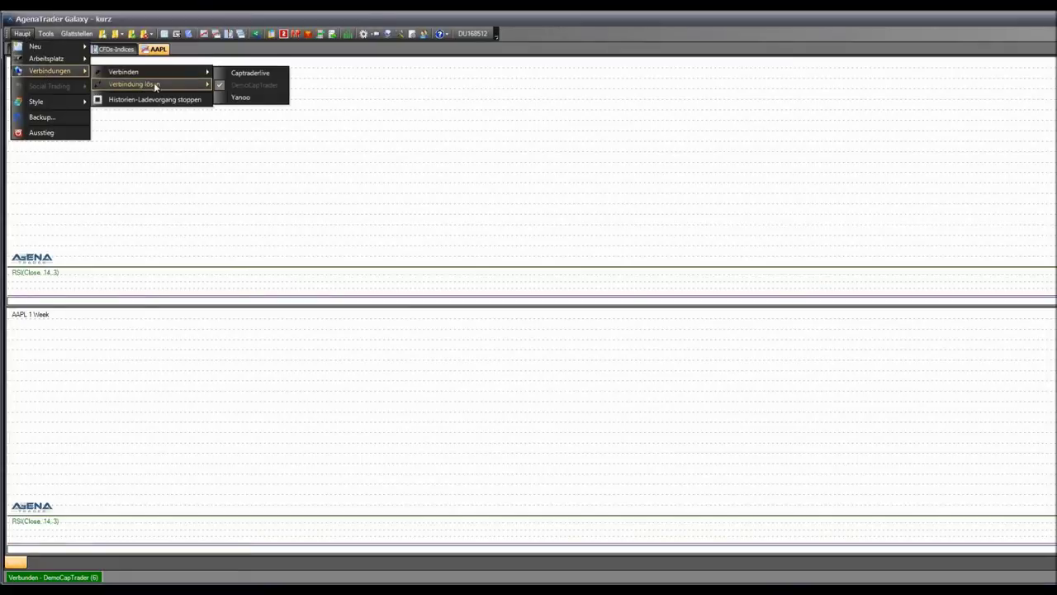
pyautogui.click(248, 97)
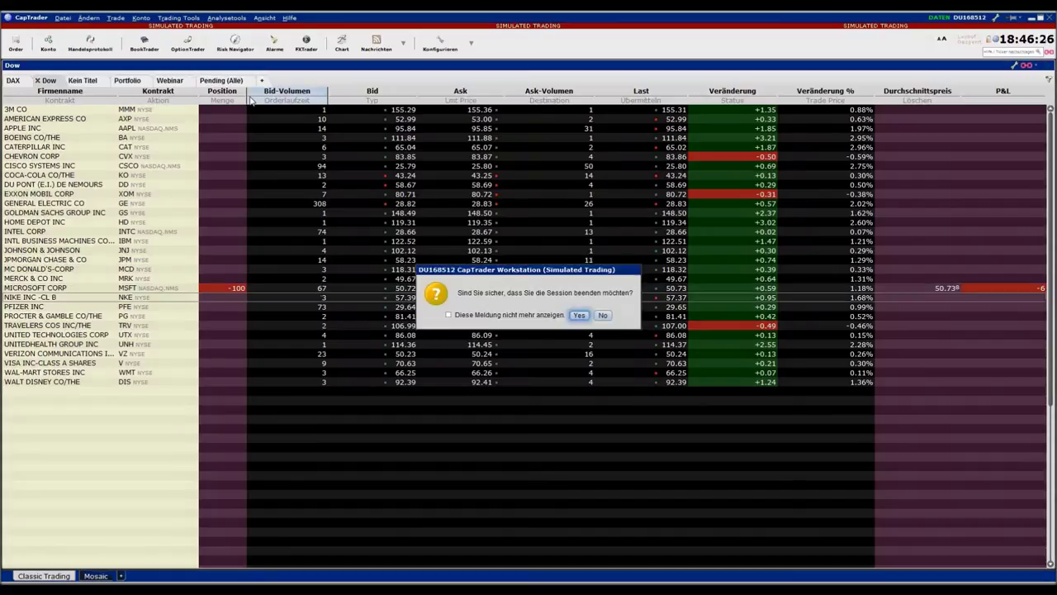
pyautogui.press('Return')
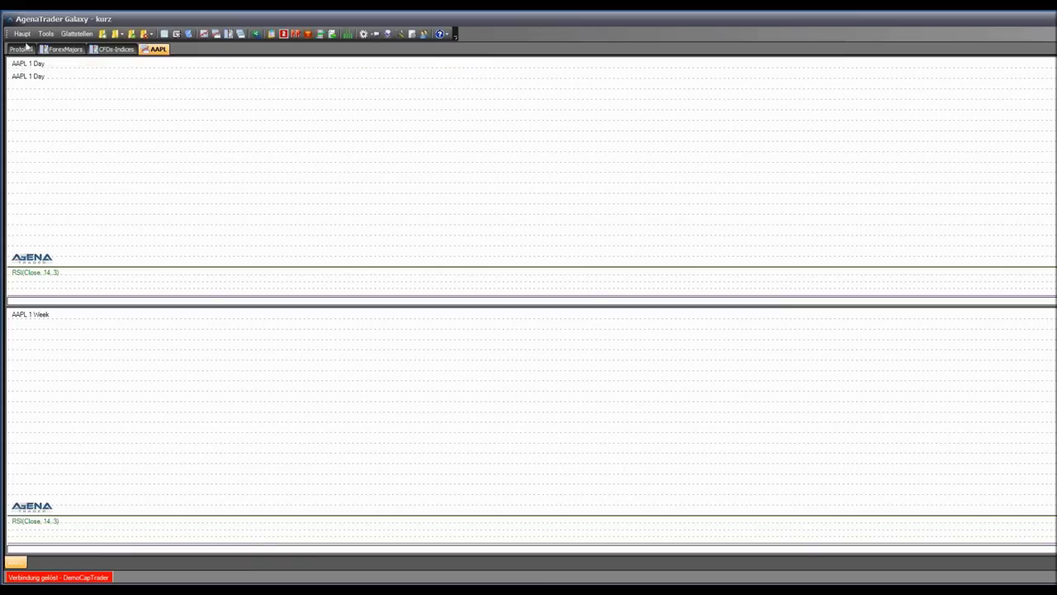
# Connect to the Yahoo data feed from Haupt > Verbindungen > Verbinden
pyautogui.click(22, 33)
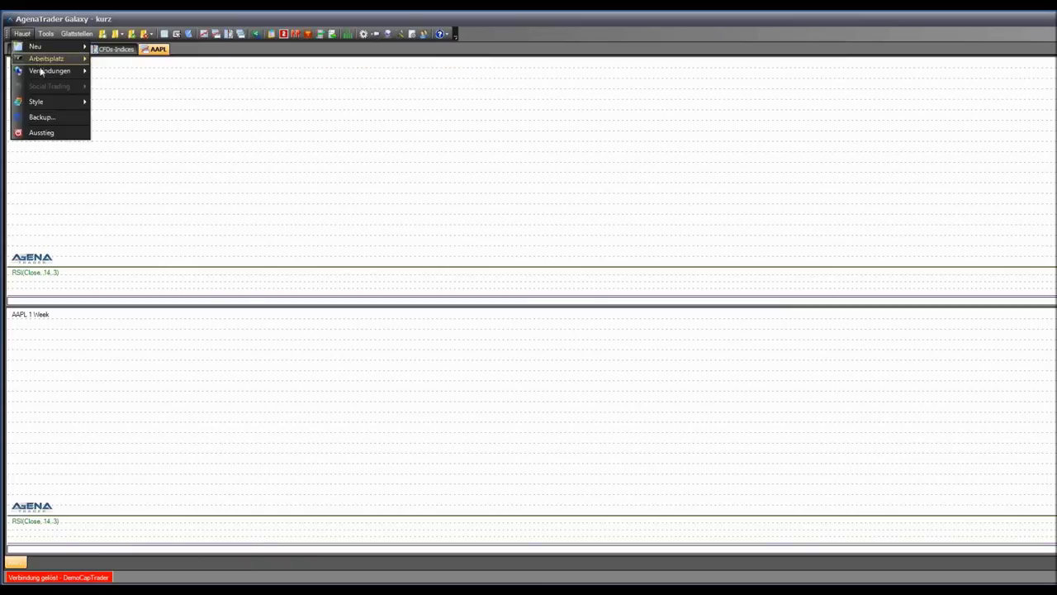
pyautogui.moveTo(50, 71)
pyautogui.moveTo(142, 72)
pyautogui.click(239, 97)
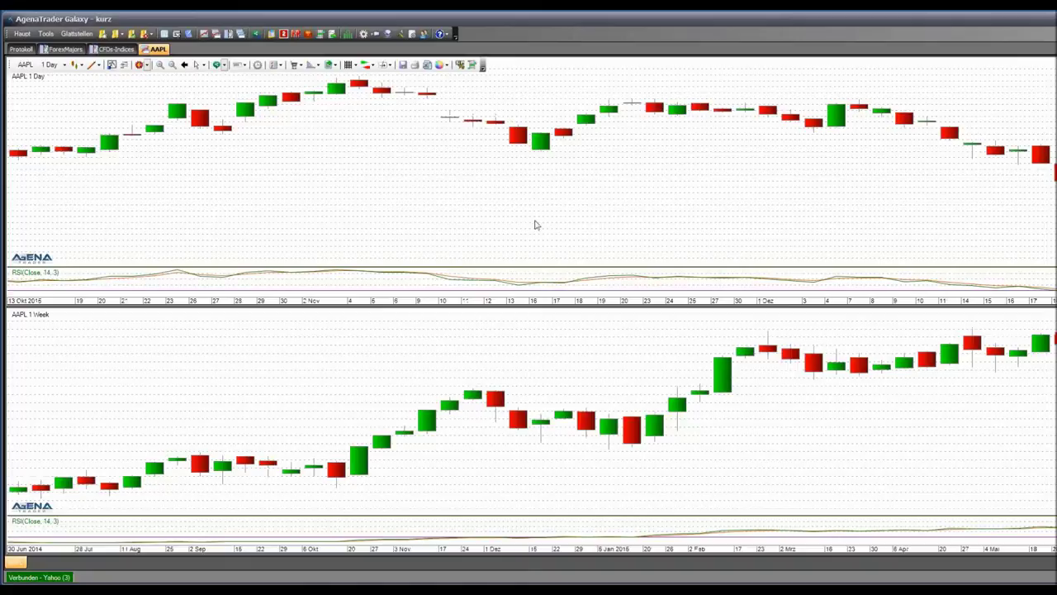
# Set the AAPL chart group's container style to Horizontal via Einstellungen > ChartGruppe
pyautogui.rightClick(477, 215)
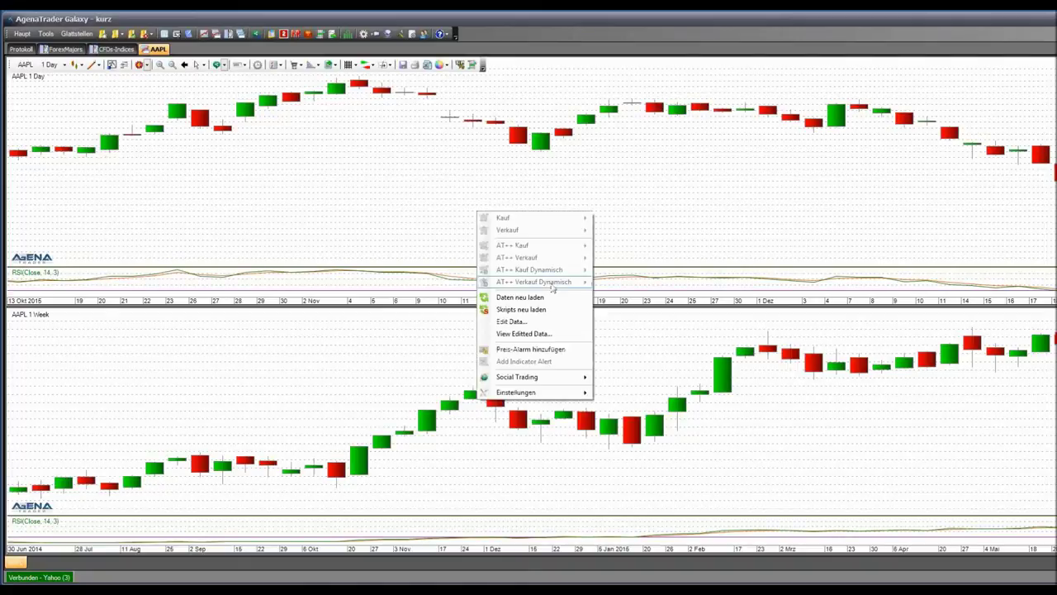
pyautogui.moveTo(570, 394)
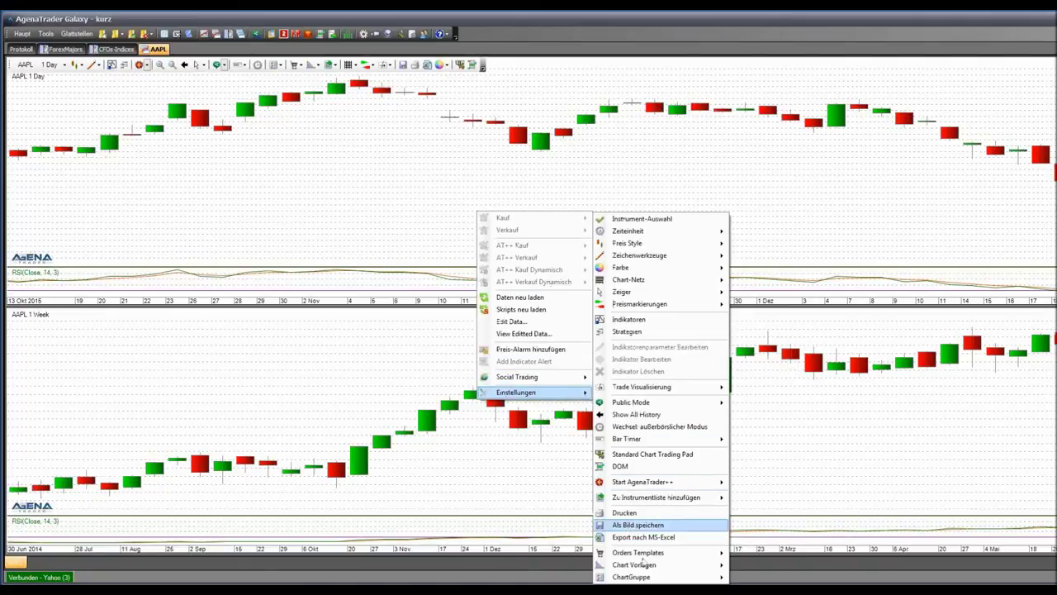
pyautogui.moveTo(655, 578)
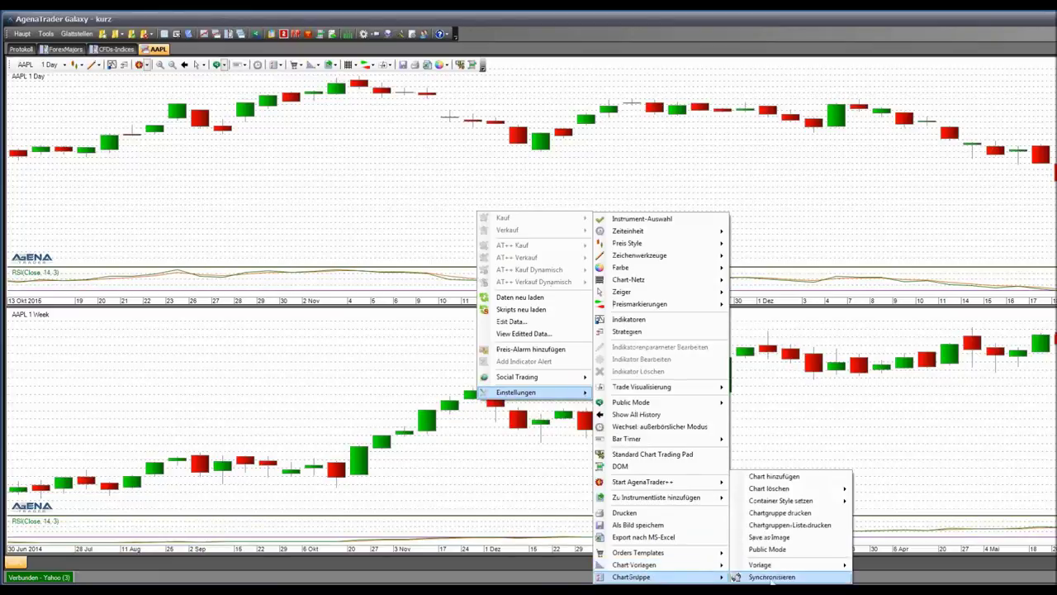
pyautogui.moveTo(799, 572)
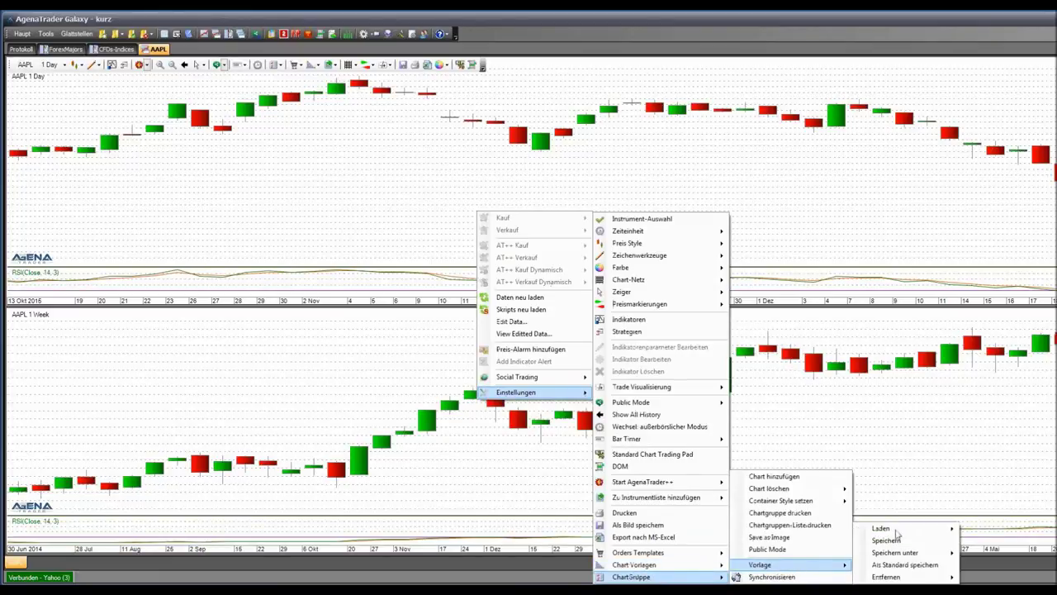
pyautogui.moveTo(943, 531)
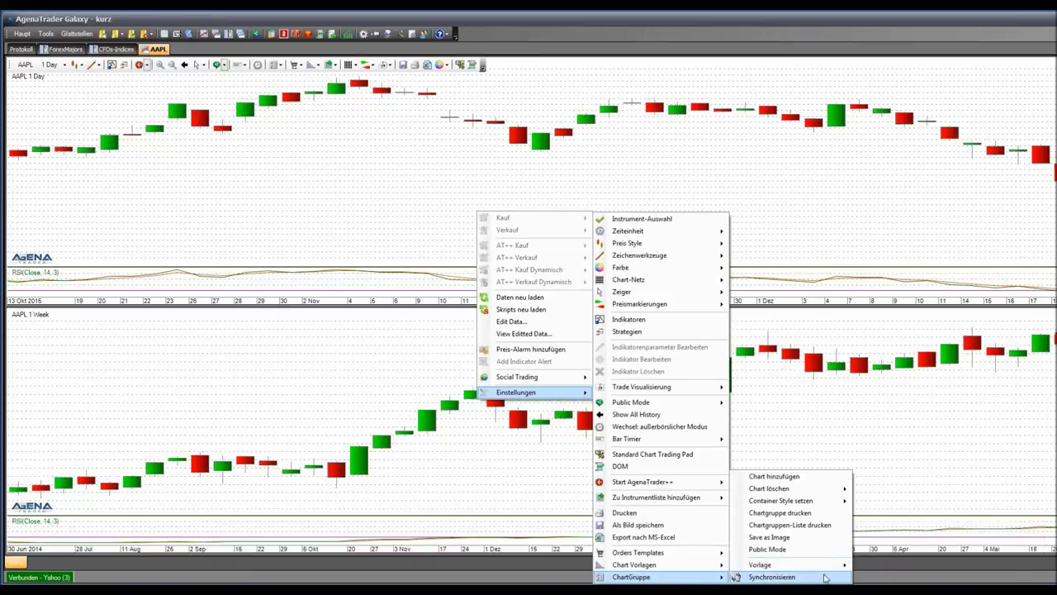
pyautogui.moveTo(702, 568)
pyautogui.moveTo(806, 501)
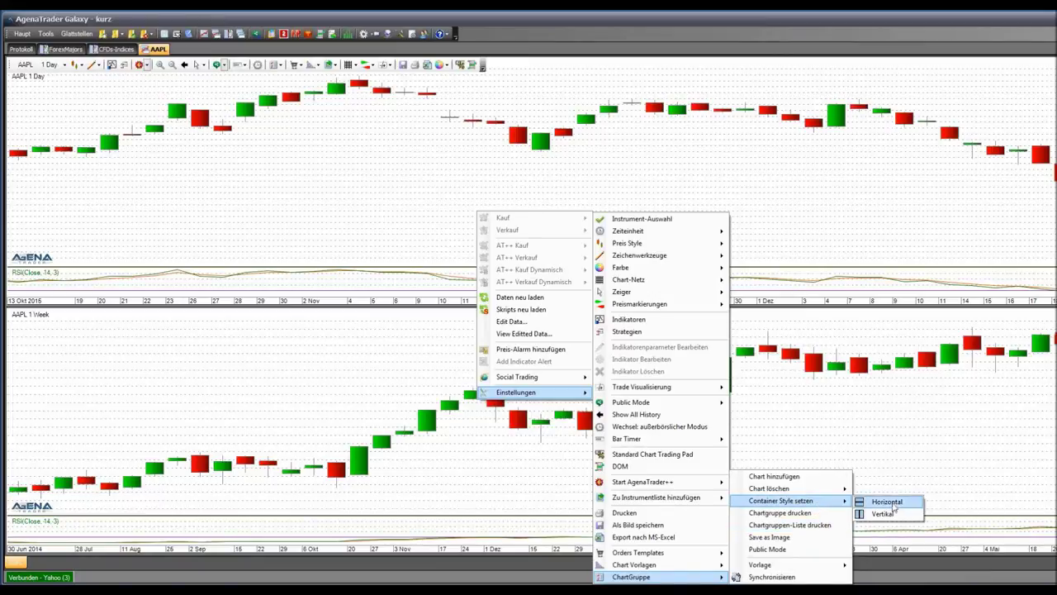
pyautogui.click(884, 512)
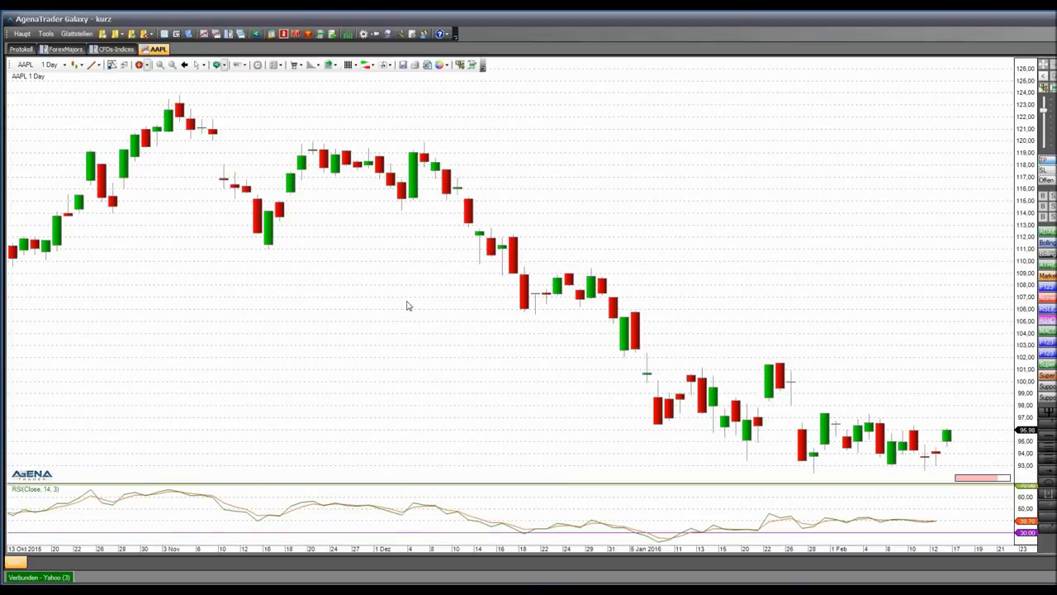
pyautogui.scroll(-8, 400, 295)
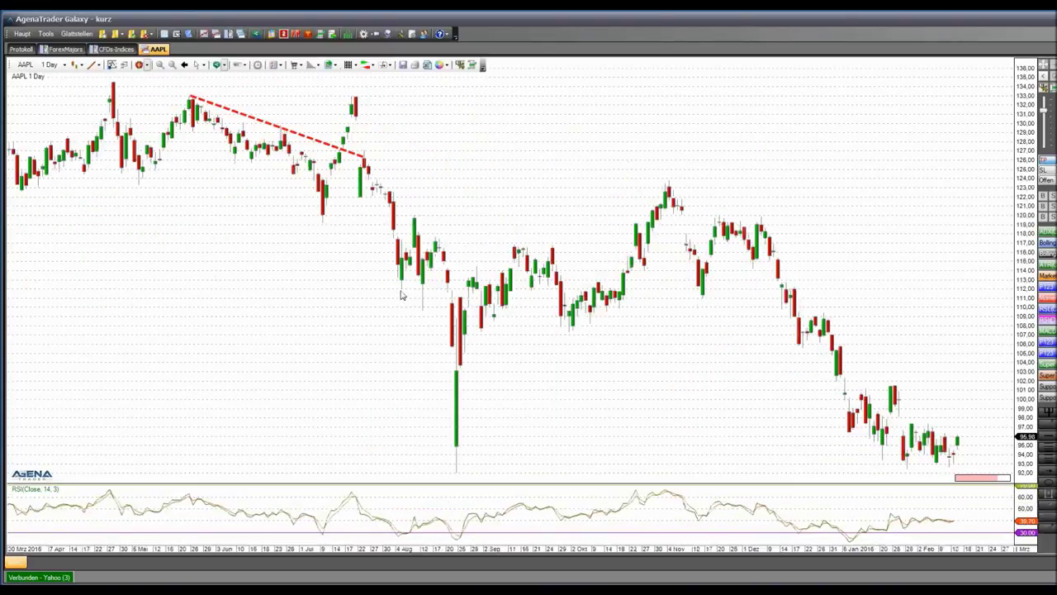
pyautogui.scroll(3, 401, 295)
pyautogui.scroll(3, 698, 301)
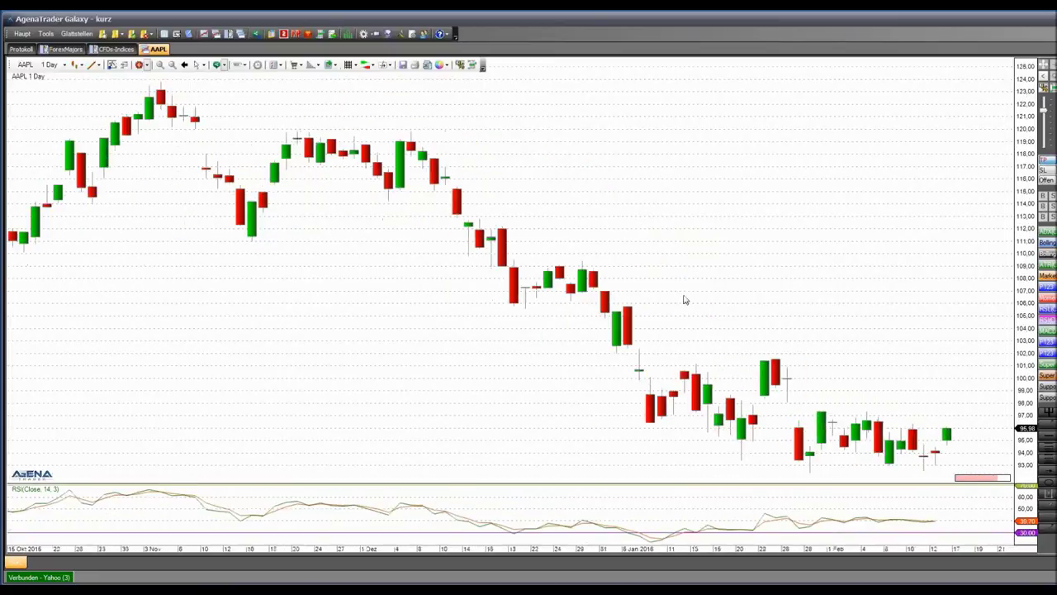
pyautogui.scroll(-3, 683, 301)
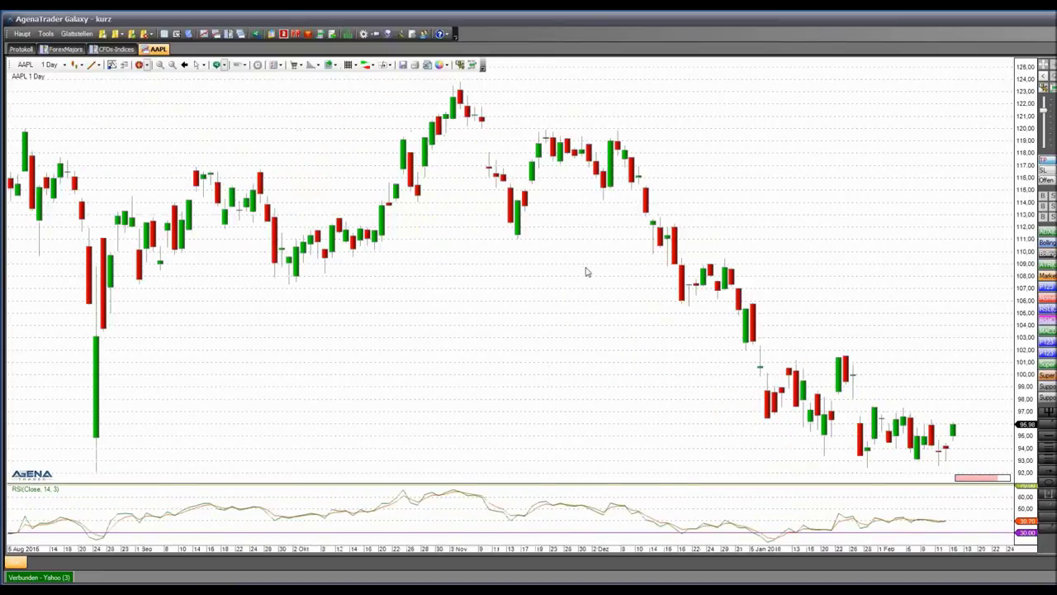
pyautogui.rightClick(761, 222)
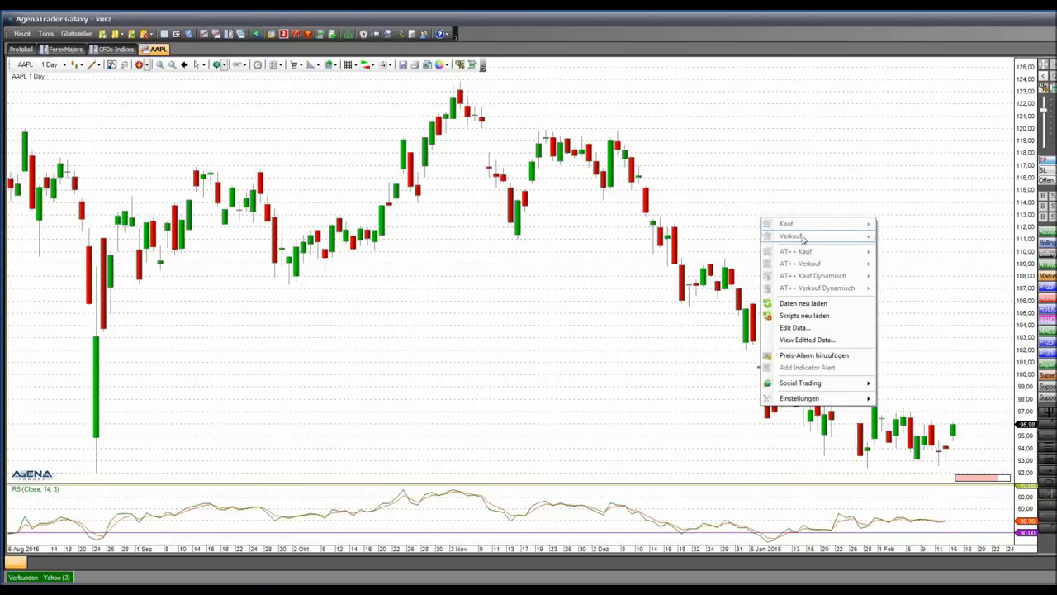
pyautogui.click(353, 260)
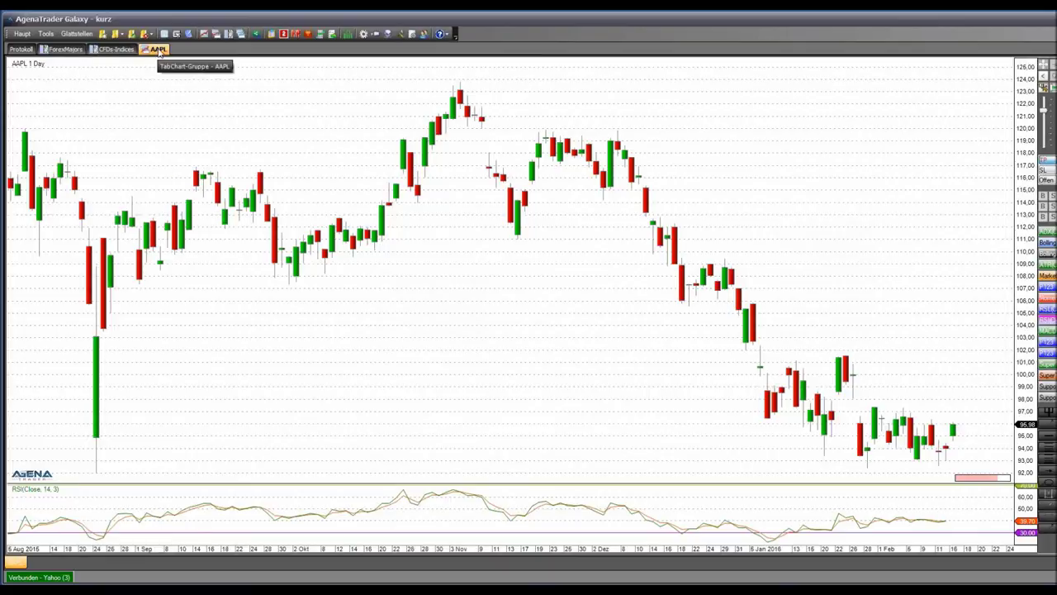
# Create a DAX30 list-chart group with 1 Day and 1 Week timeframes and the Perf template
pyautogui.click(229, 36)
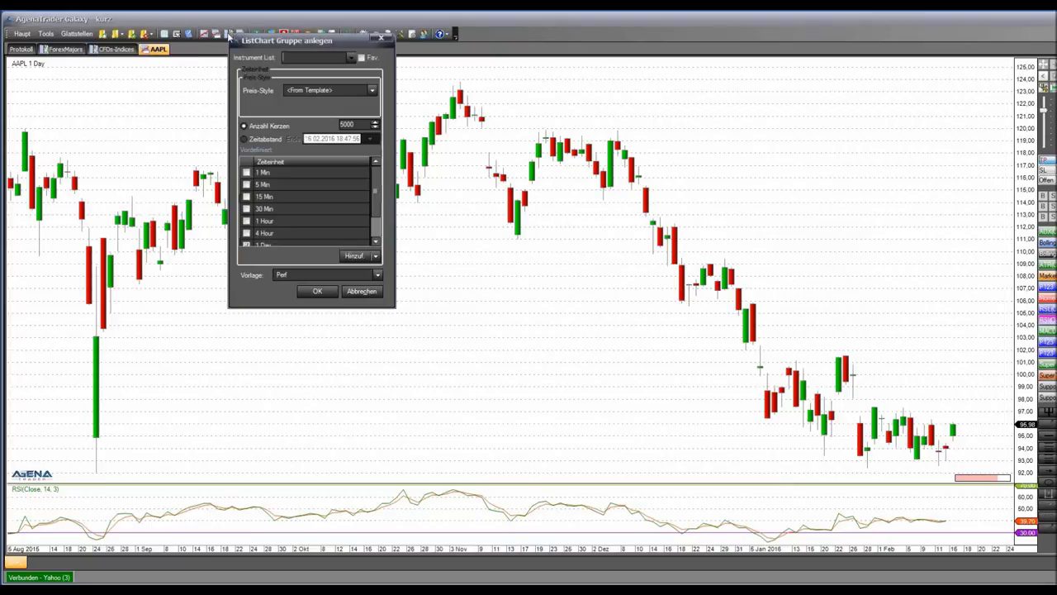
pyautogui.click(351, 57)
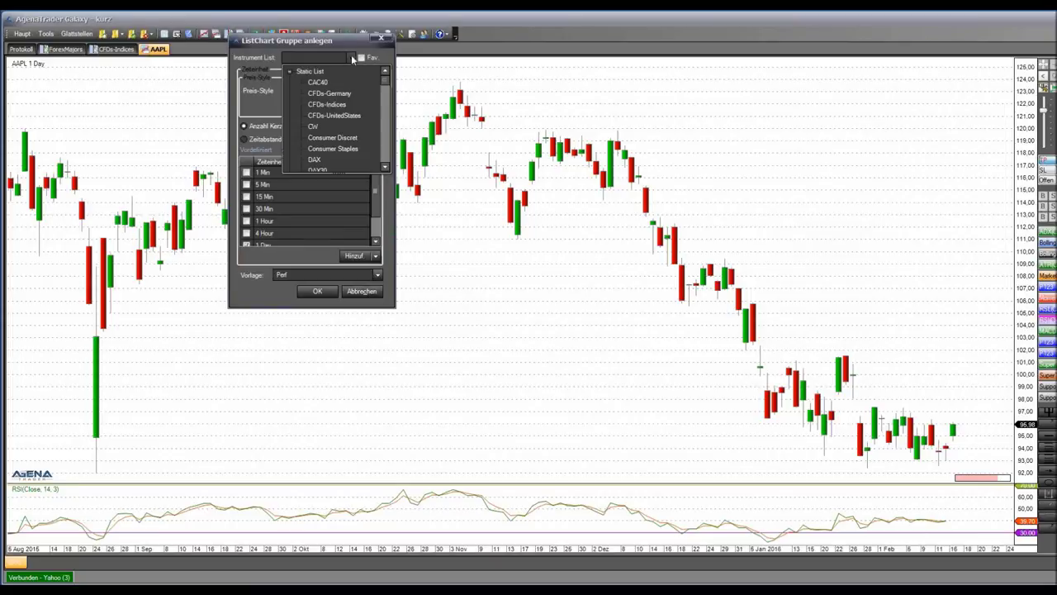
pyautogui.click(385, 168)
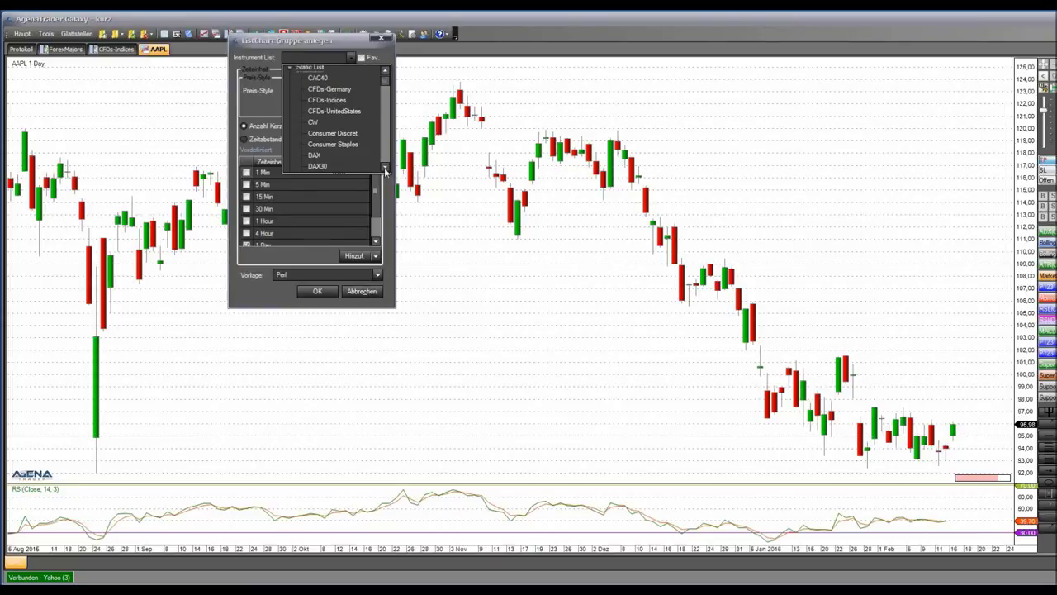
pyautogui.click(385, 168)
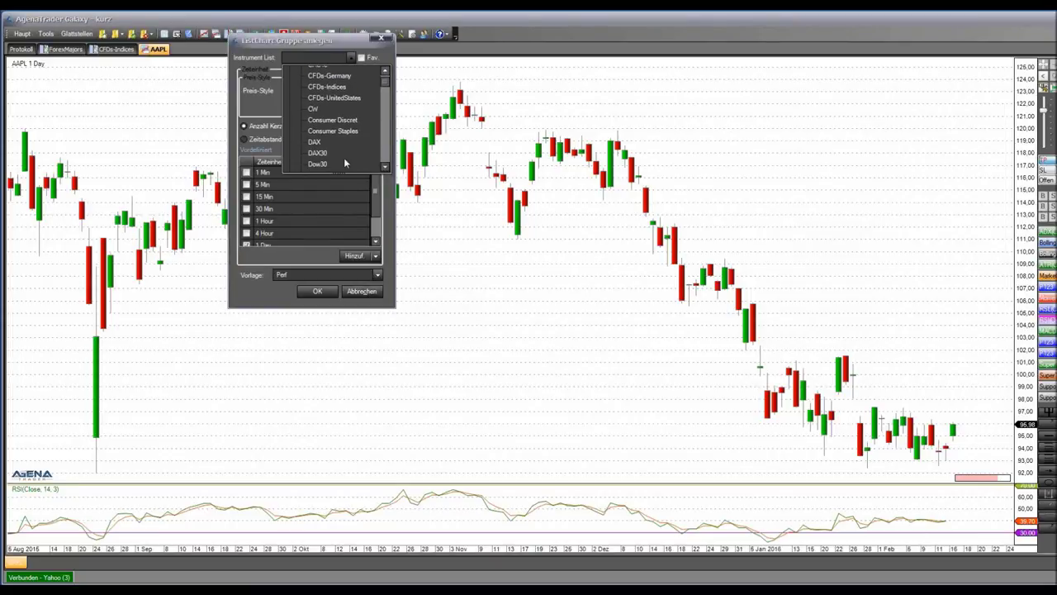
pyautogui.click(340, 155)
pyautogui.click(374, 202)
pyautogui.click(246, 222)
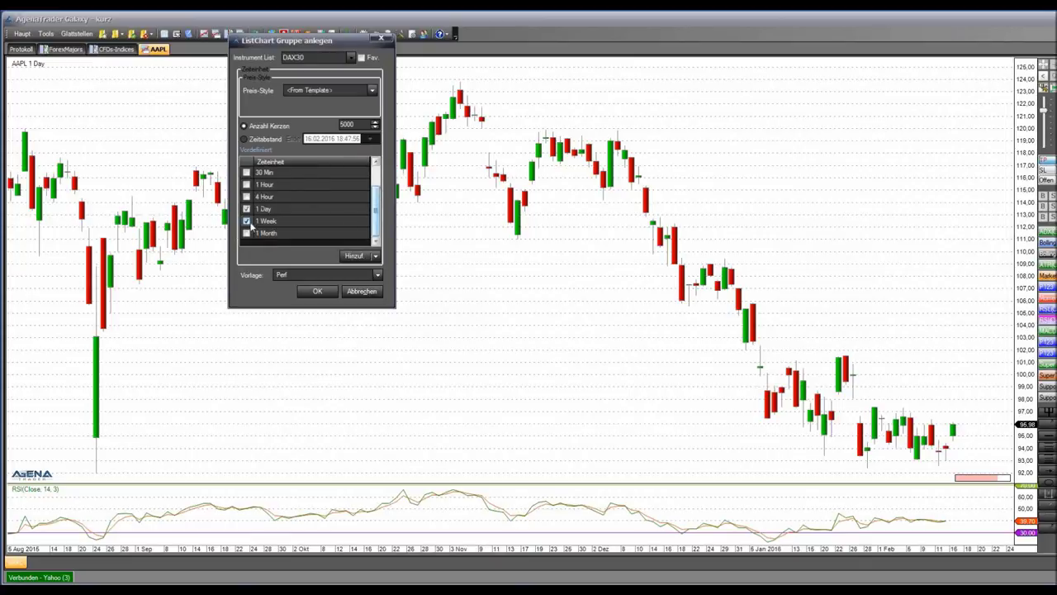
pyautogui.click(377, 276)
pyautogui.click(377, 276)
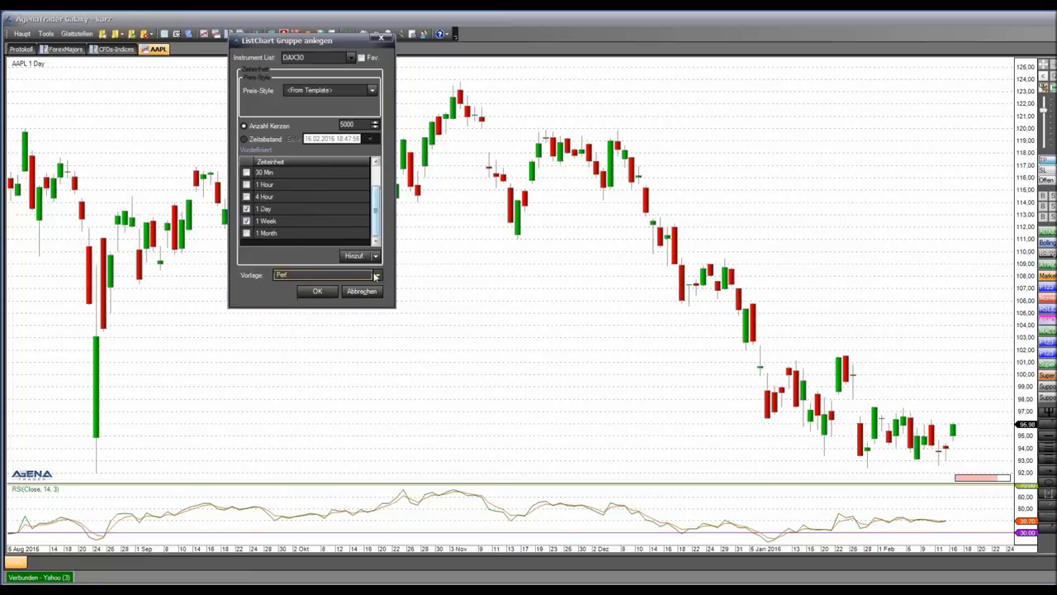
pyautogui.click(322, 297)
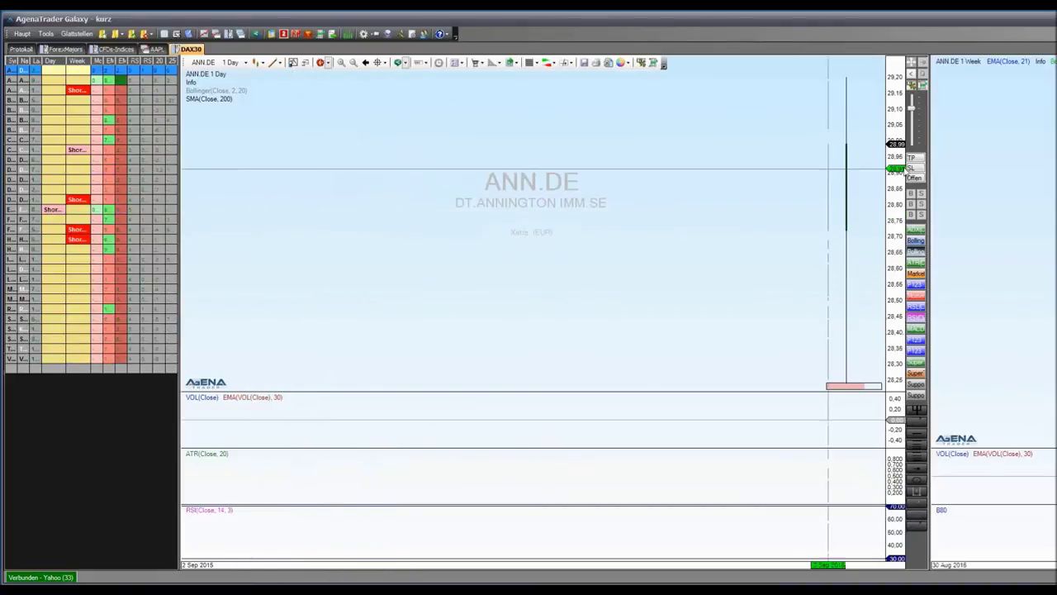
# Collapse the second chart, step the chart to ADS.DE, and widen the DAX30 list to show all columns
pyautogui.moveTo(961, 155); pyautogui.dragTo(1055, 156)
pyautogui.press('Down')
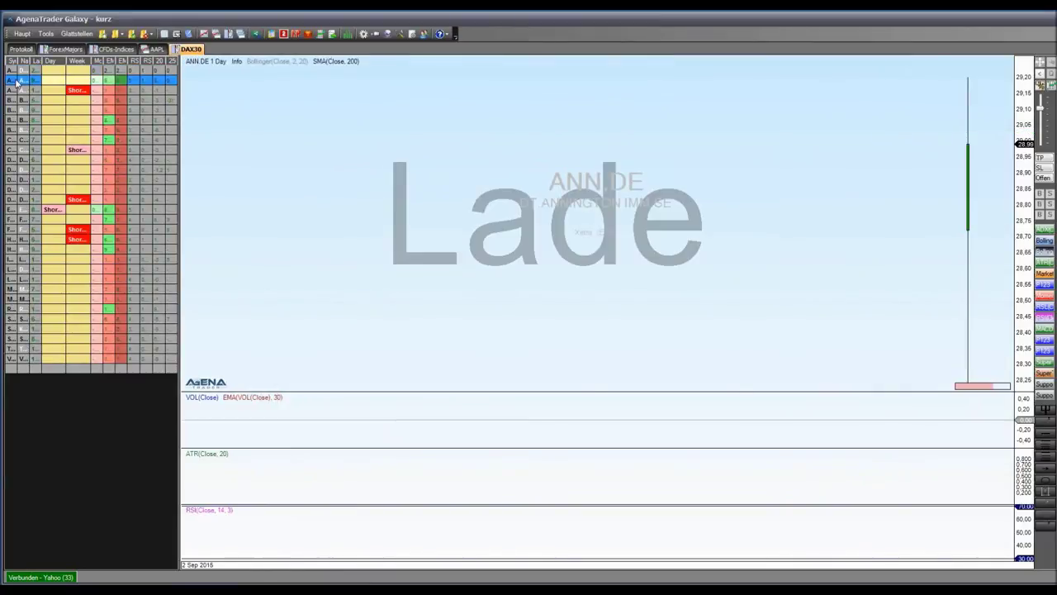
pyautogui.moveTo(174, 97); pyautogui.dragTo(292, 98)
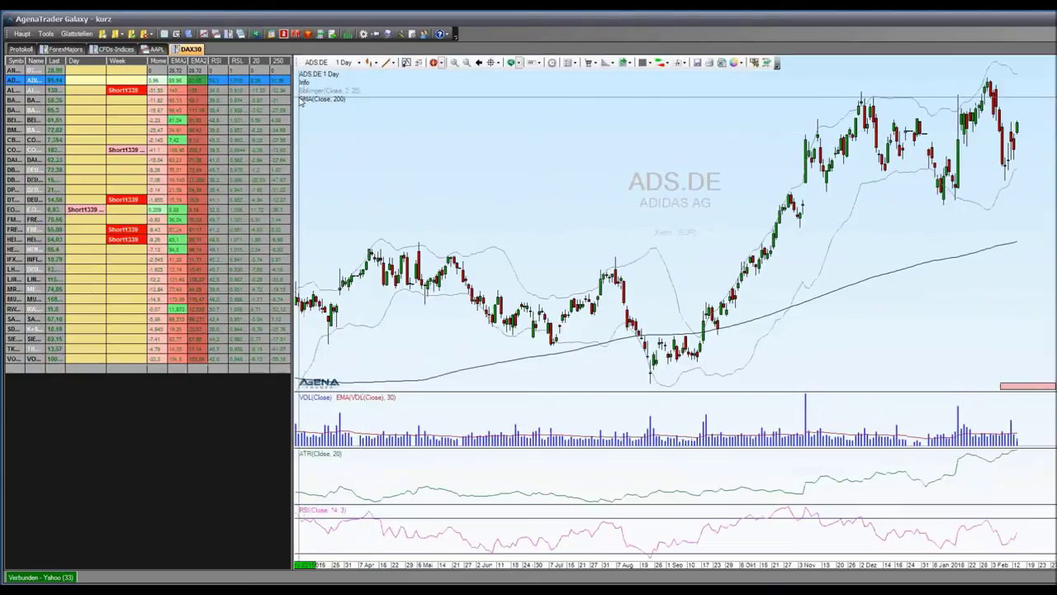
# Remove the 20 and 250 columns via Spalten bearbeiten and widen the Last column
pyautogui.rightClick(258, 62)
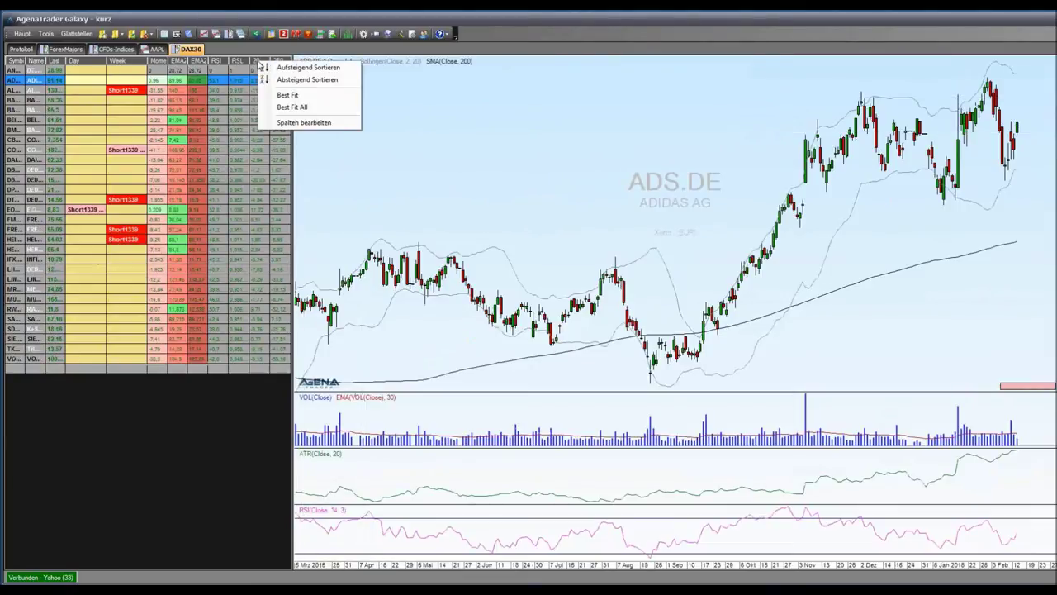
pyautogui.click(307, 123)
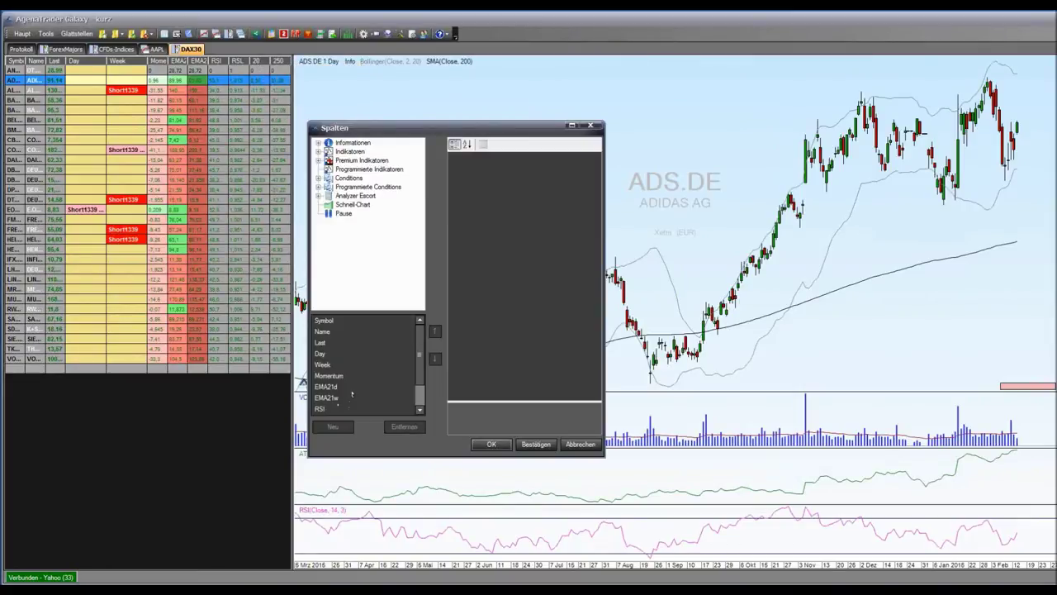
pyautogui.scroll(-3, 402, 380)
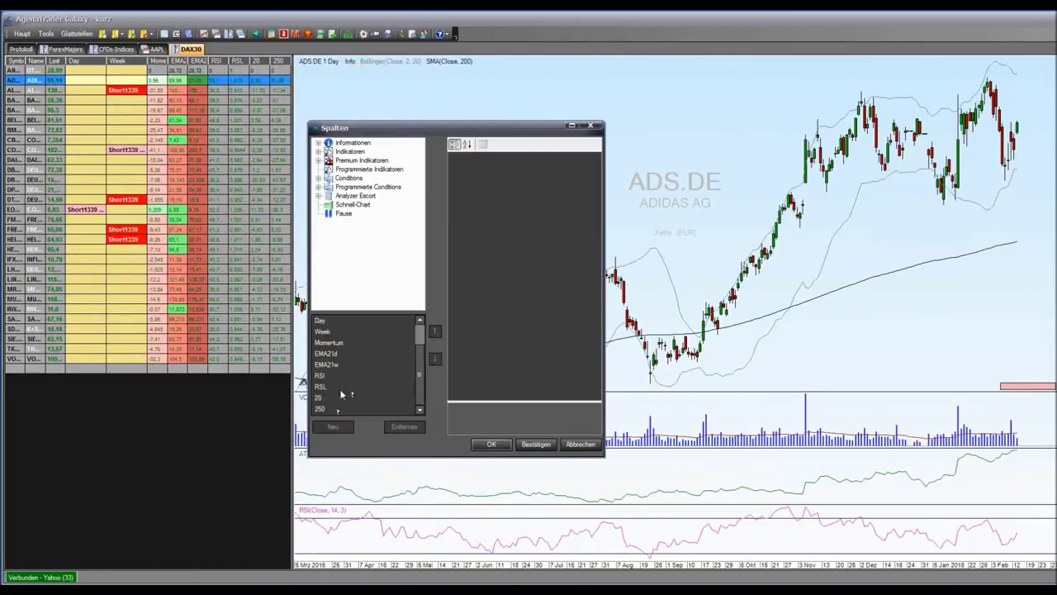
pyautogui.click(330, 397)
pyautogui.click(406, 427)
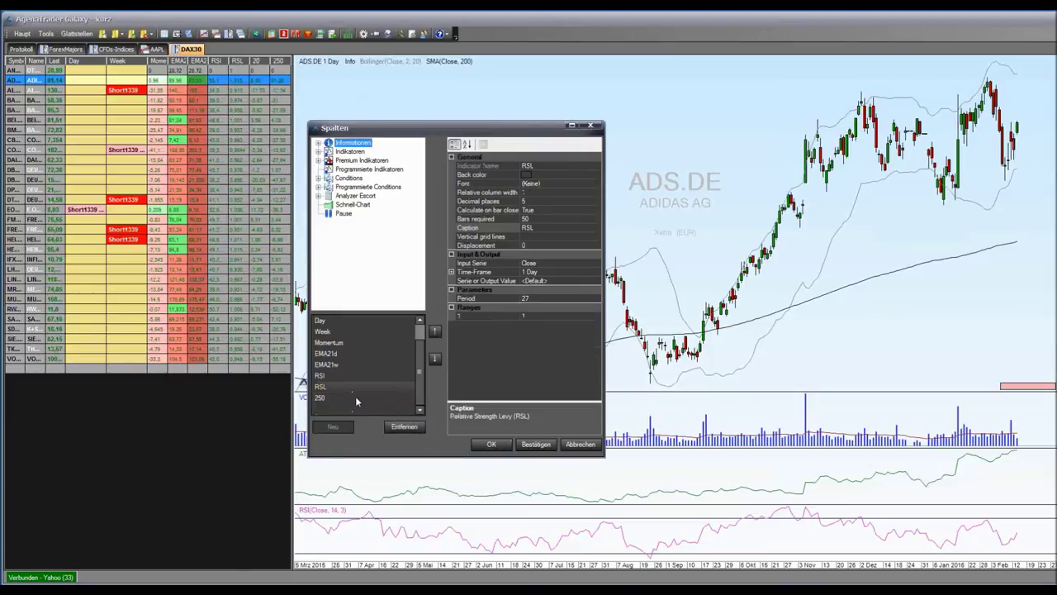
pyautogui.click(404, 427)
pyautogui.click(532, 445)
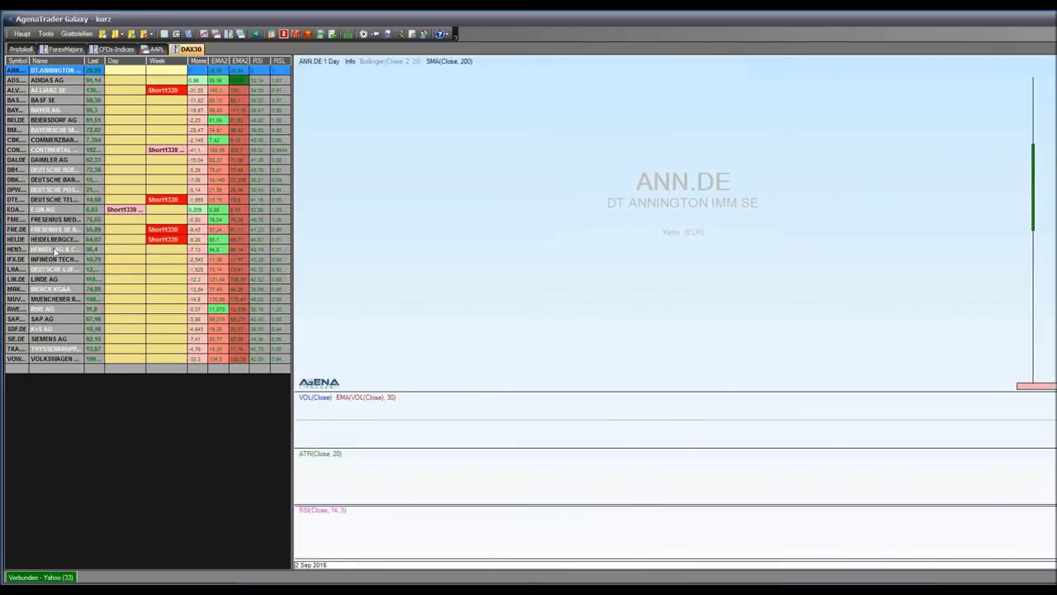
pyautogui.moveTo(104, 61); pyautogui.dragTo(115, 61)
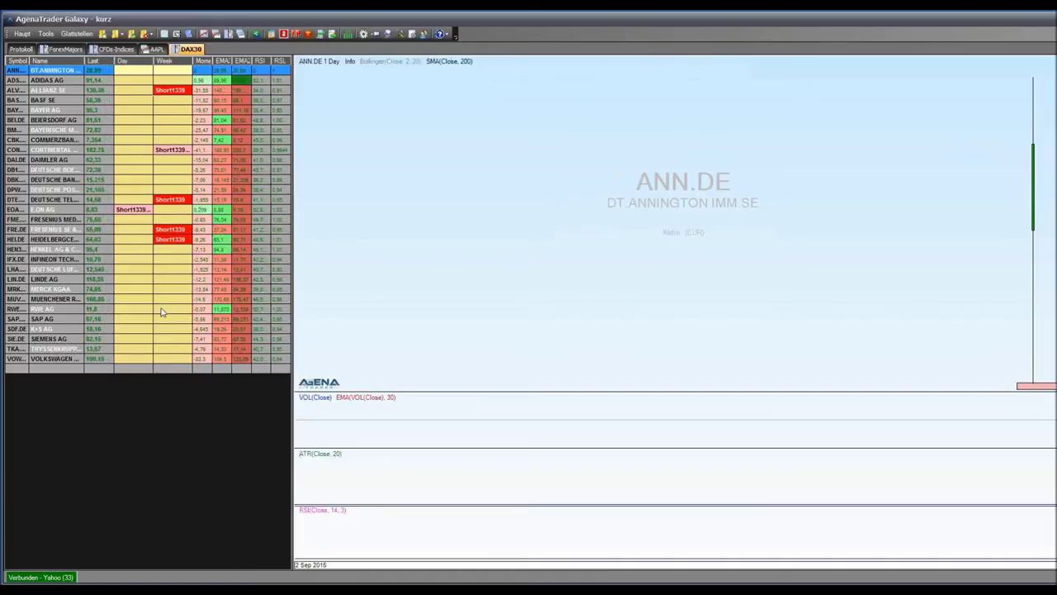
# Step through the ALLIANZ SE, DEUTSCHE TELEKOM, FRE.DE and HEI.DE charts in turn
pyautogui.click(50, 90)
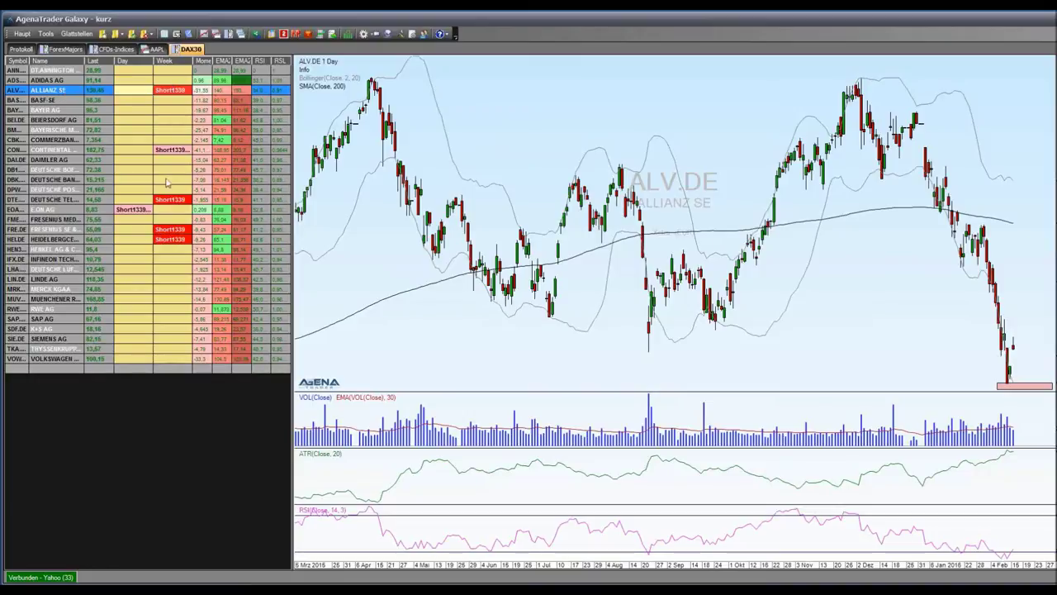
pyautogui.click(66, 203)
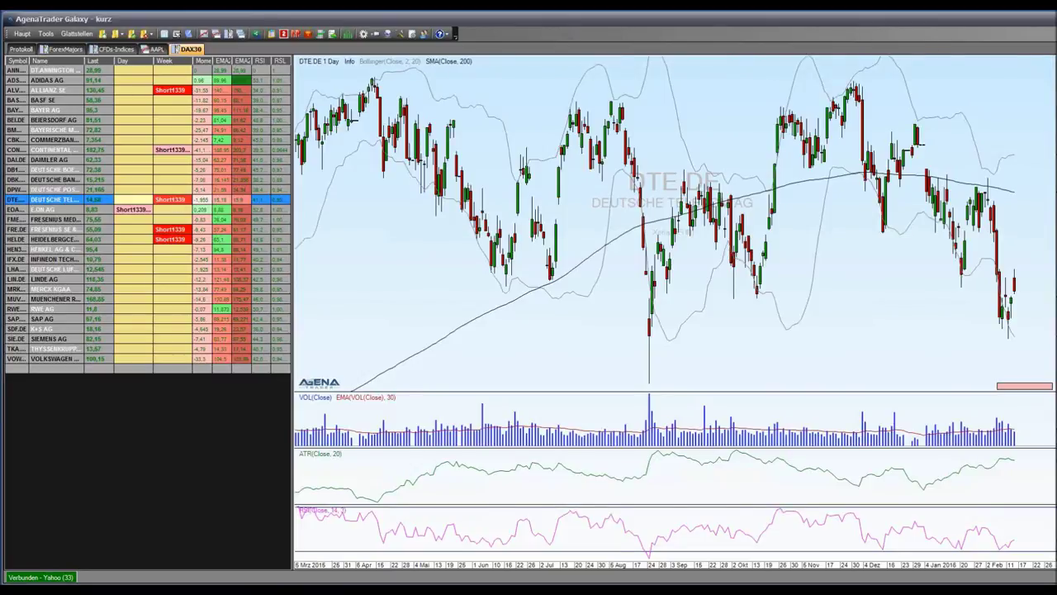
pyautogui.scroll(2, 679, 207)
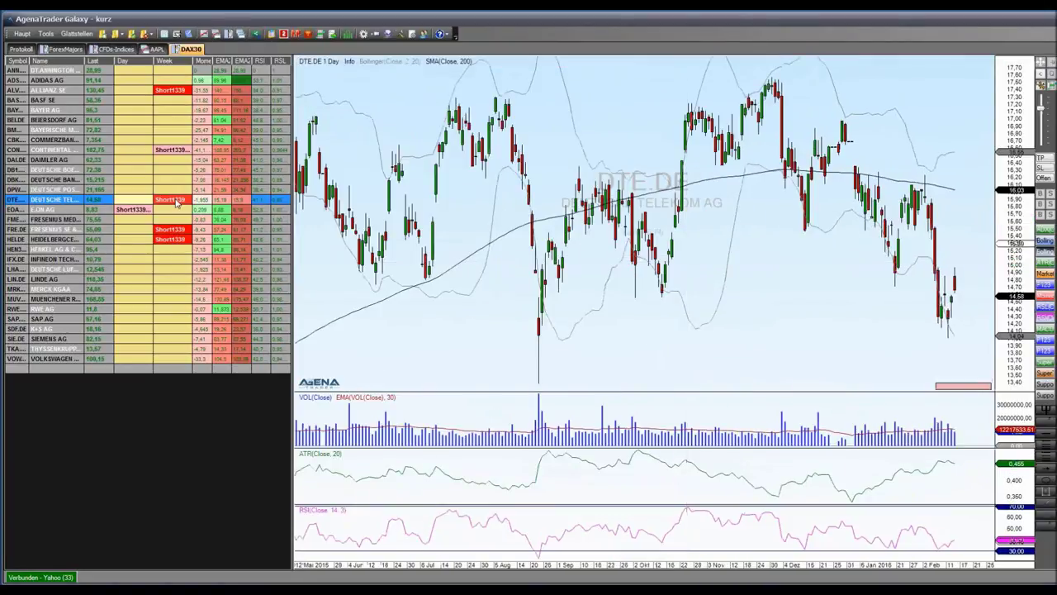
pyautogui.click(33, 232)
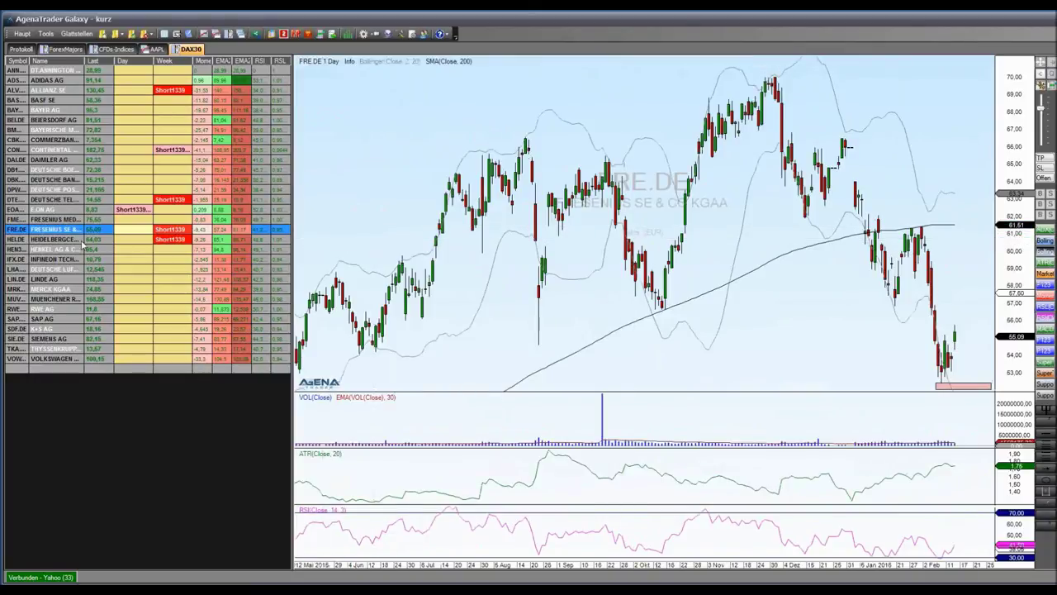
pyautogui.click(25, 240)
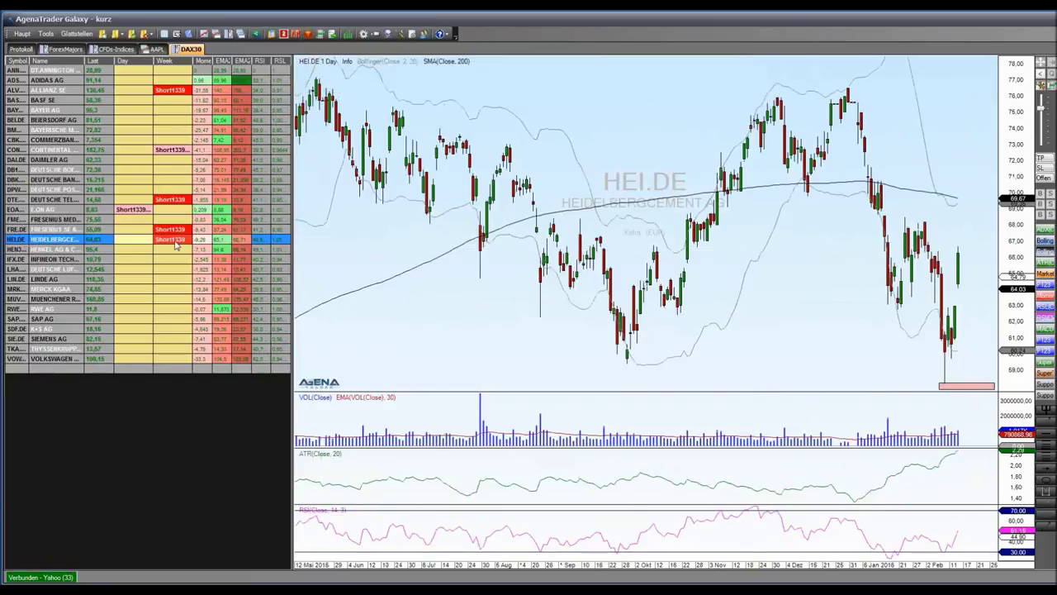
pyautogui.click(356, 63)
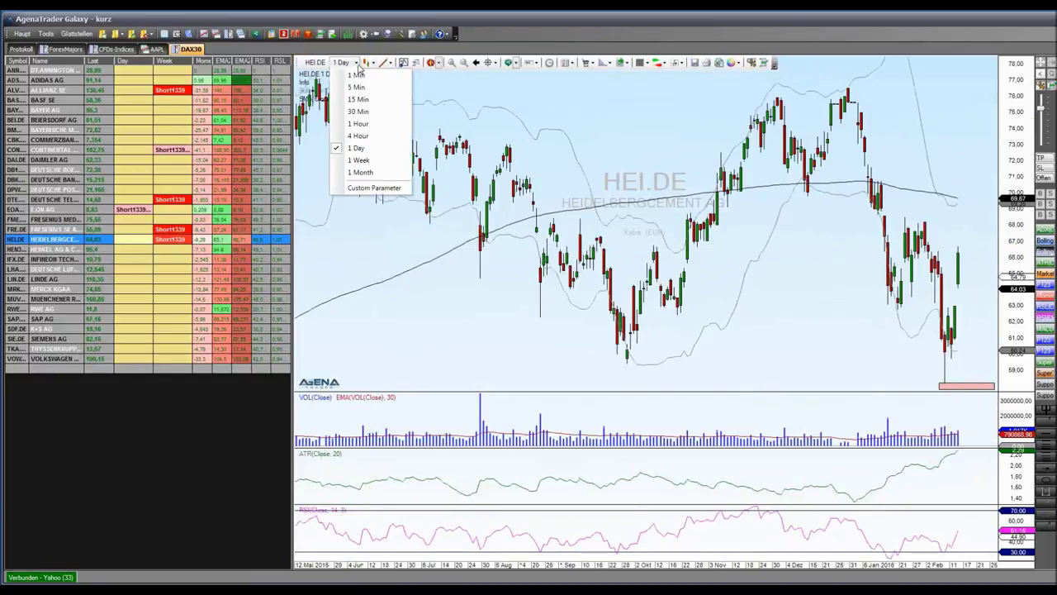
pyautogui.click(359, 160)
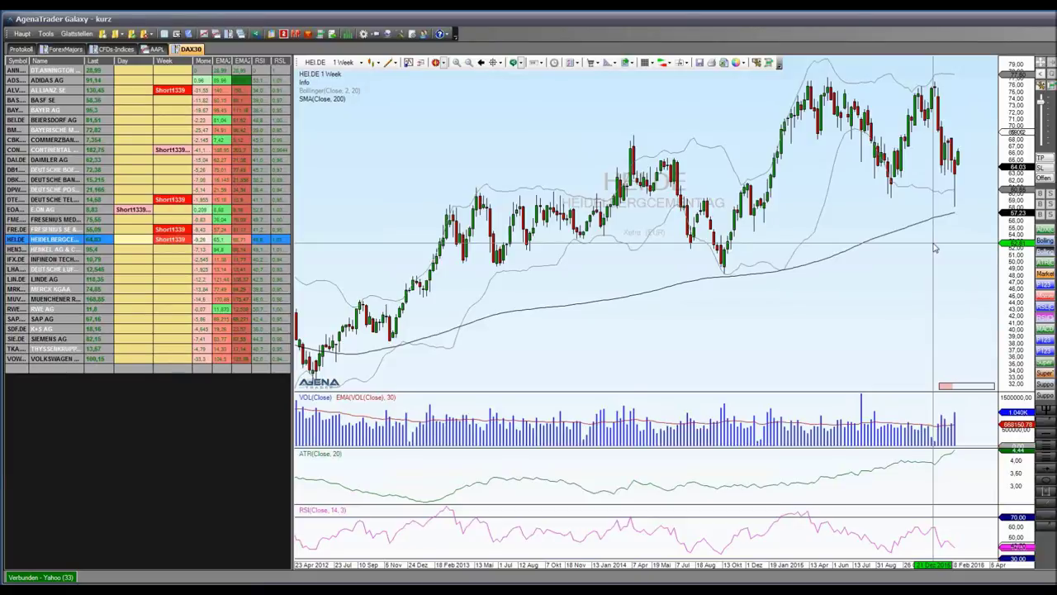
pyautogui.scroll(2, 850, 287)
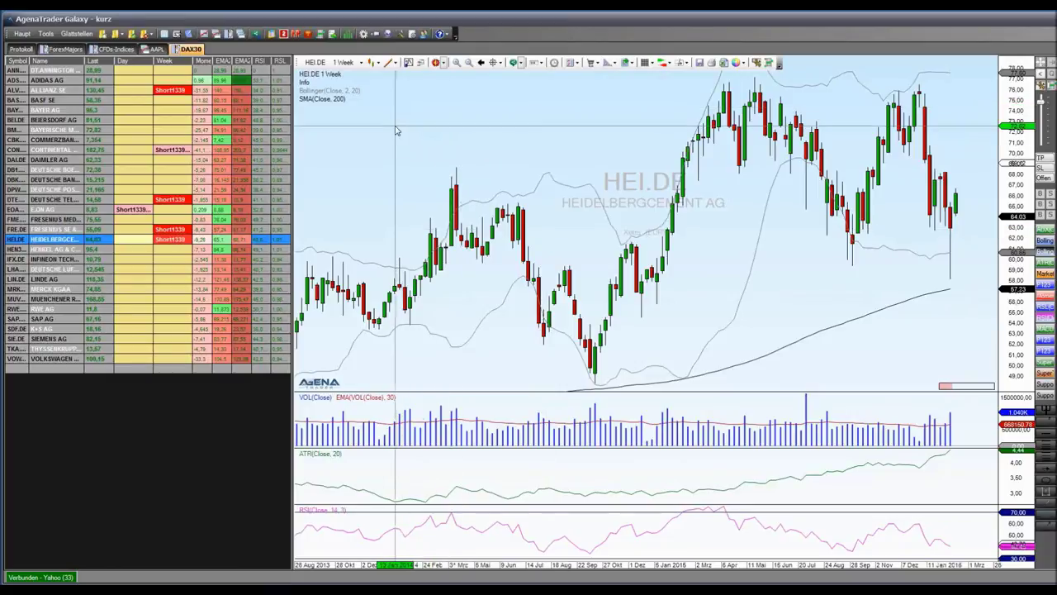
pyautogui.click(360, 63)
pyautogui.click(372, 148)
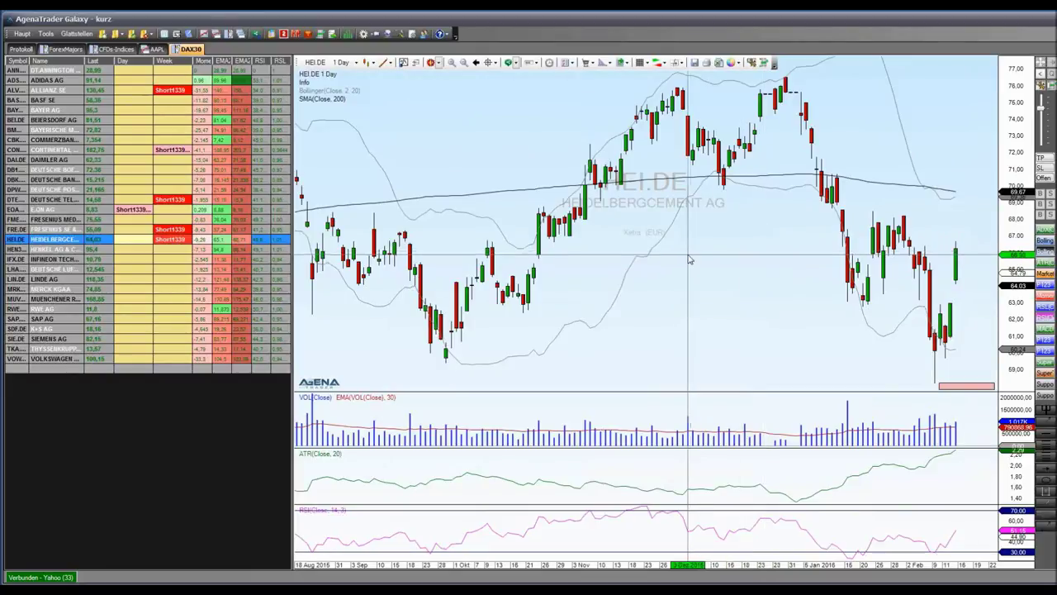
pyautogui.moveTo(555, 213)
pyautogui.scroll(-5, 578, 233)
pyautogui.scroll(2, 579, 235)
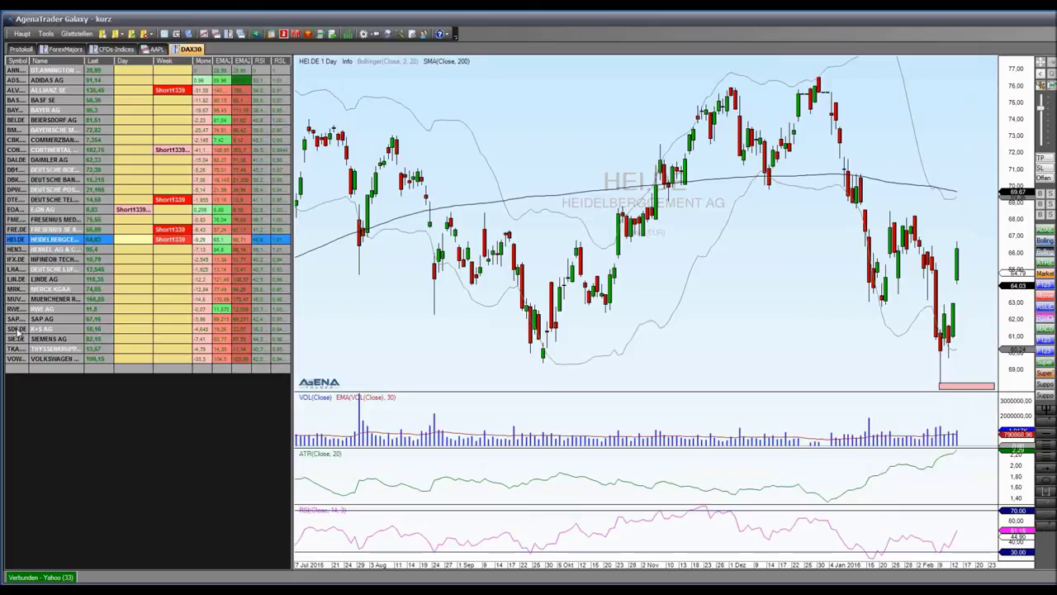
# Add Apple Inc. (AAPL) in the empty row below VOLKSWAGEN
pyautogui.moveTo(426, 198)
pyautogui.click(20, 372)
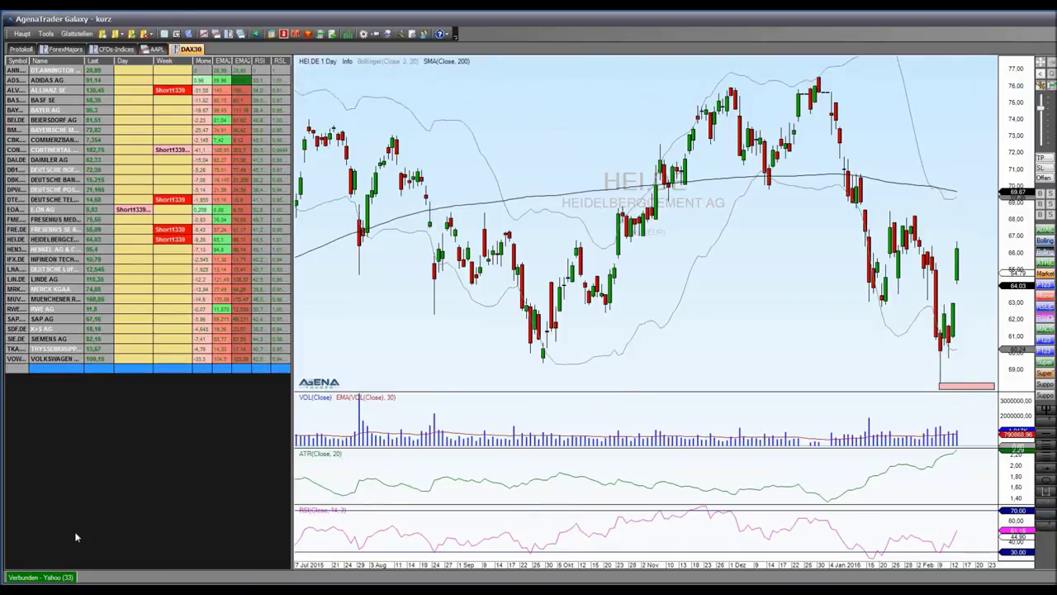
pyautogui.write('aapl')
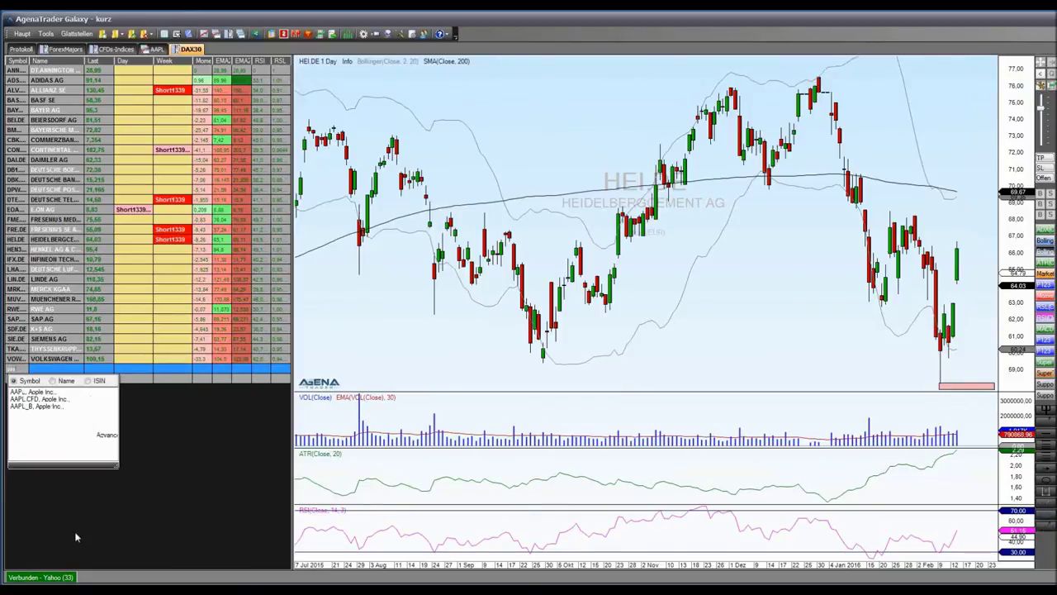
pyautogui.click(43, 393)
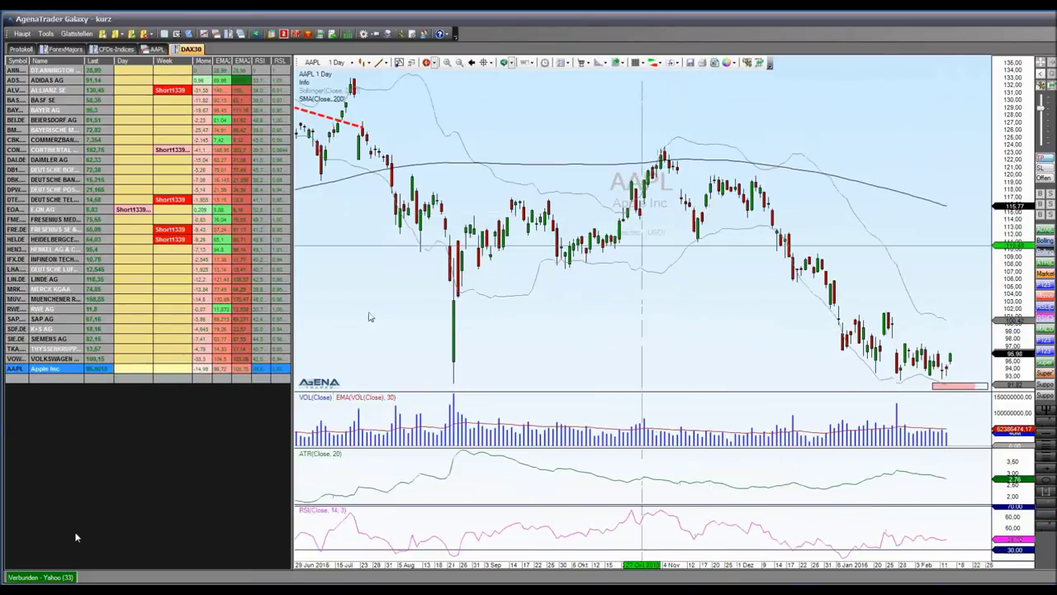
# Add Microsoft (MSFT) below AAPL by searching on the company name
pyautogui.click(20, 381)
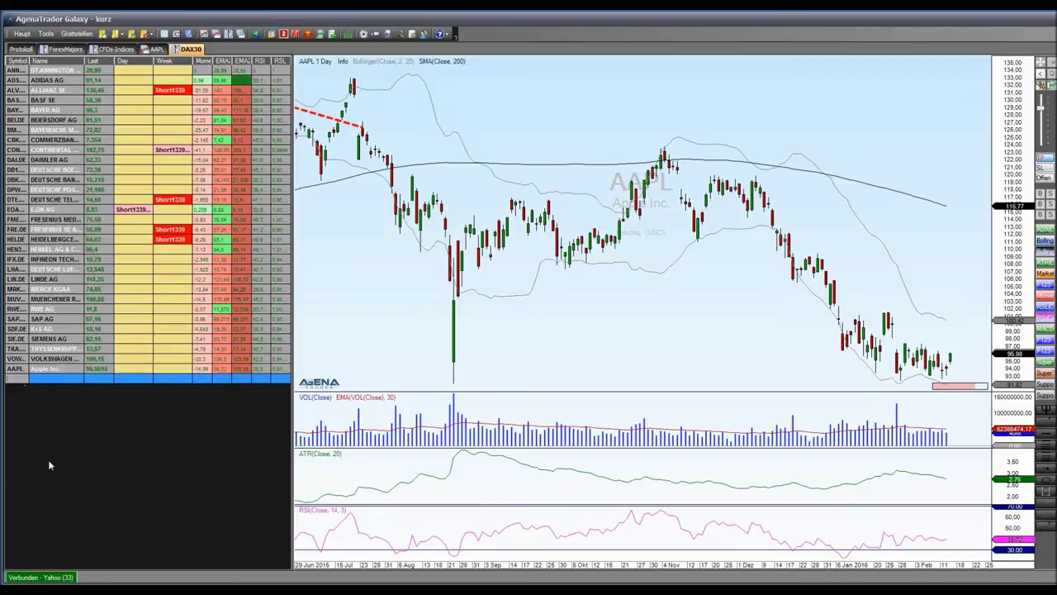
pyautogui.write('mi')
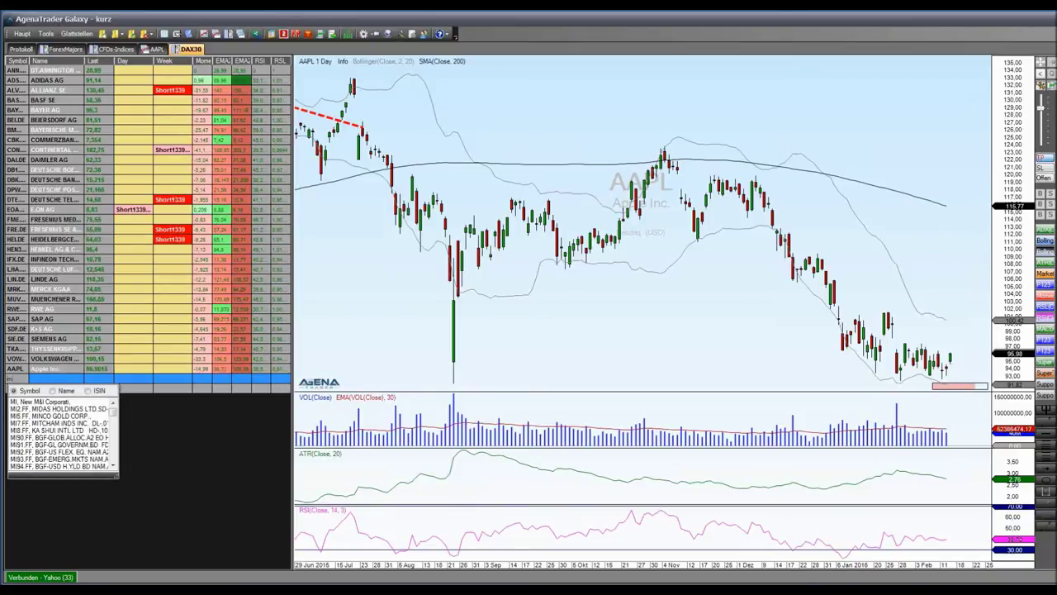
pyautogui.write('cr')
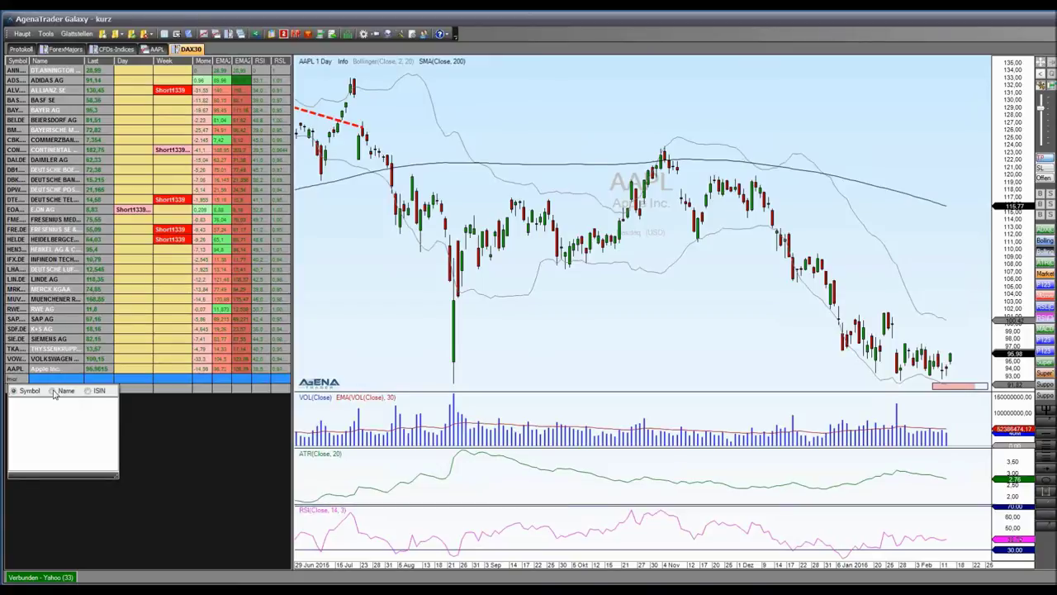
pyautogui.click(53, 391)
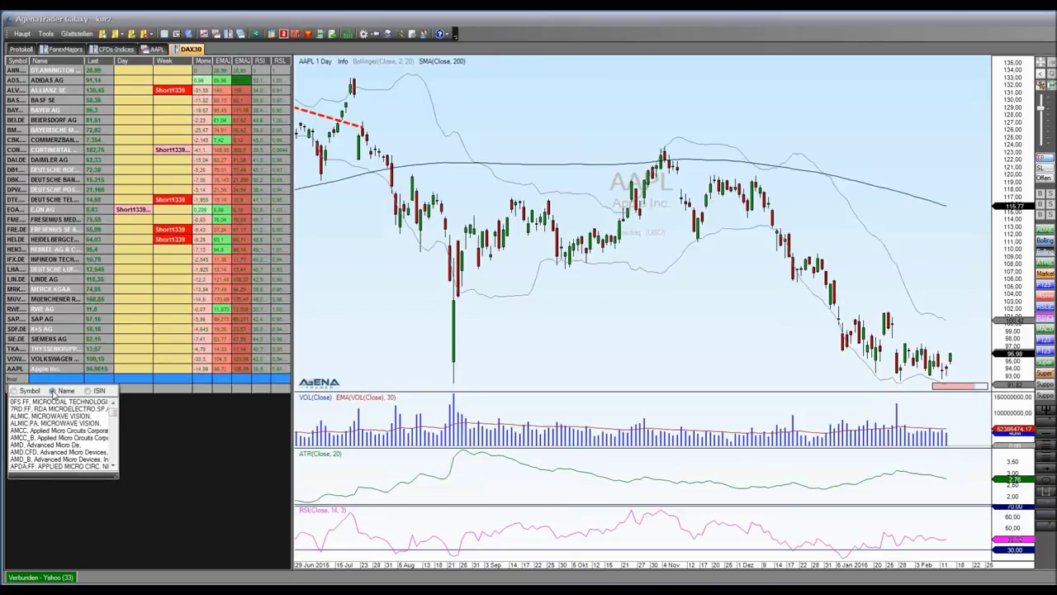
pyautogui.write('rosoft')
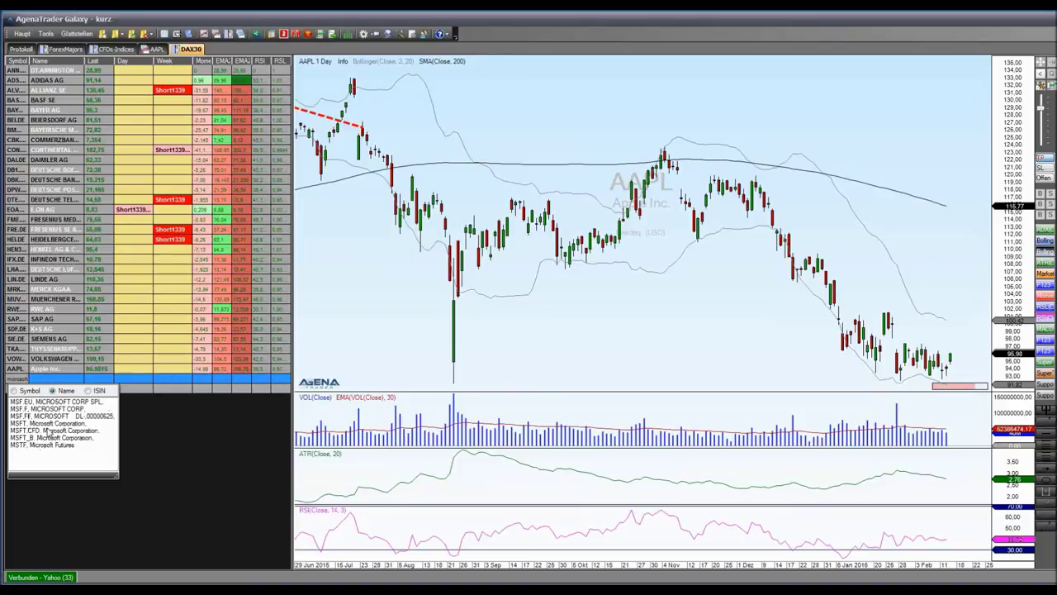
pyautogui.click(48, 423)
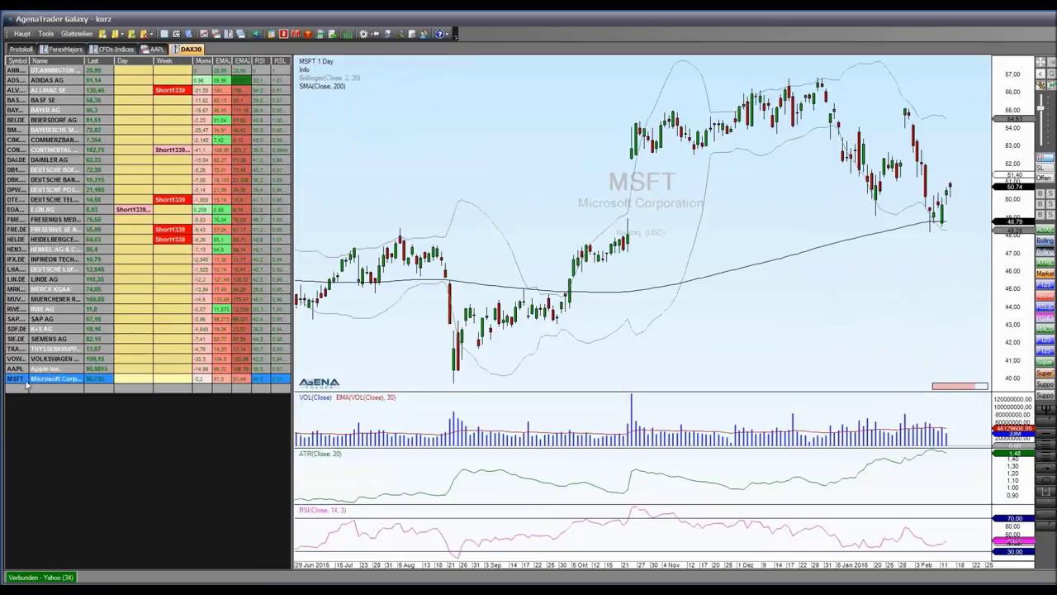
# Try ADX, Bollinger, ATR, Market Phases, Momentum and MACD indicators on the MSFT chart
pyautogui.moveTo(814, 325)
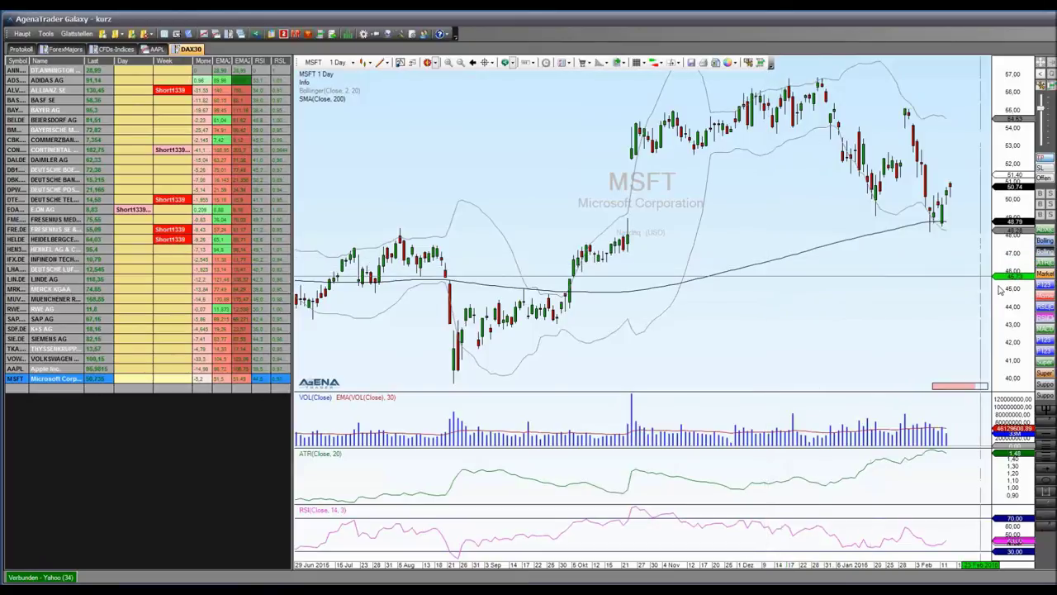
pyautogui.click(1046, 273)
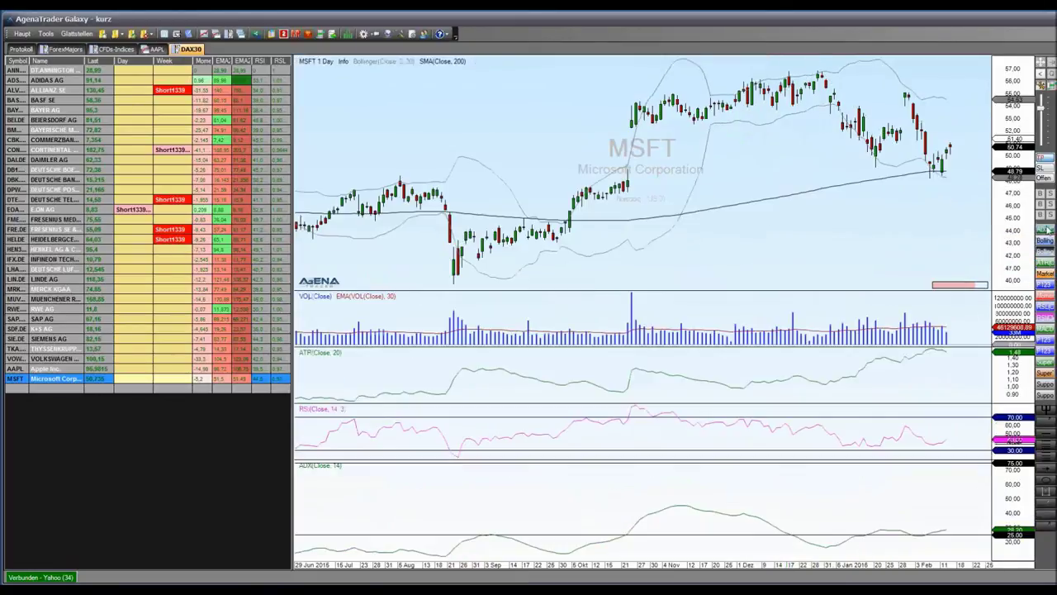
pyautogui.click(1045, 244)
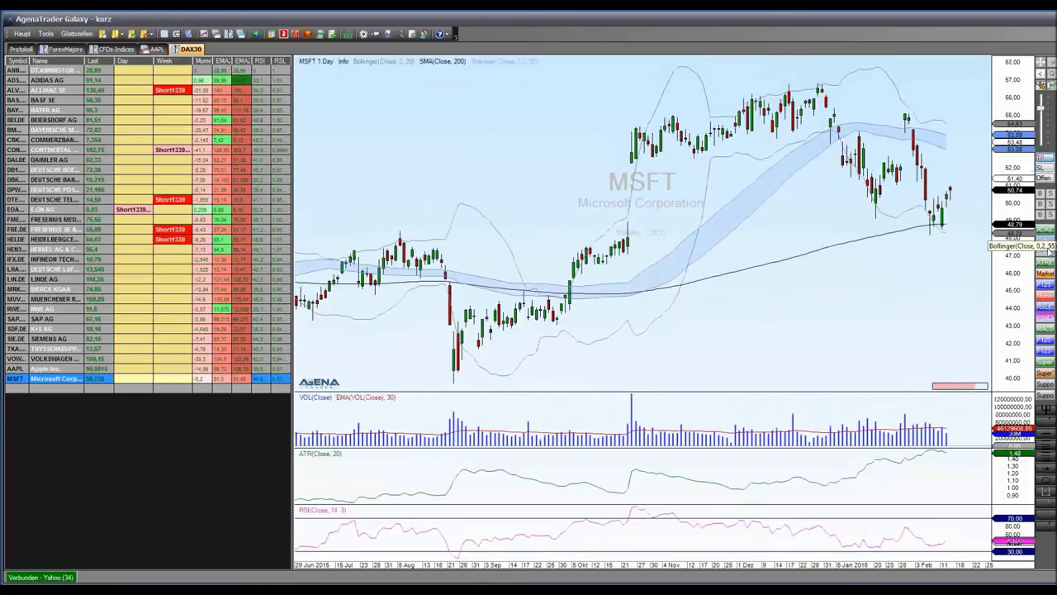
pyautogui.click(1047, 248)
pyautogui.click(1047, 262)
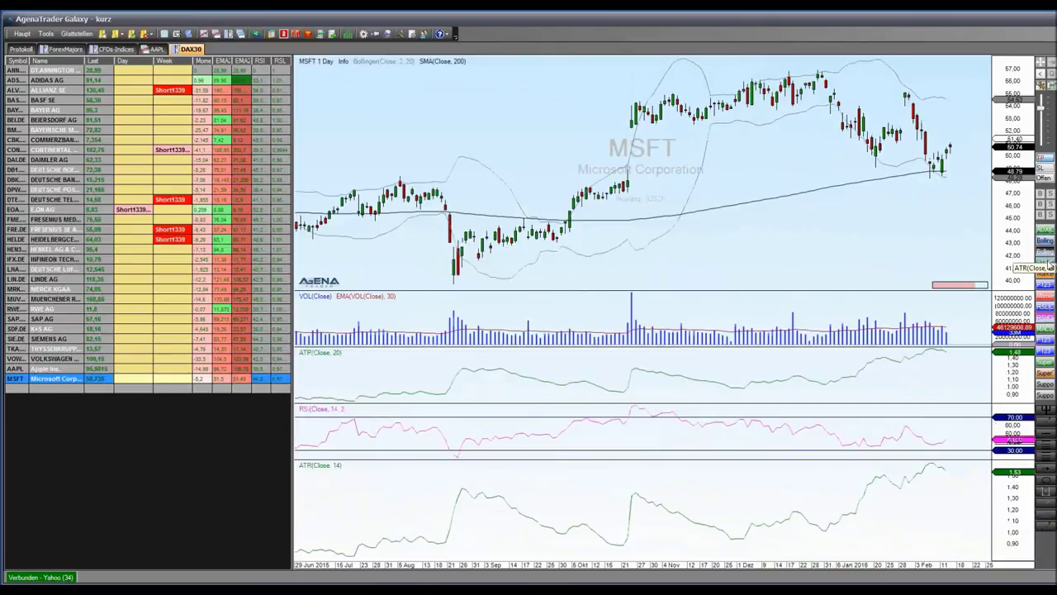
pyautogui.click(1047, 278)
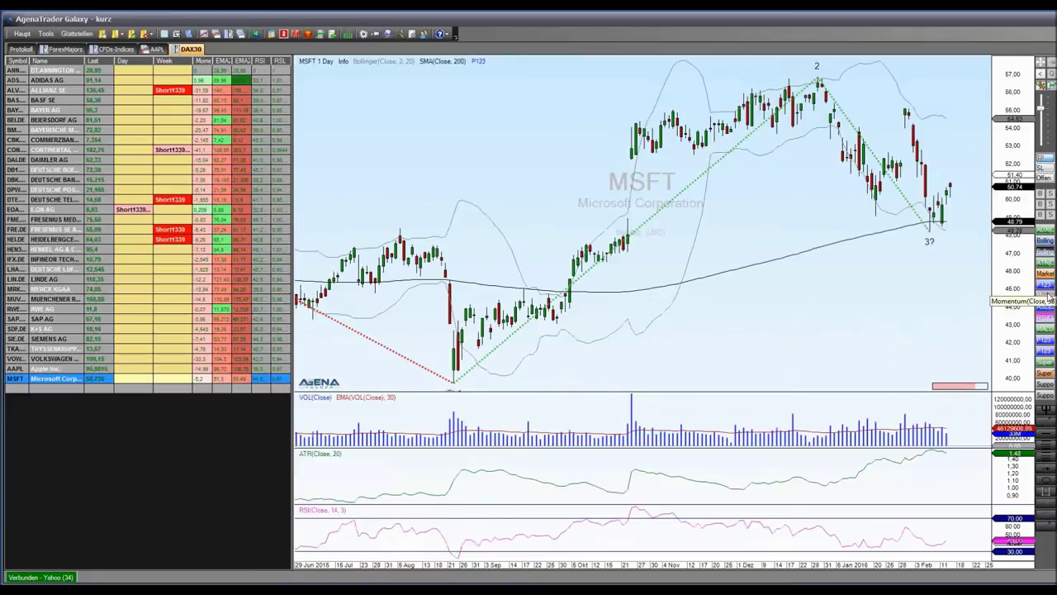
pyautogui.click(1046, 293)
pyautogui.click(1046, 329)
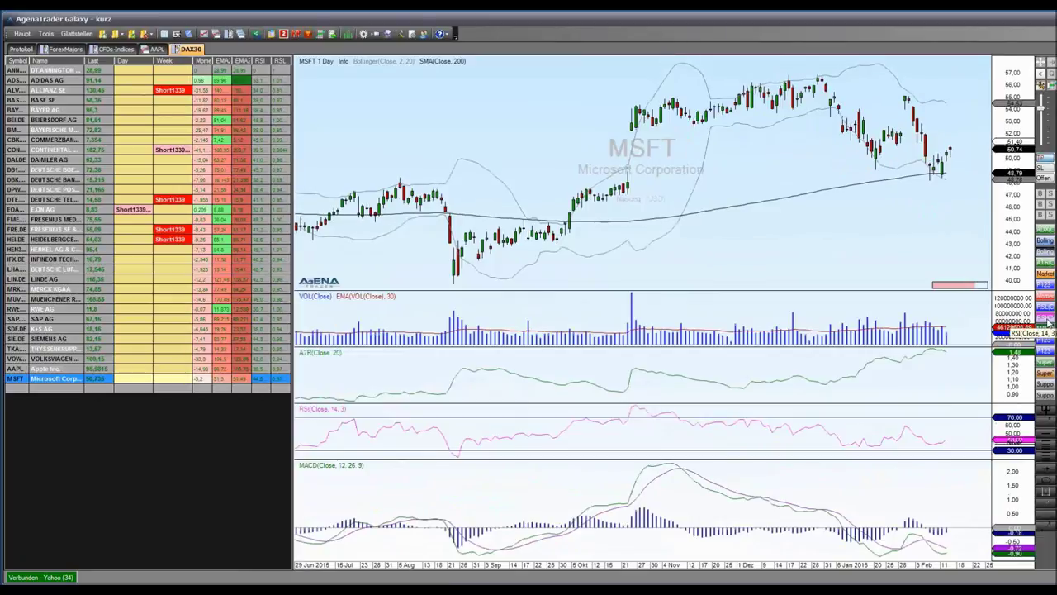
# Toggle the RSI(Close, 14, 3) pane off, then remove the MACD pane
pyautogui.click(1045, 321)
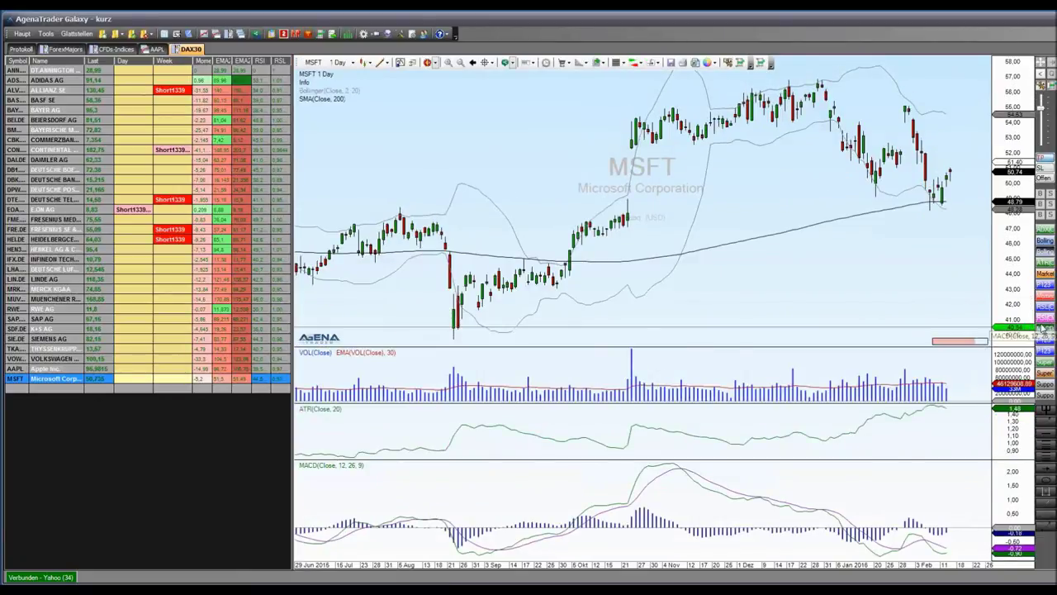
pyautogui.click(1045, 322)
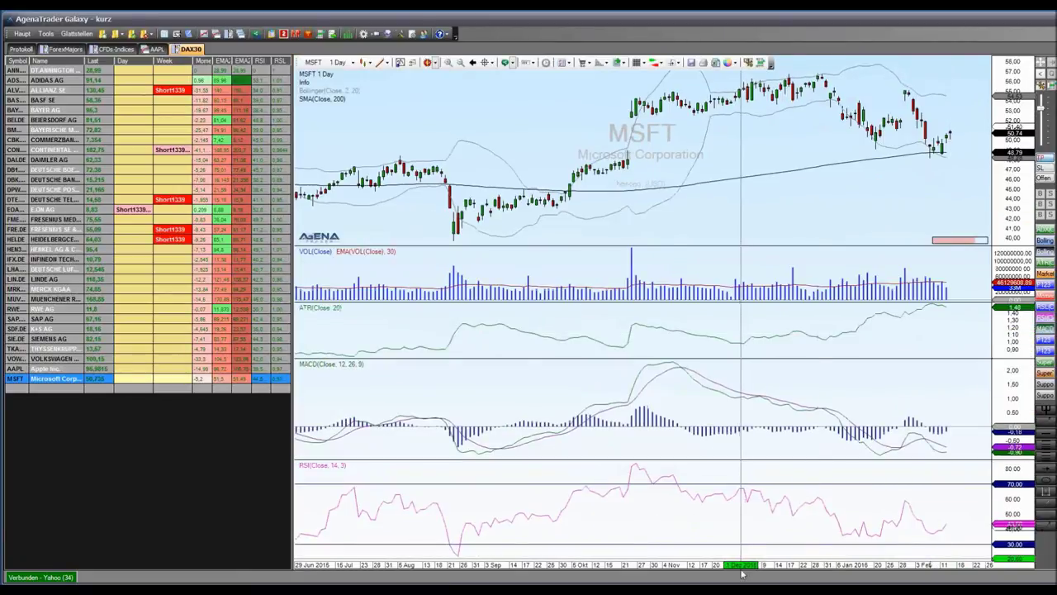
pyautogui.click(1045, 318)
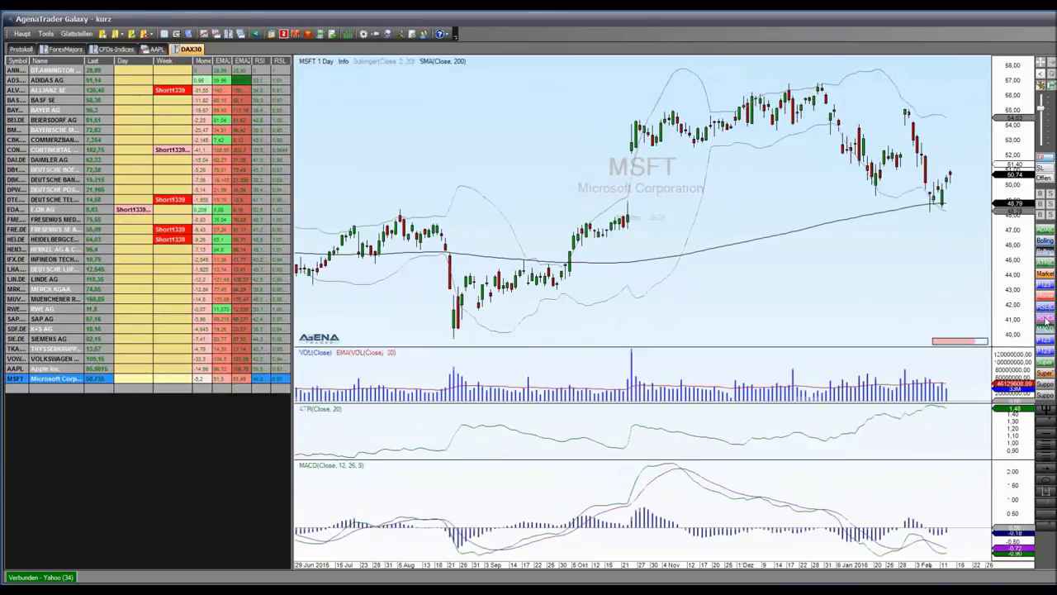
pyautogui.click(1046, 319)
pyautogui.click(1046, 319)
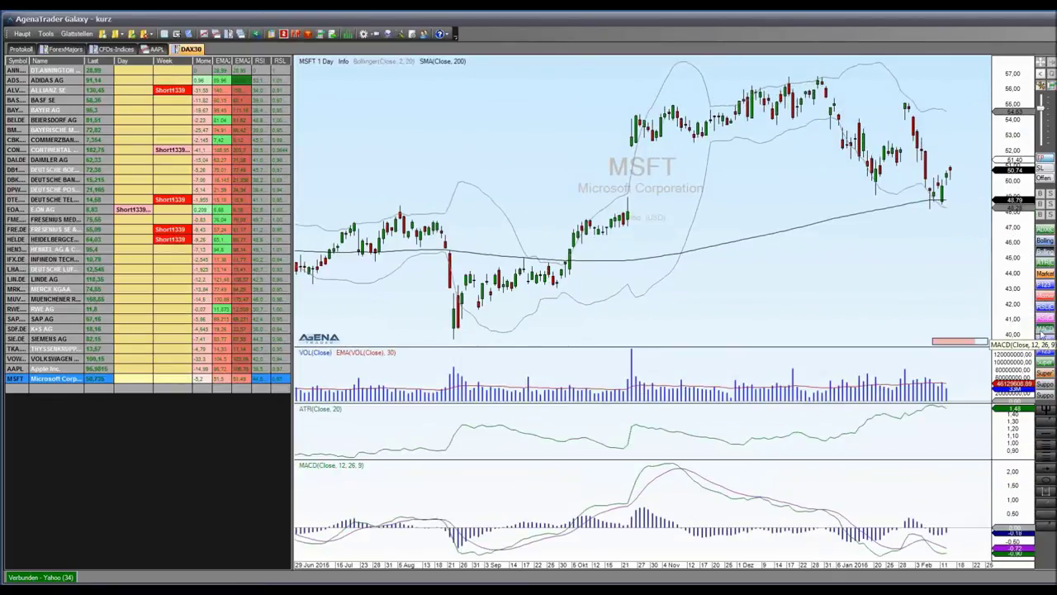
pyautogui.click(1044, 330)
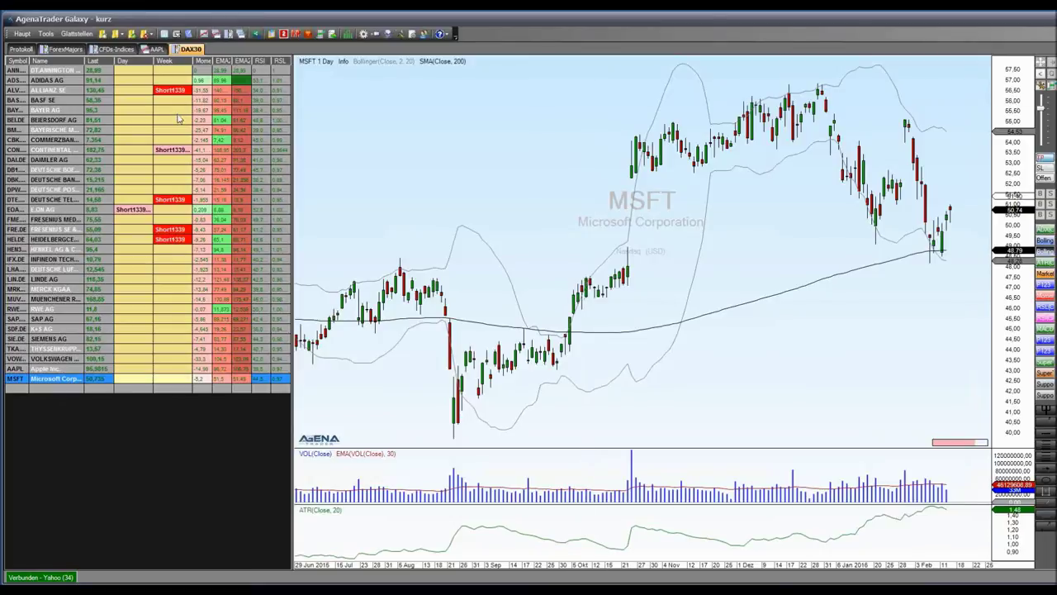
# Disconnect the Yahoo data feed via Haupt > Verbindungen > Verbindung lösen
pyautogui.click(22, 34)
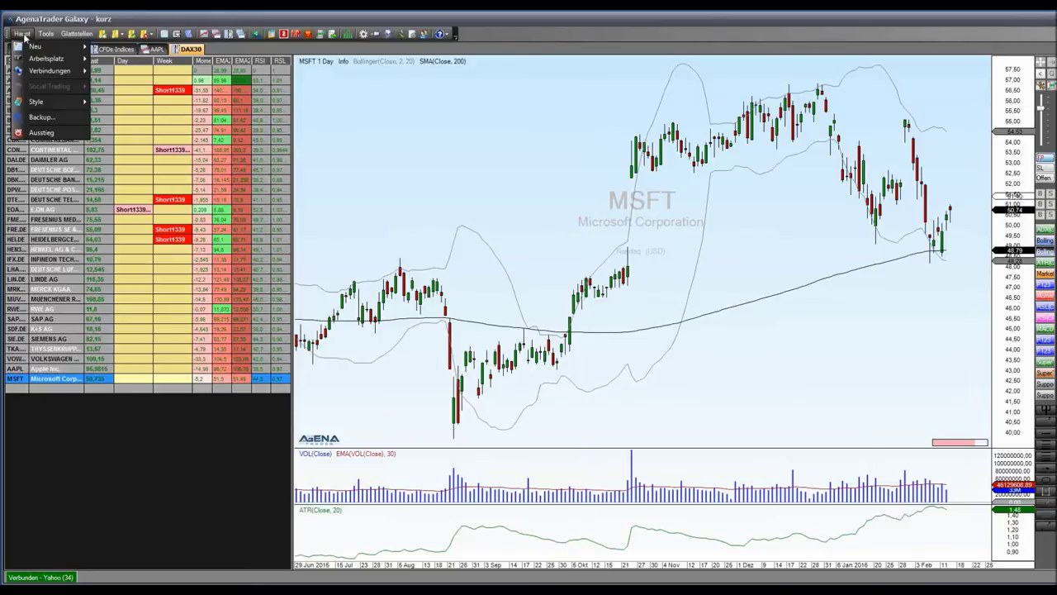
pyautogui.moveTo(50, 71)
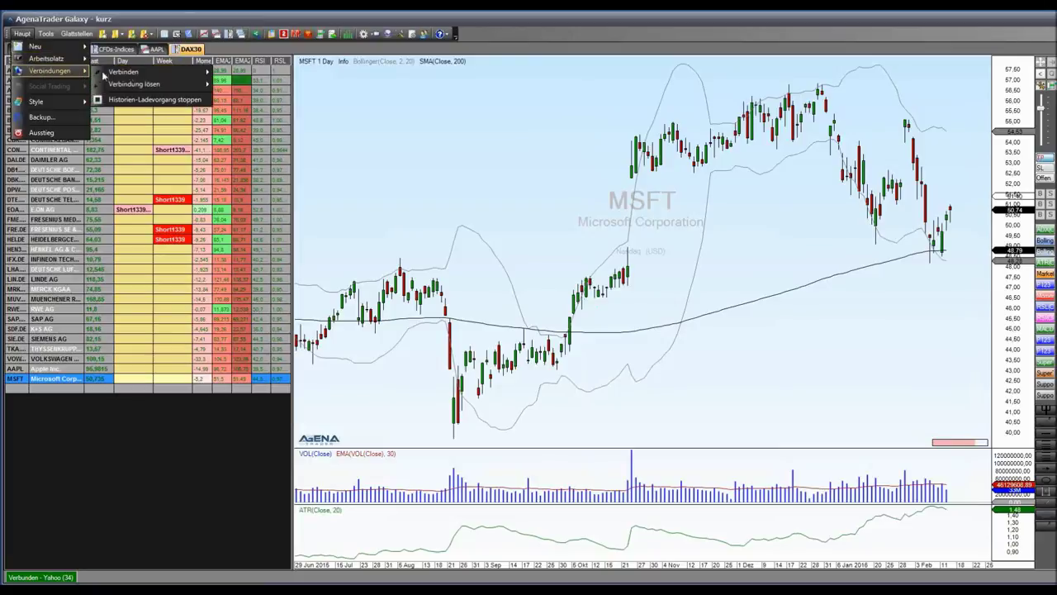
pyautogui.moveTo(126, 73)
pyautogui.click(270, 110)
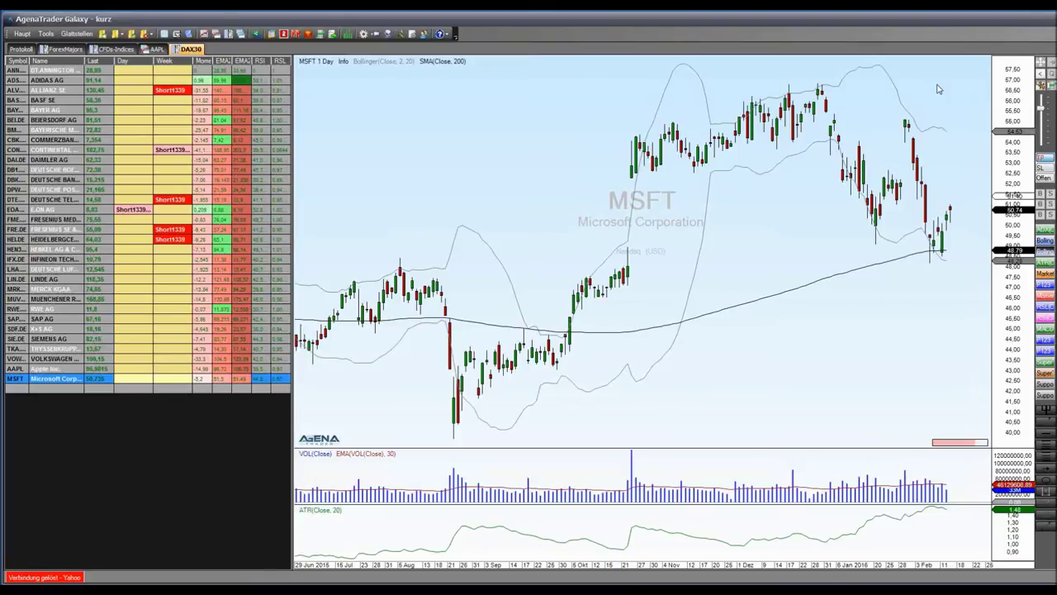
# Close the DAX30 page and show the IBEU50.CFD 15-minute chart on the CFDs-Indices tab
pyautogui.moveTo(189, 51); pyautogui.dragTo(362, 75)
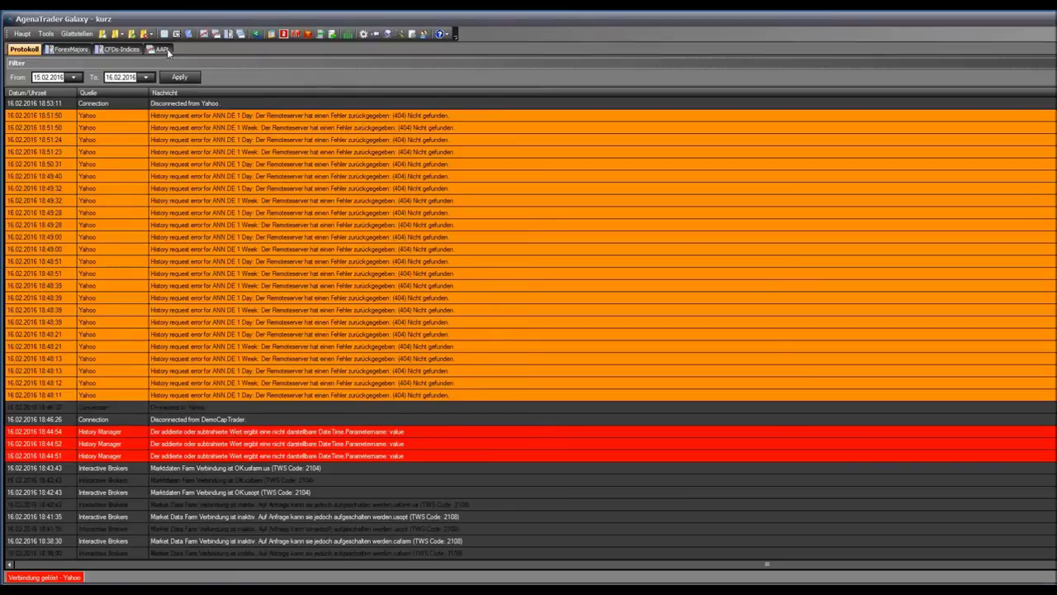
pyautogui.click(155, 49)
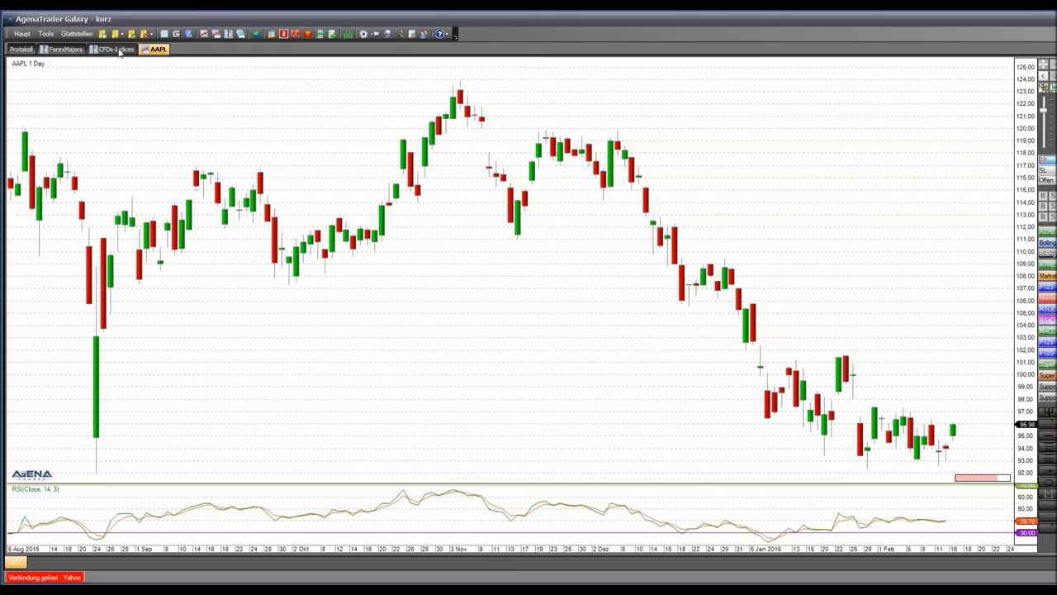
pyautogui.click(121, 52)
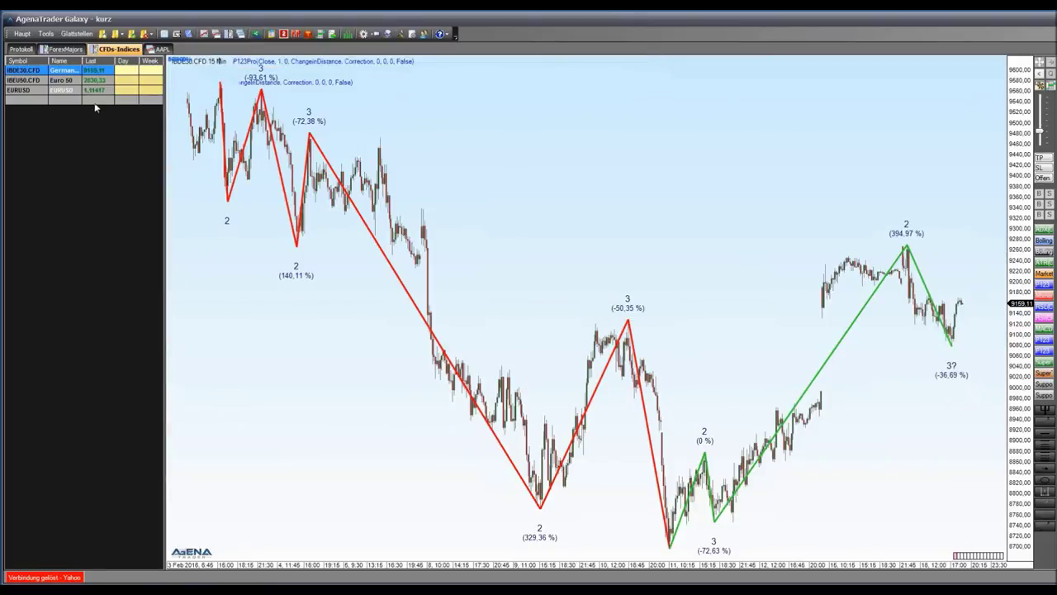
pyautogui.click(20, 80)
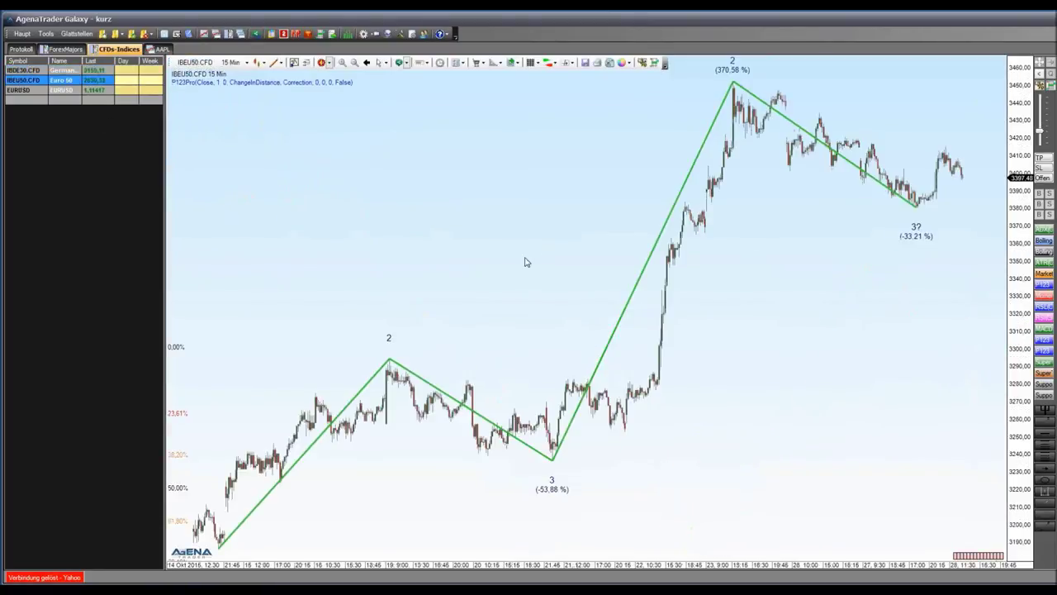
pyautogui.click(22, 33)
# Connect to the DemoCapTrader account despite the warning and log in to the demo workstation
pyautogui.moveTo(50, 71)
pyautogui.moveTo(124, 72)
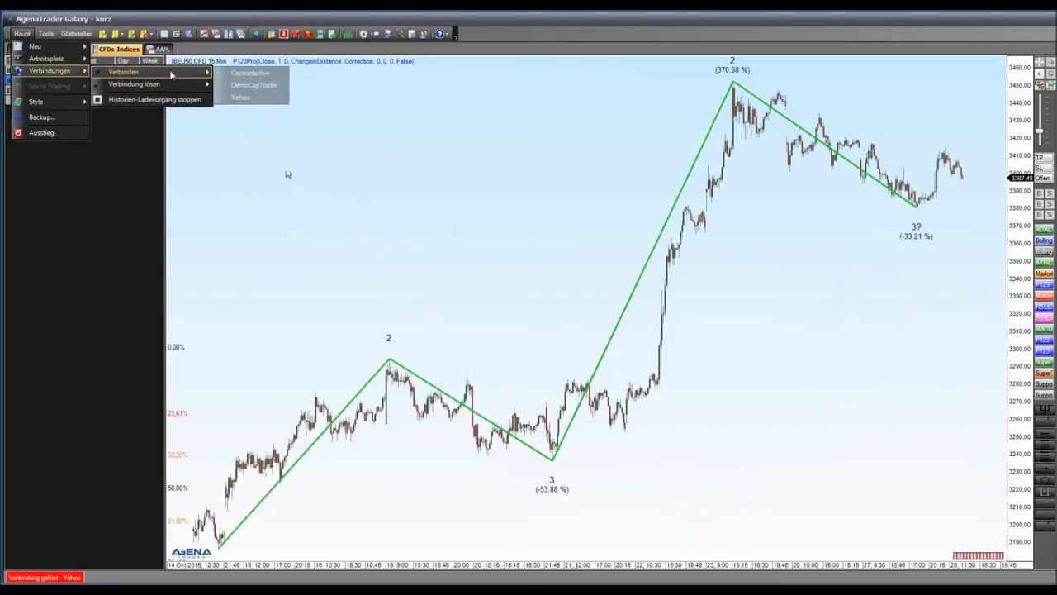
pyautogui.click(266, 86)
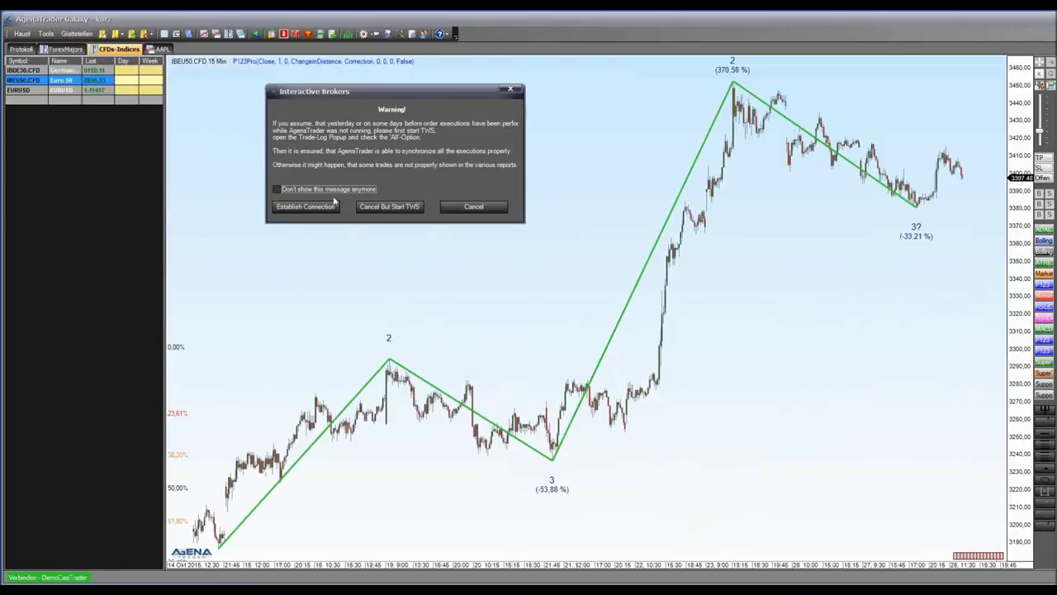
pyautogui.click(332, 206)
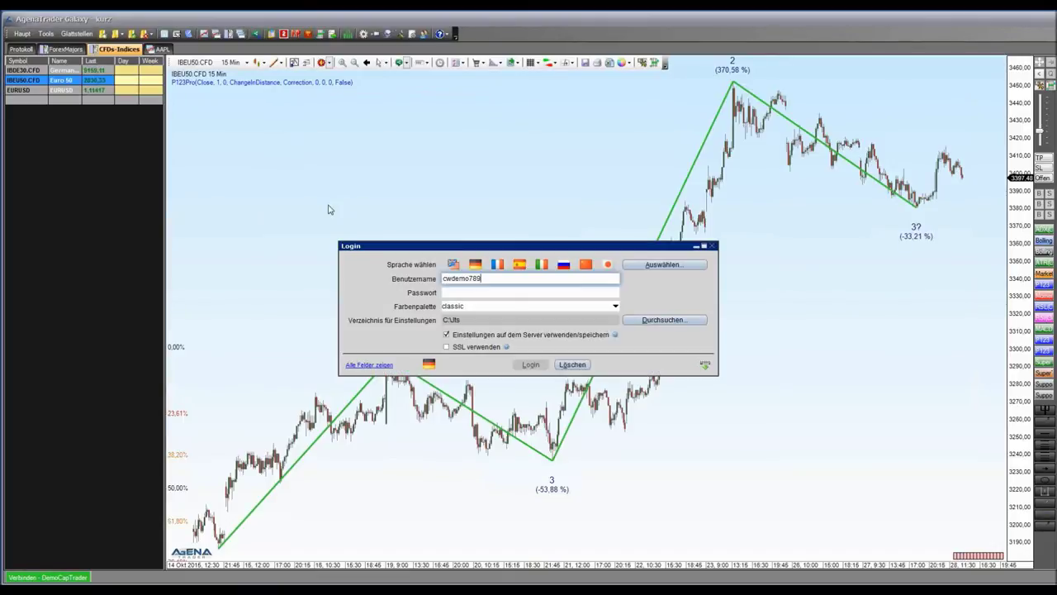
pyautogui.press('Return')
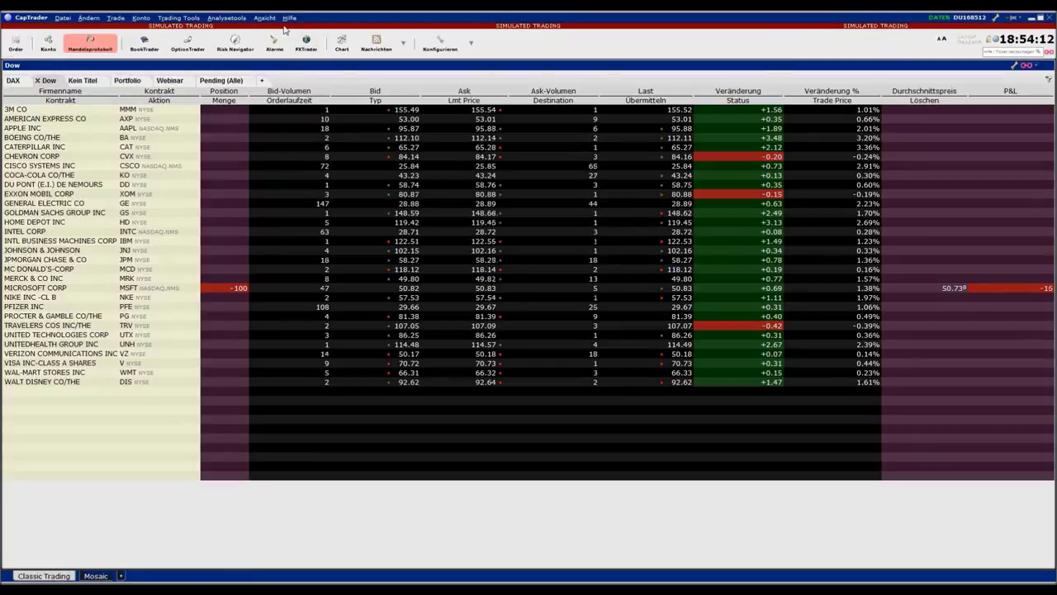
# Keep TWS socket clients on port 7496 with read-only API mode off, then open API precautions
pyautogui.click(431, 43)
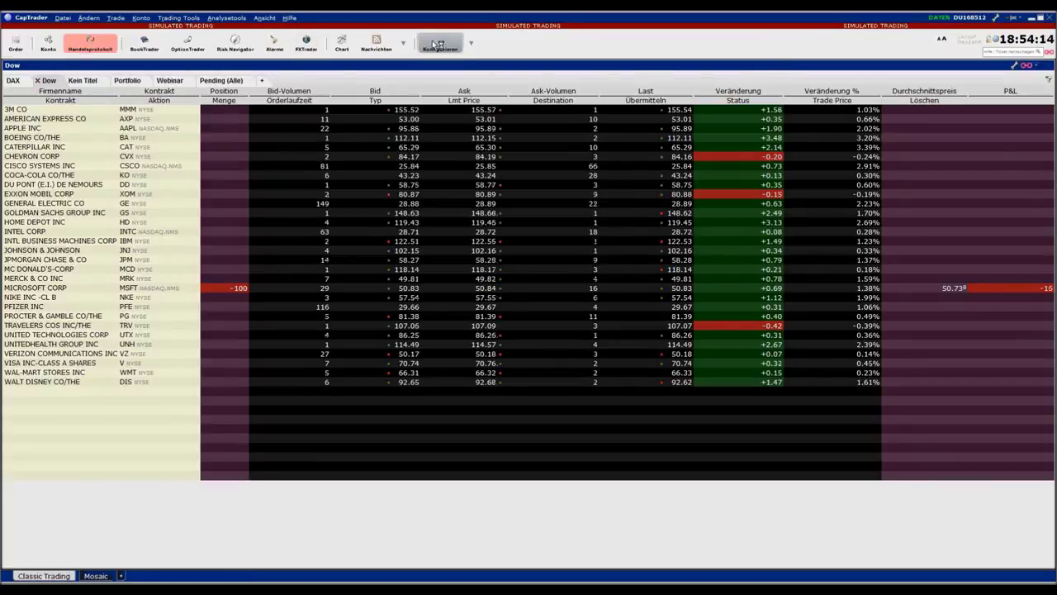
pyautogui.click(281, 196)
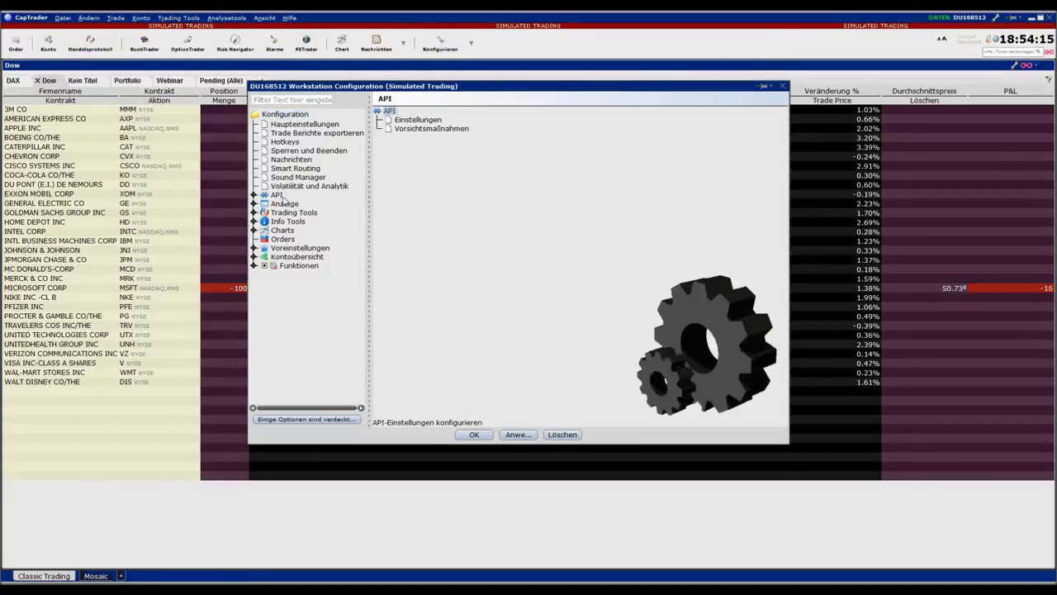
pyautogui.doubleClick(436, 123)
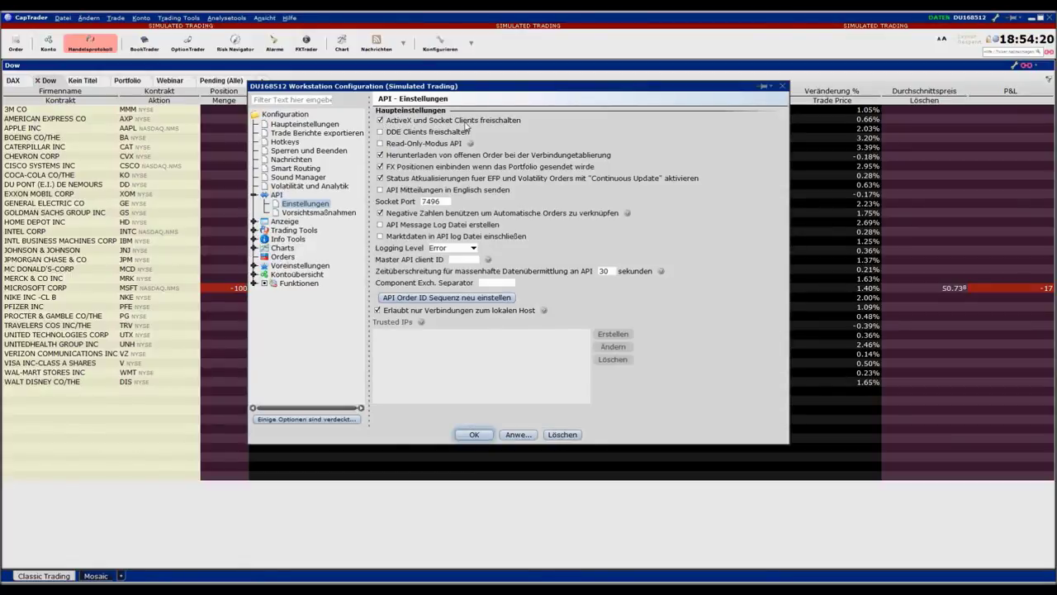
pyautogui.click(381, 145)
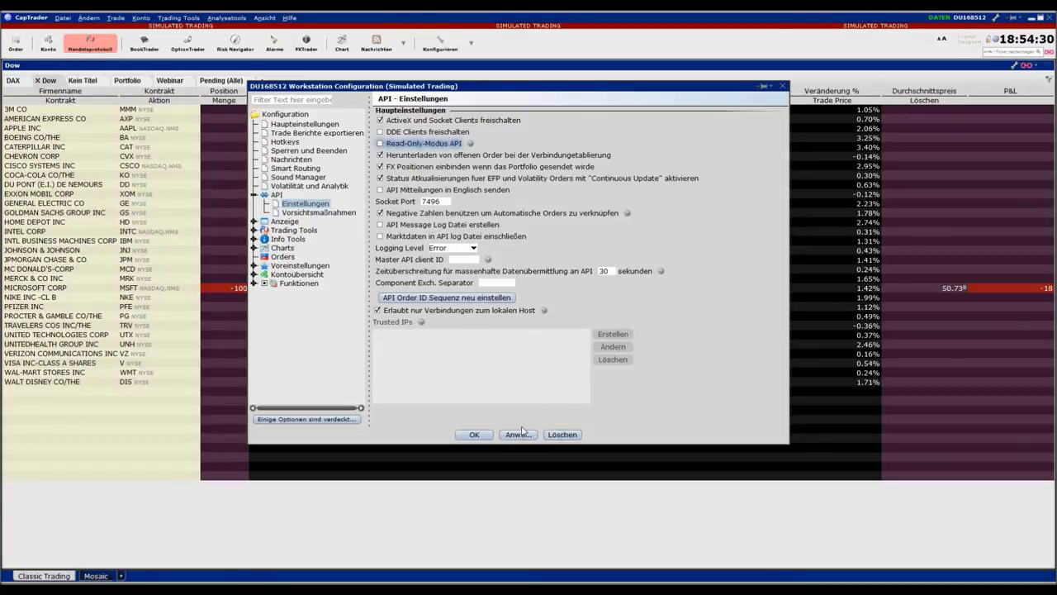
pyautogui.click(483, 435)
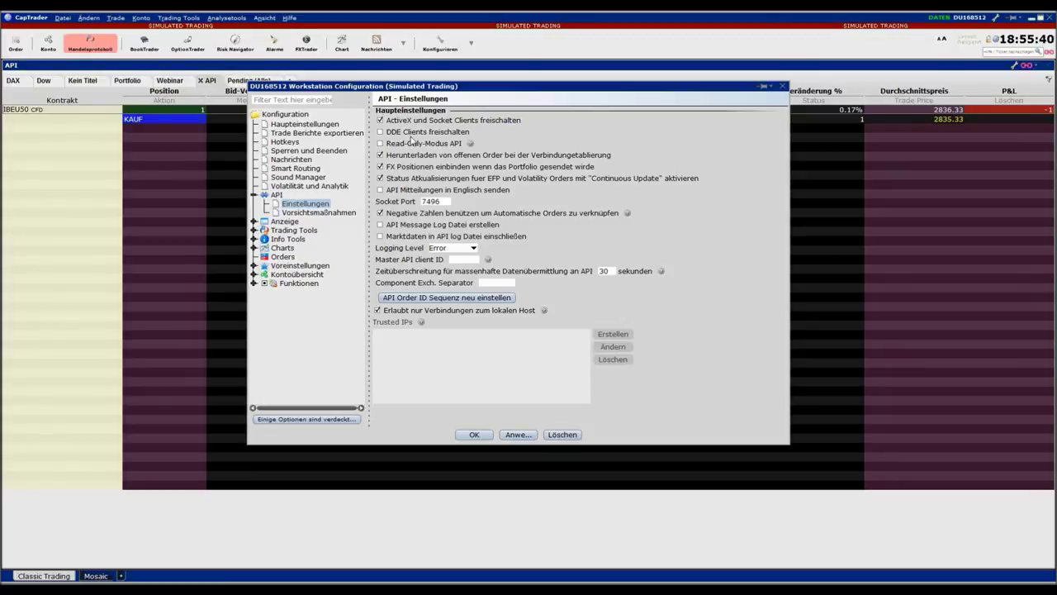
pyautogui.click(311, 213)
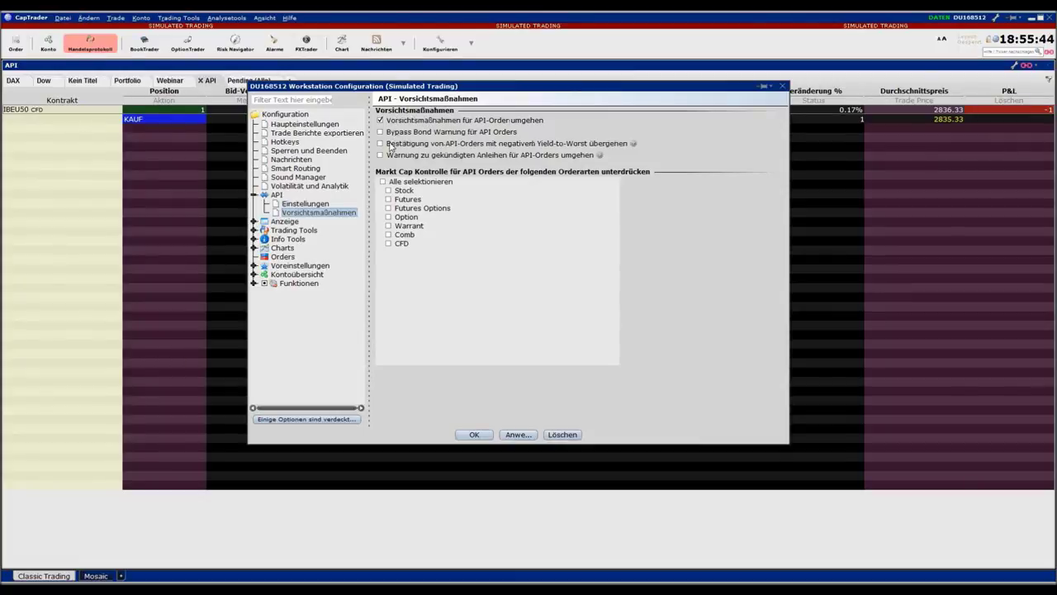
# Enable bypassing the bond warning for API orders and confirm the precautions
pyautogui.click(380, 132)
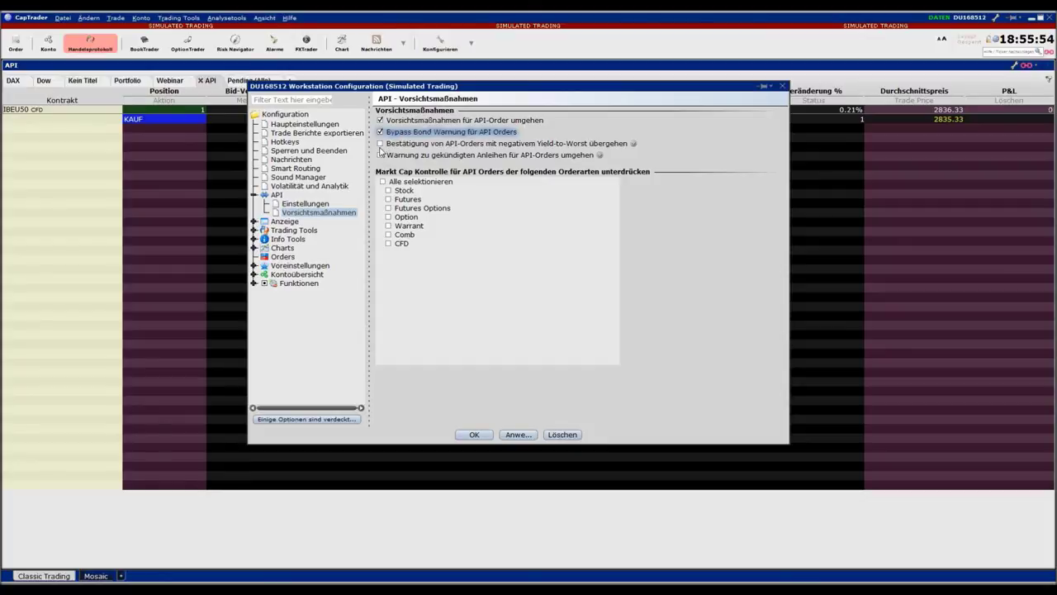
pyautogui.click(483, 437)
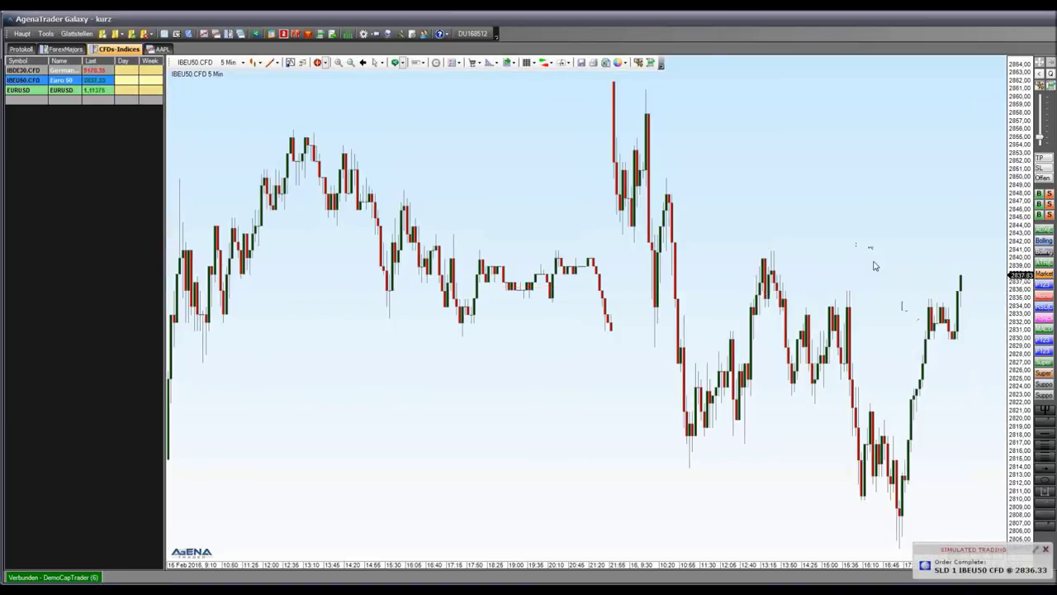
# Buy 1 IBEU50 CFD at market with a Kauf direct market order from the chart
pyautogui.scroll(4, 824, 317)
pyautogui.scroll(2, 813, 310)
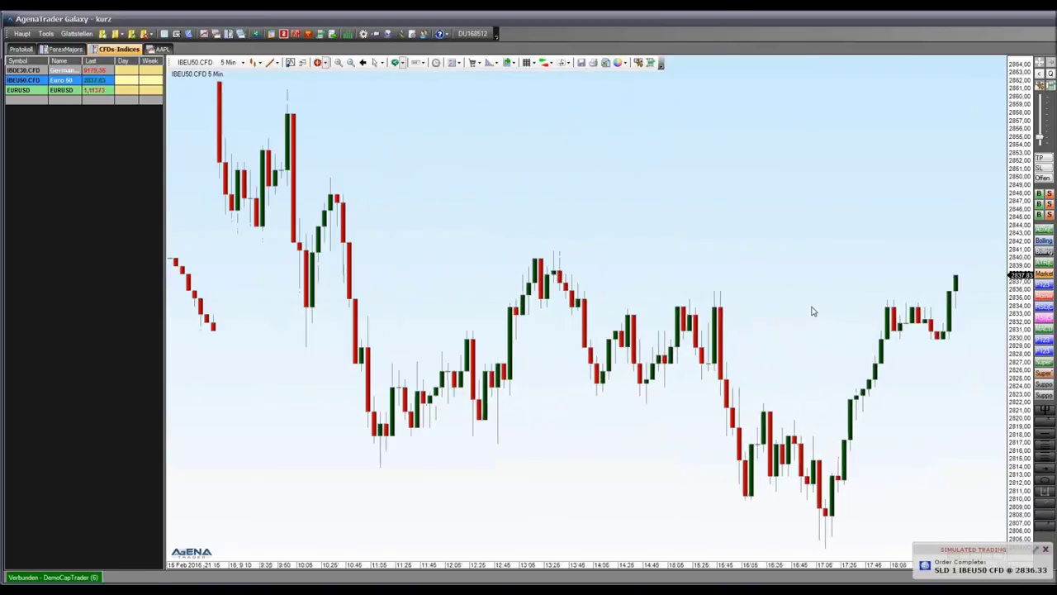
pyautogui.rightClick(914, 245)
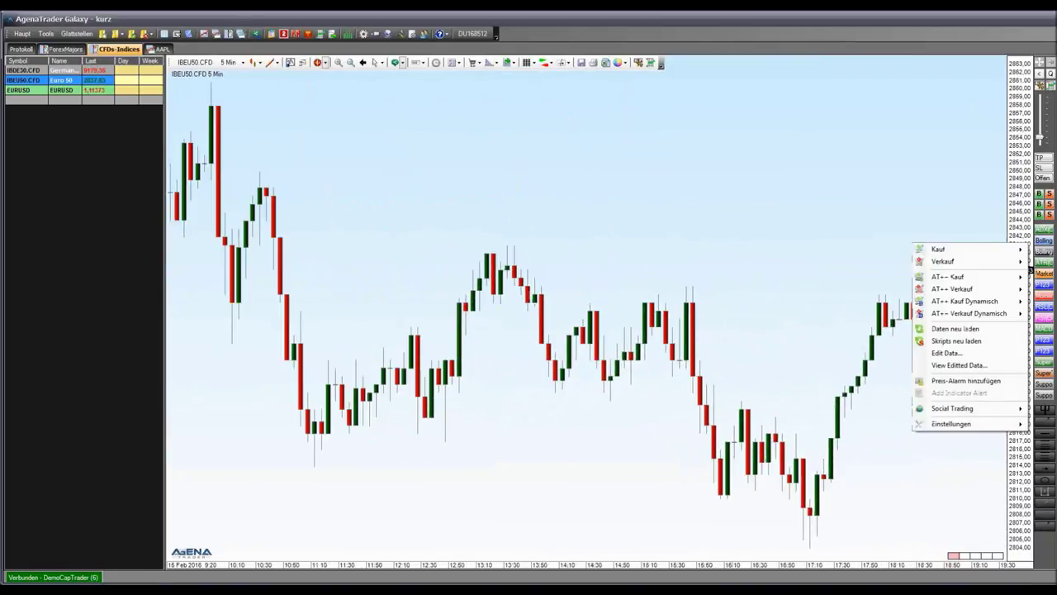
pyautogui.click(937, 249)
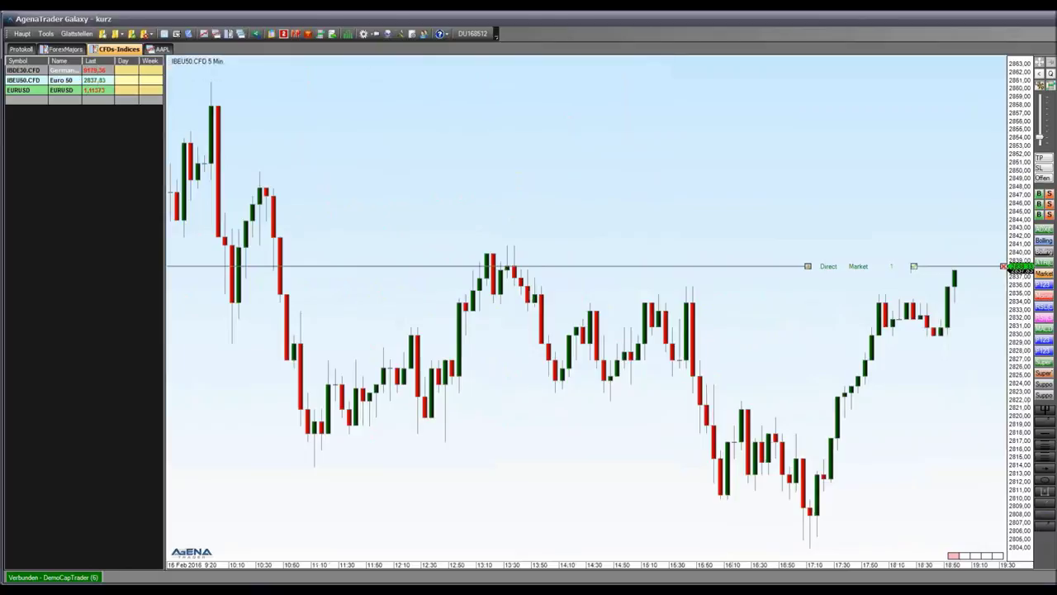
pyautogui.click(915, 266)
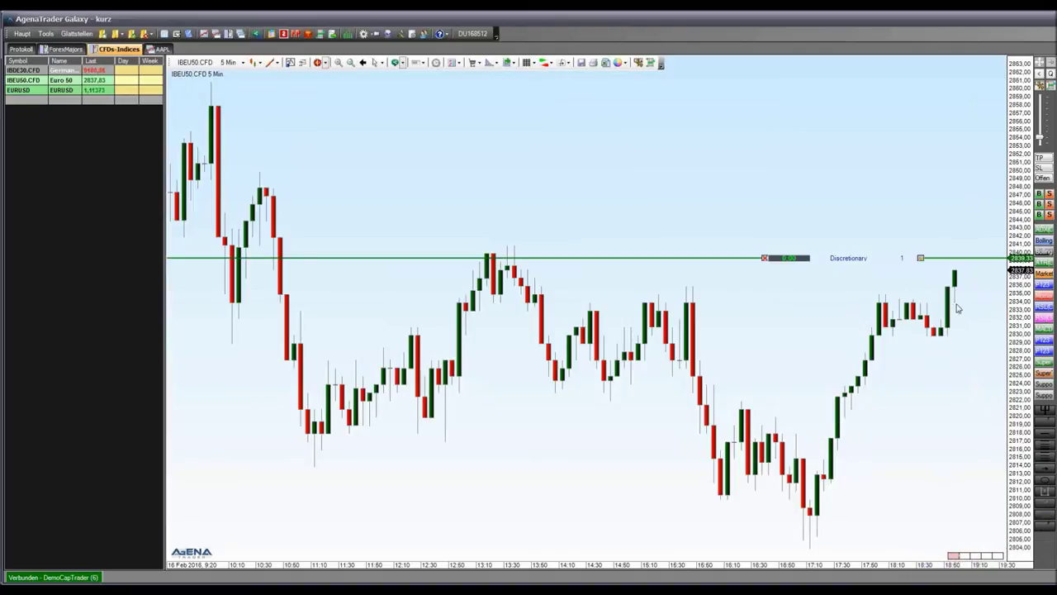
pyautogui.scroll(5, 851, 361)
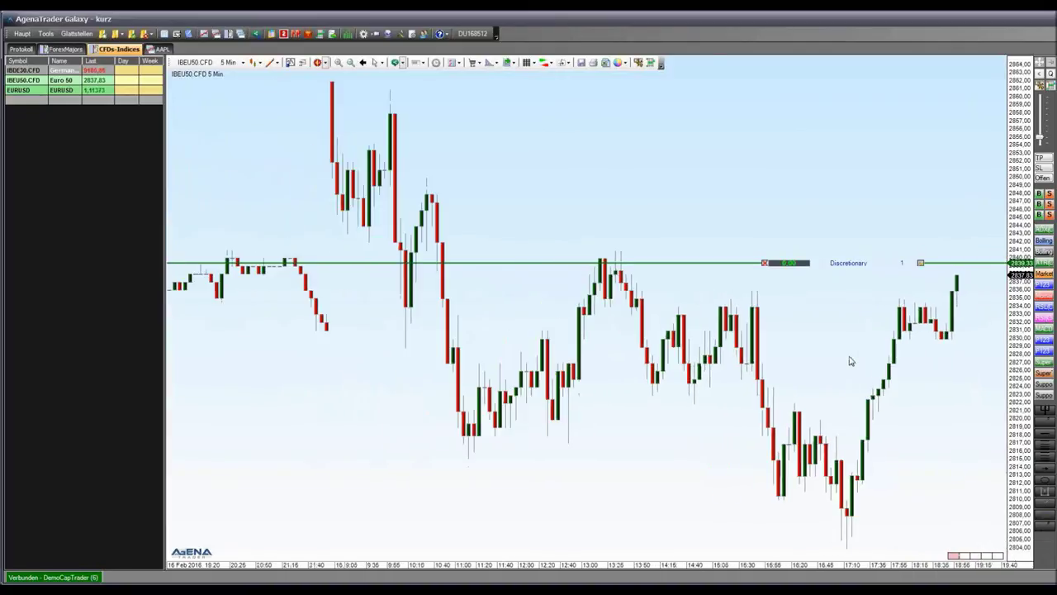
pyautogui.scroll(-2, 851, 361)
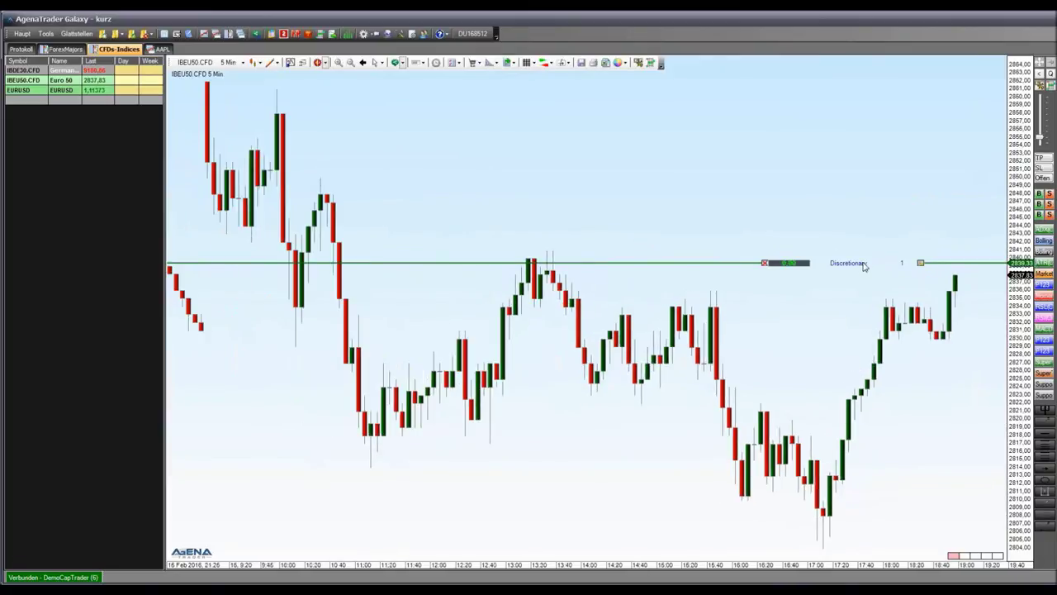
# Place a limit buy order and change the position's entry setup from ManualMode to Long50
pyautogui.rightClick(843, 295)
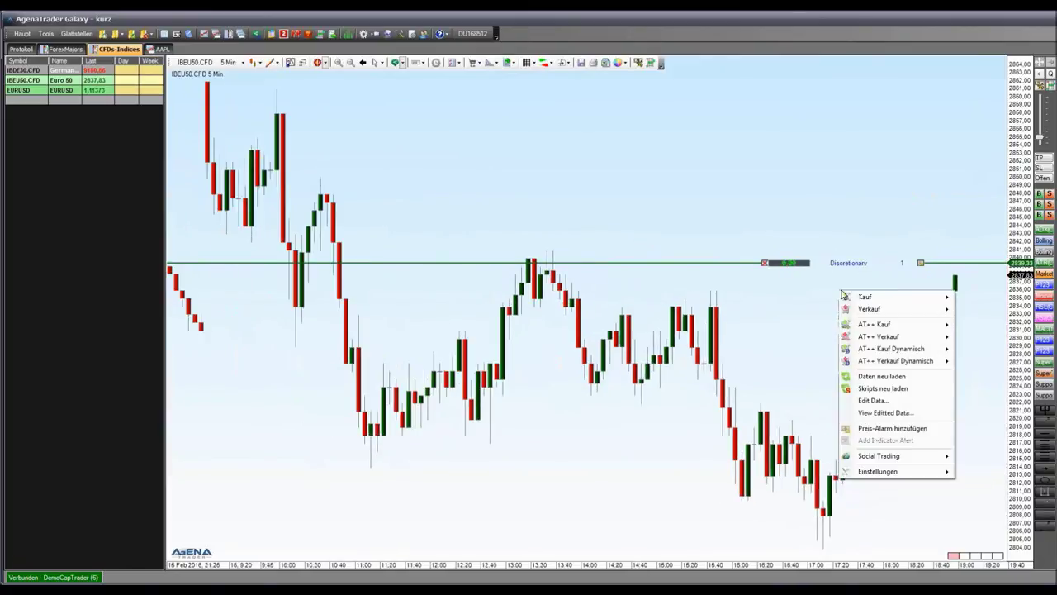
pyautogui.moveTo(881, 327)
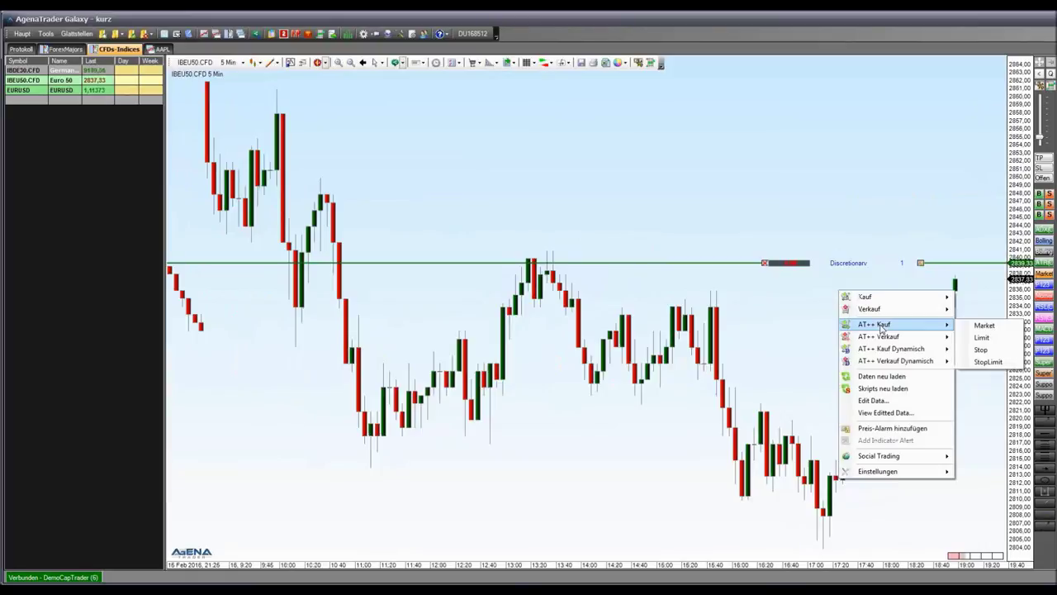
pyautogui.click(982, 337)
pyautogui.moveTo(972, 342); pyautogui.dragTo(822, 330)
pyautogui.click(872, 378)
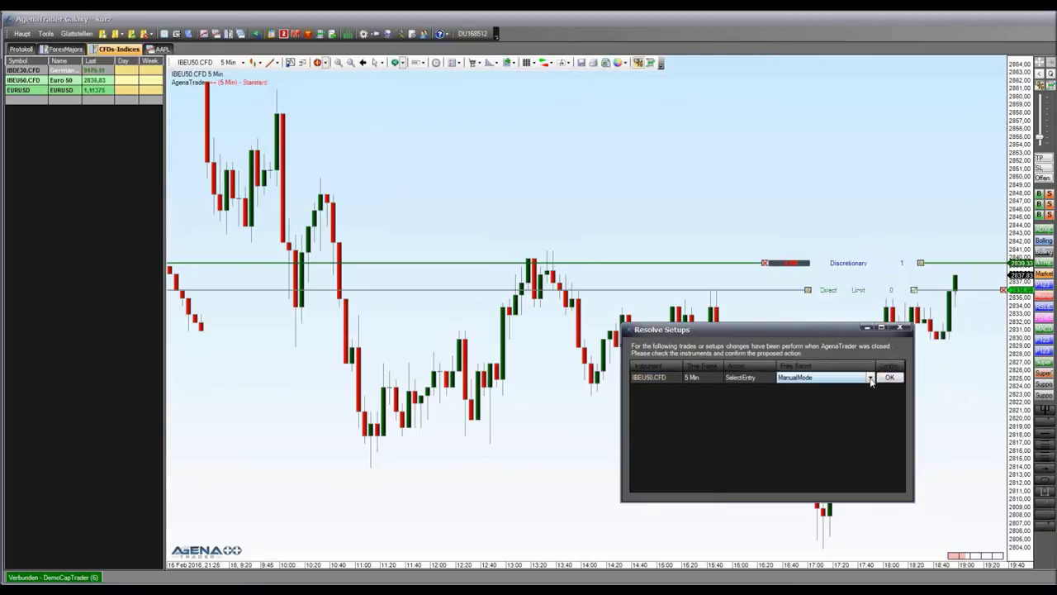
pyautogui.click(870, 378)
pyautogui.click(831, 408)
pyautogui.click(892, 381)
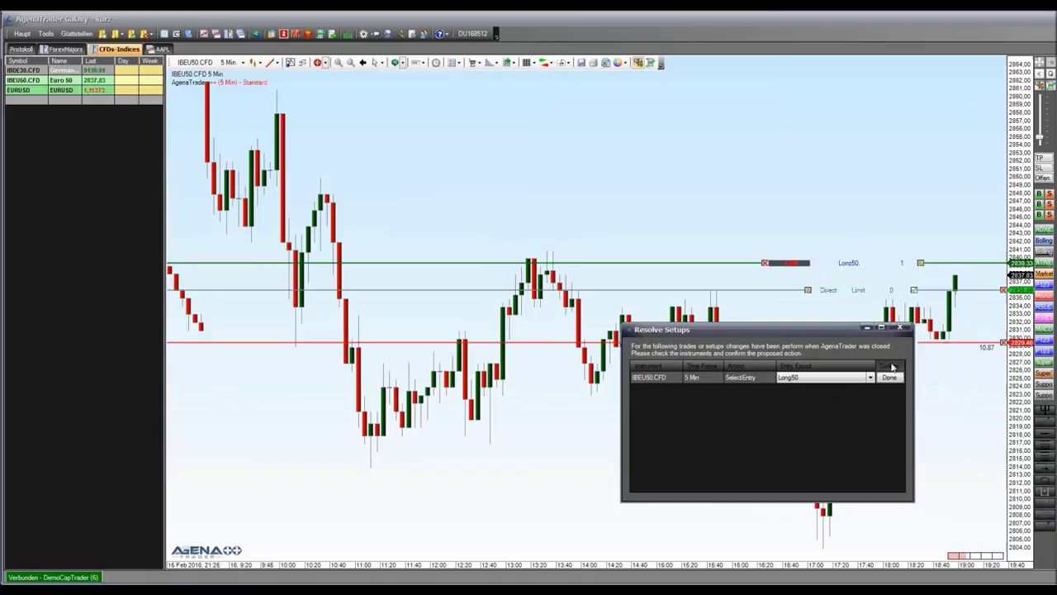
pyautogui.click(899, 328)
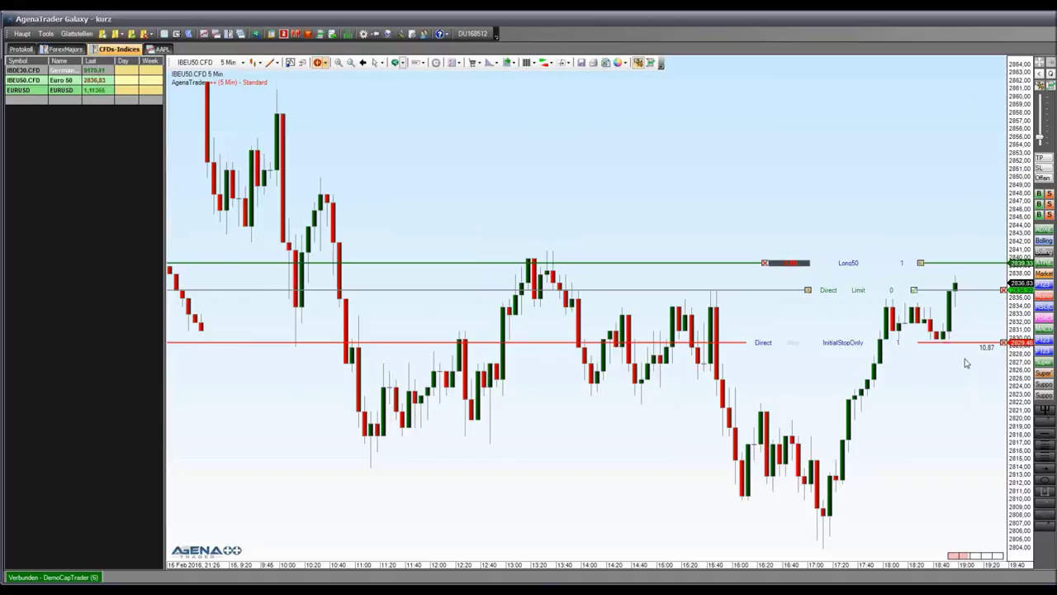
# Add Bollinger(Close, 2, 20) bands to the IBEU50 chart
pyautogui.click(1042, 241)
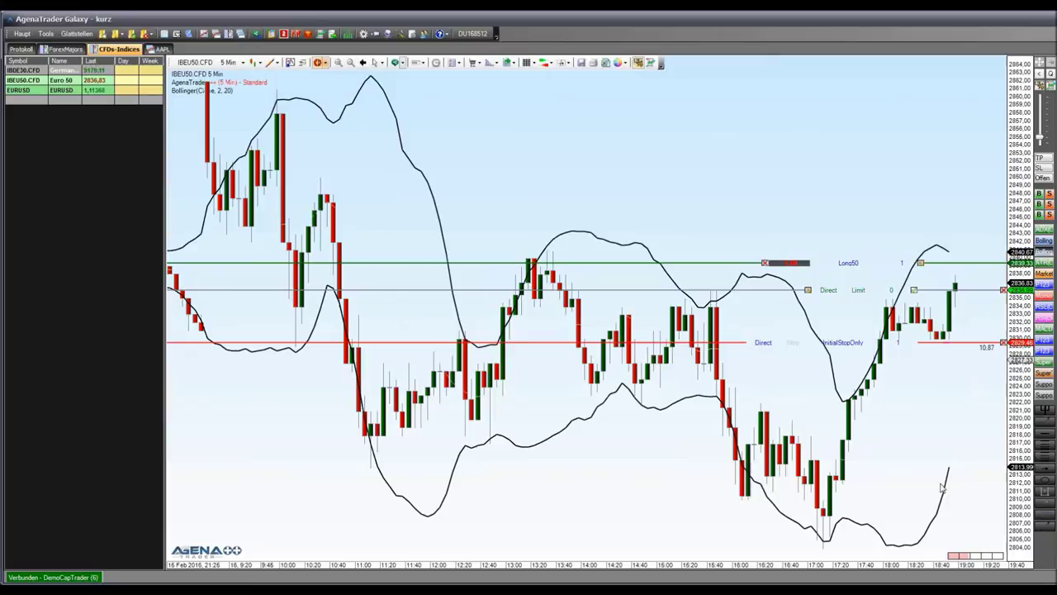
pyautogui.scroll(3, 765, 312)
pyautogui.scroll(-1, 765, 312)
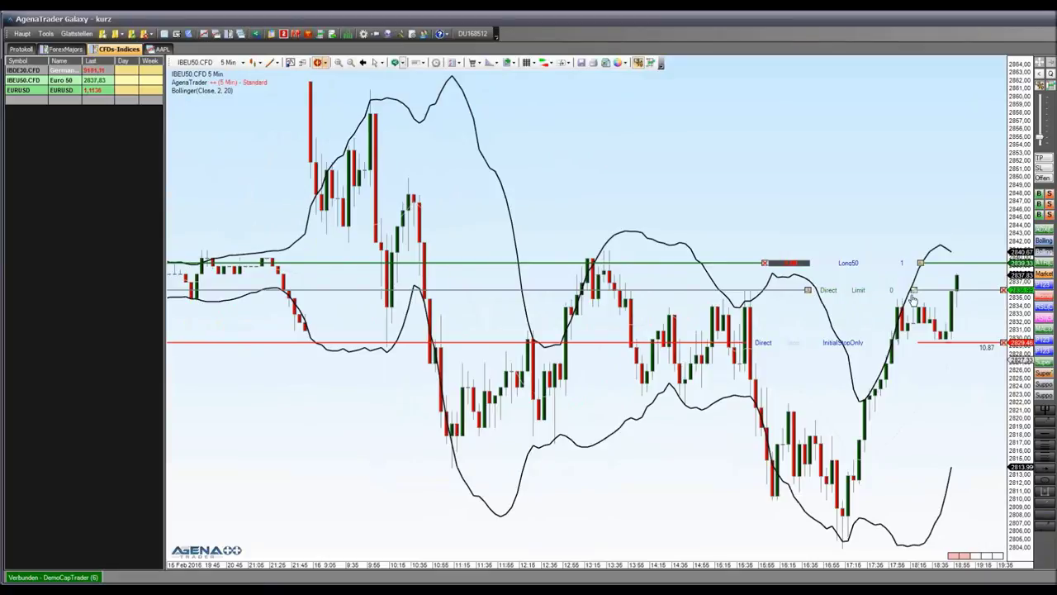
# Cancel the pending limit buy order and drag the stop down from about 2829 to 2826
pyautogui.click(1004, 290)
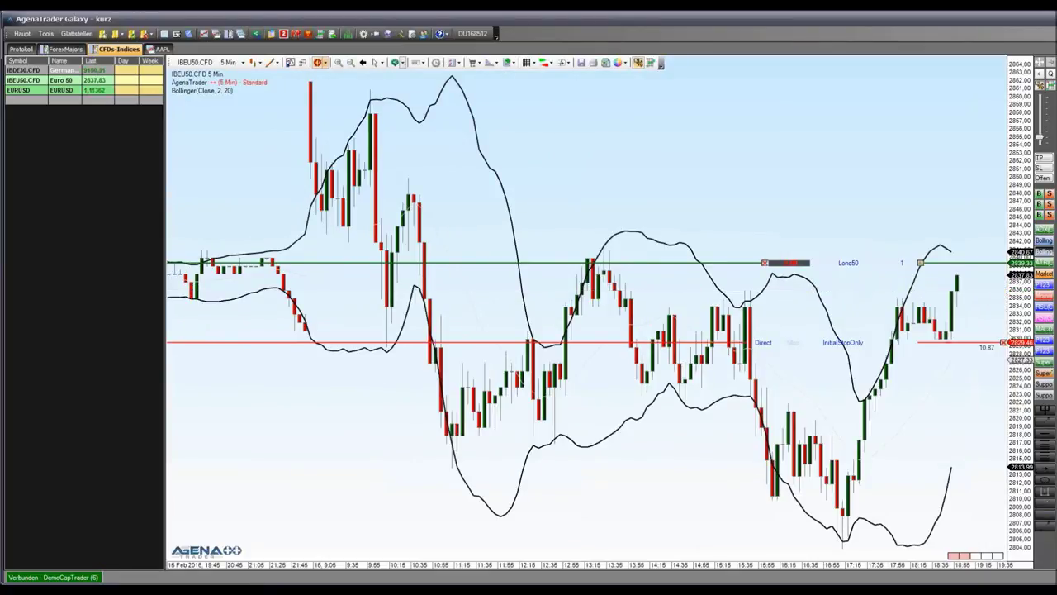
pyautogui.click(1003, 342)
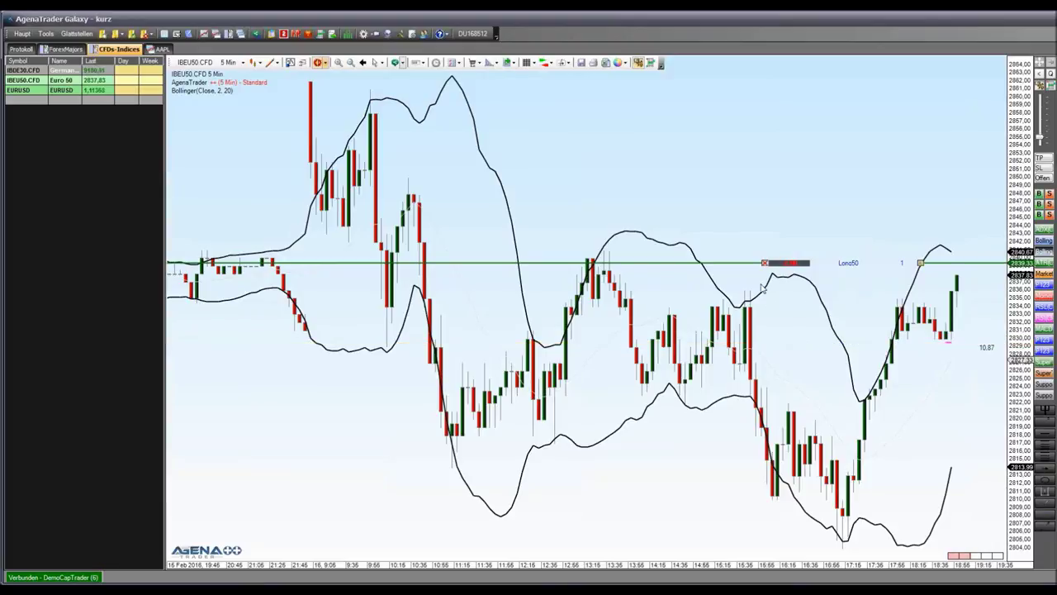
pyautogui.click(991, 342)
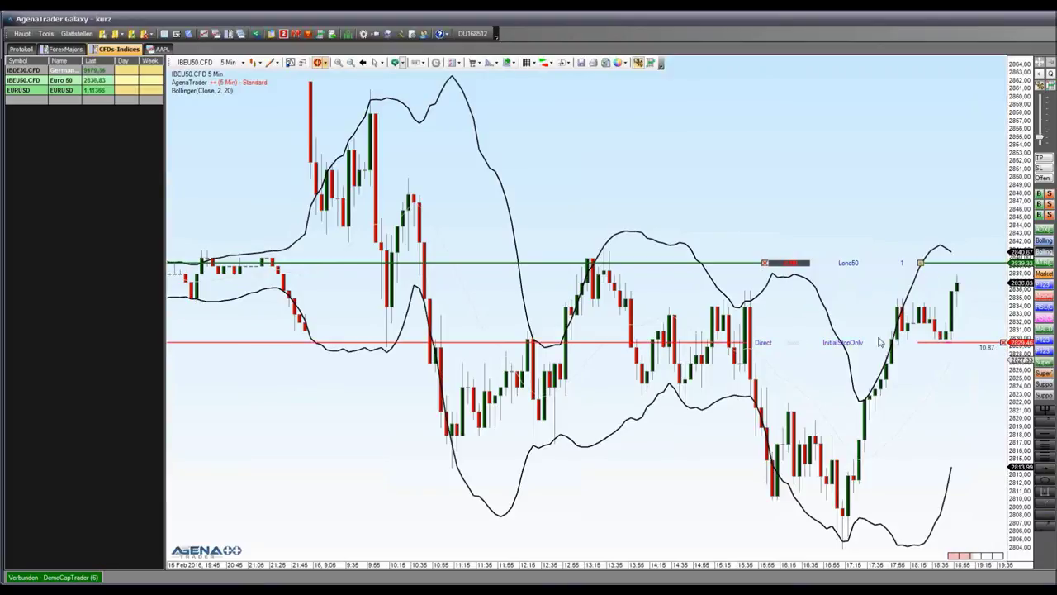
pyautogui.scroll(-1, 948, 365)
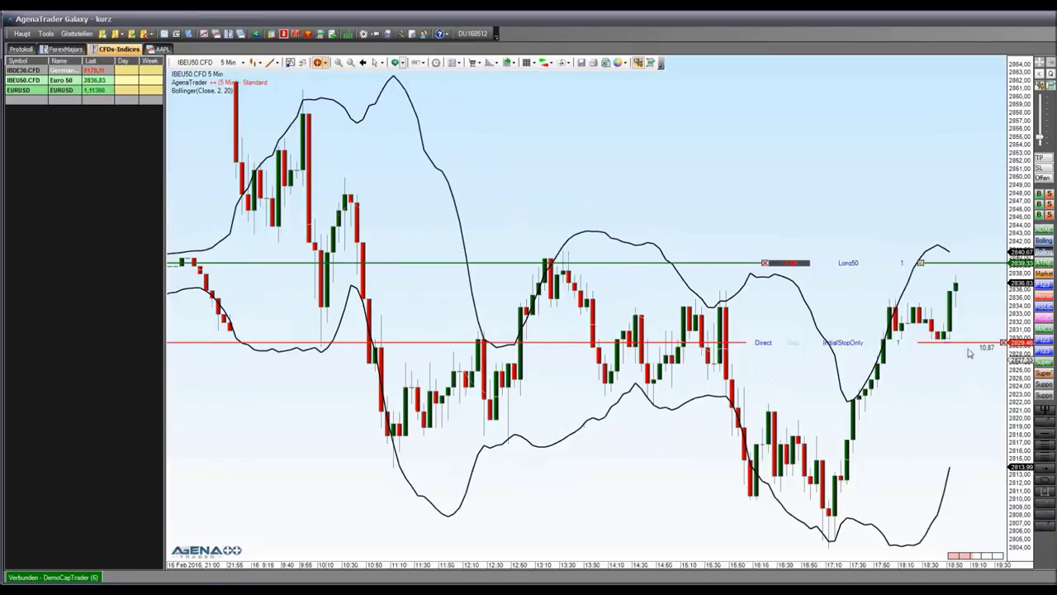
pyautogui.moveTo(967, 343); pyautogui.dragTo(966, 370)
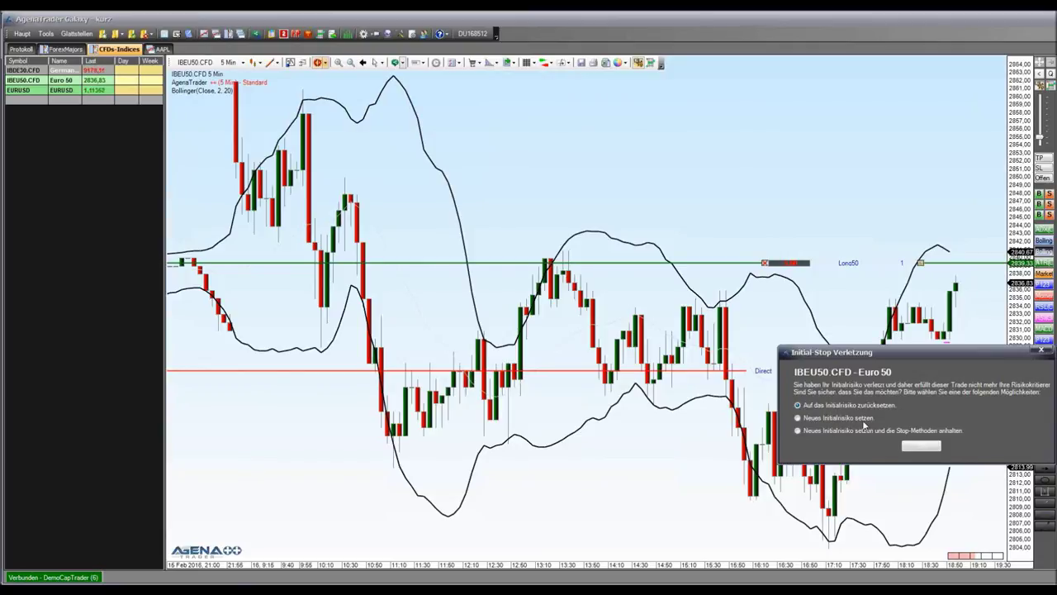
# Reset the stop to its initial risk level near 2829, again after retrying the lowering
pyautogui.click(930, 447)
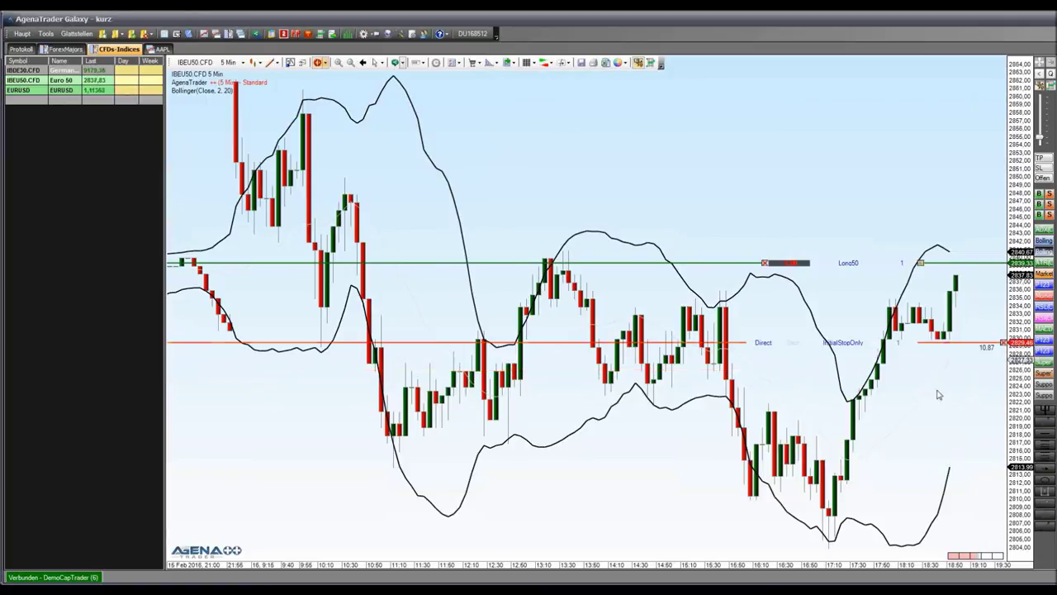
pyautogui.moveTo(947, 344); pyautogui.dragTo(973, 353)
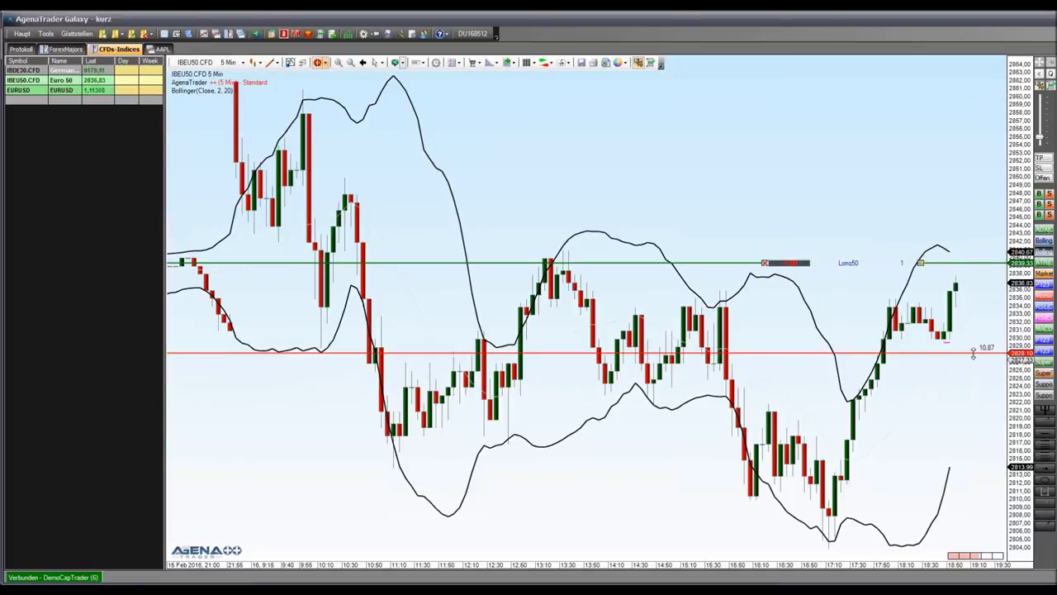
pyautogui.moveTo(973, 353); pyautogui.dragTo(948, 355)
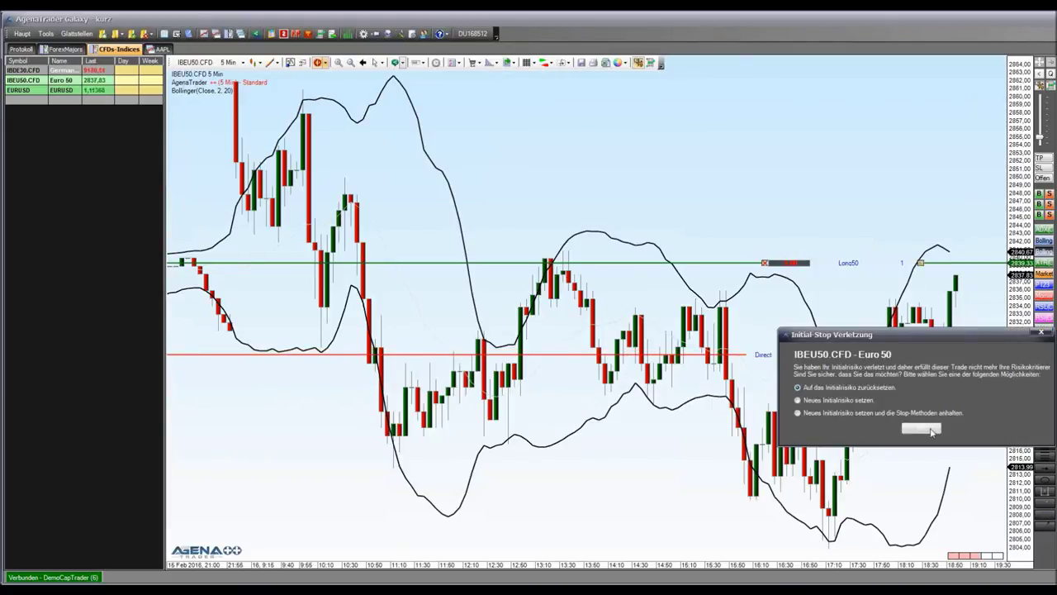
pyautogui.click(930, 430)
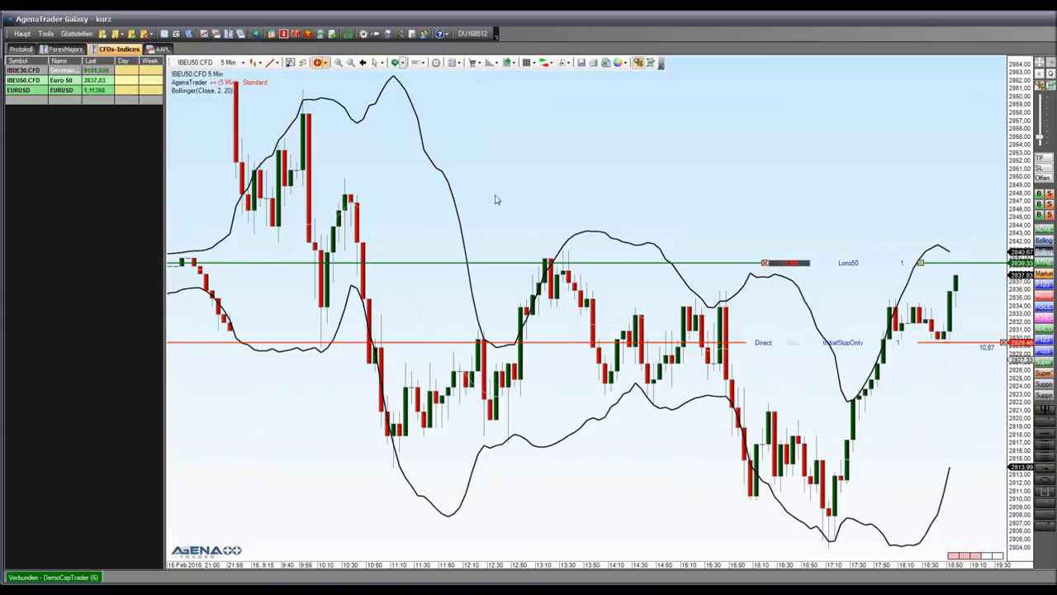
pyautogui.click(243, 63)
# Switch the IBEU50 CFD chart to 1-minute candles and rescale the price axis to fit the order lines
pyautogui.click(246, 74)
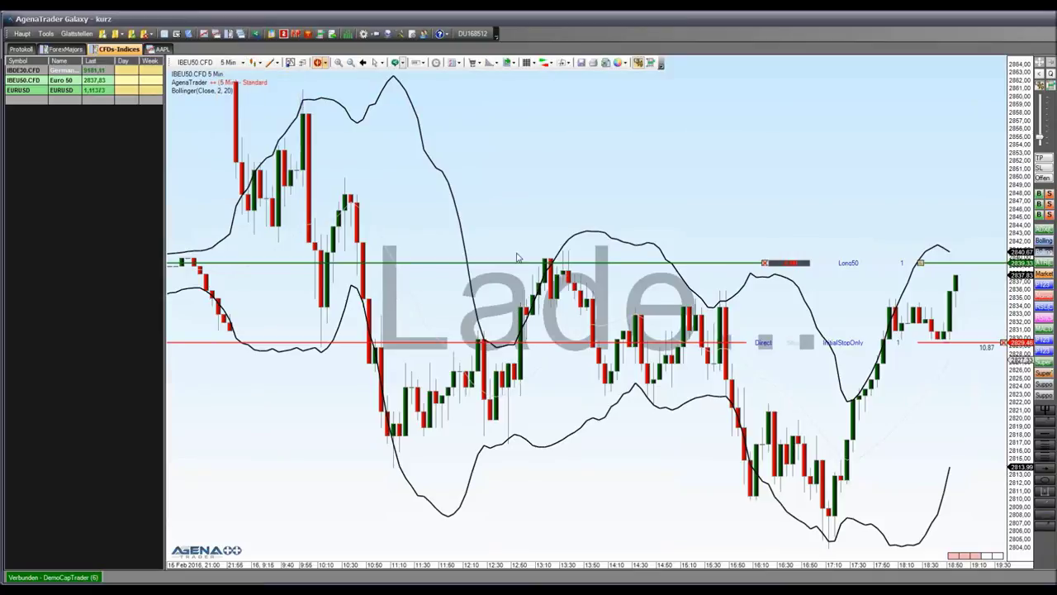
pyautogui.scroll(-6, 869, 340)
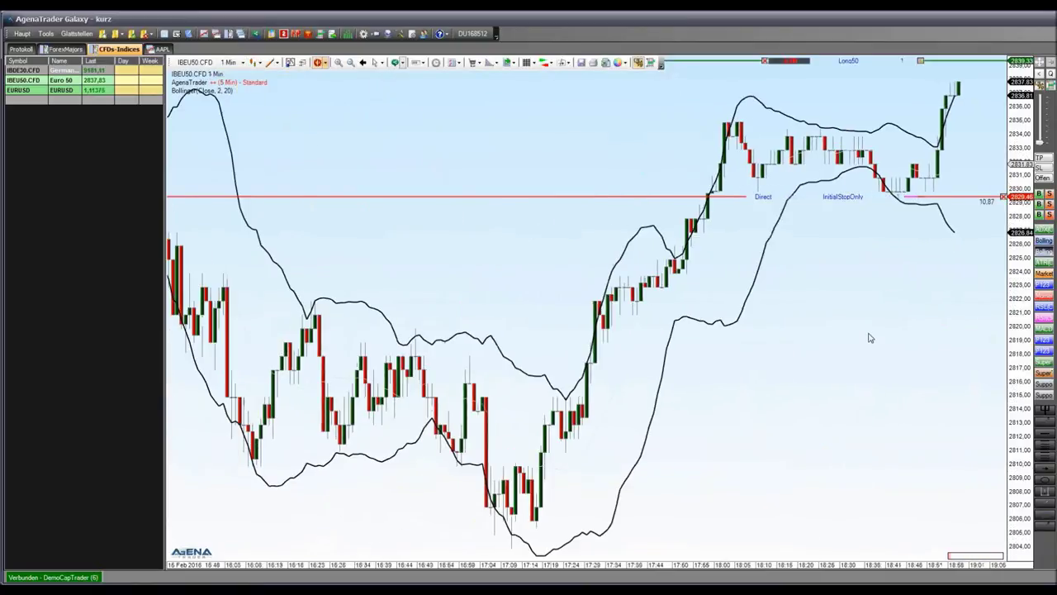
pyautogui.moveTo(1020, 244)
pyautogui.mouseDown()
pyautogui.moveTo(1021, 533)
pyautogui.moveTo(1023, 249)
pyautogui.mouseUp()
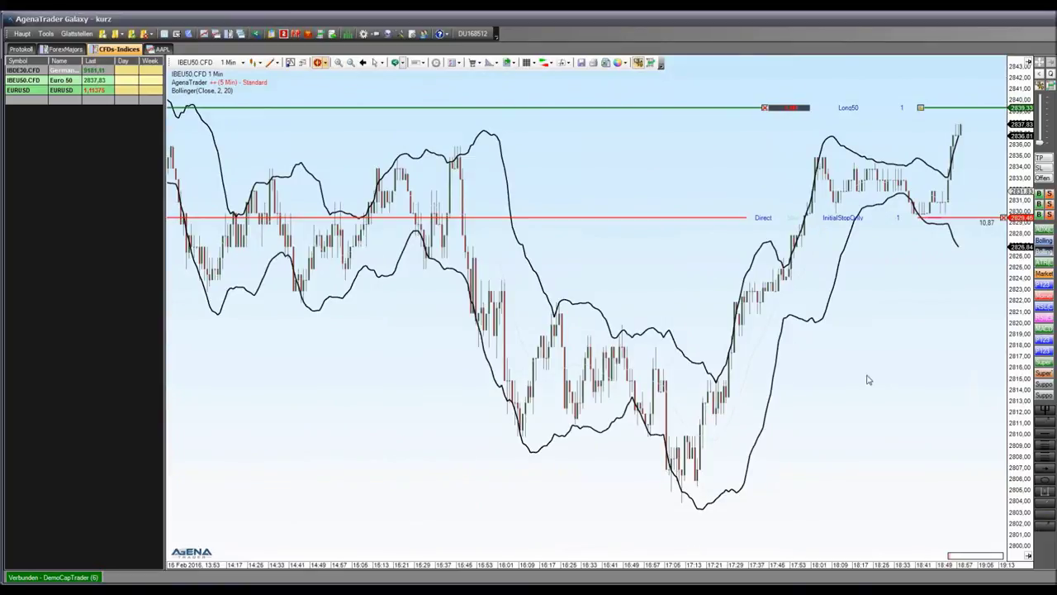
pyautogui.scroll(5, 860, 373)
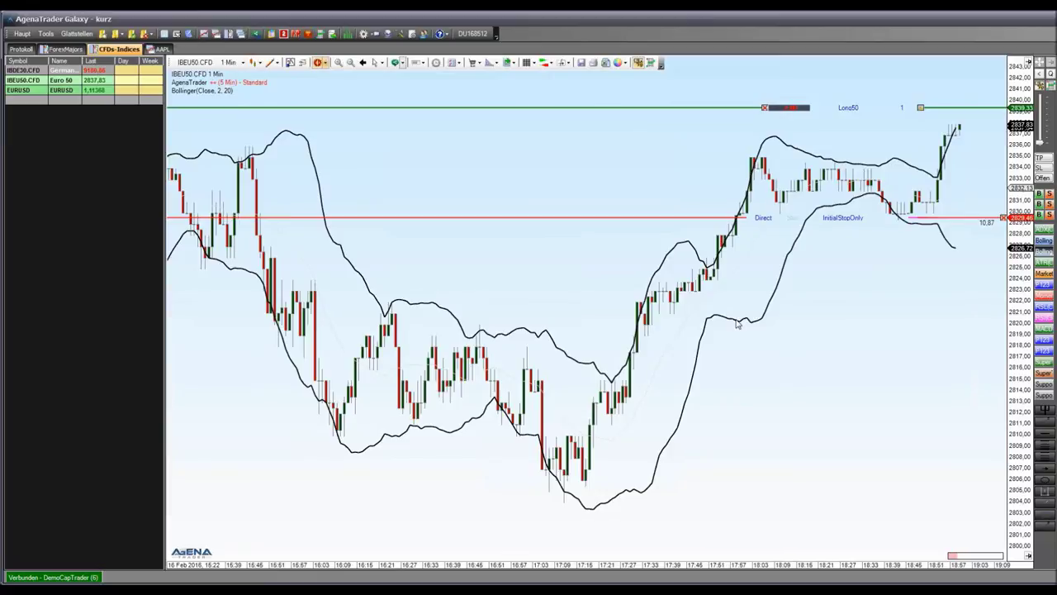
# View the Default Trading Accounts settings listing DemoCapTrader, then close them without changes
pyautogui.click(497, 35)
pyautogui.moveTo(554, 49)
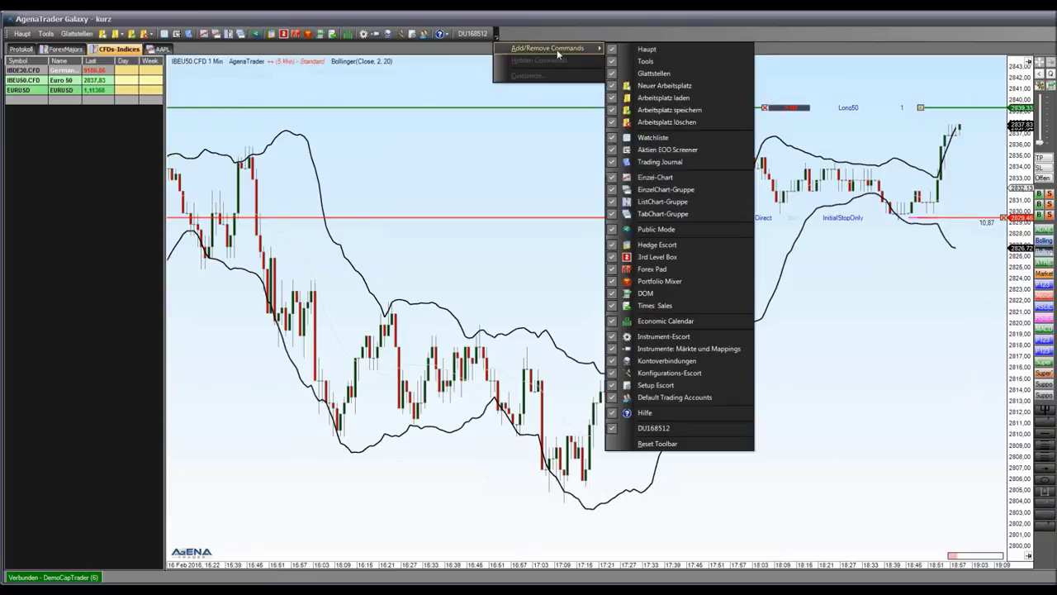
pyautogui.click(473, 34)
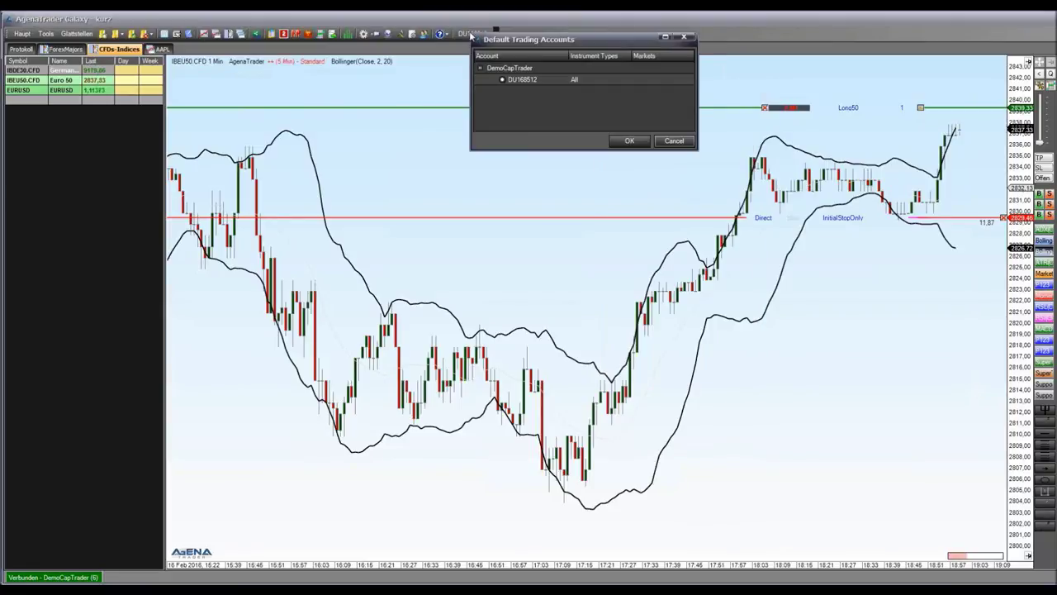
pyautogui.click(673, 141)
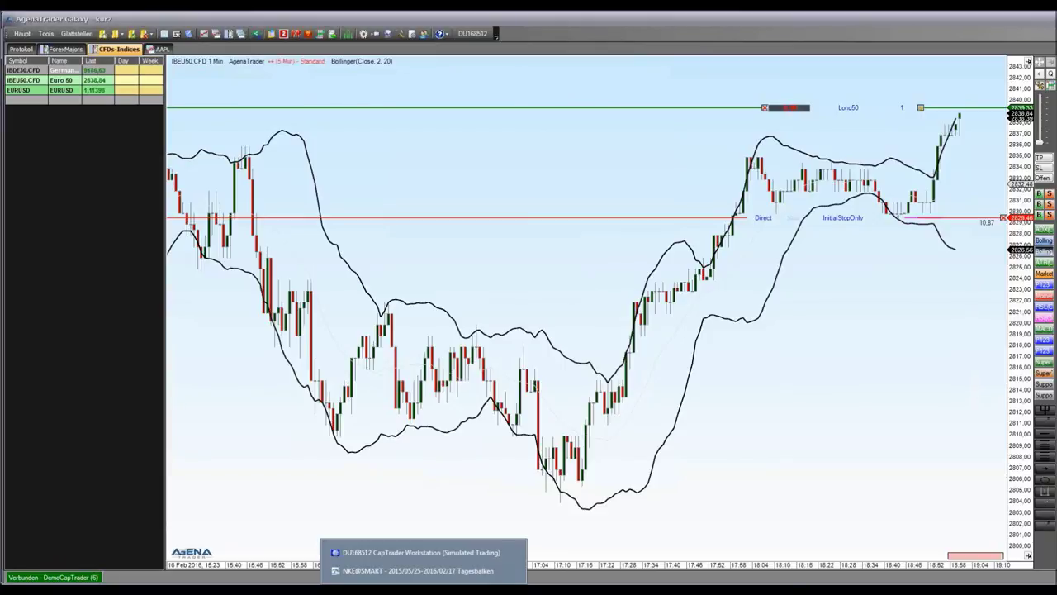
pyautogui.click(425, 553)
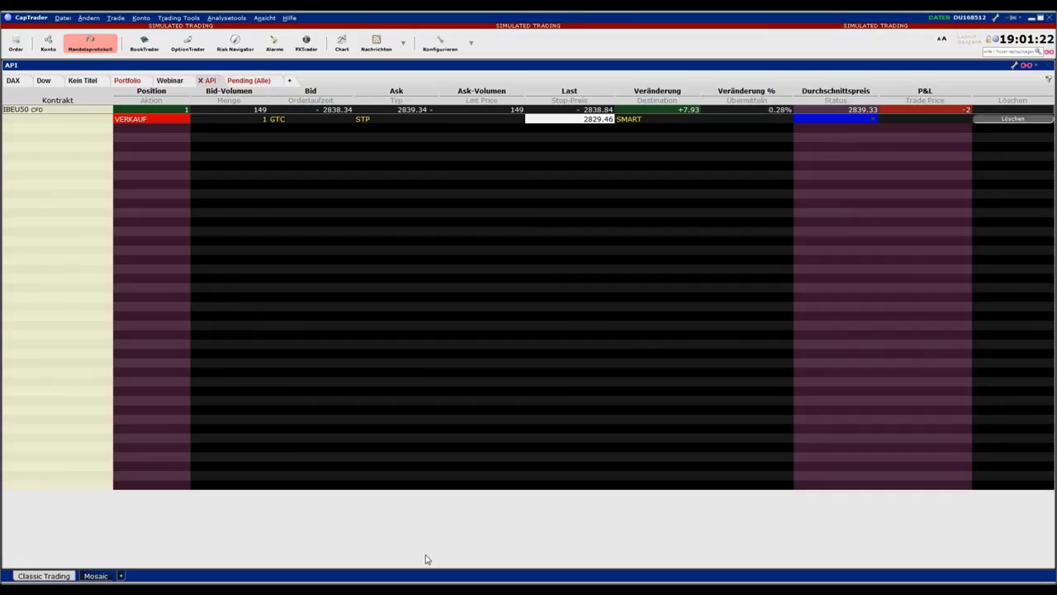
pyautogui.click(440, 43)
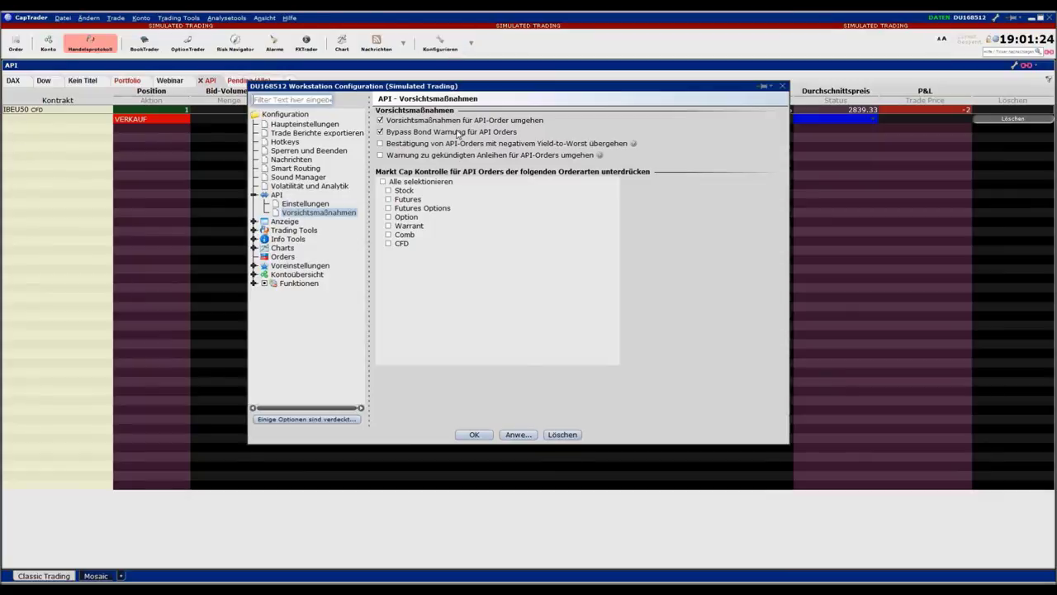
pyautogui.click(302, 204)
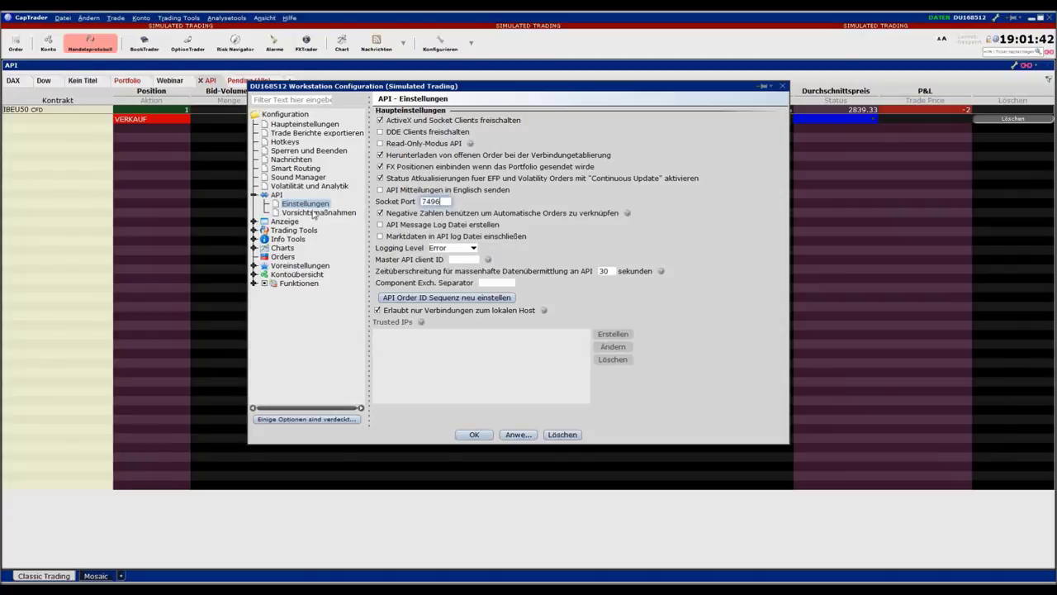
pyautogui.click(311, 213)
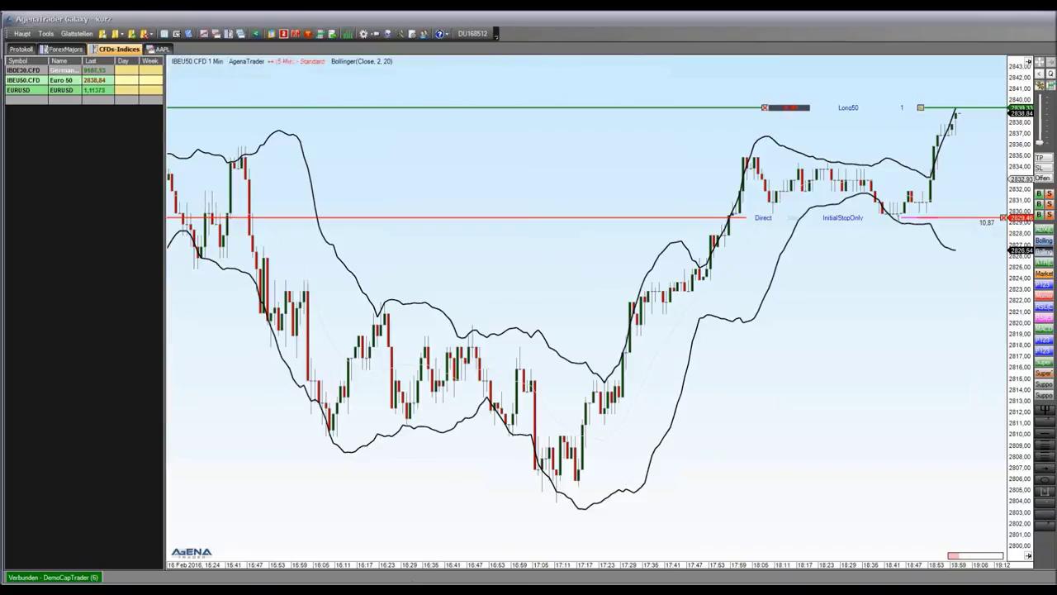
pyautogui.click(400, 555)
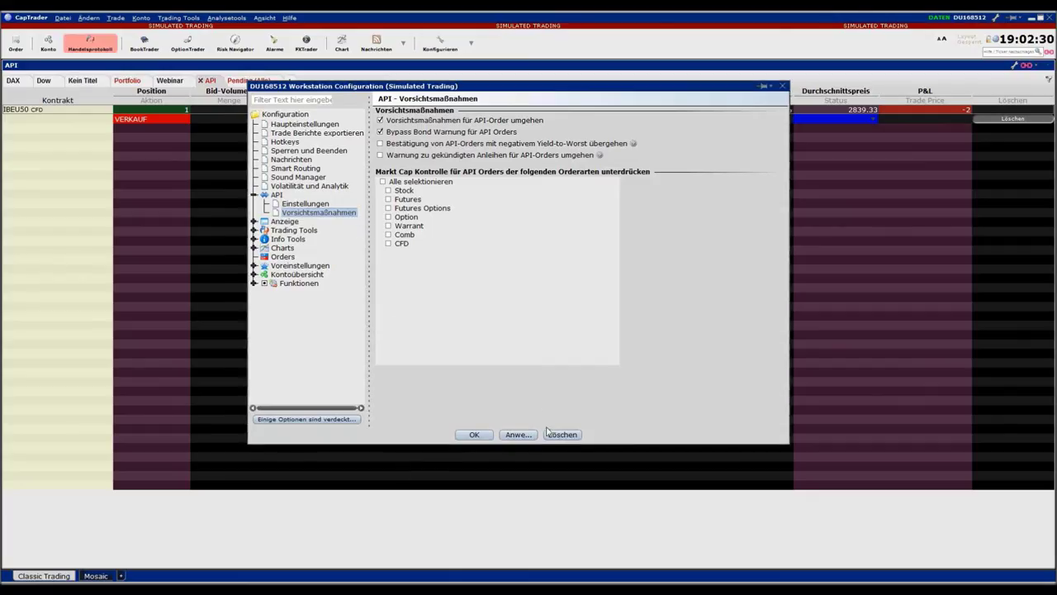
pyautogui.click(783, 86)
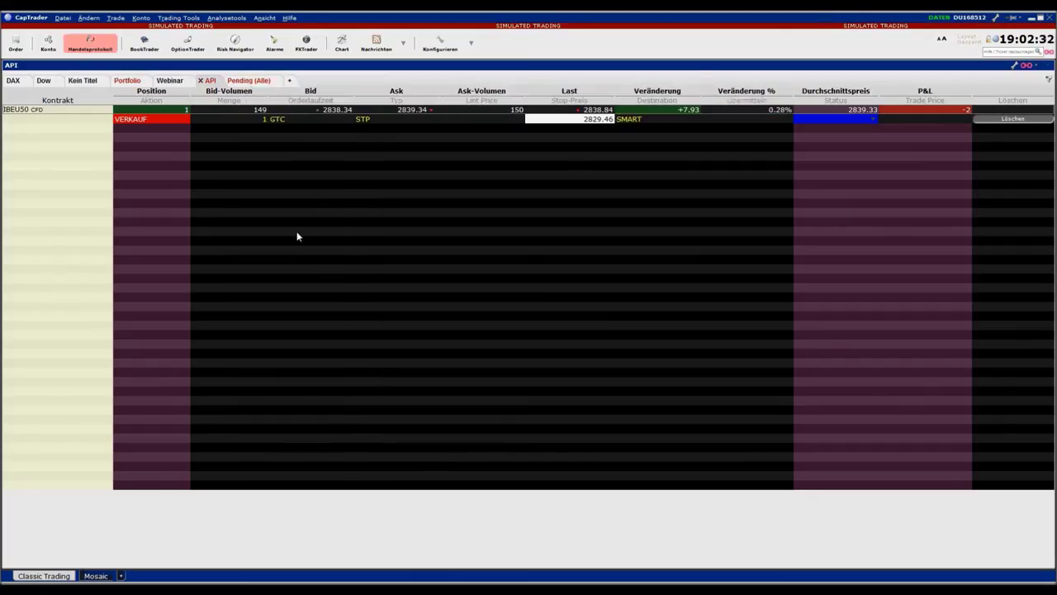
pyautogui.click(75, 161)
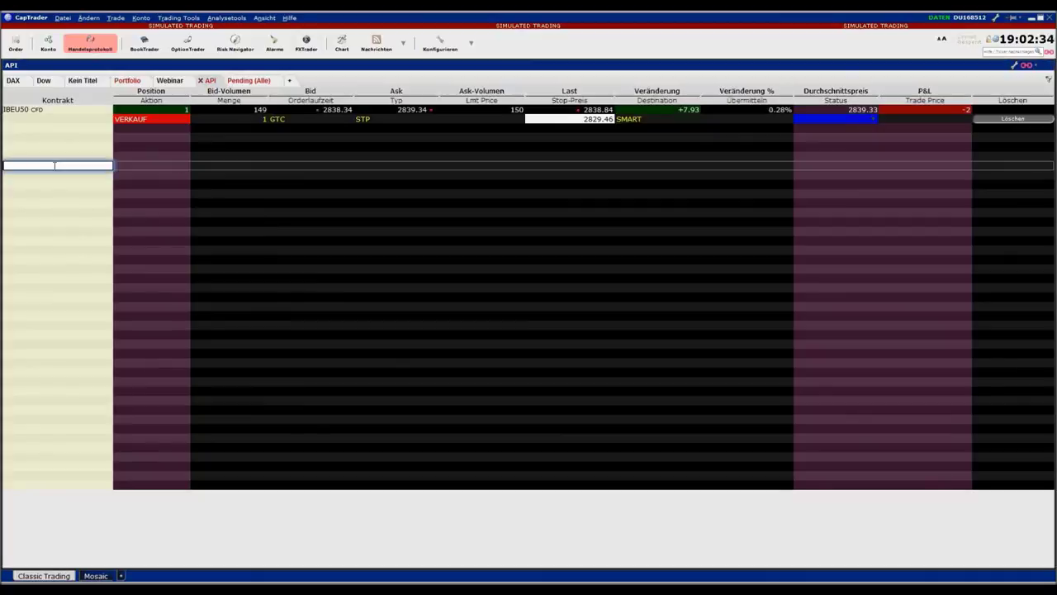
pyautogui.click(189, 18)
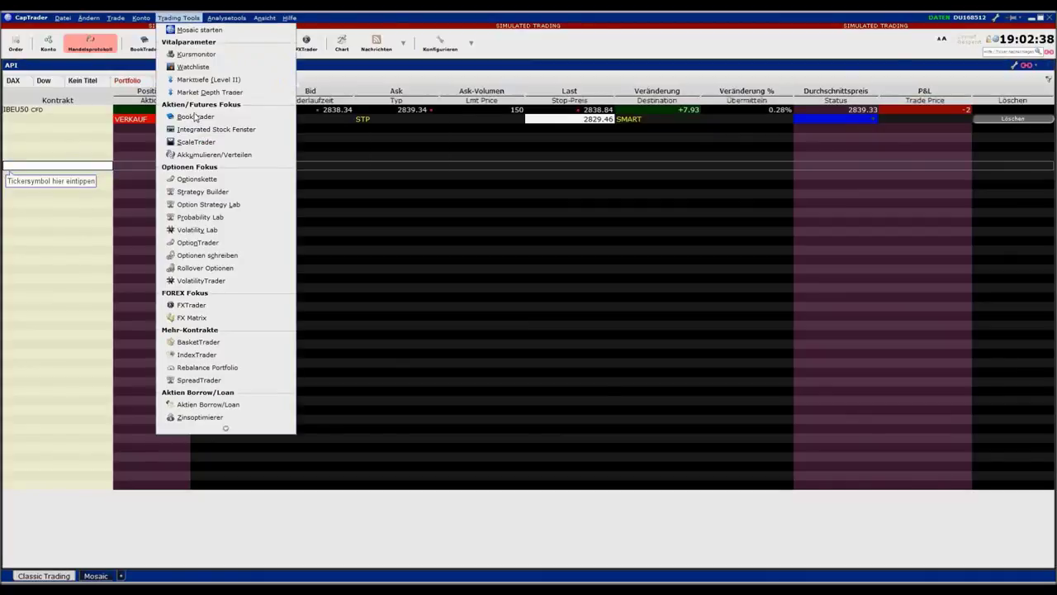
pyautogui.click(230, 355)
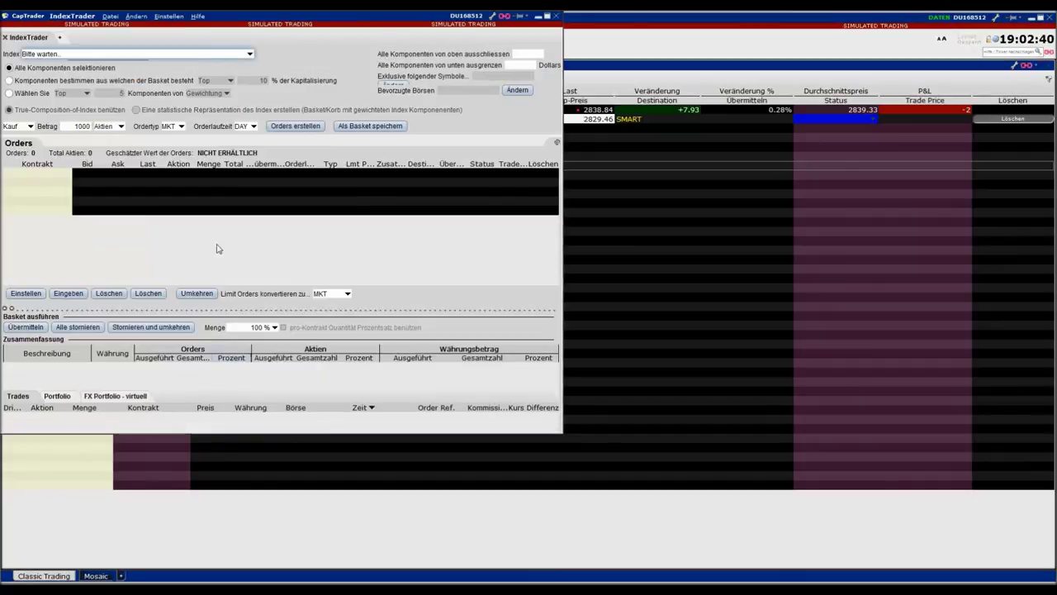
pyautogui.click(250, 54)
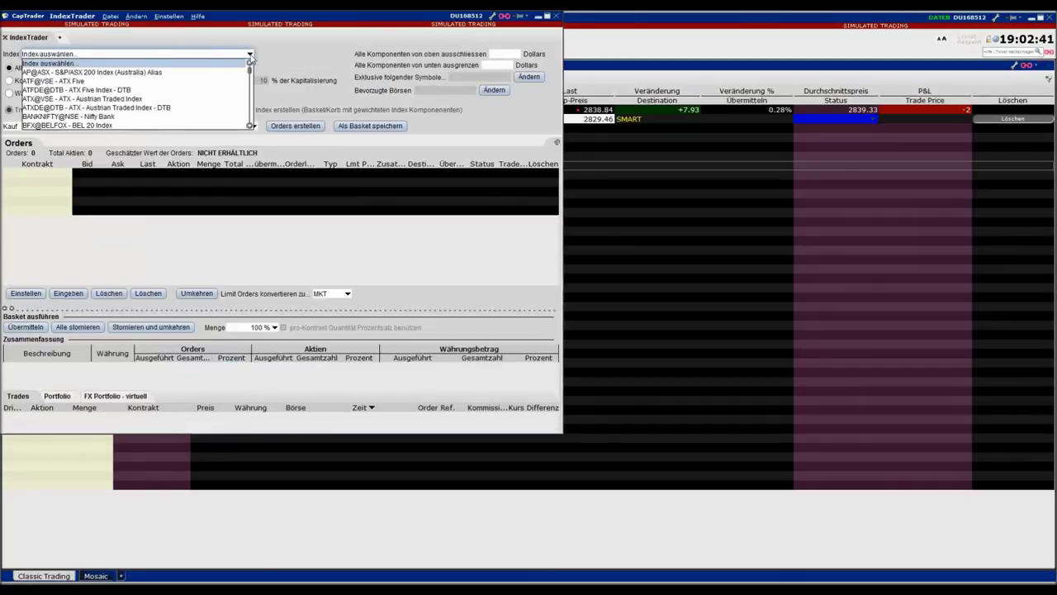
pyautogui.scroll(-20, 252, 103)
pyautogui.scroll(-3, 251, 105)
pyautogui.scroll(3, 251, 109)
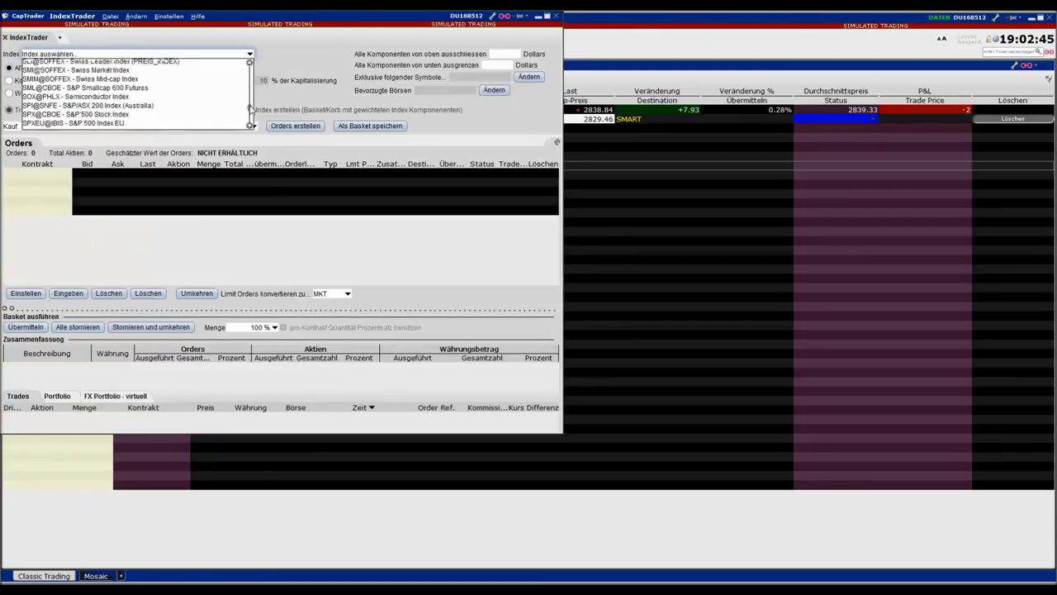
pyautogui.scroll(12, 251, 106)
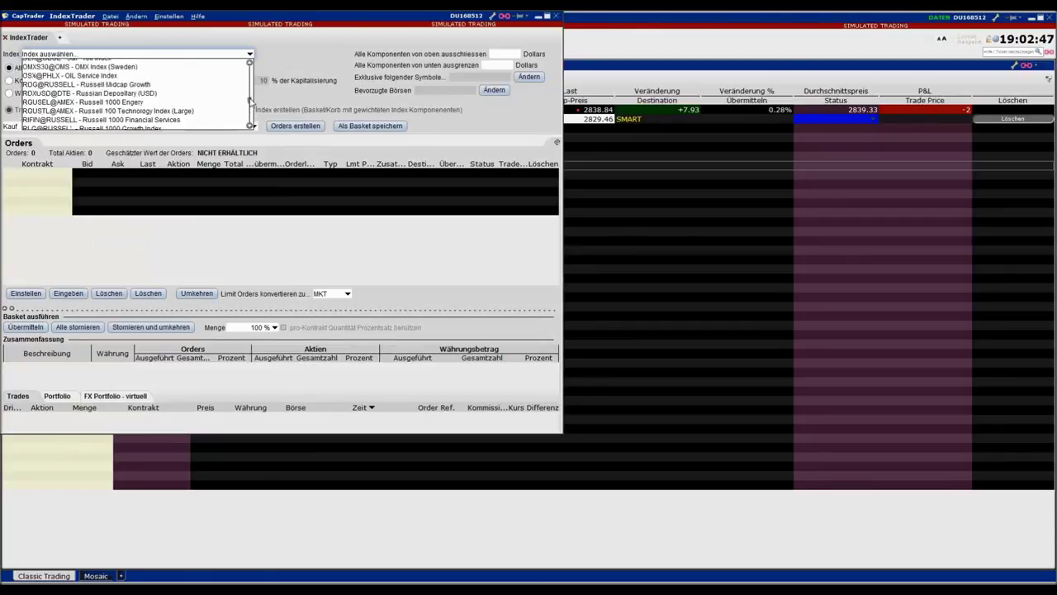
pyautogui.scroll(5, 252, 91)
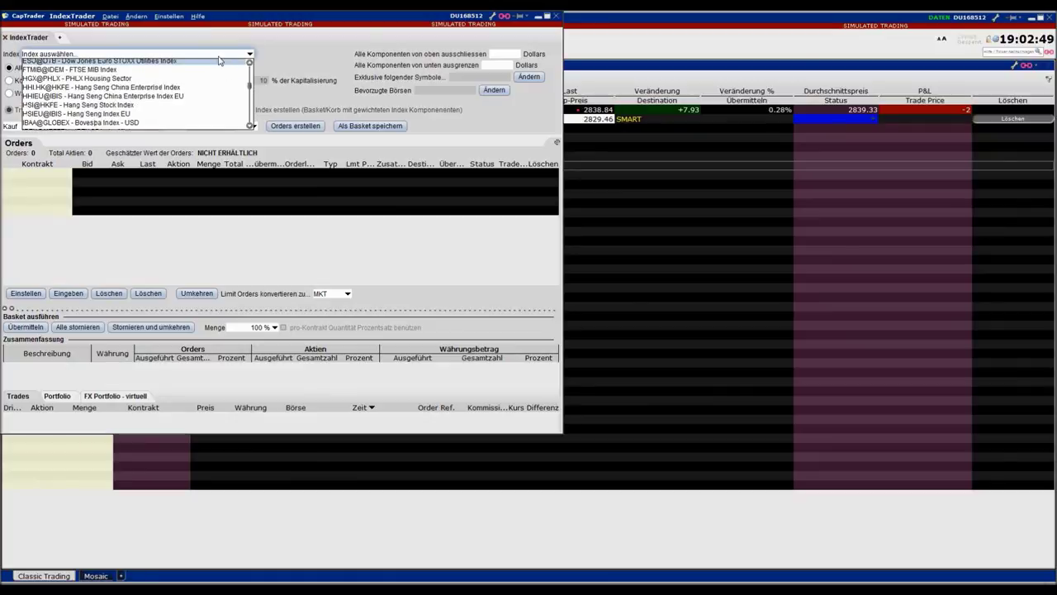
pyautogui.click(220, 55)
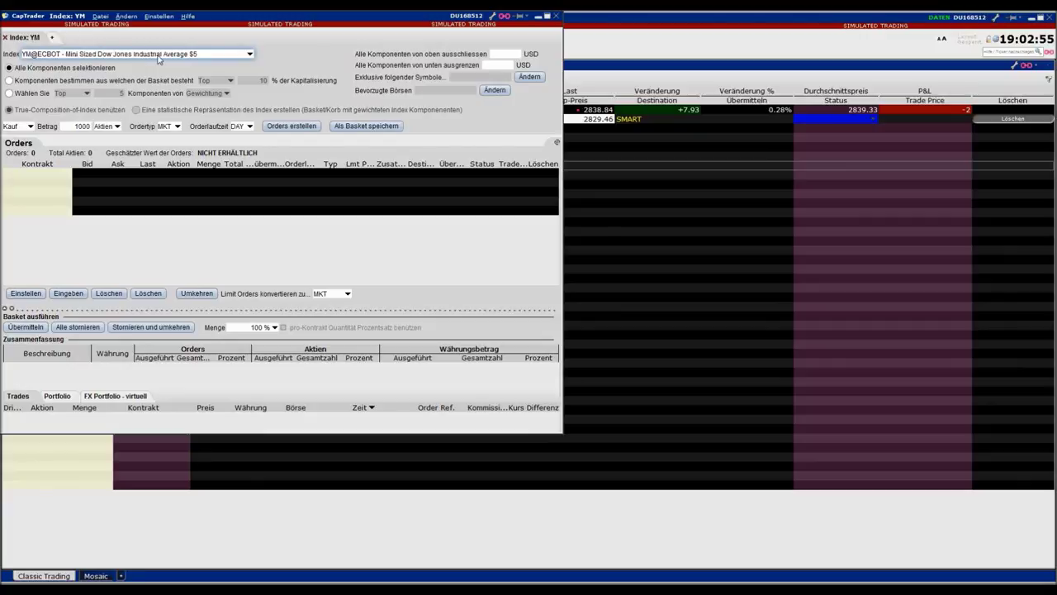
pyautogui.click(303, 128)
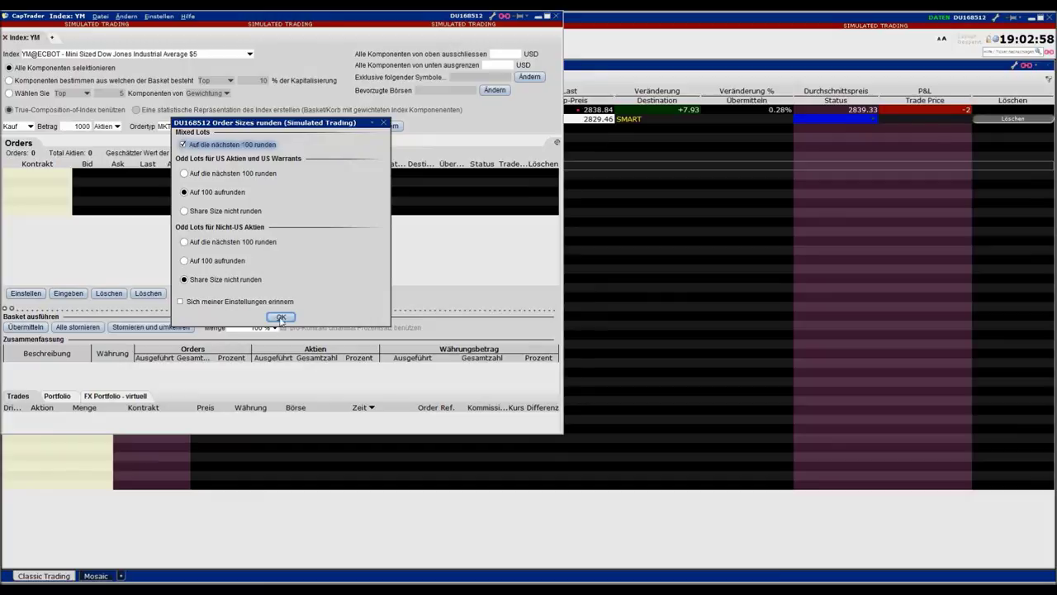
pyautogui.click(280, 318)
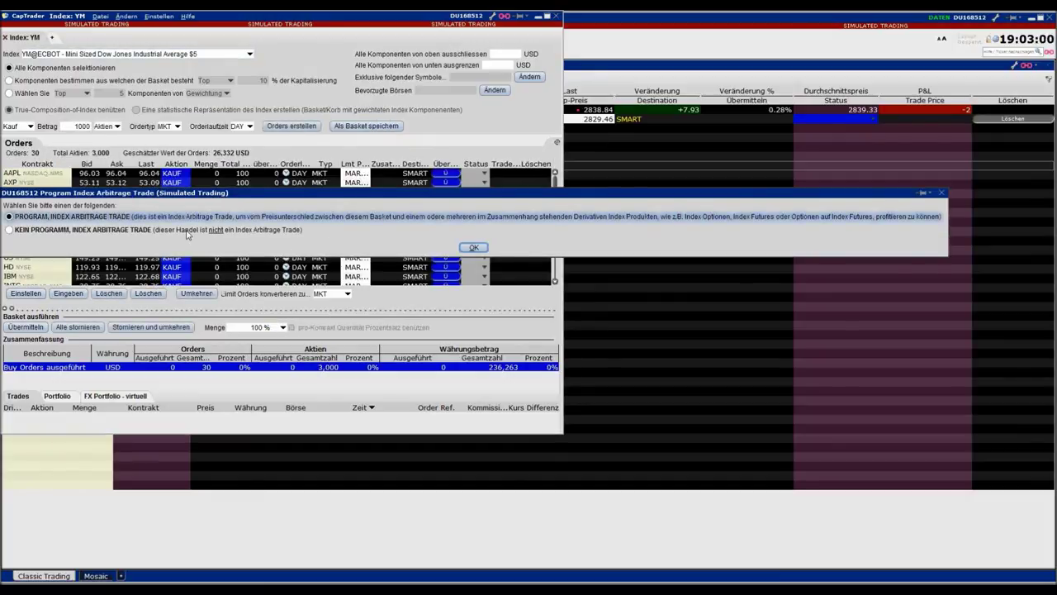
pyautogui.click(474, 247)
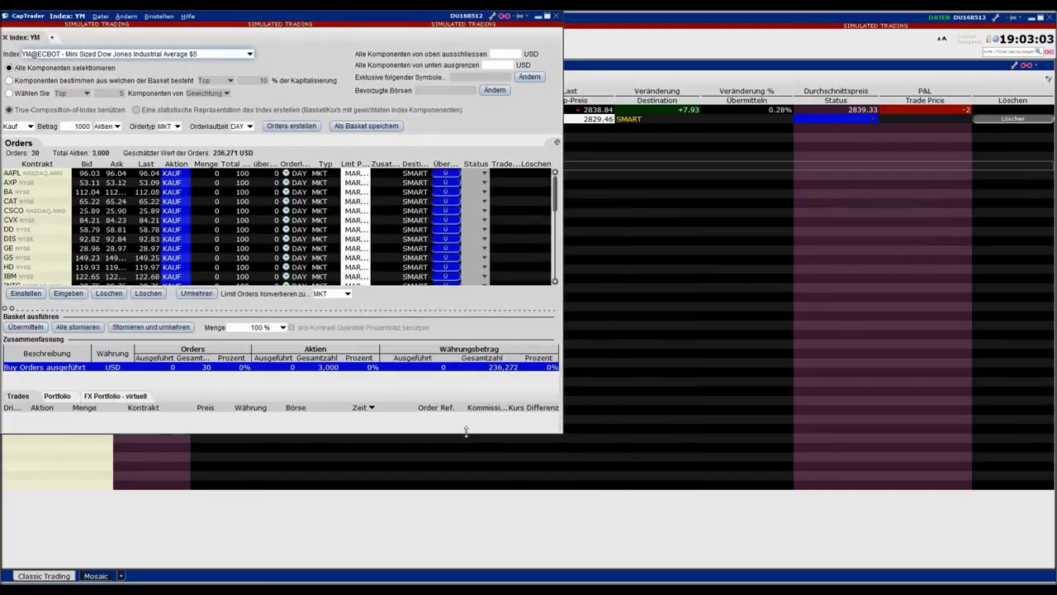
pyautogui.moveTo(467, 435); pyautogui.dragTo(486, 542)
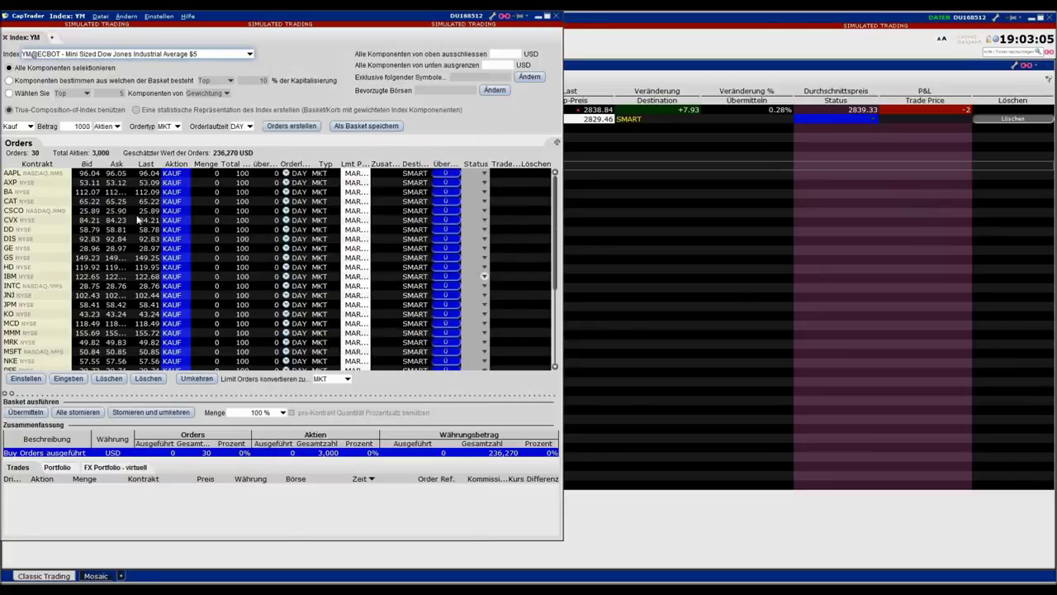
pyautogui.scroll(-1, 558, 193)
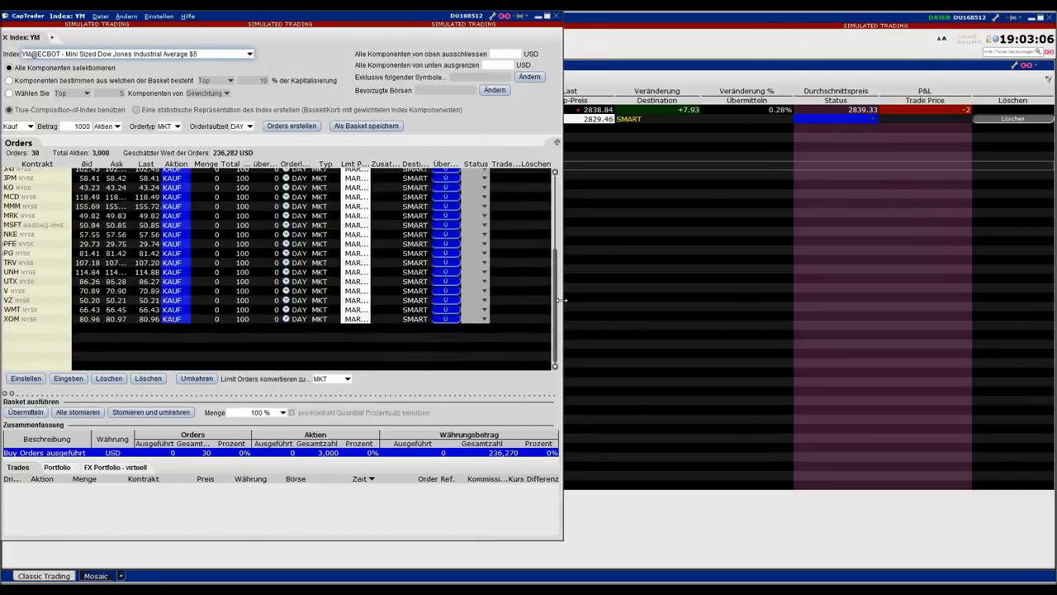
pyautogui.scroll(1, 557, 190)
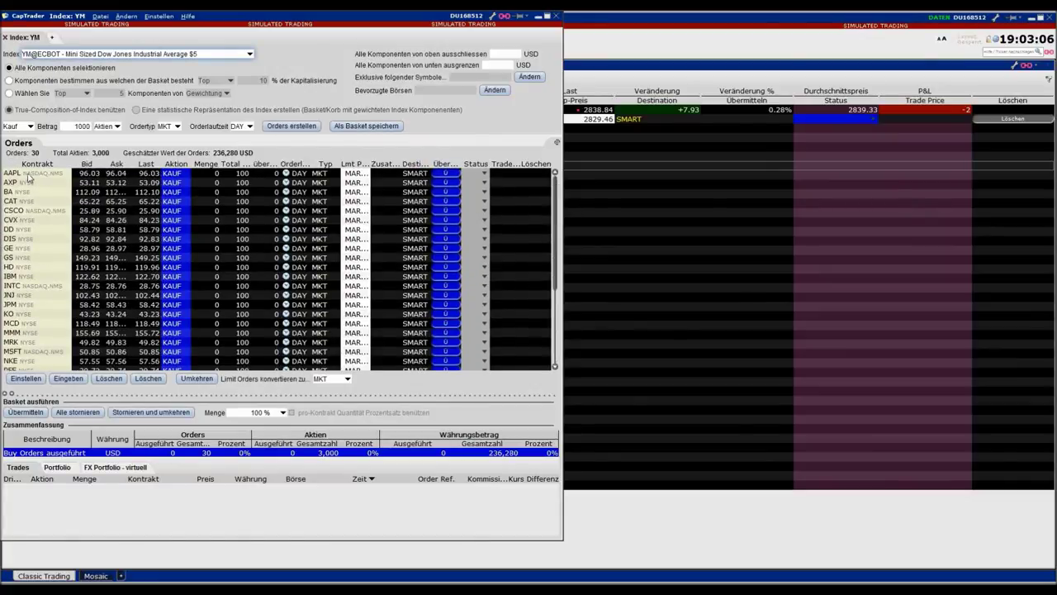
pyautogui.click(29, 176)
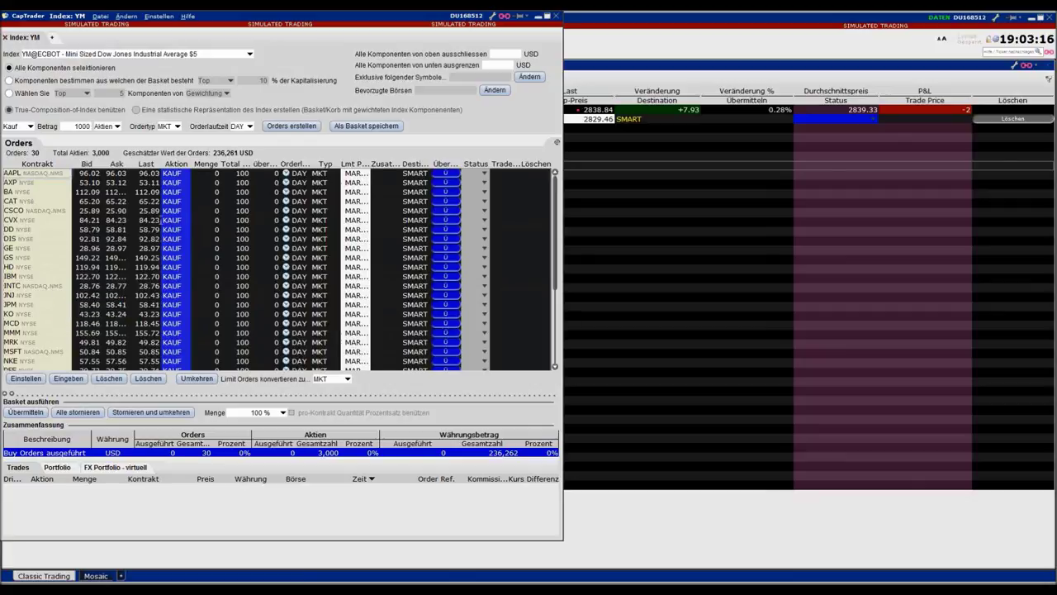
pyautogui.click(88, 412)
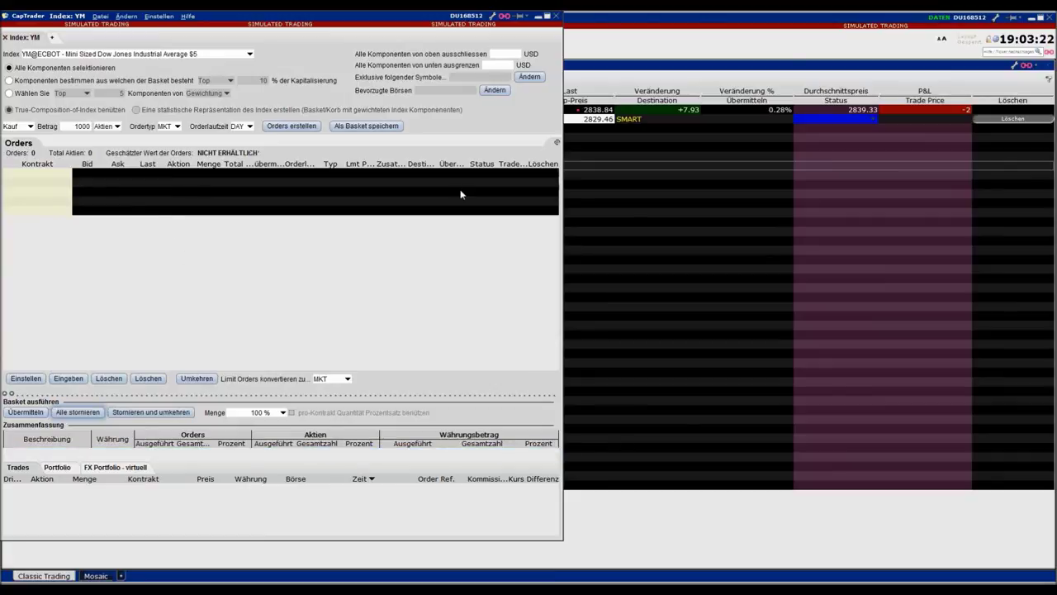
pyautogui.click(556, 16)
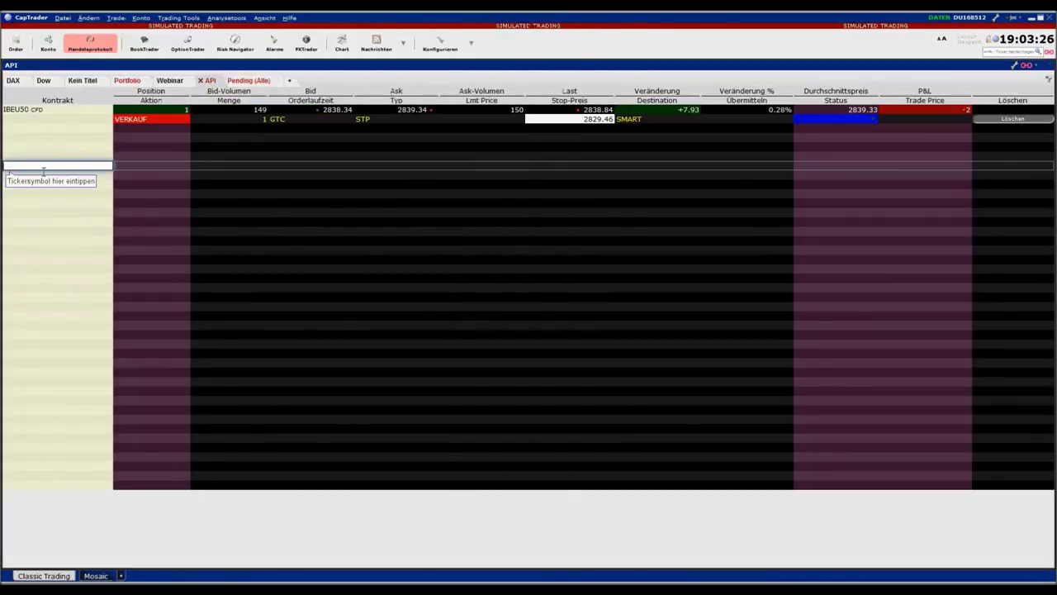
# Paste the thirty Dow Jones component tickers into the API watchlist
pyautogui.write('AAPL AXP BA CAT CSCO CVX DD DIS GE GS HD IBM INTC JNJ JPM KO MCD MMM MRK MSFT NKE PFE PG TRV UNH UTX V VZ WMT XOM')
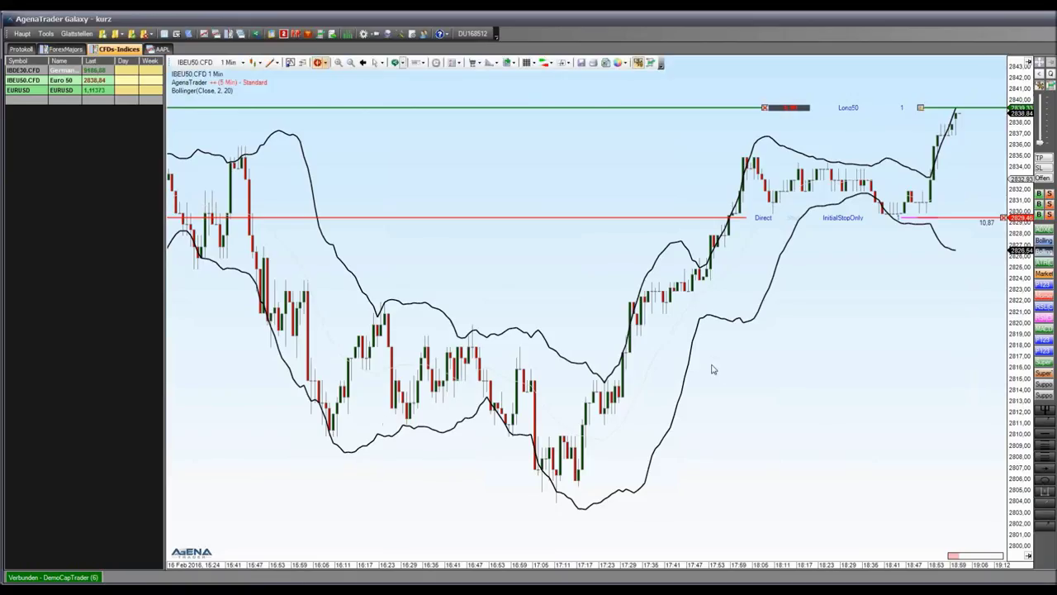
# Open the Indikatoren dialog on the IBEU50.CFD chart and expand Premium Indikatoren
pyautogui.click(291, 64)
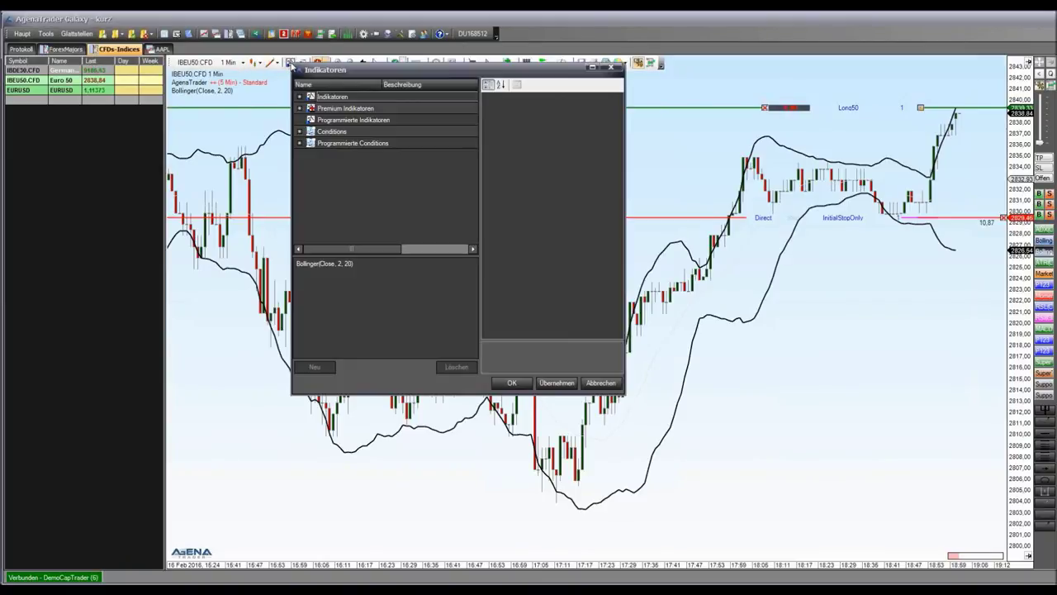
pyautogui.click(301, 108)
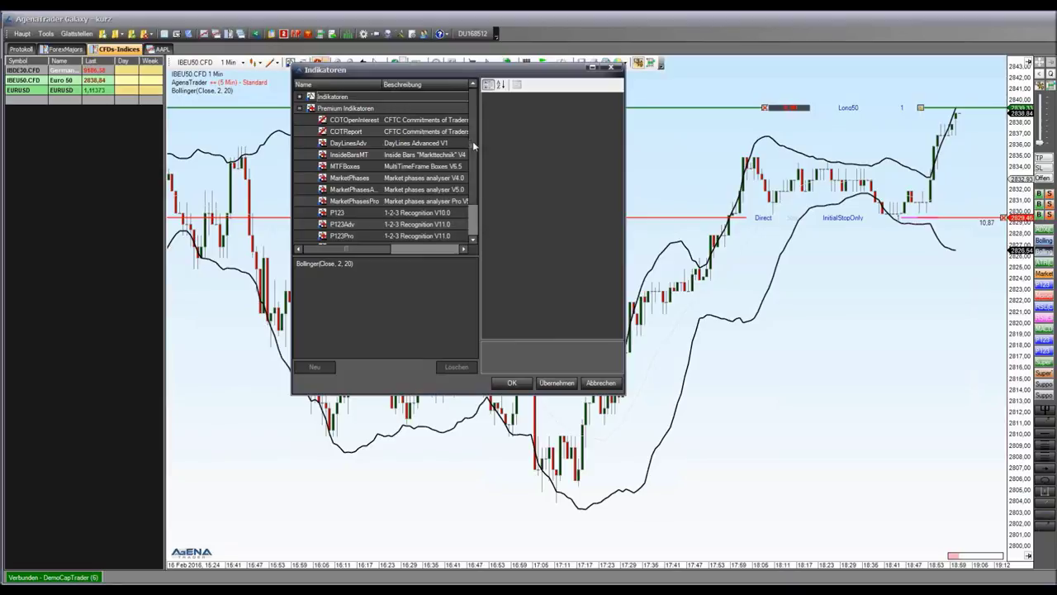
pyautogui.scroll(-1, 473, 141)
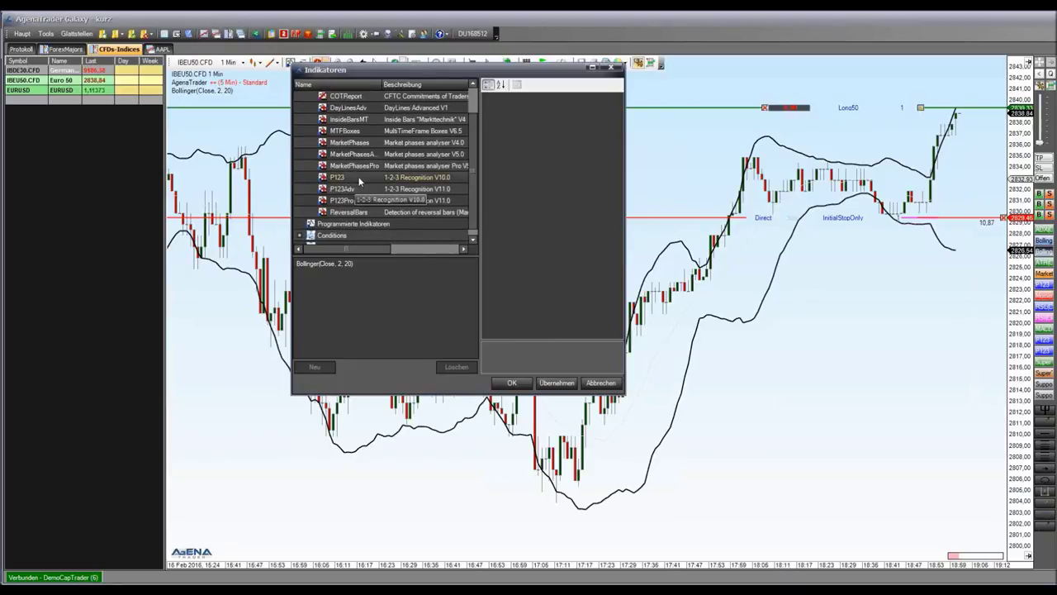